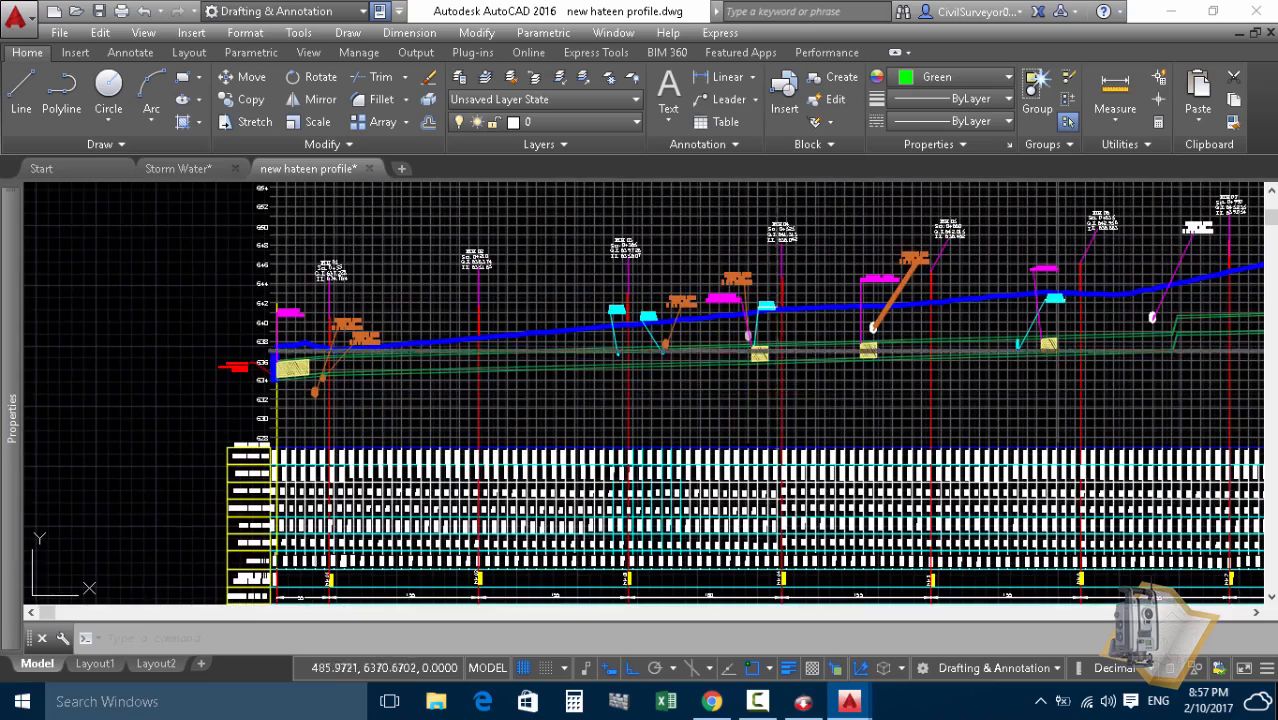
- Look over the full extent of the completed profile in the new hateen profile drawing
scroll(680, 345, "up", 2)
scroll(666, 341, "down", 4)
scroll(657, 341, "down", 2)
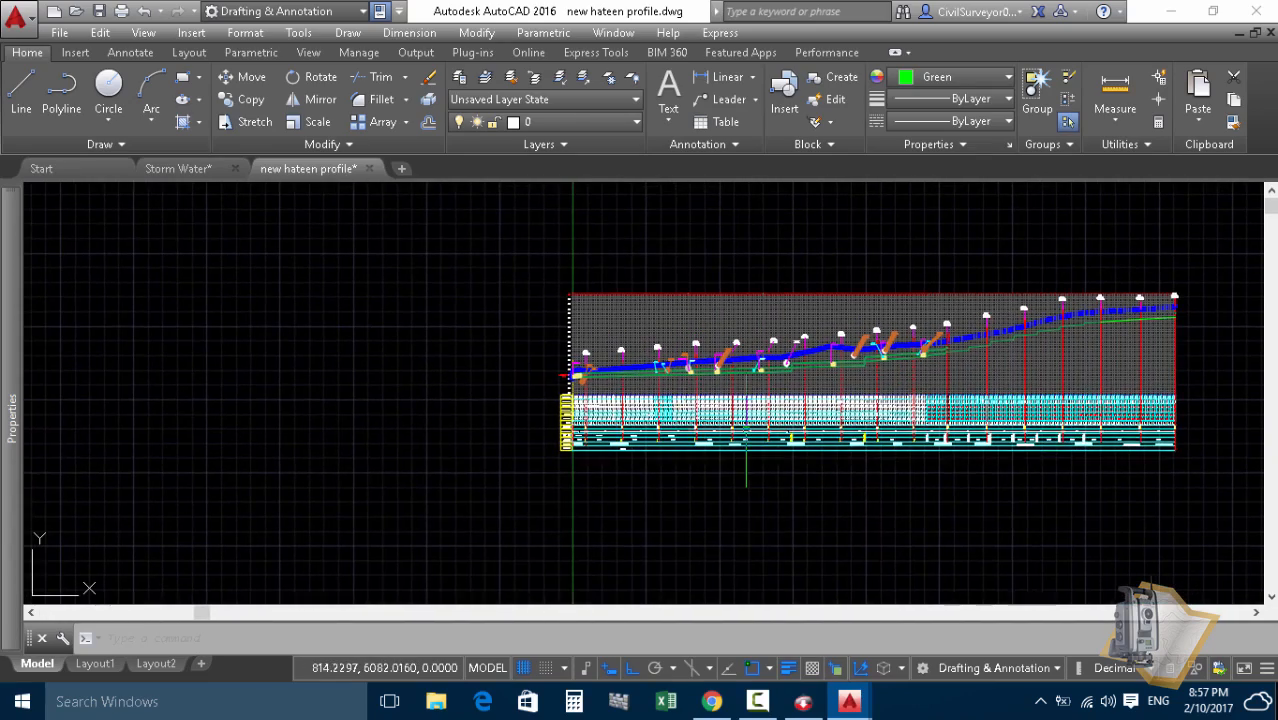
scroll(586, 393, "up", 2)
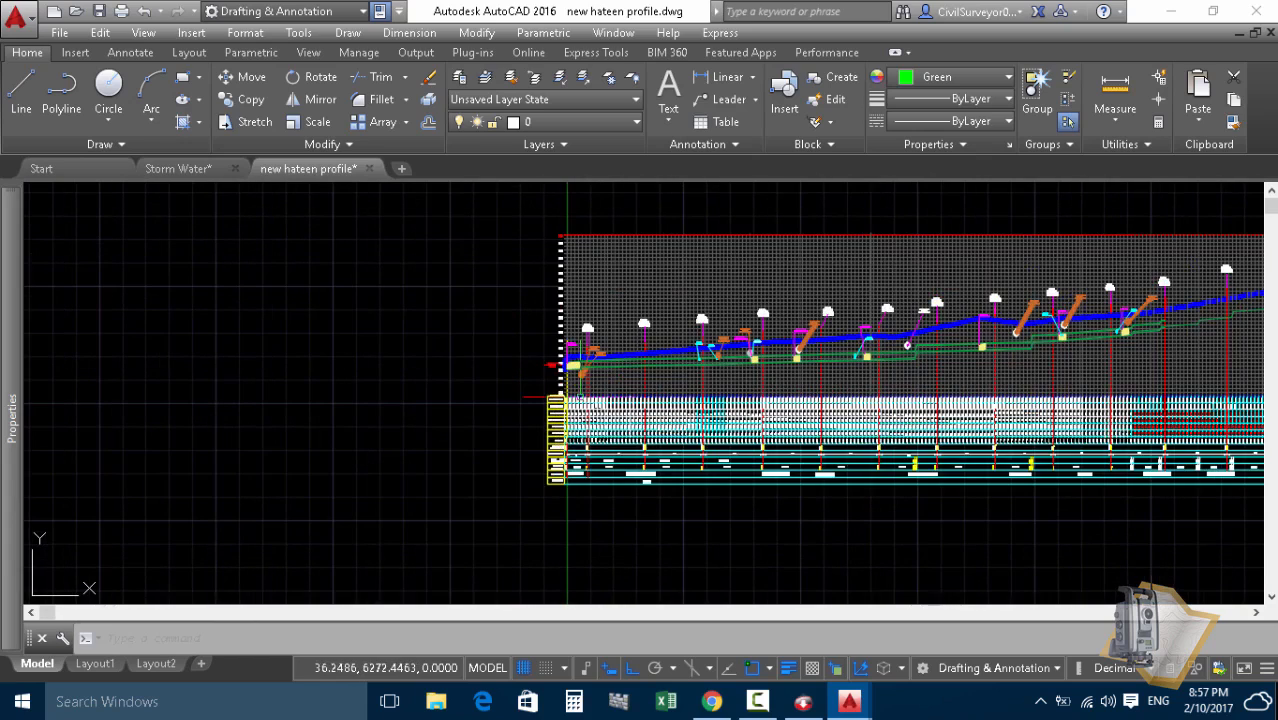
- Switch to the Storm Water drawing and examine its red ground line, empty data table and the small section detail beside it
mouse_move(849, 700)
left_click(747, 605)
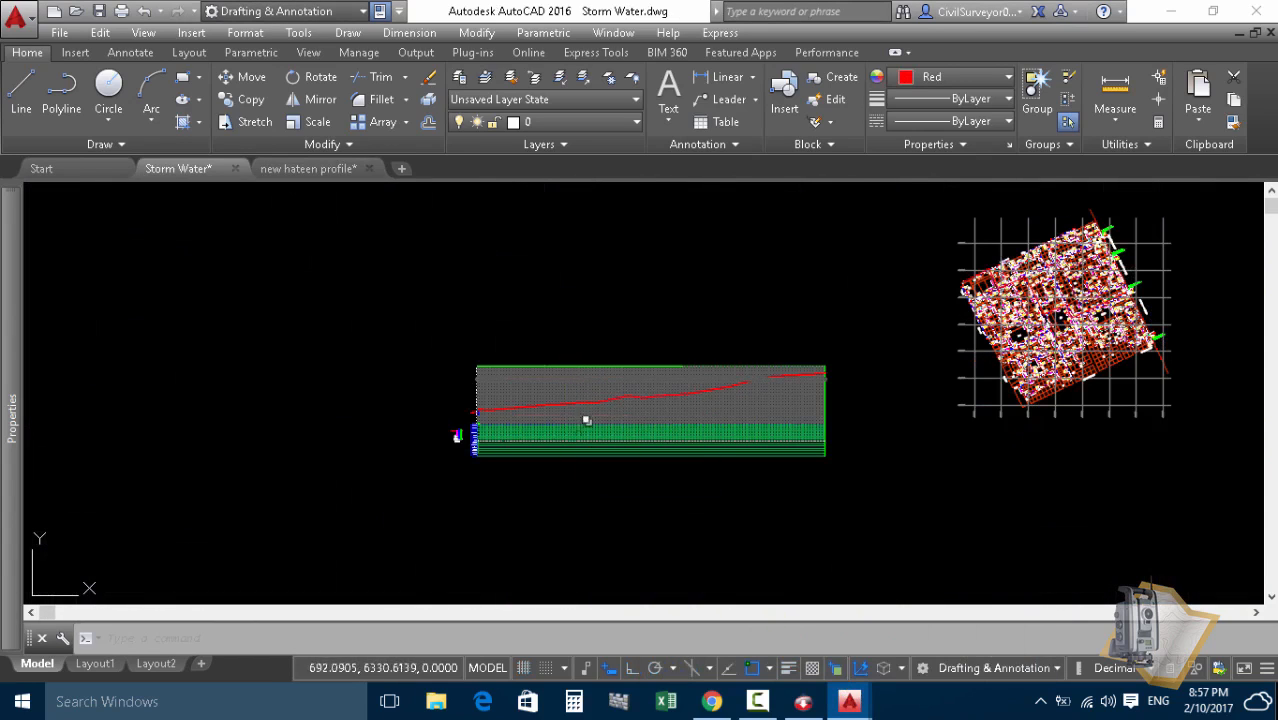
scroll(580, 450, "up", 3)
scroll(330, 350, "up", 2)
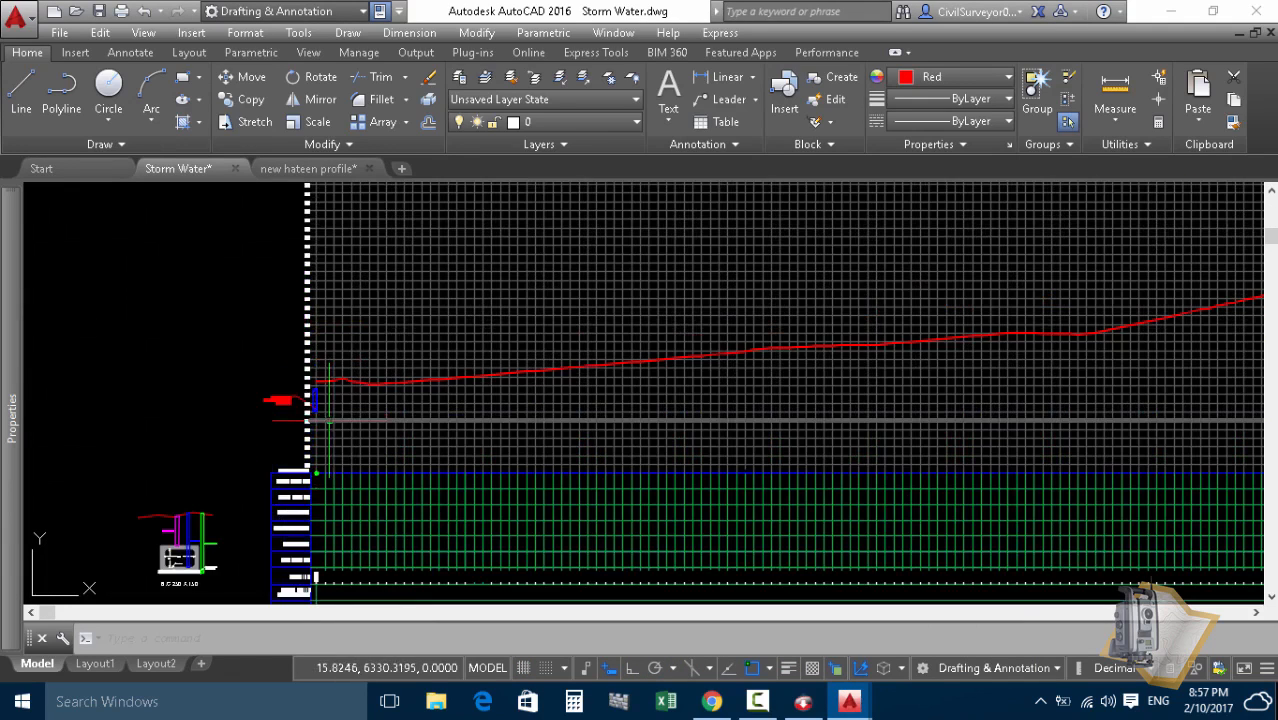
scroll(302, 387, "down", 2)
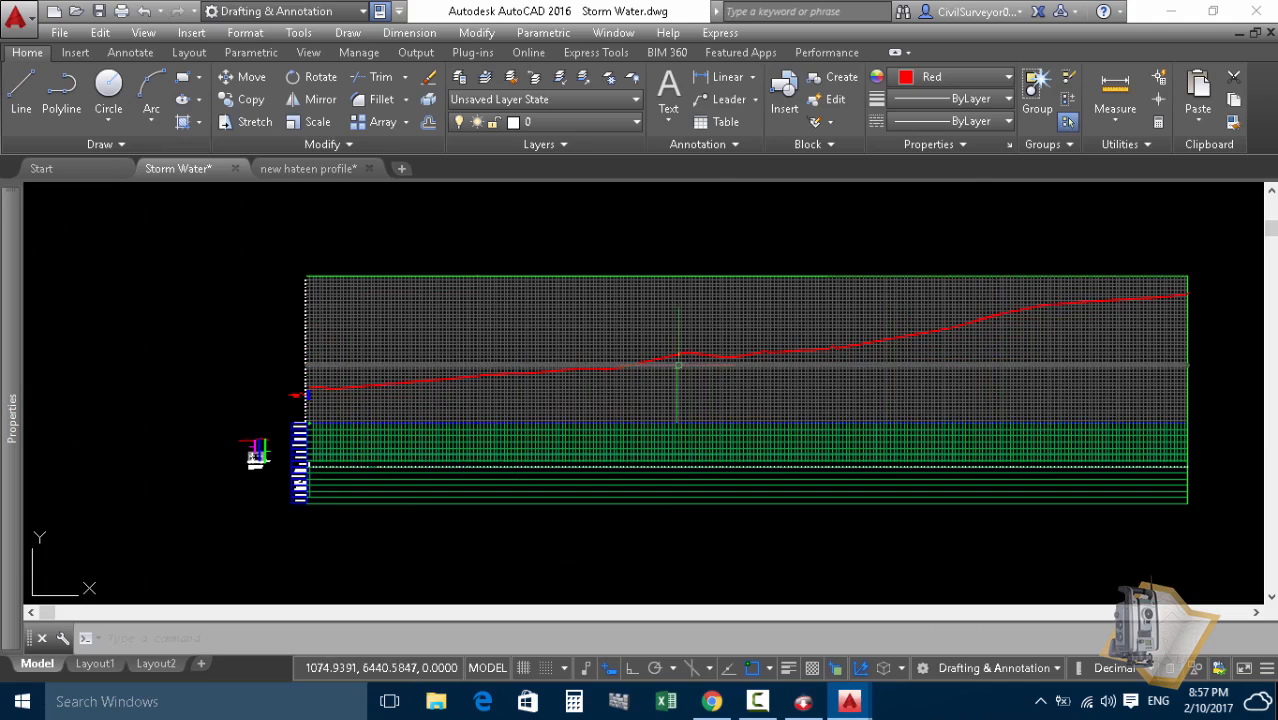
scroll(214, 445, "up", 2)
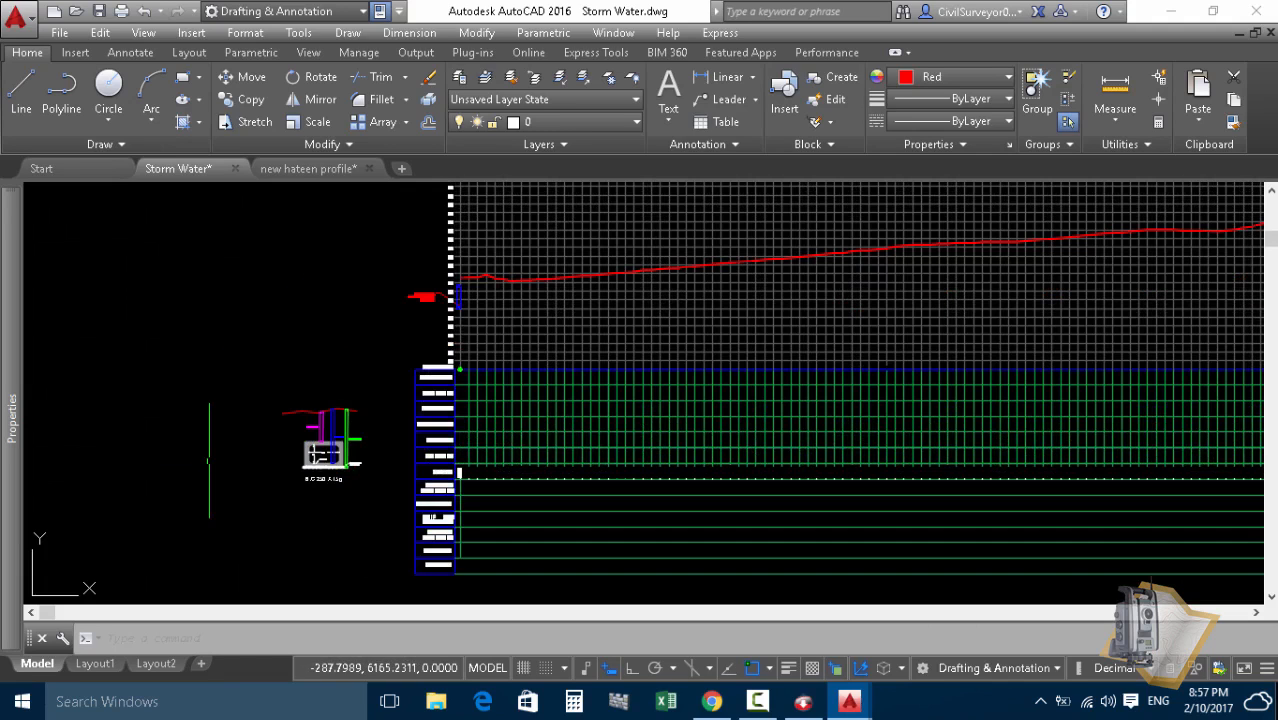
scroll(306, 395, "down", 3)
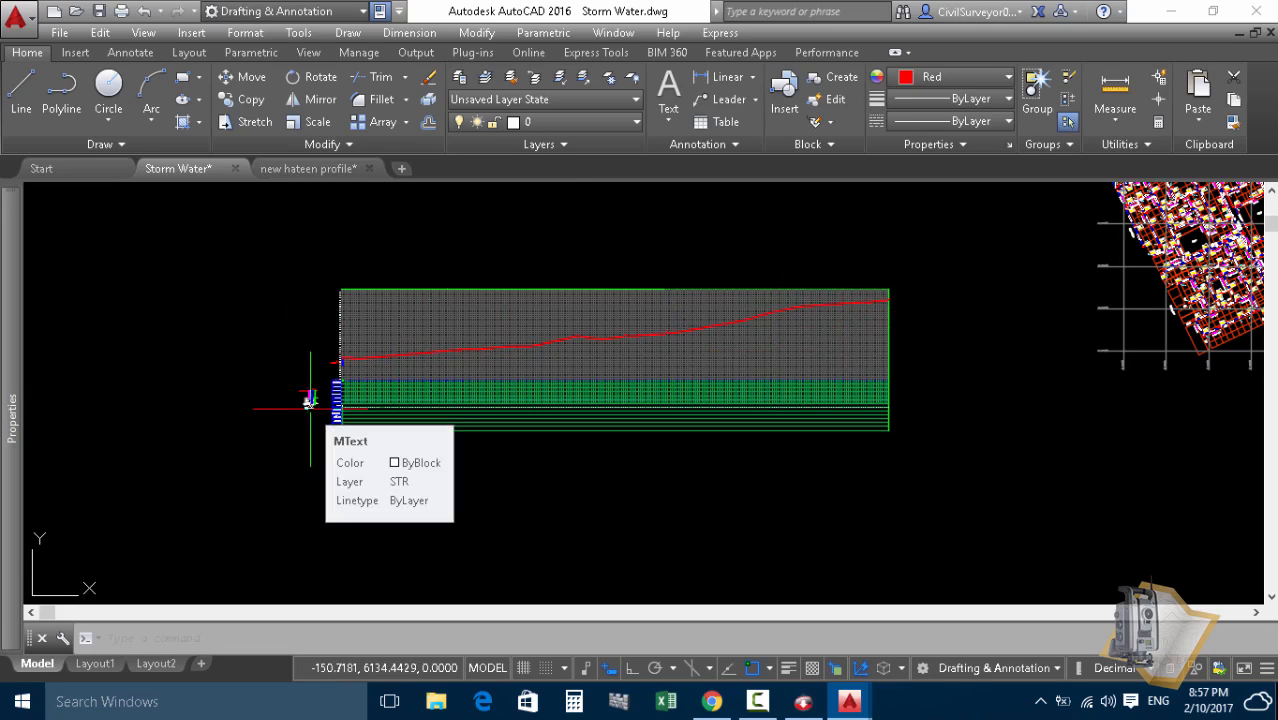
scroll(308, 395, "up", 4)
scroll(316, 368, "down", 2)
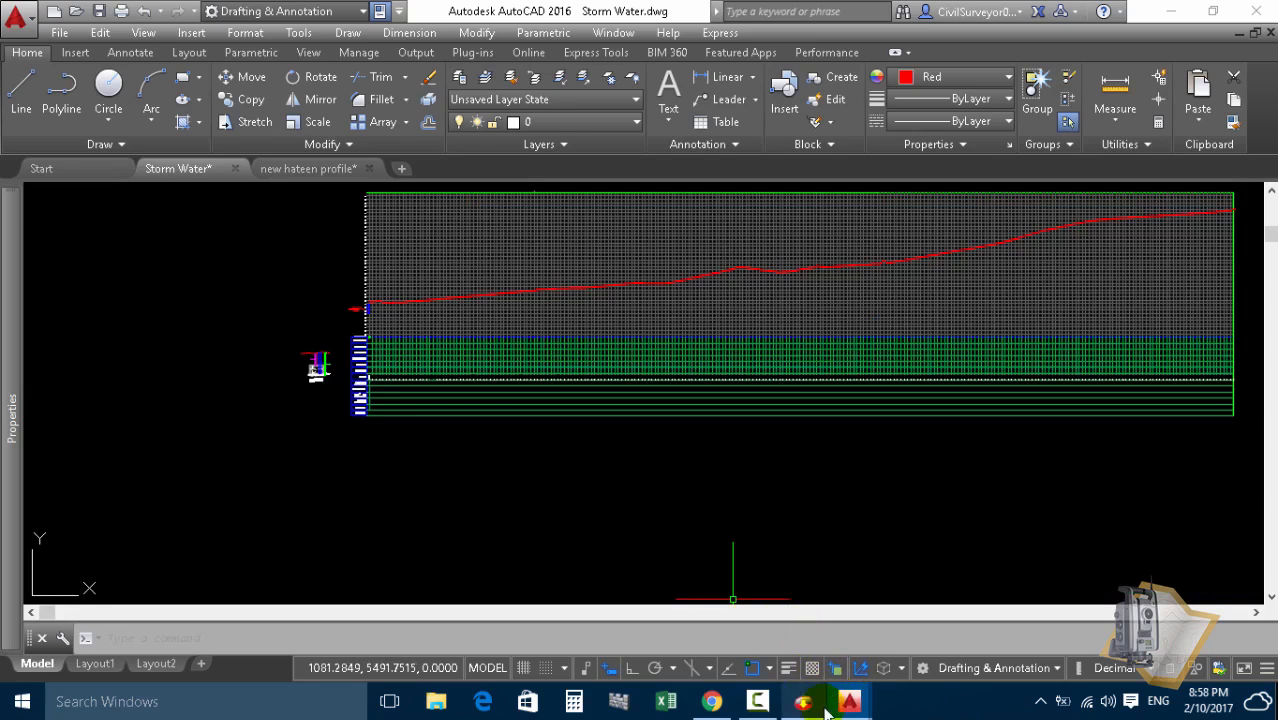
- Return to the new hateen profile drawing and review the complete profile from its start to its end
mouse_move(840, 705)
left_click(900, 612)
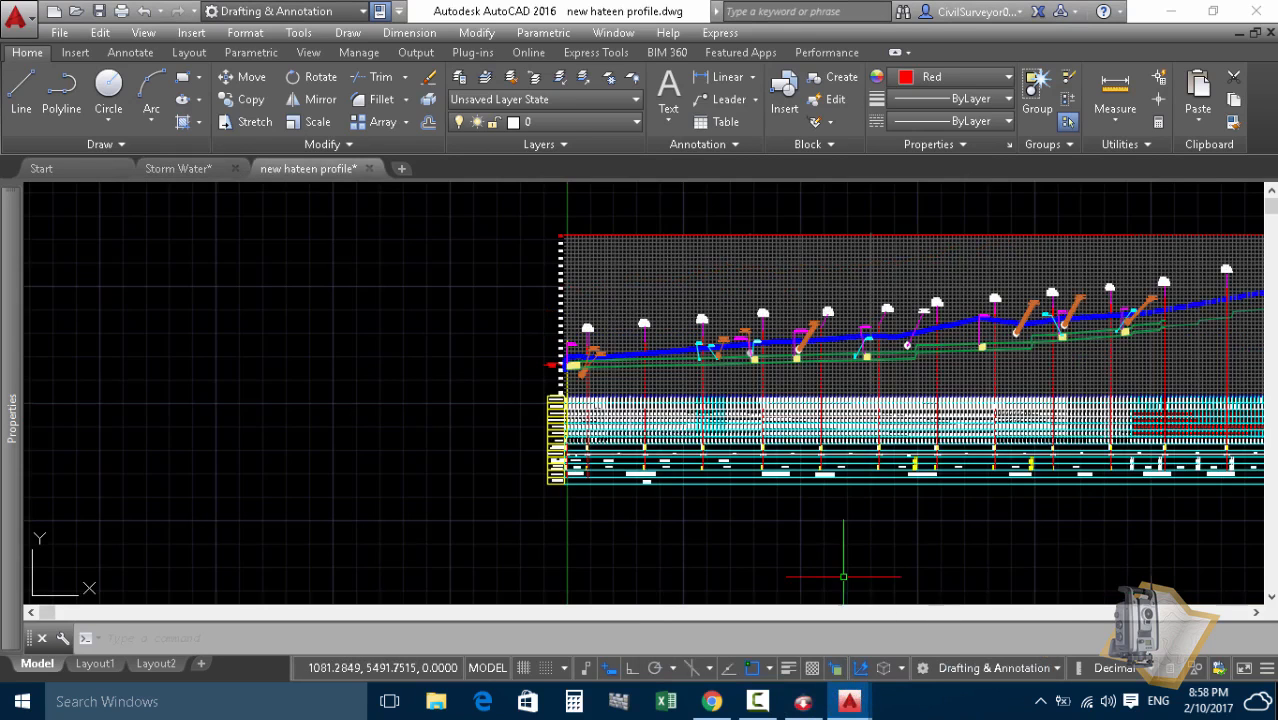
scroll(320, 270, "down", 8)
scroll(345, 268, "up", 5)
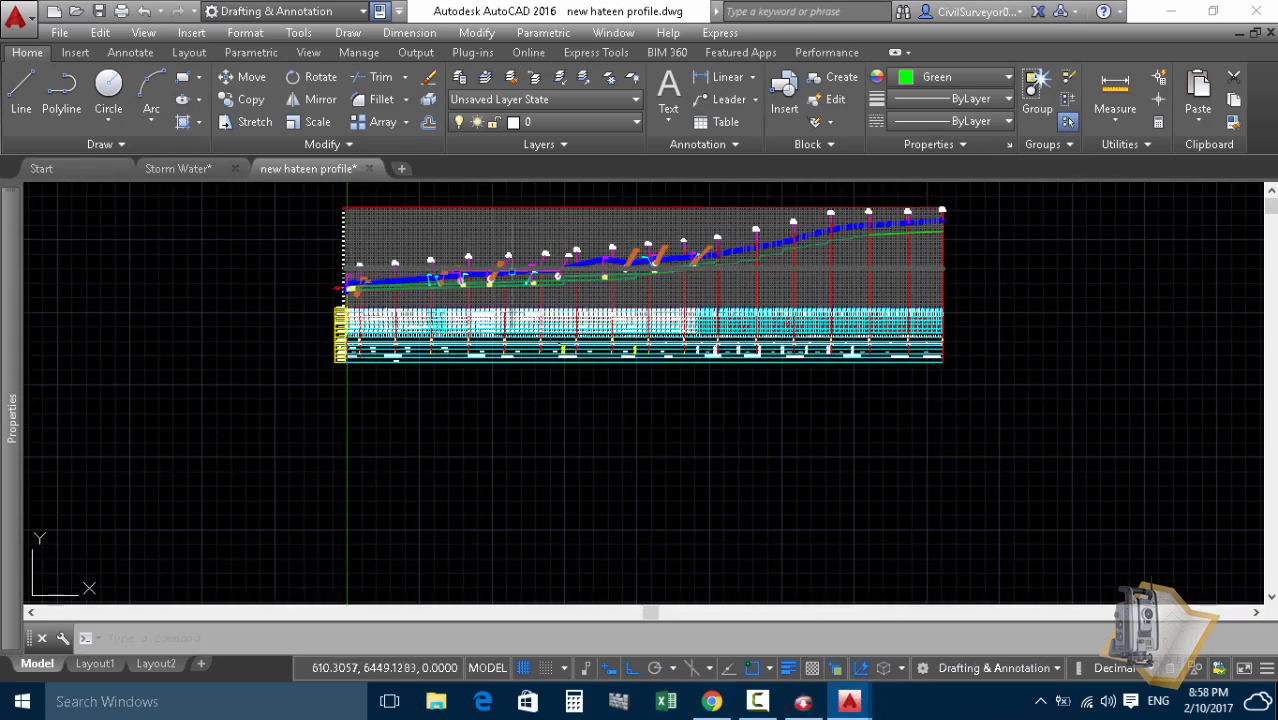
middle_click_drag(662, 403, 707, 448)
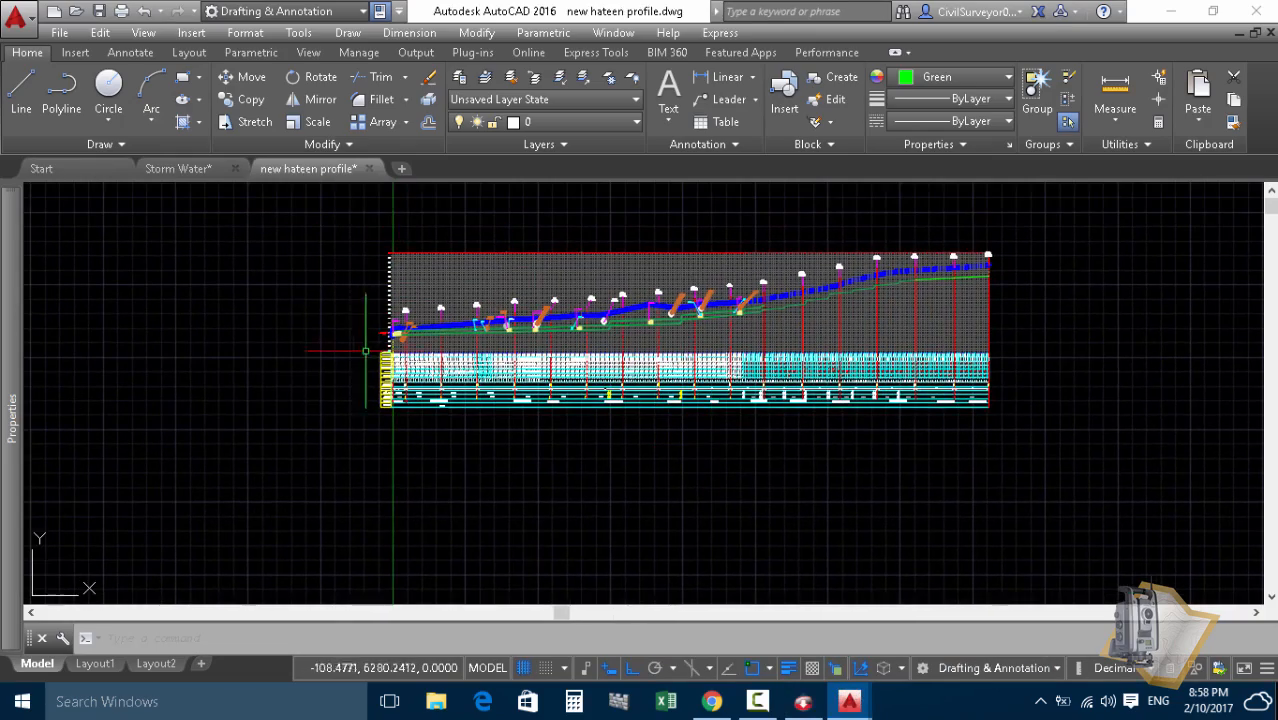
scroll(400, 330, "up", 3)
scroll(550, 332, "down", 3)
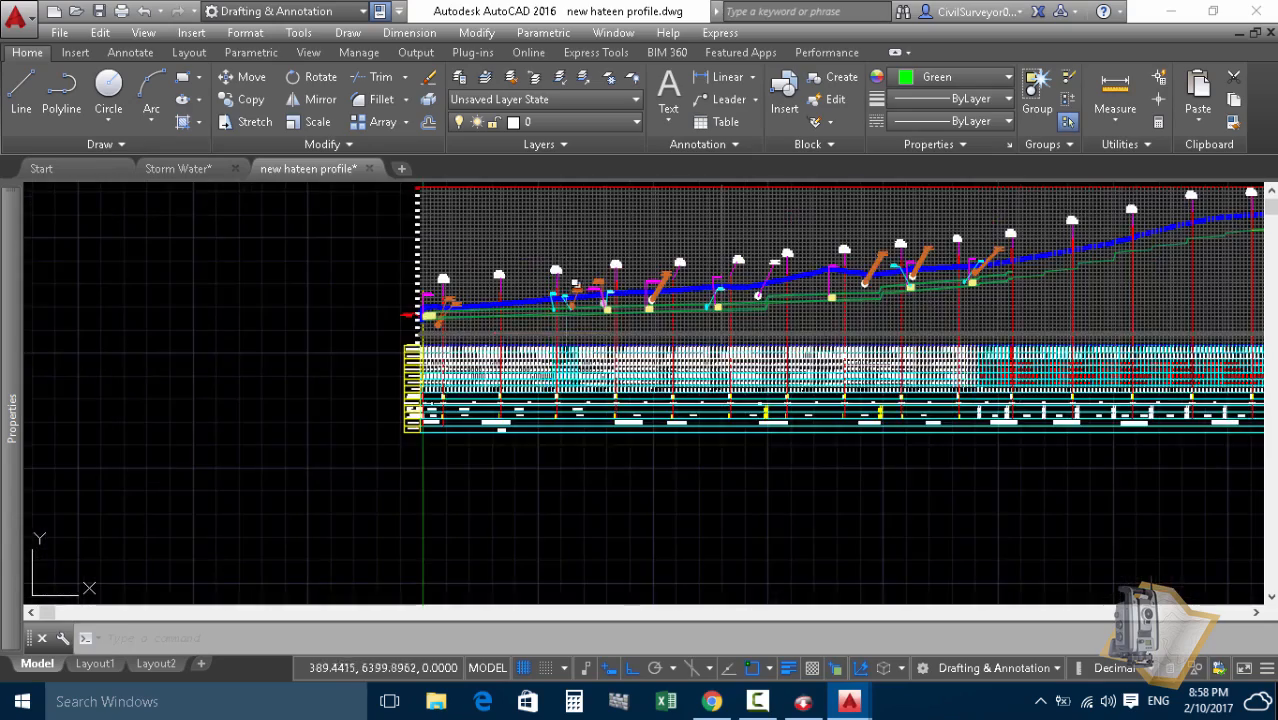
- Examine the manhole labels, sanitary pipe crossings and green pipe lines along the first manholes of the profile
scroll(461, 252, "up", 5)
scroll(461, 252, "down", 5)
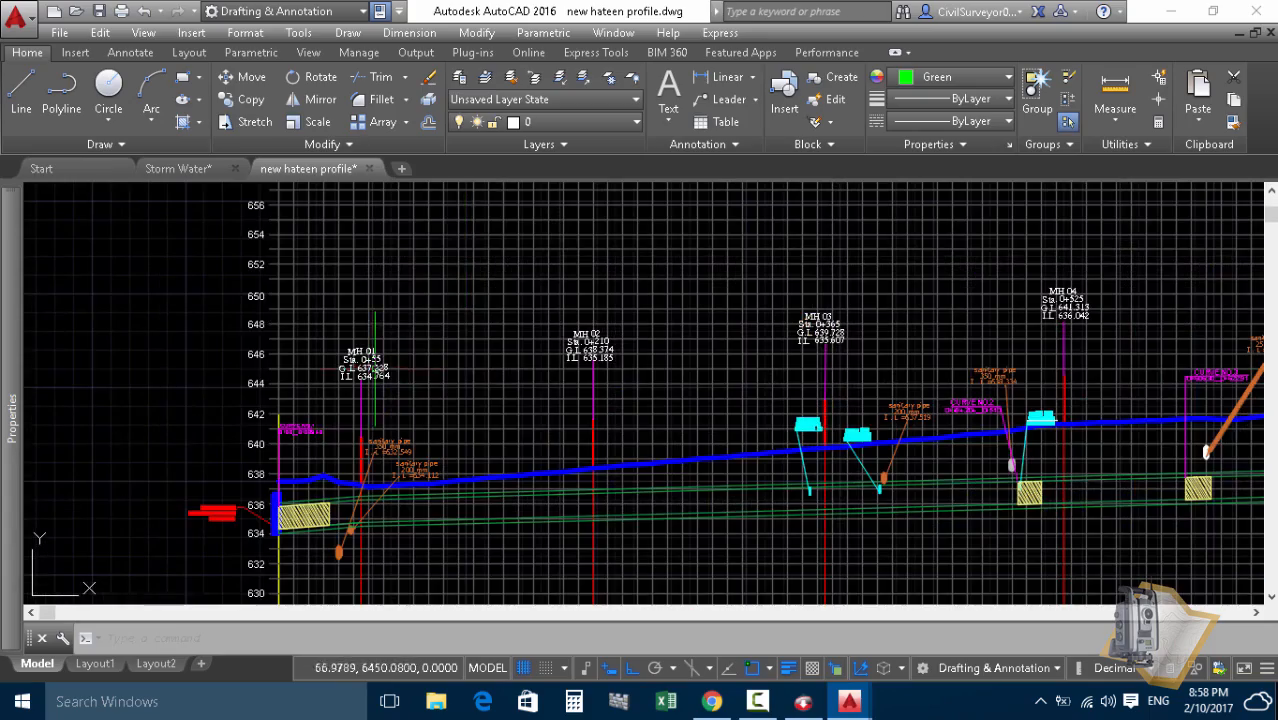
middle_click_drag(461, 330, 461, 250)
scroll(739, 277, "up", 6)
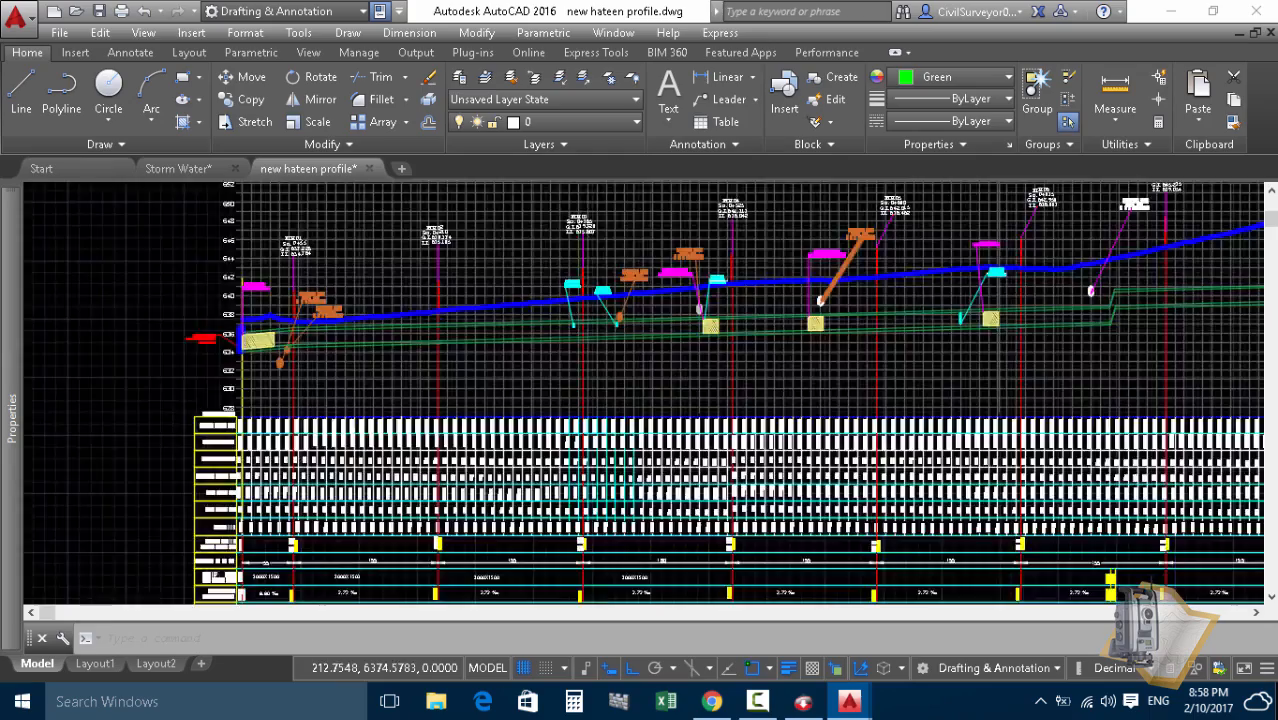
scroll(739, 277, "down", 3)
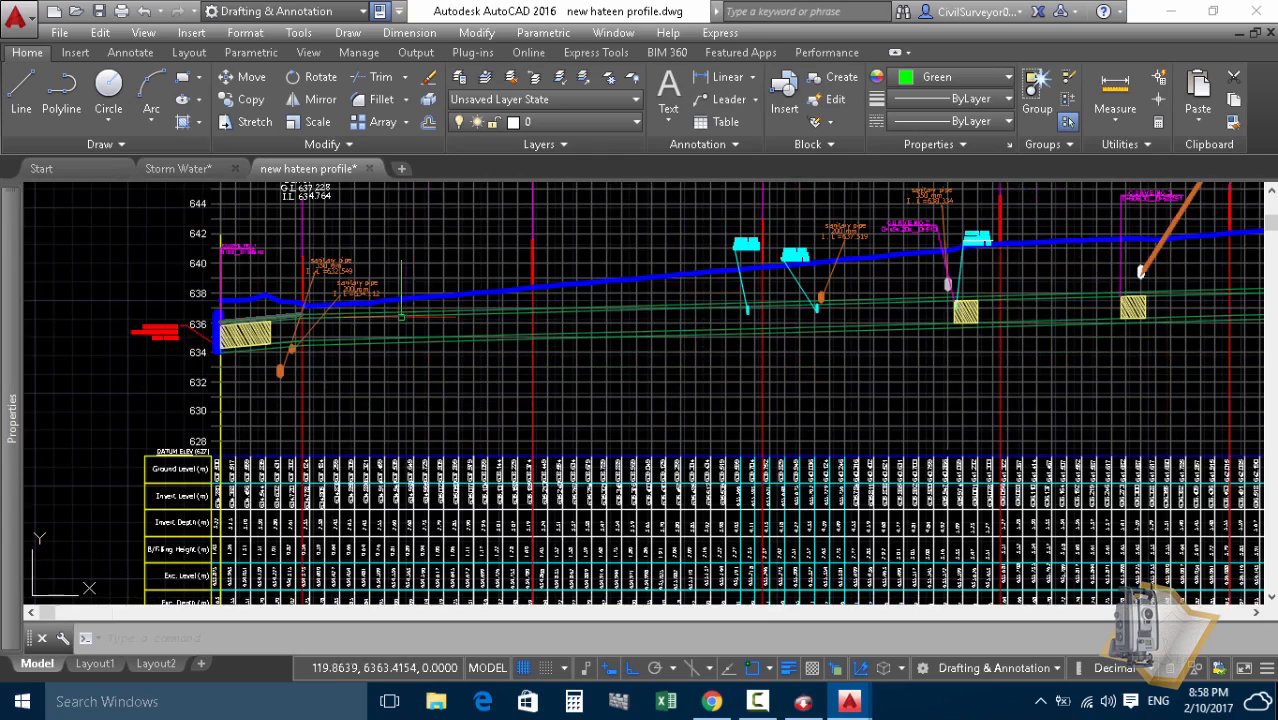
scroll(395, 315, "up", 4)
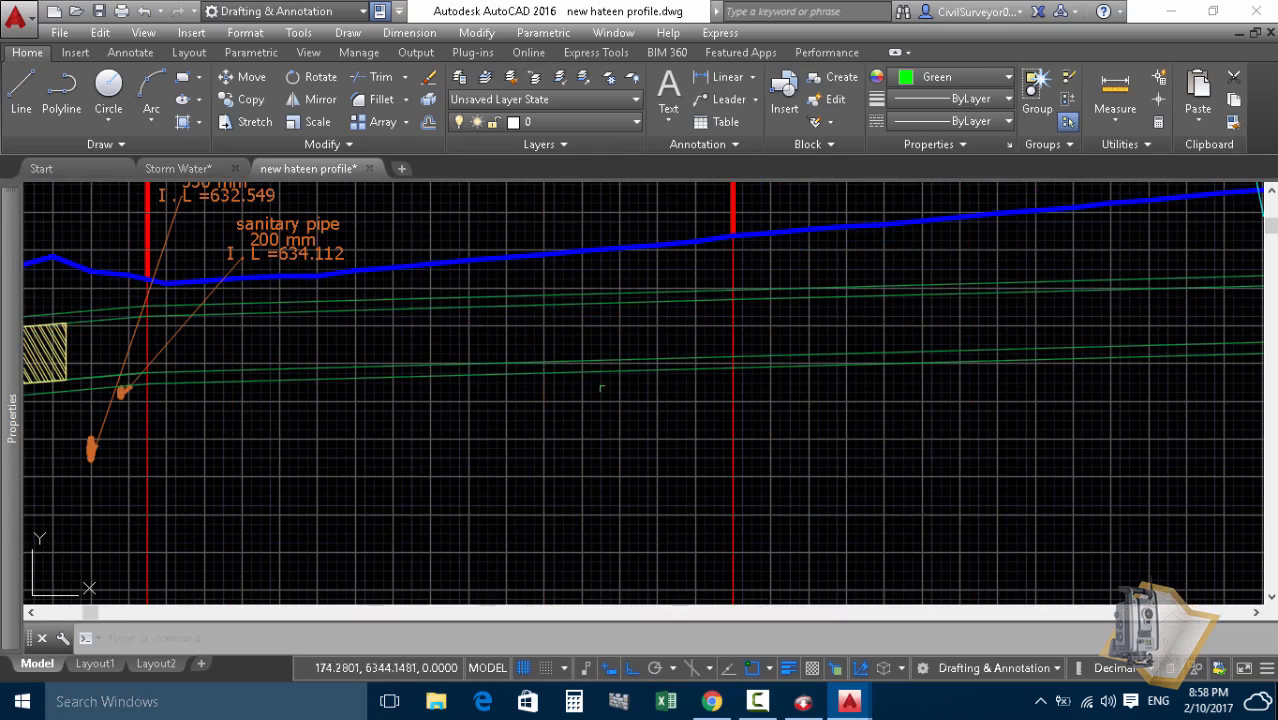
scroll(308, 322, "down", 3)
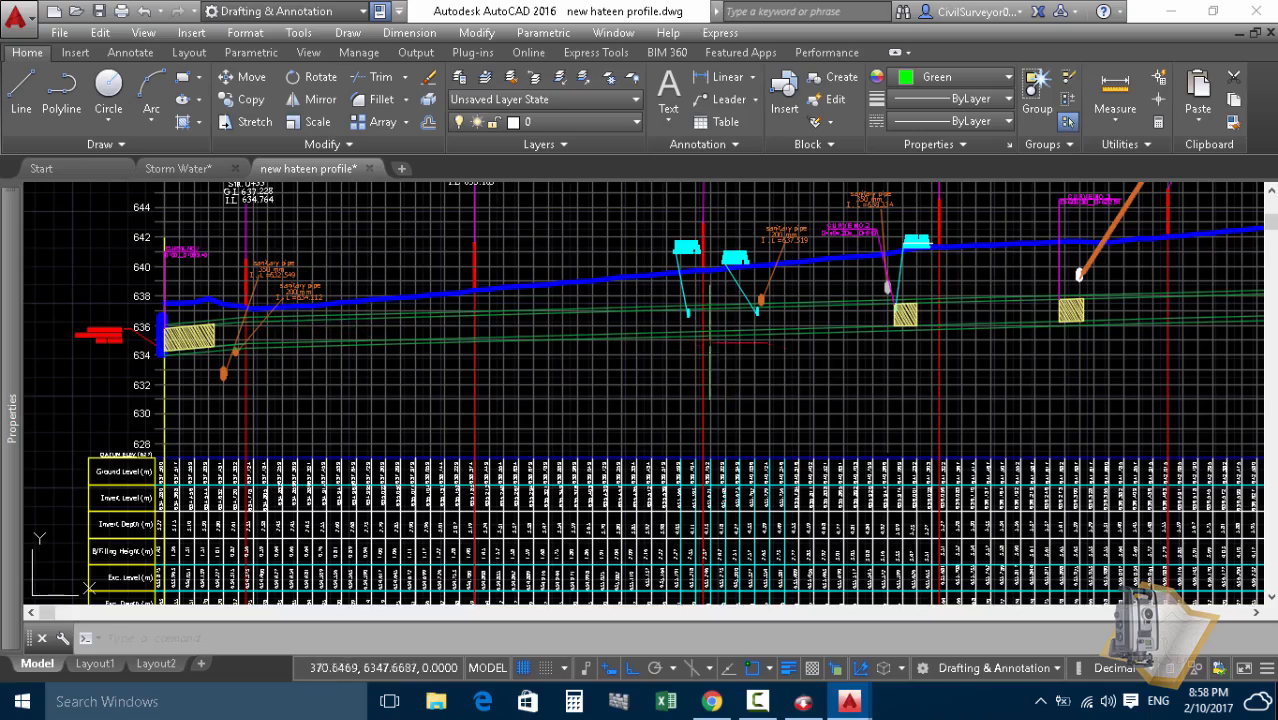
scroll(302, 330, "down", 2)
middle_click_drag(776, 360, 642, 365)
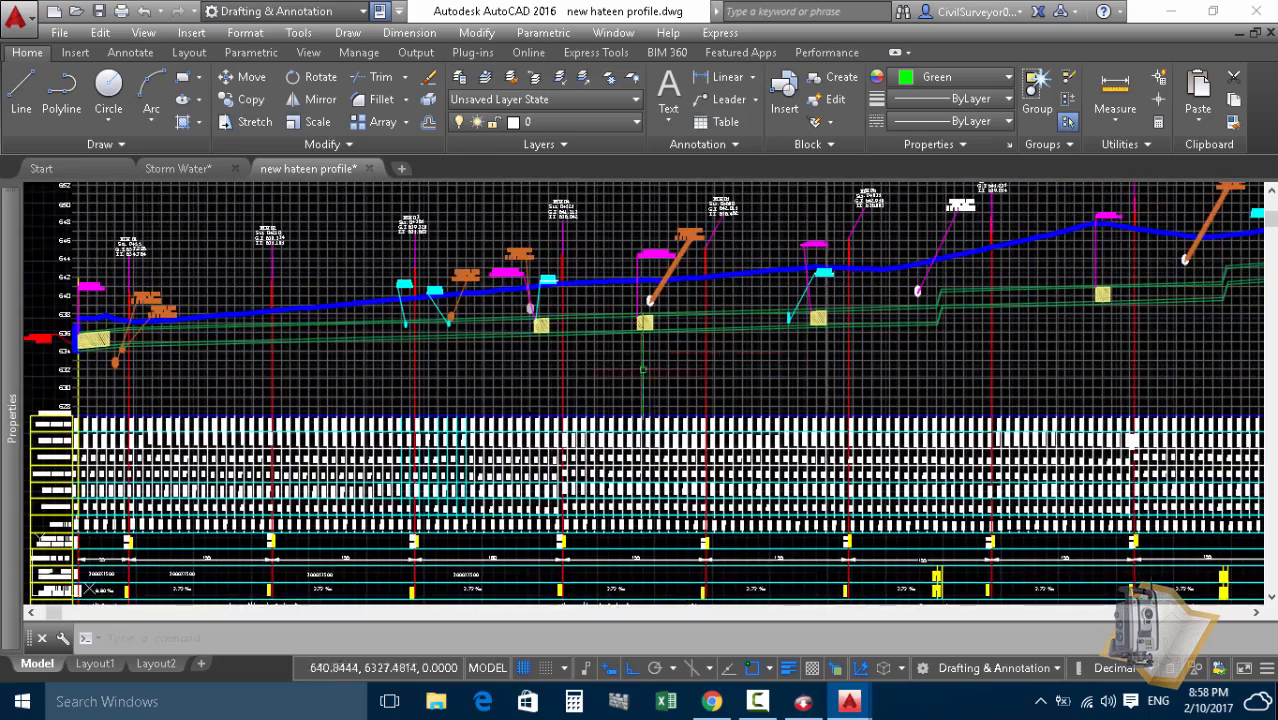
- Read through the profile's data table rows, from Ground Level and Invert Level down to Street Name and LINE Name
middle_click_drag(326, 413, 596, 346)
scroll(267, 400, "up", 4)
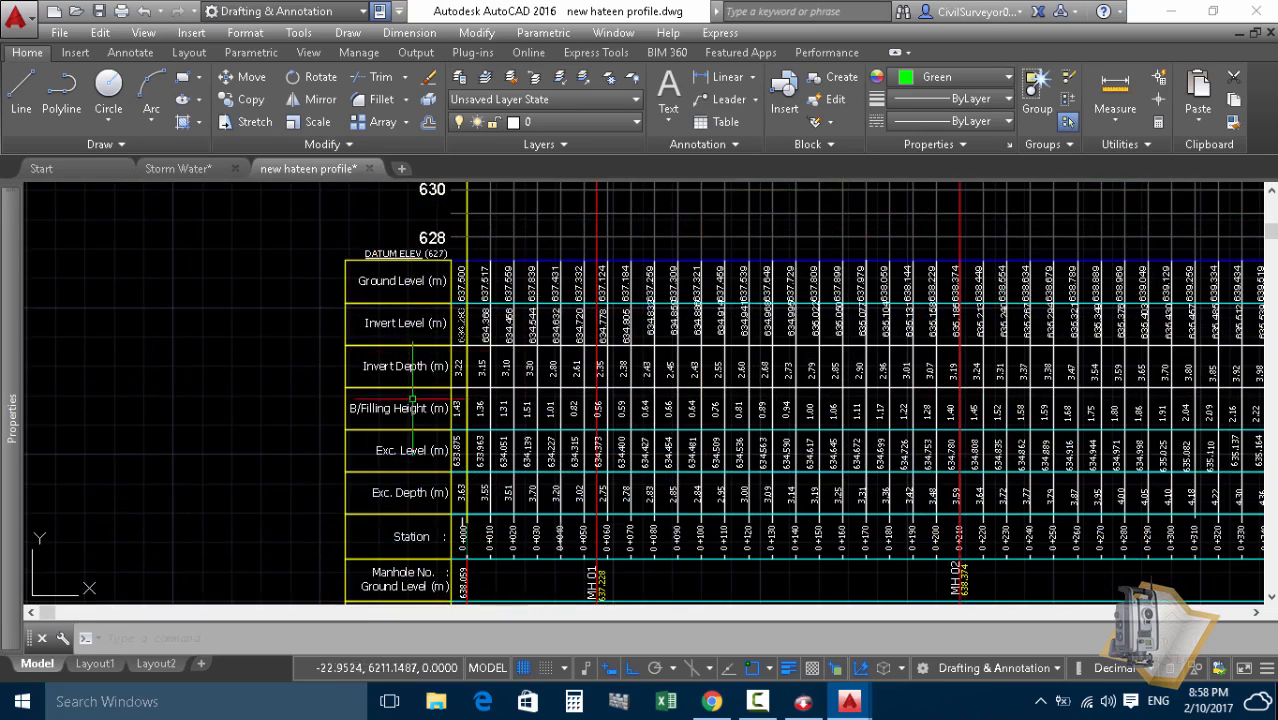
scroll(390, 436, "up", 2)
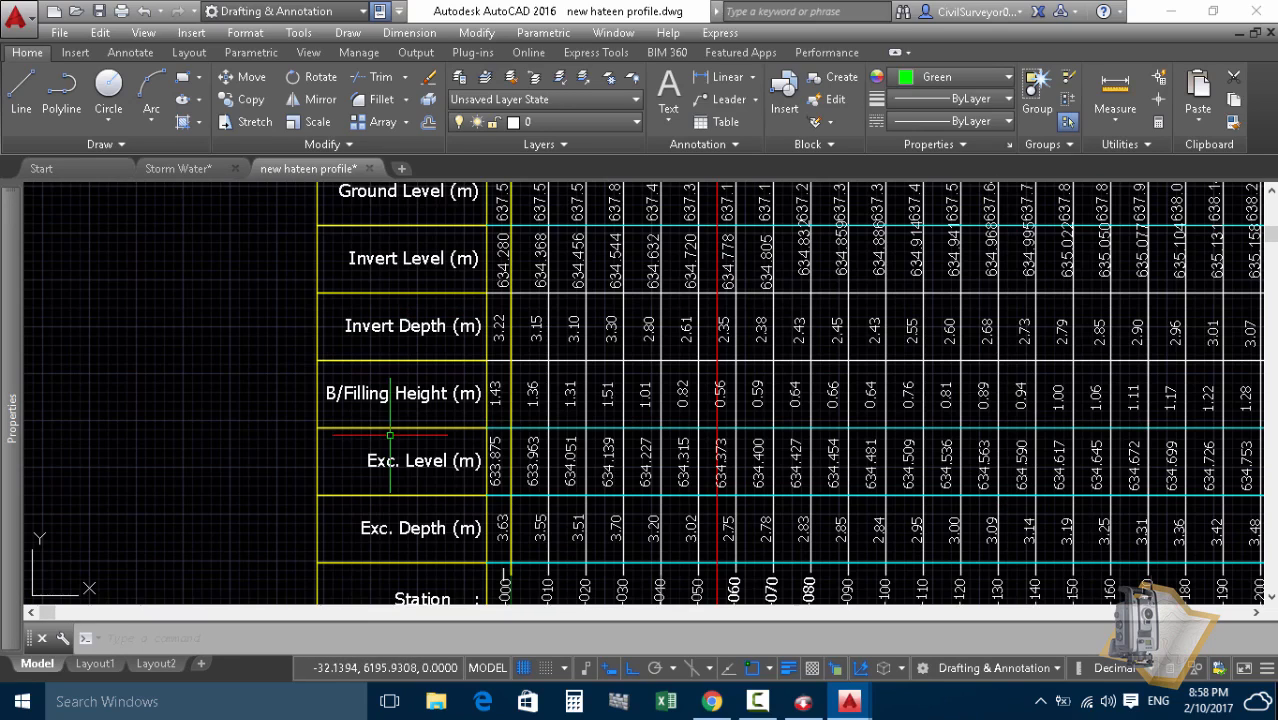
middle_click_drag(390, 436, 431, 276)
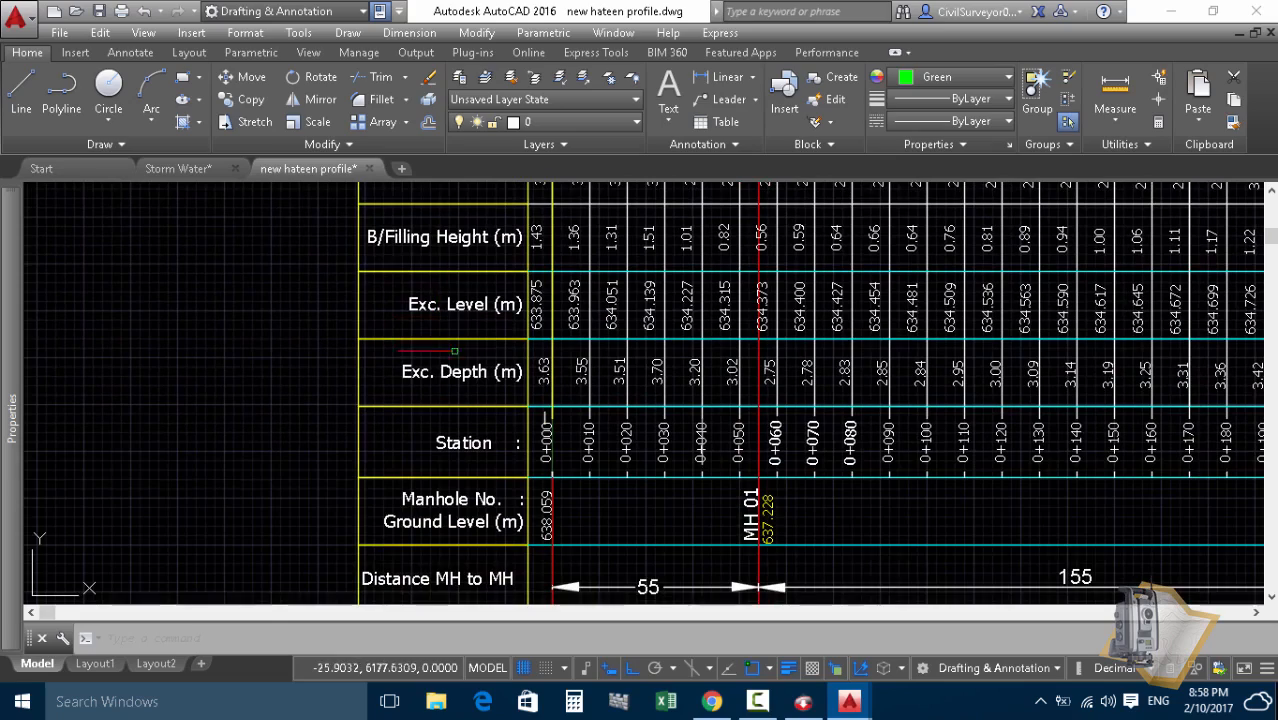
middle_click_drag(463, 450, 445, 298)
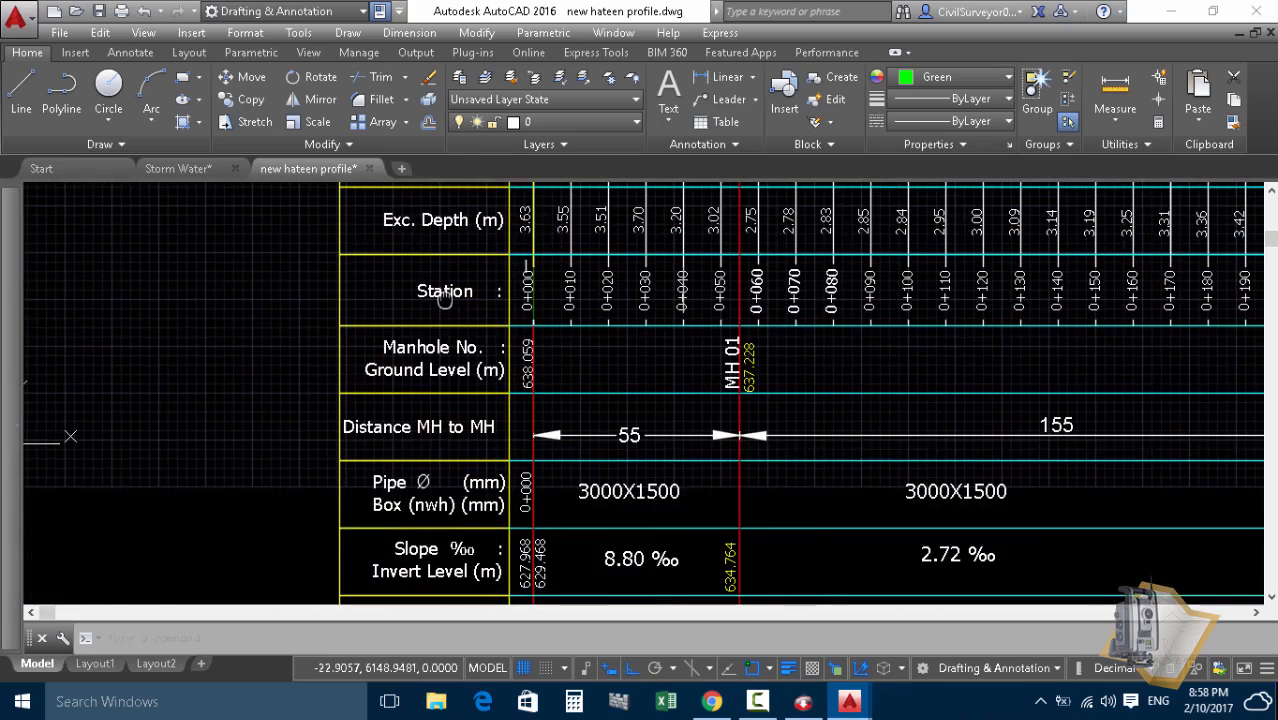
scroll(440, 400, "down", 4)
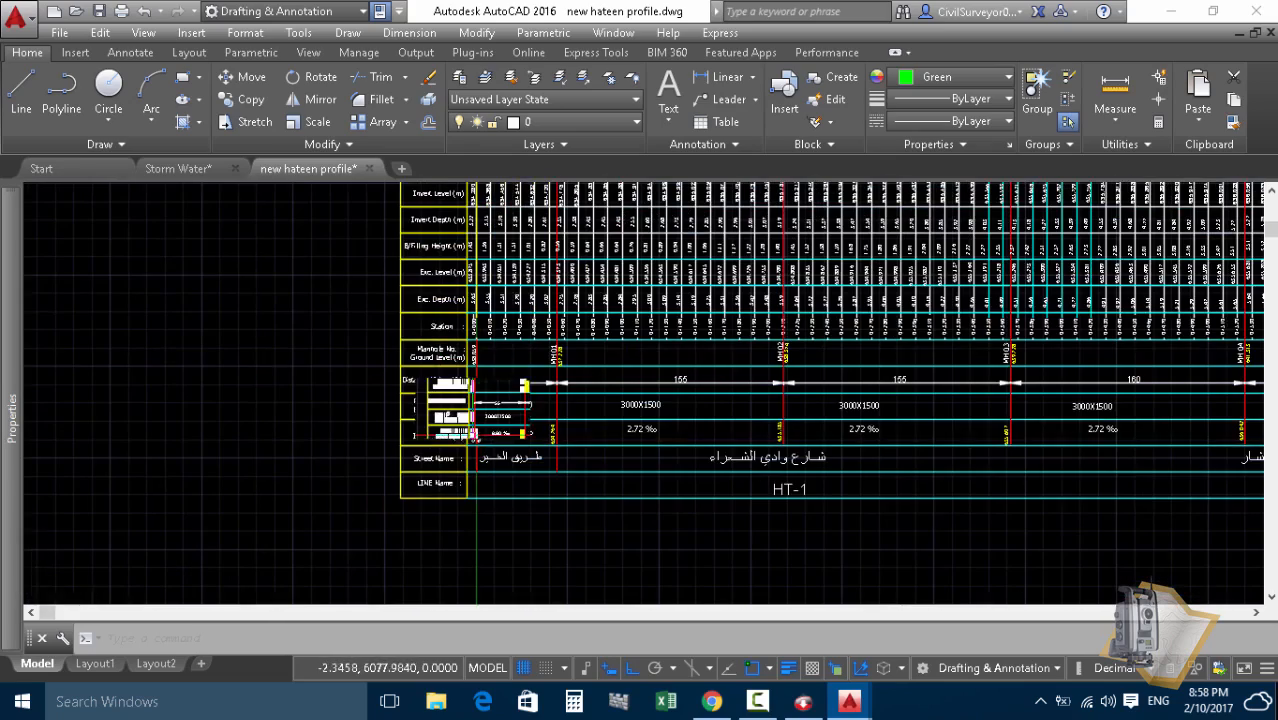
scroll(476, 436, "down", 2)
middle_click_drag(587, 356, 526, 444)
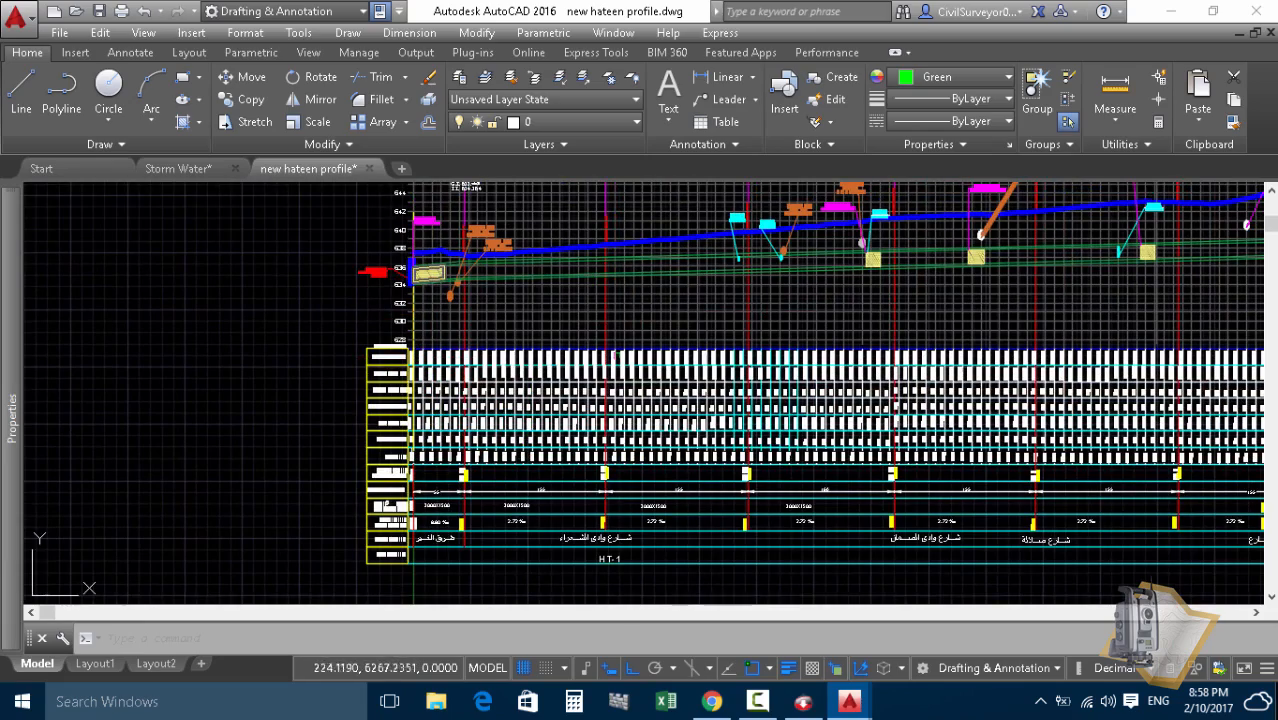
- Re-examine the data table's row headings, from Ground Level and Invert Level to Exc. Level and Exc. Depth
scroll(358, 449, "up", 4)
middle_click_drag(370, 414, 417, 386)
scroll(417, 386, "down", 4)
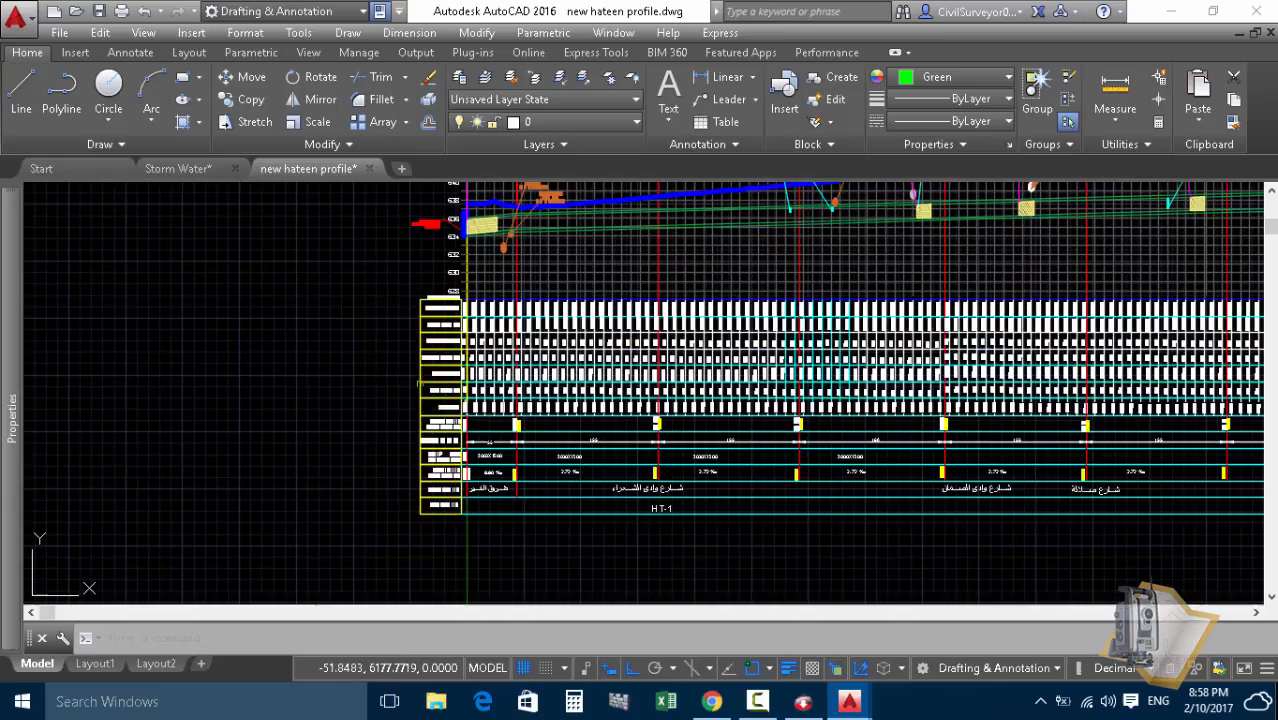
scroll(437, 499, "up", 2)
middle_click_drag(442, 283, 428, 420)
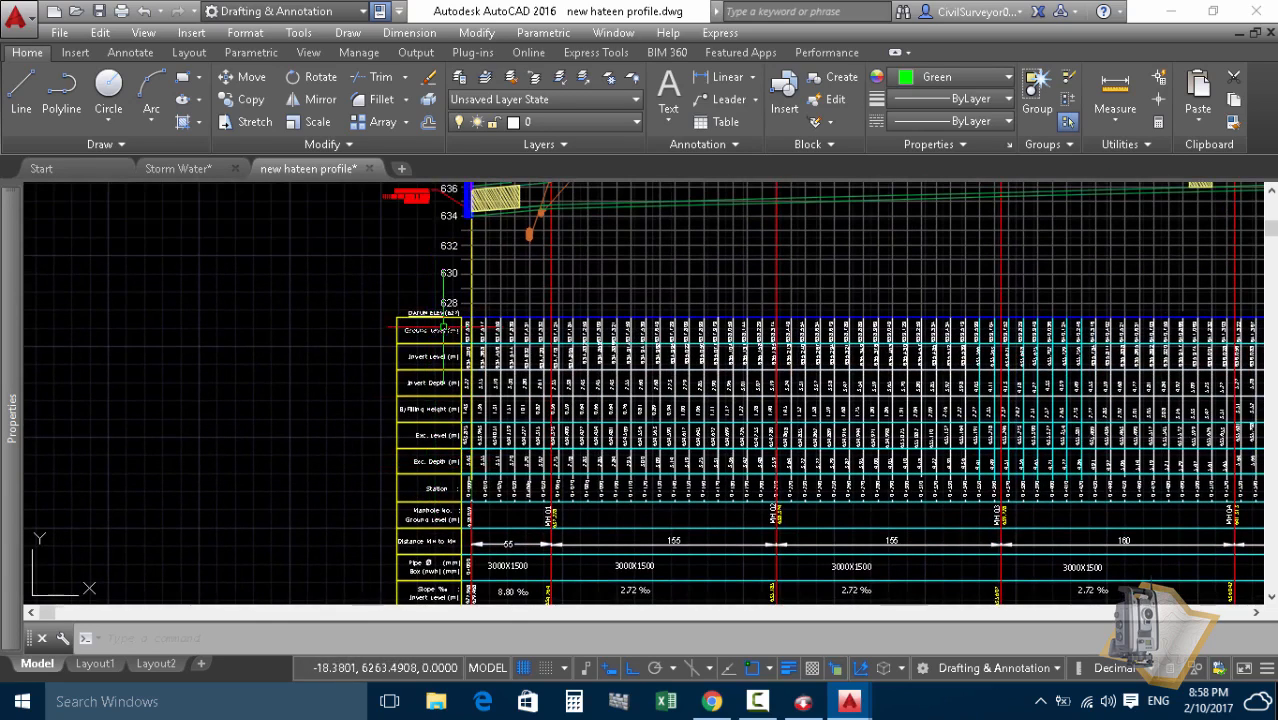
mouse_move(434, 327)
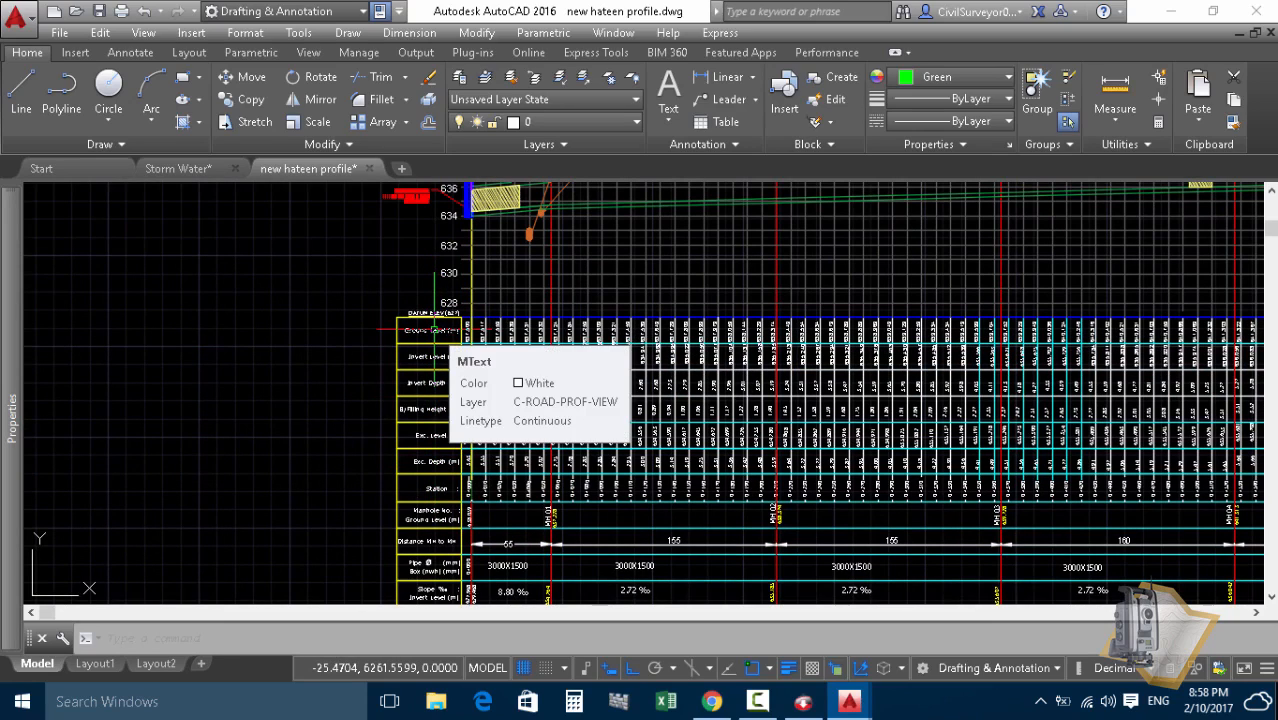
mouse_move(414, 404)
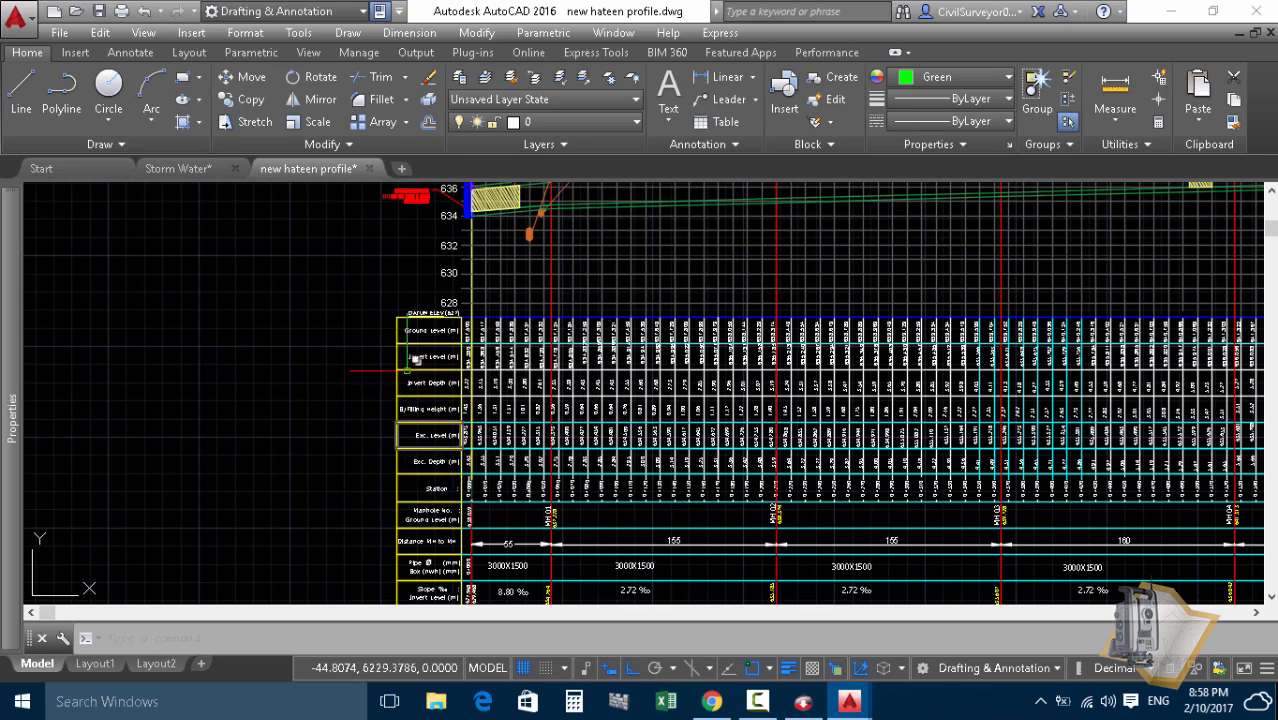
- Inspect the utility crossings, curve labels and stepped pipe lines farther along the profile, including around MH 06 to MH 09
scroll(408, 420, "down", 2)
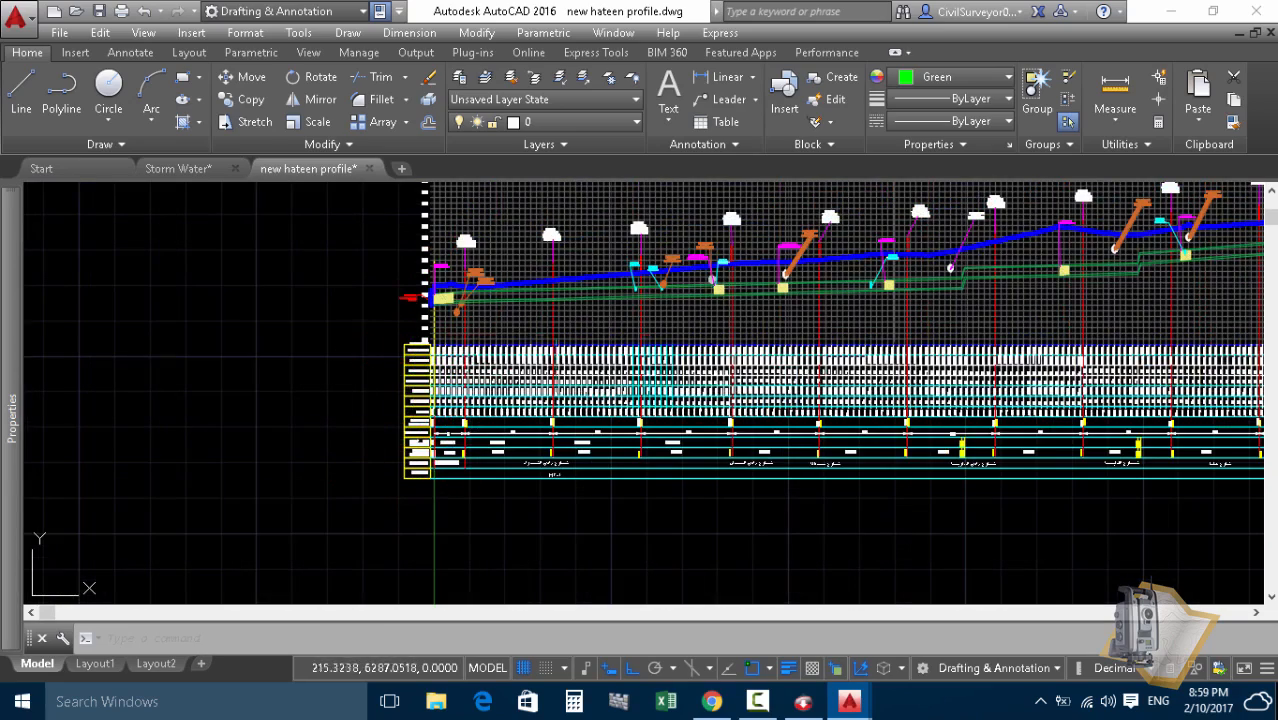
mouse_move(622, 248)
middle_mouse_down()
mouse_move(529, 283)
mouse_move(476, 321)
middle_mouse_up()
scroll(1070, 290, "up", 4)
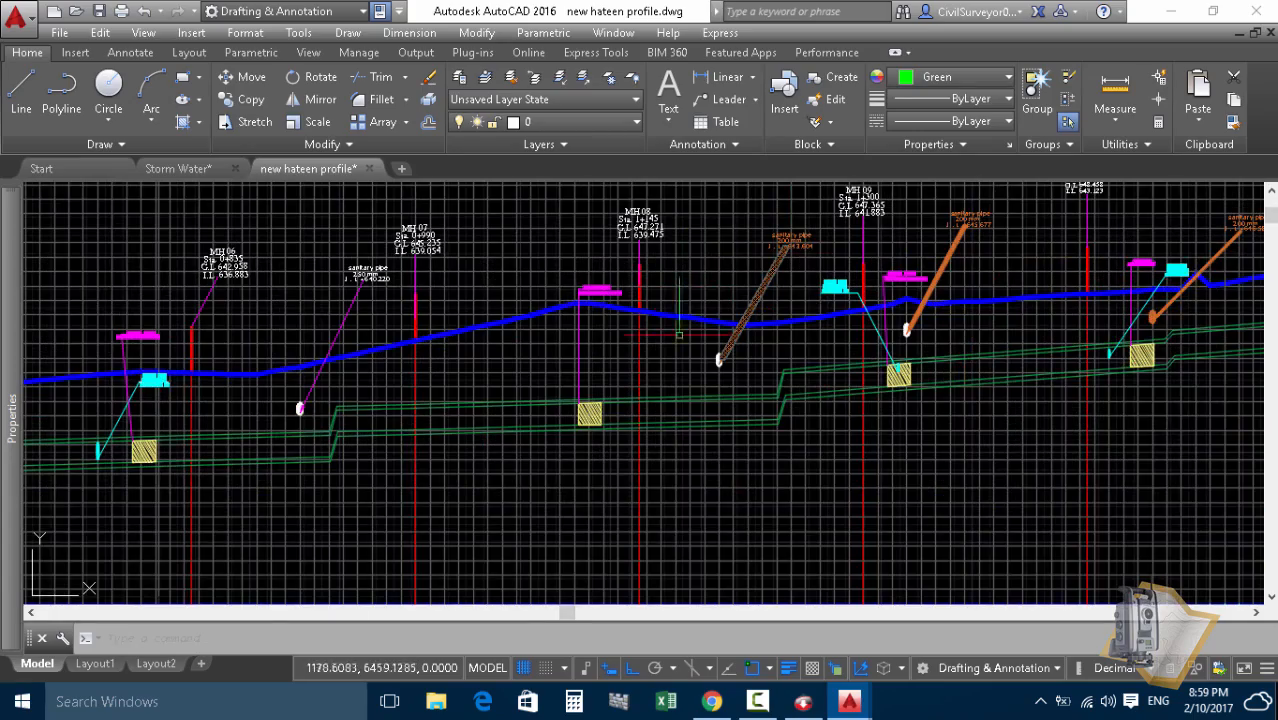
scroll(688, 300, "down", 4)
scroll(562, 300, "up", 6)
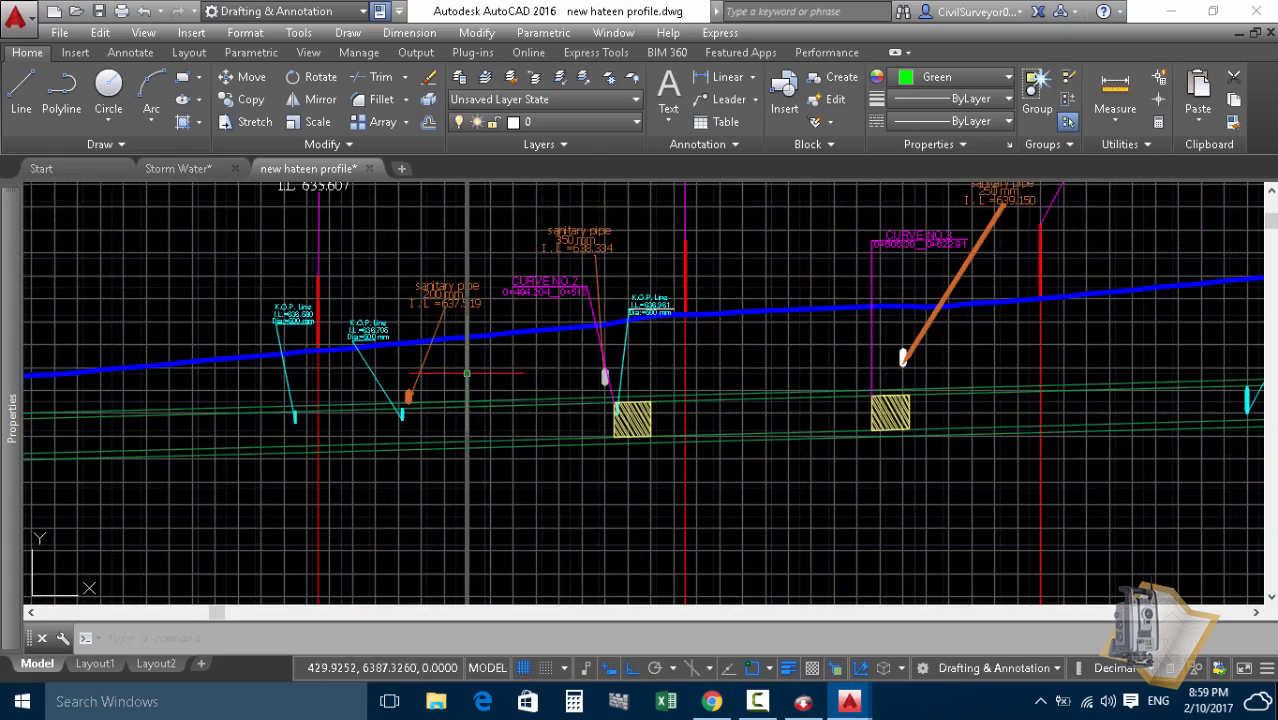
scroll(271, 380, "down", 4)
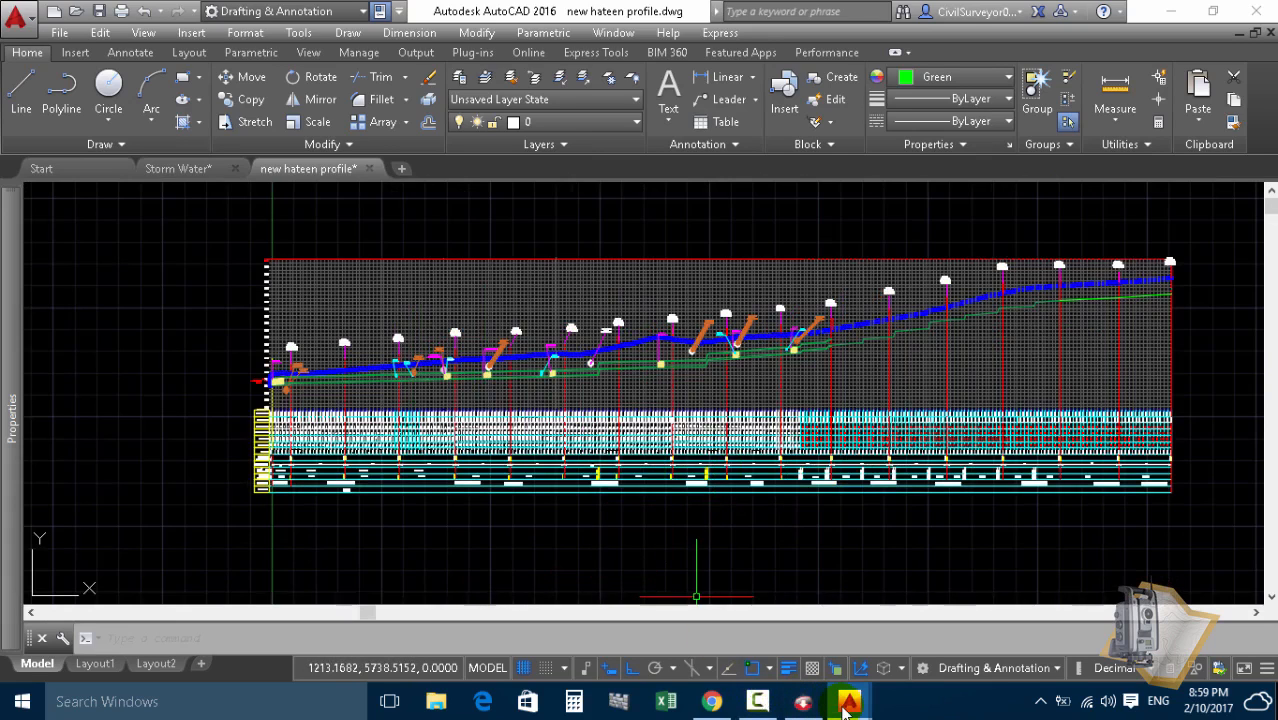
- Switch to the Storm Water drawing and bring the start of its unfinished profile into close view
key("ctrl+Tab")
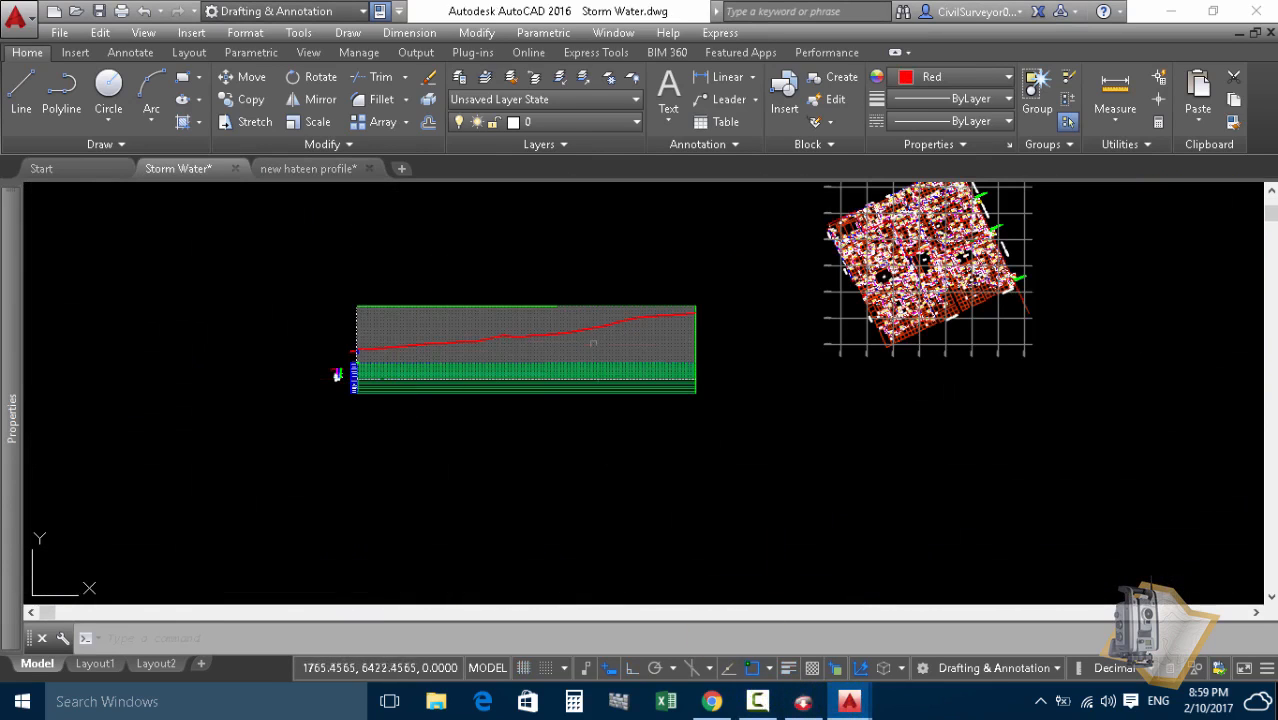
middle_click_drag(593, 343, 631, 368)
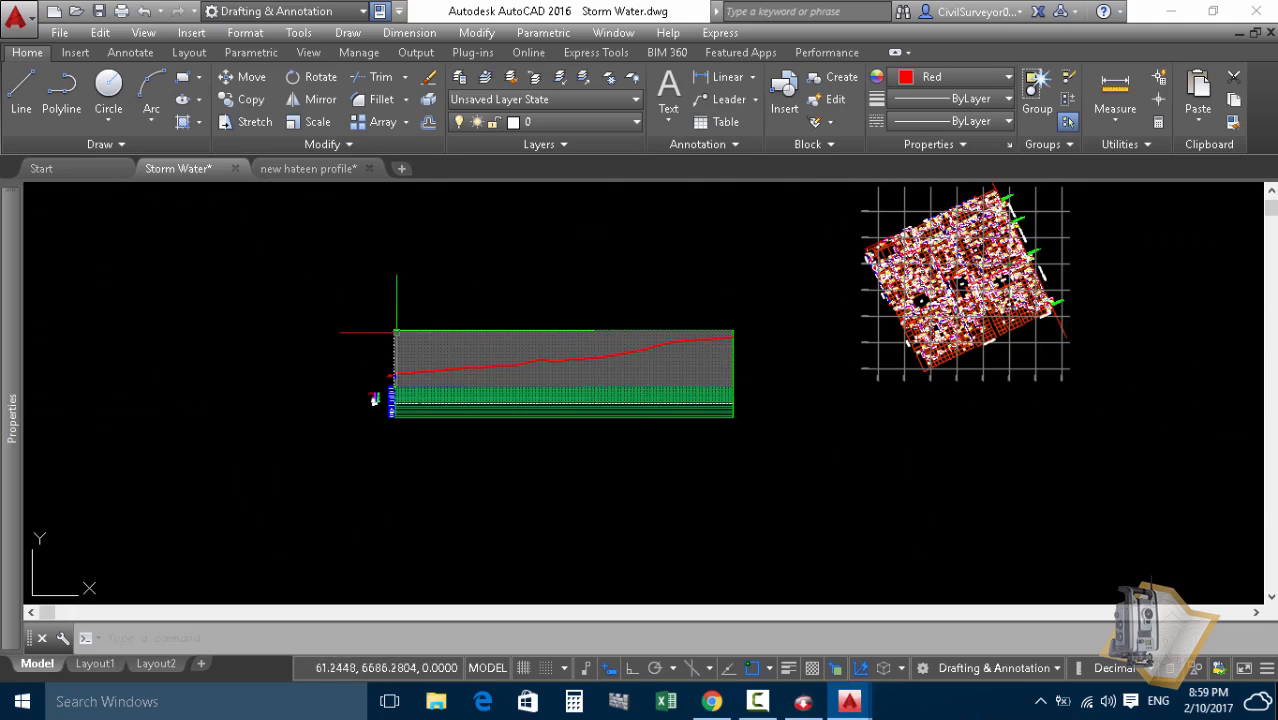
scroll(390, 338, "up", 4)
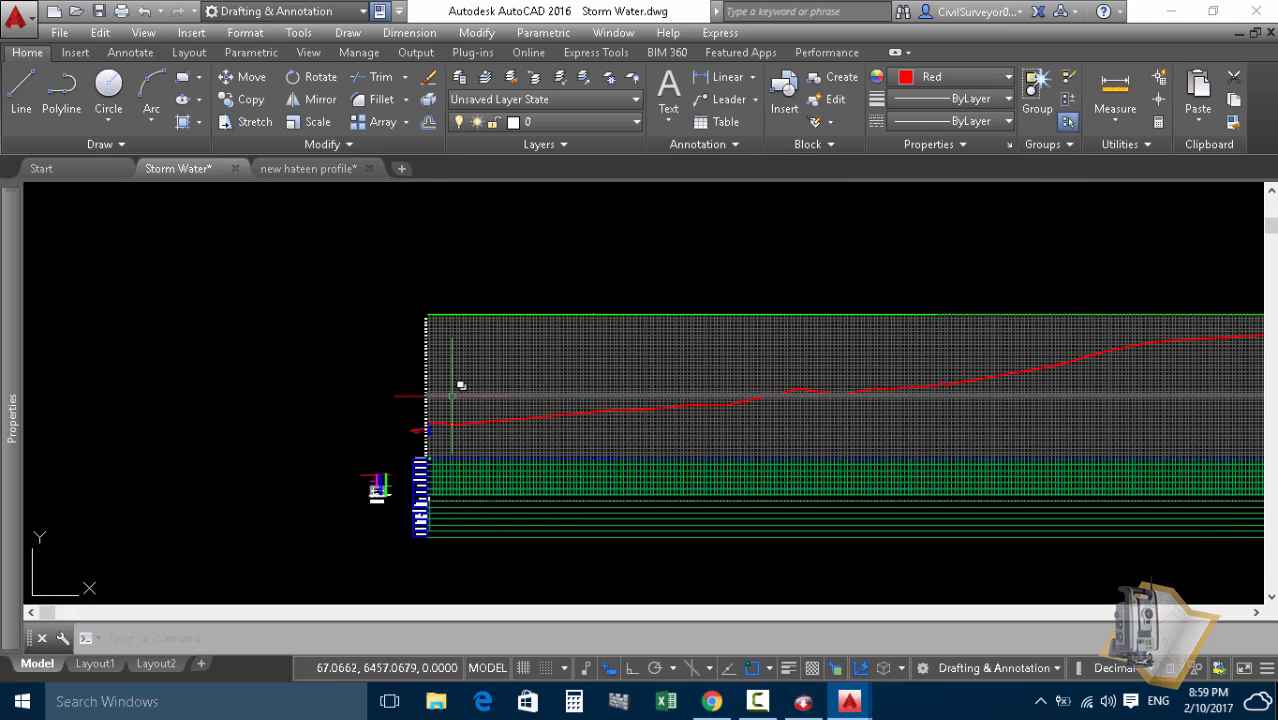
- View the whole unfinished profile beside the site plan and locate the box culvert section near the profile's start
scroll(445, 425, "down", 4)
middle_click_drag(918, 428, 694, 383)
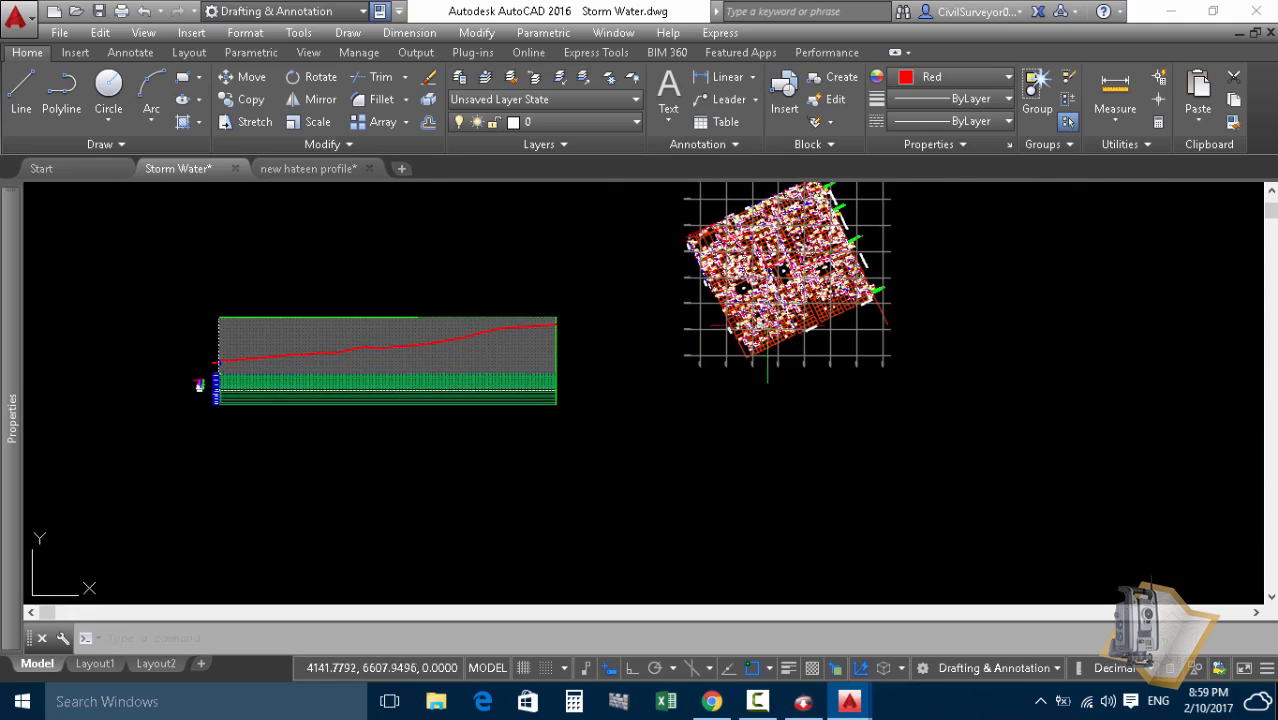
middle_click_drag(767, 325, 719, 418)
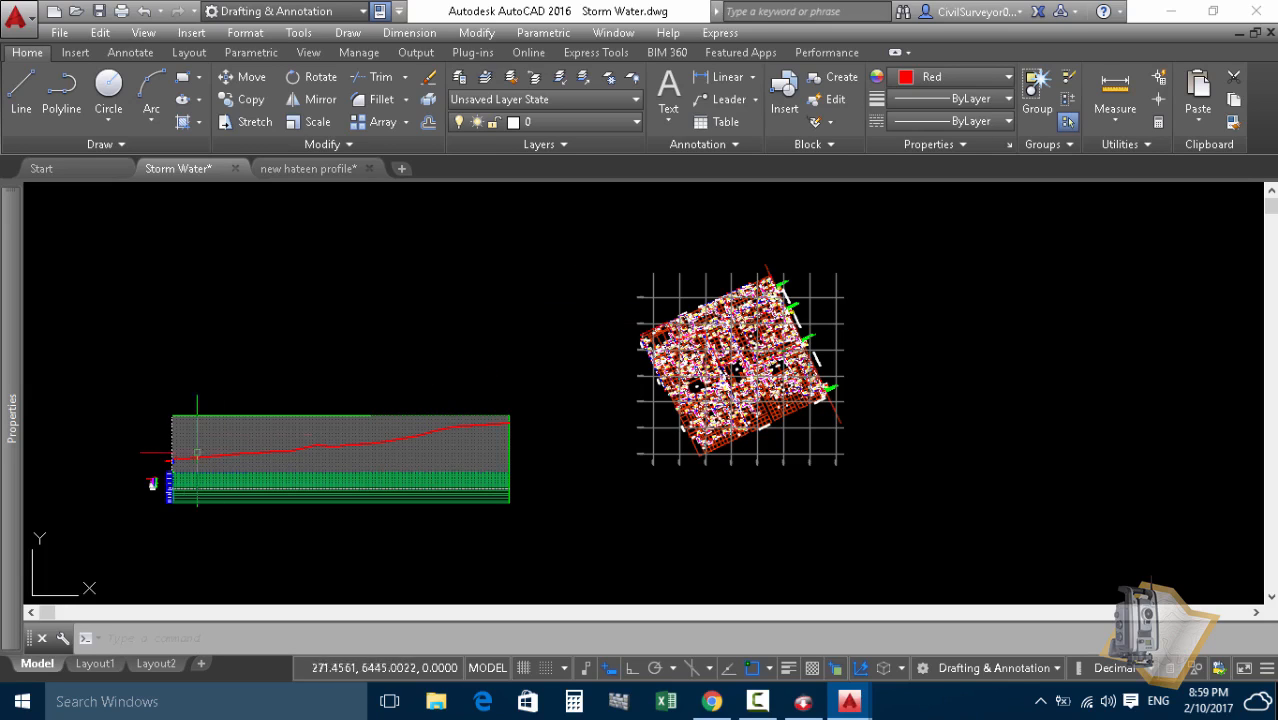
scroll(150, 490, "up", 6)
mouse_move(218, 419)
middle_mouse_down()
mouse_move(269, 428)
mouse_move(473, 392)
middle_mouse_up()
scroll(222, 478, "up", 6)
scroll(340, 405, "up", 5)
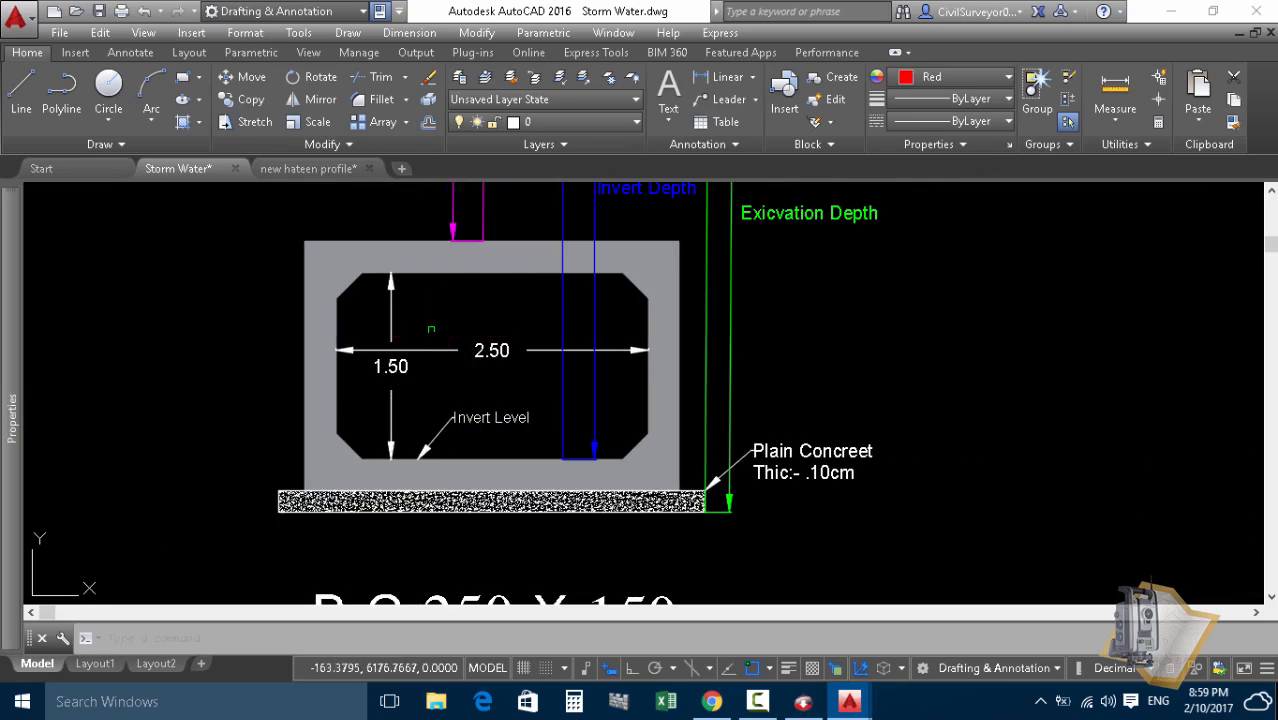
- Examine the B.C 250 X 150 section's inner dimensions, invert level, plain concrete, back filling, invert depth and excavation depth
scroll(290, 386, "down", 2)
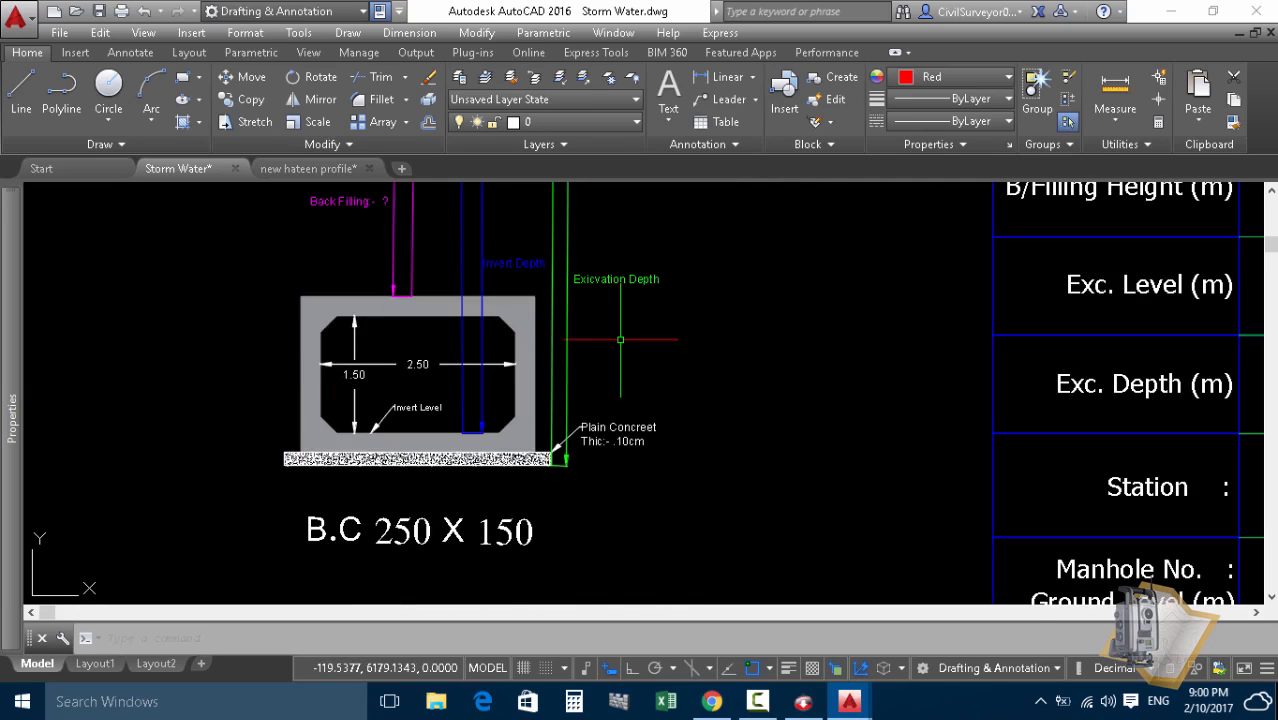
scroll(491, 369, "down", 2)
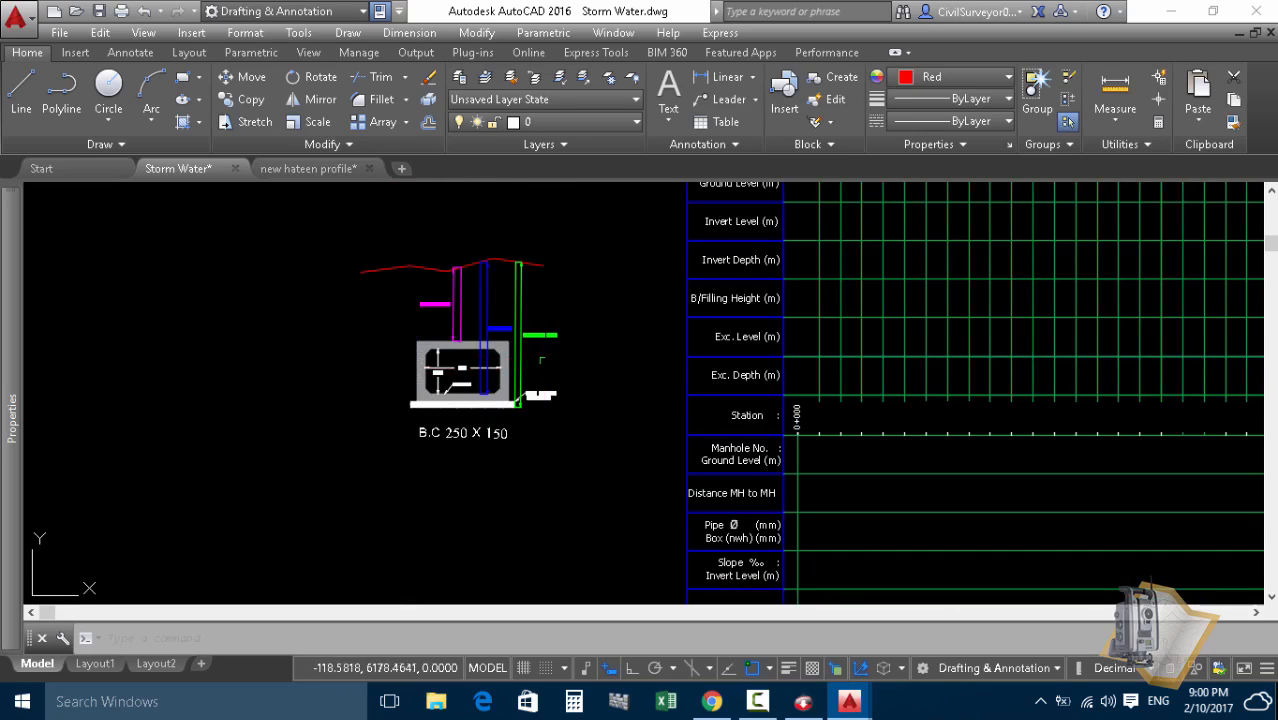
scroll(526, 321, "up", 2)
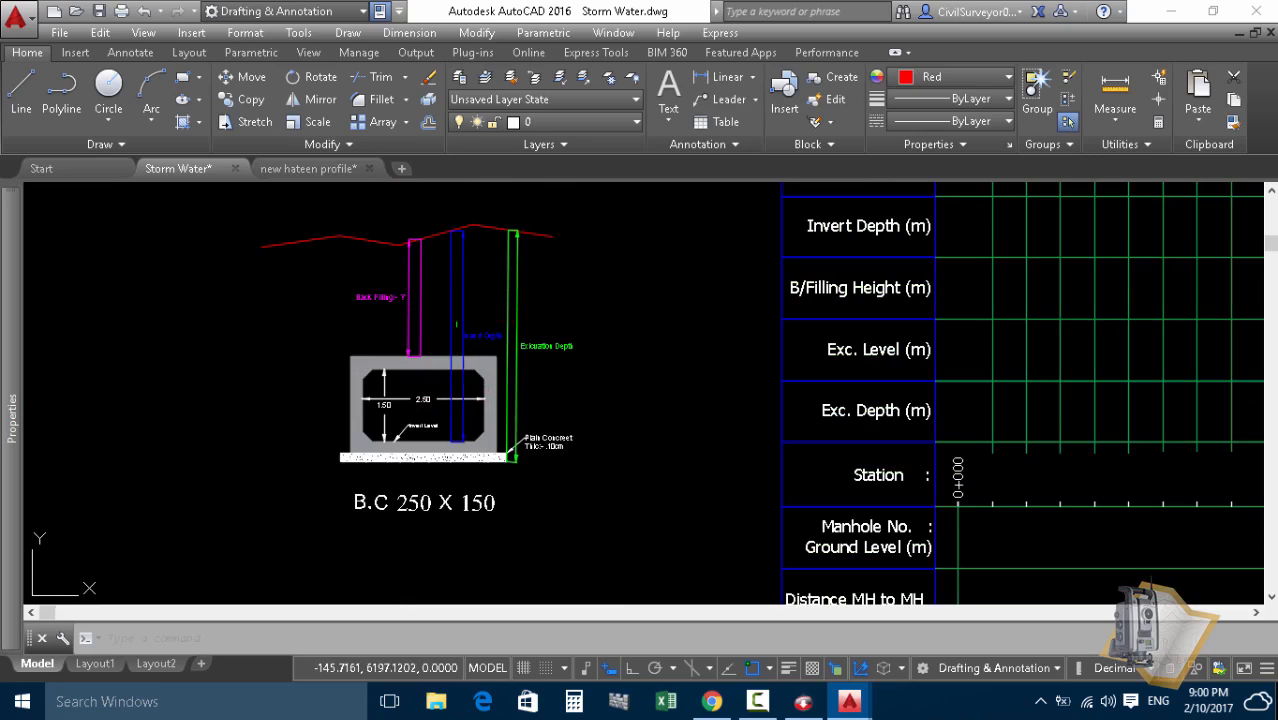
scroll(459, 323, "up", 2)
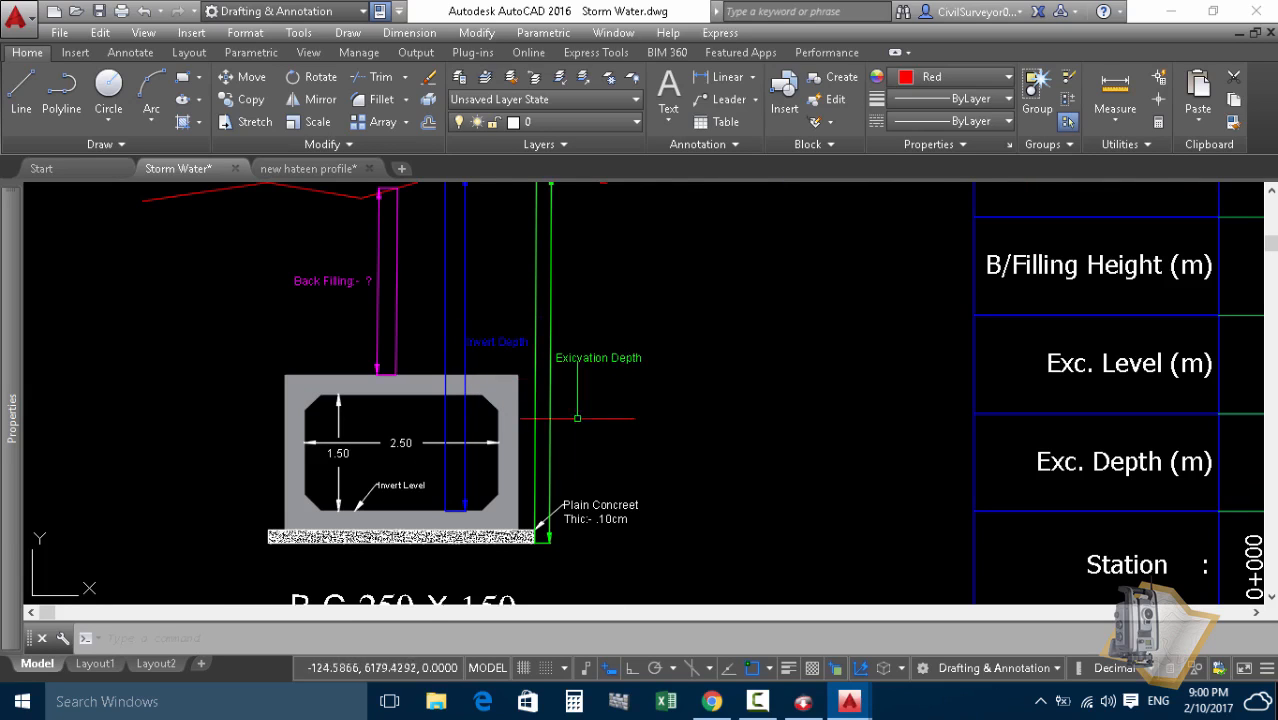
middle_click_drag(594, 412, 735, 356)
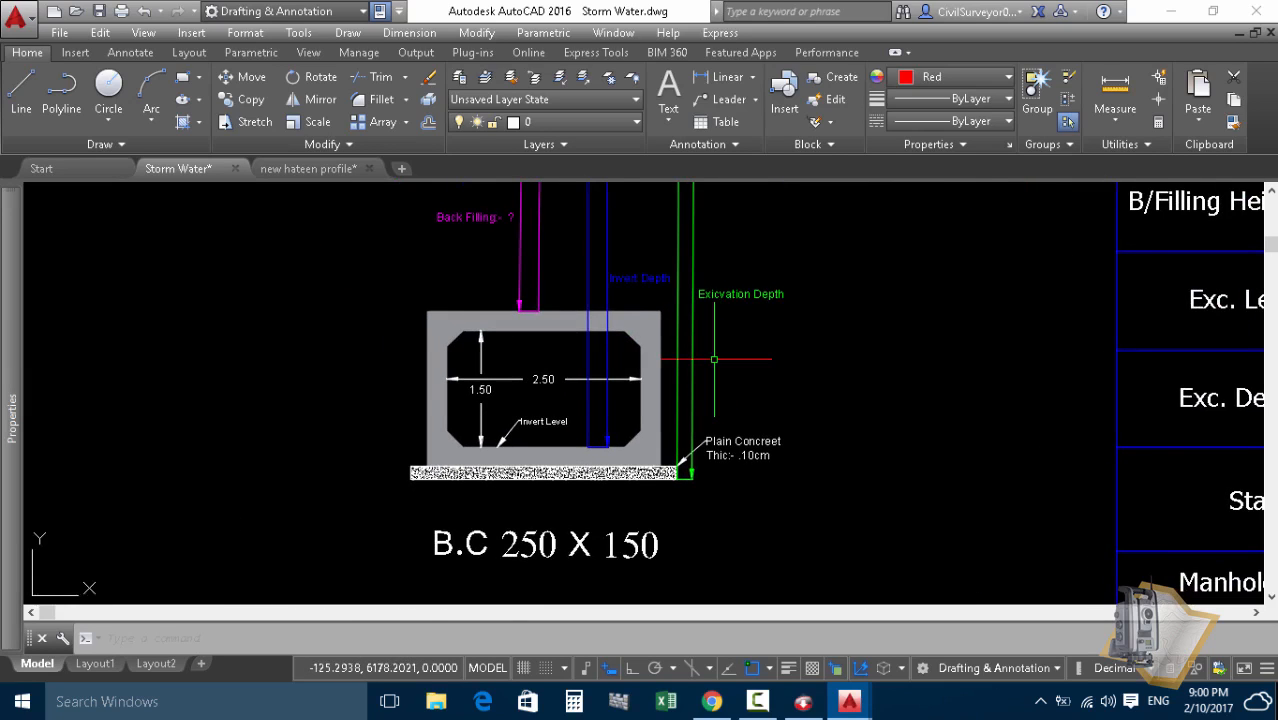
- Compare the culvert section with the adjacent data table headings and return to an overview of the profile's start
scroll(714, 359, "down", 4)
middle_click_drag(755, 311, 432, 322)
scroll(422, 314, "up", 2)
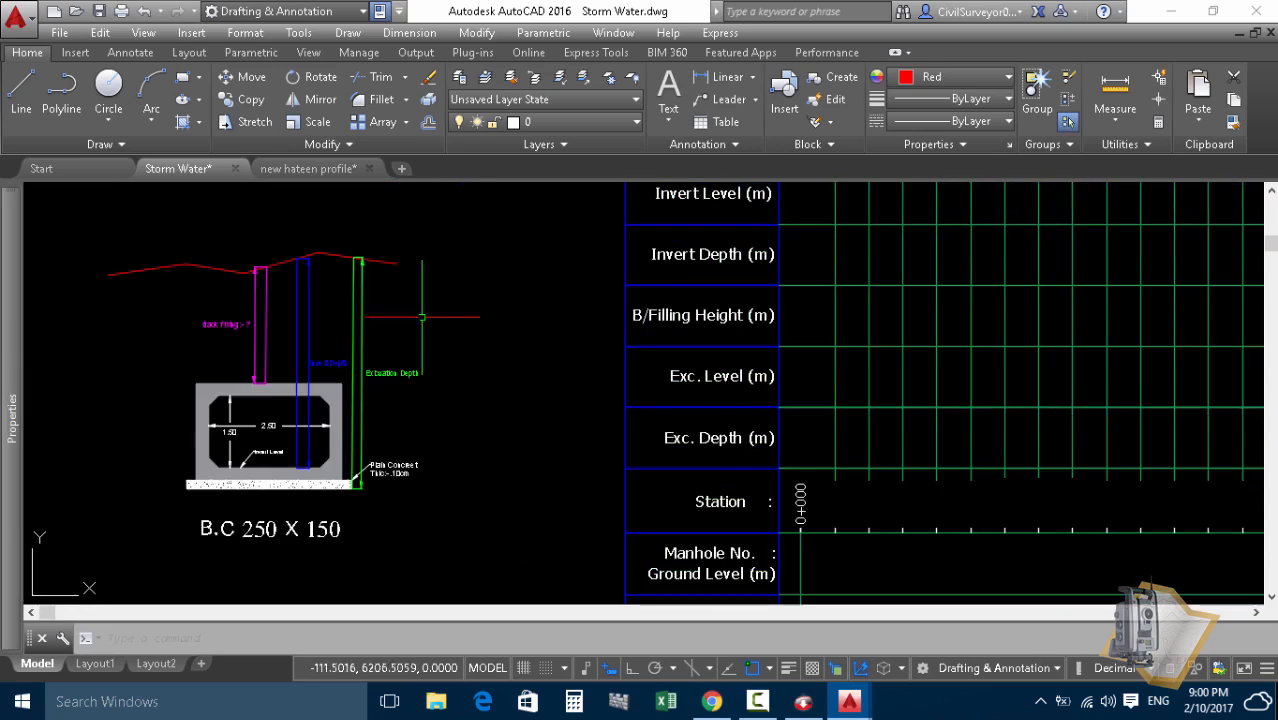
scroll(416, 310, "down", 6)
middle_click_drag(451, 275, 389, 336)
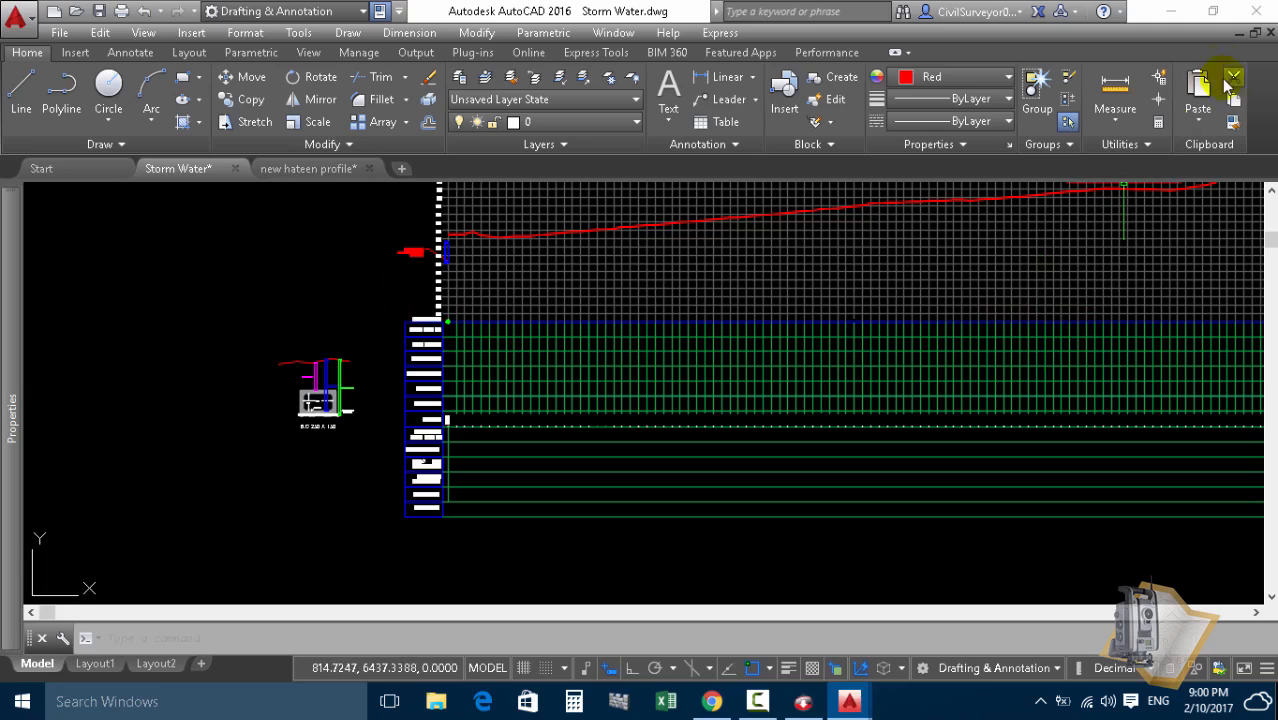
left_click(1178, 12)
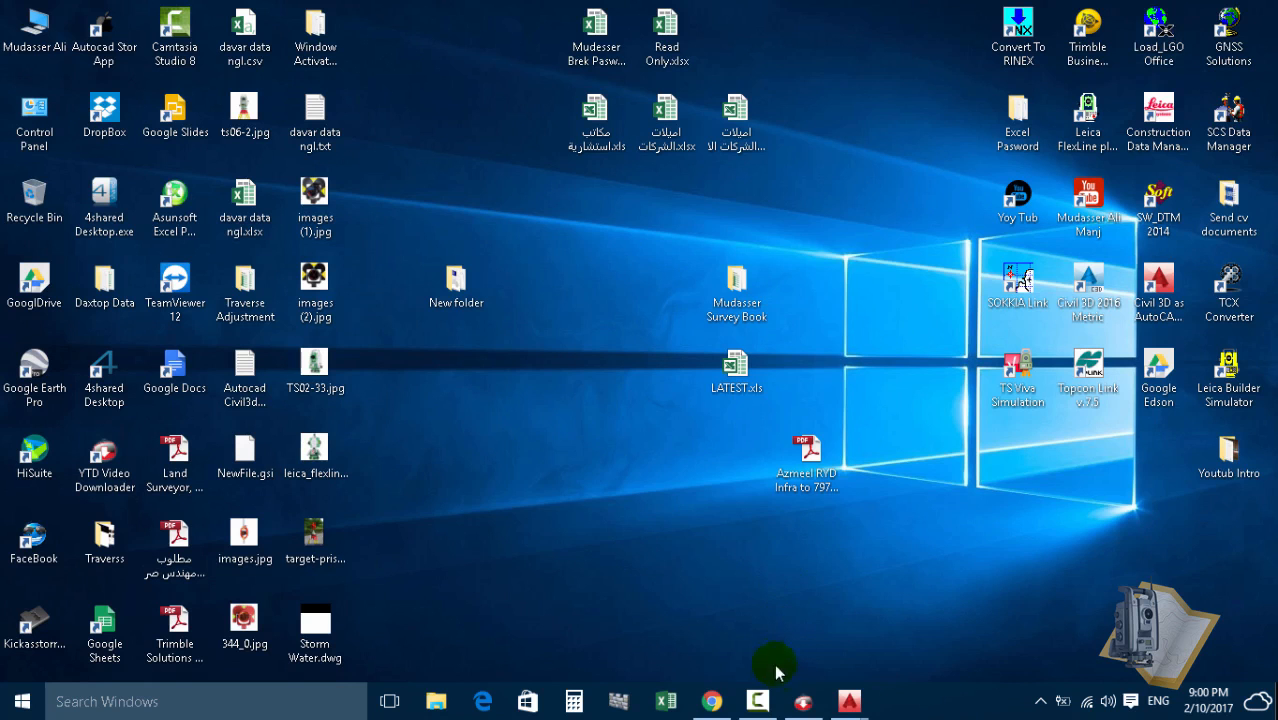
left_click(758, 701)
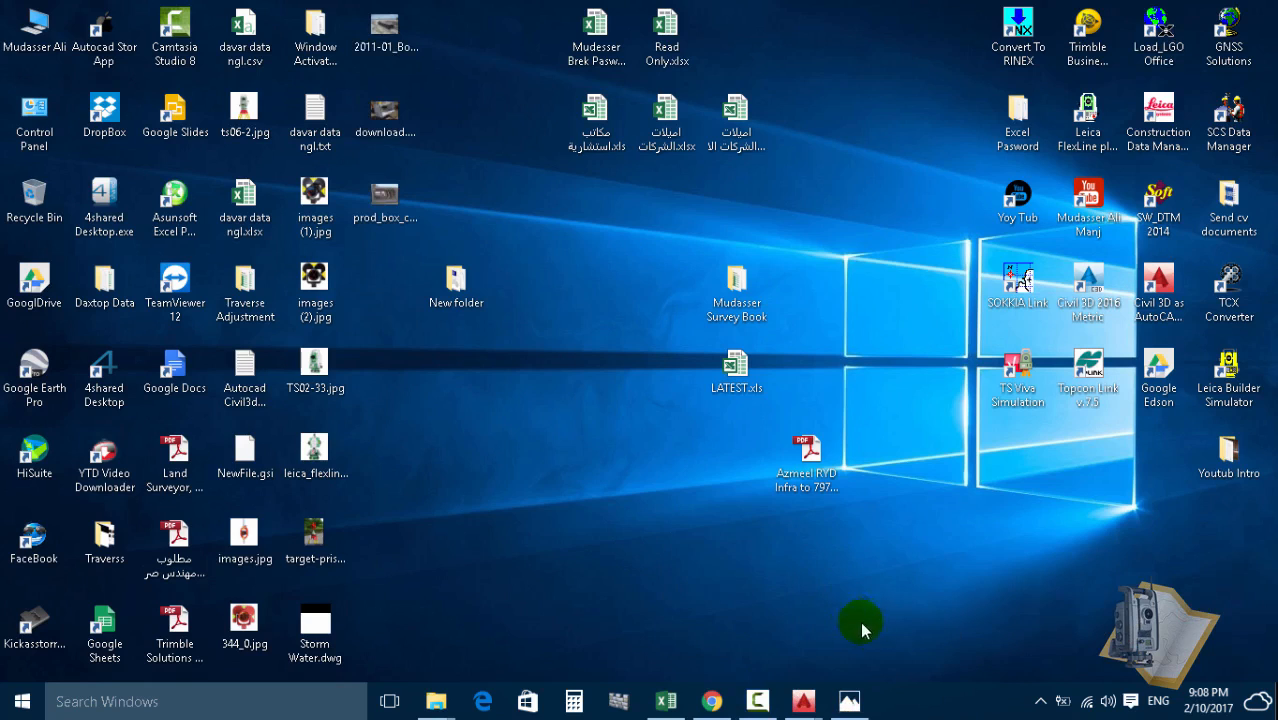
left_click(759, 701)
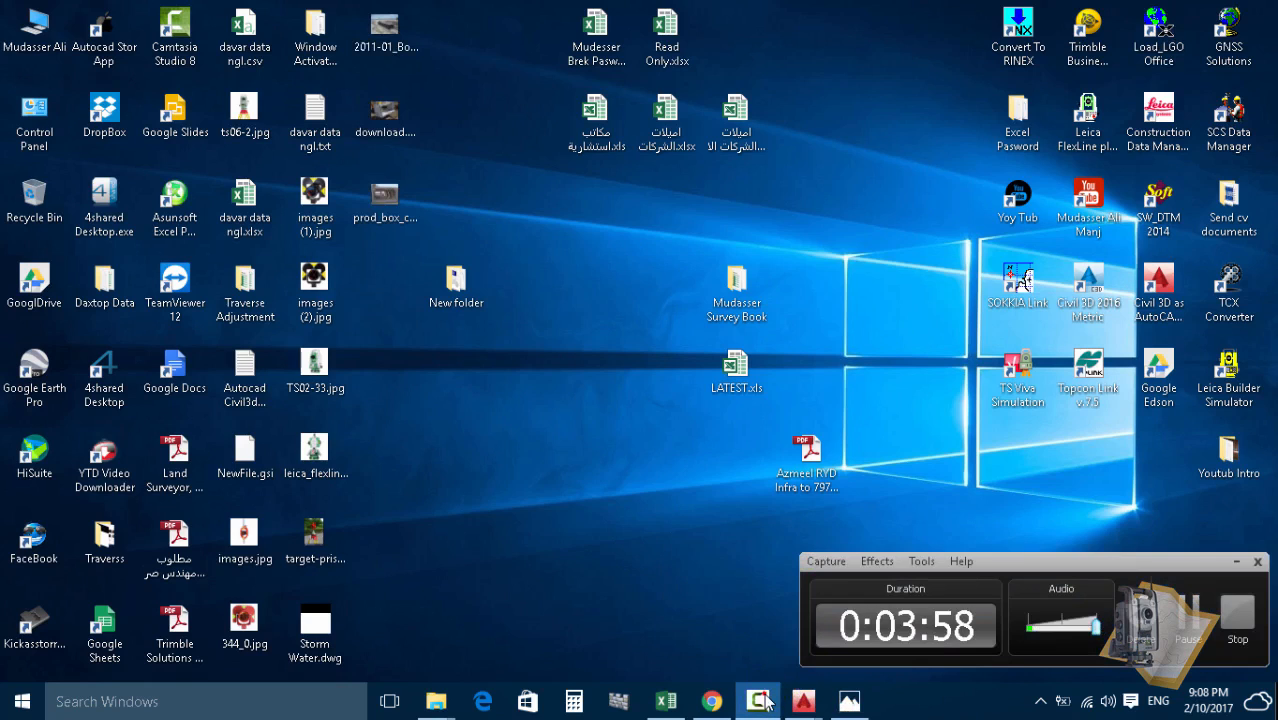
left_click(762, 702)
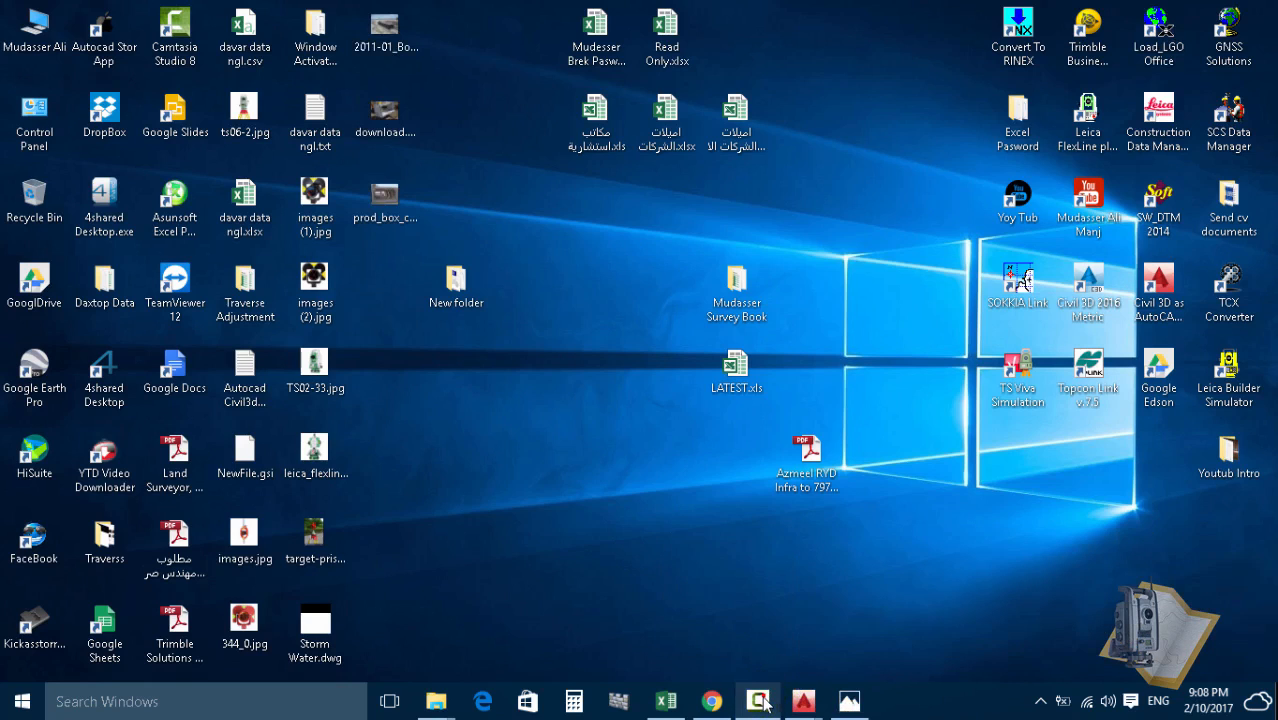
- Switch to the Pipe design workbook in Excel and look through the box and pipe formula table
left_click(666, 701)
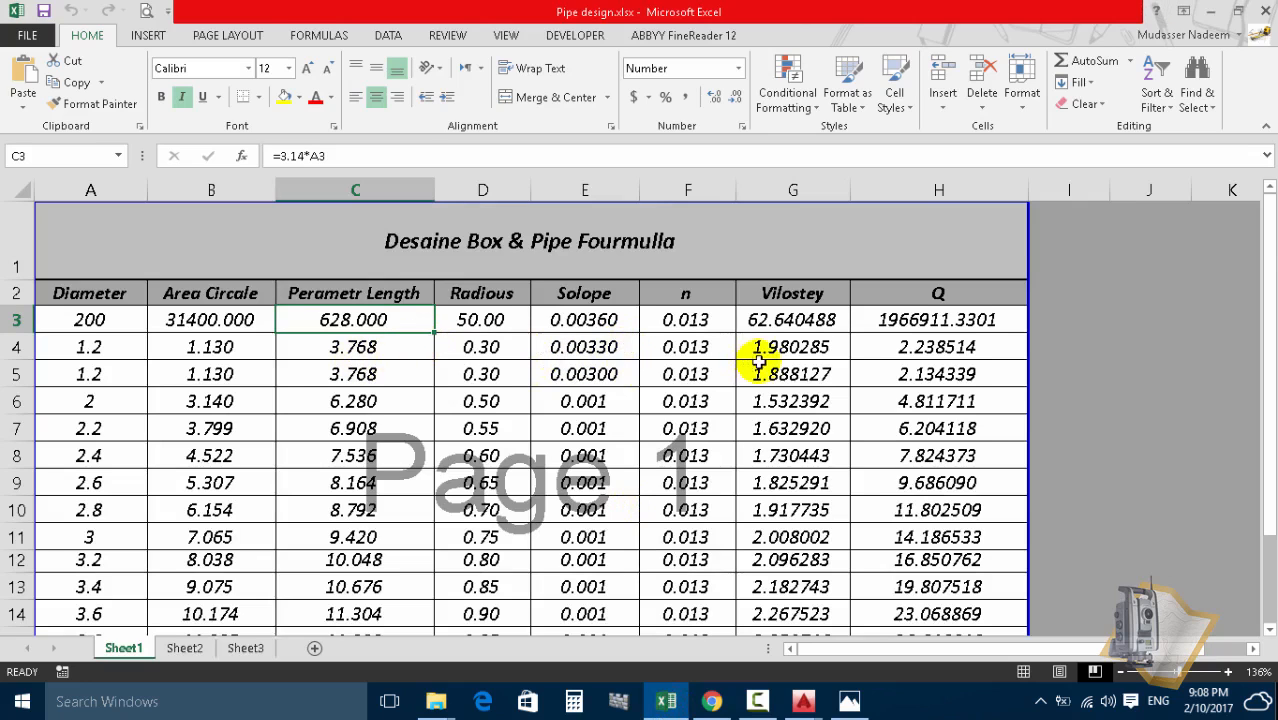
scroll(755, 362, "down", 3)
scroll(409, 465, "up", 3)
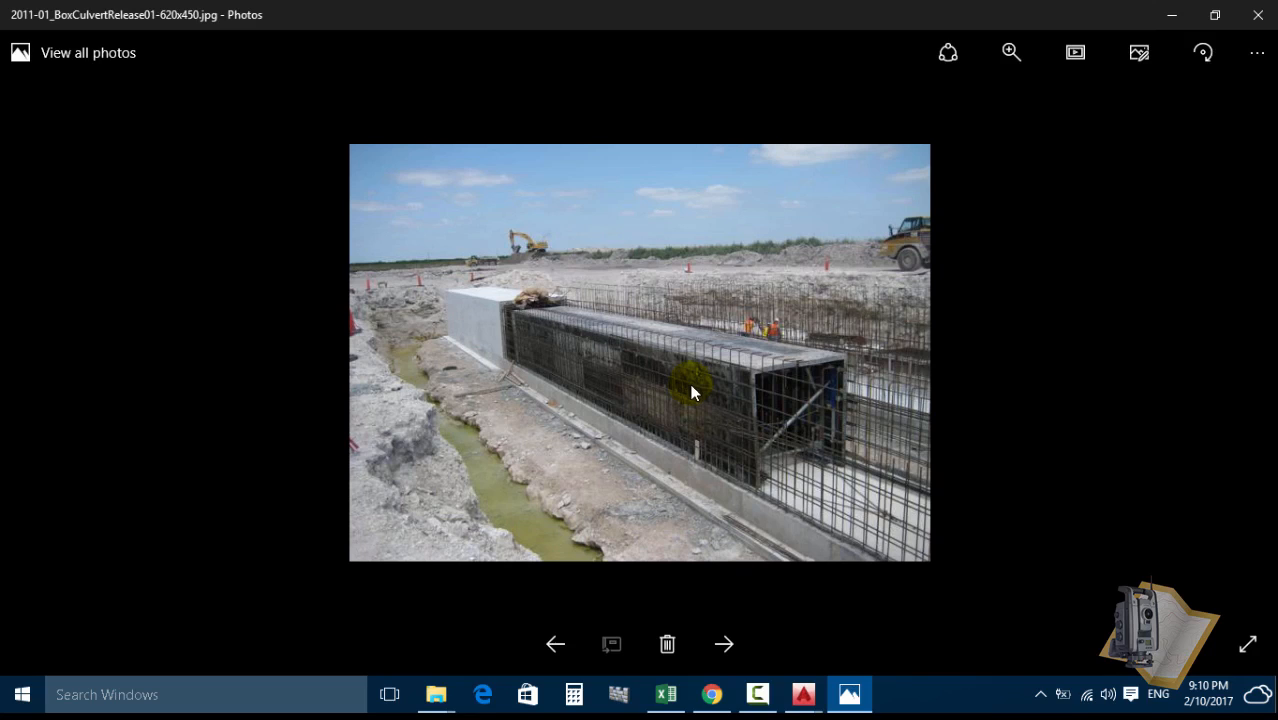
- Look through the box culvert photos up to prod_box_culvert.jpg and close the photo viewer
left_click(724, 643)
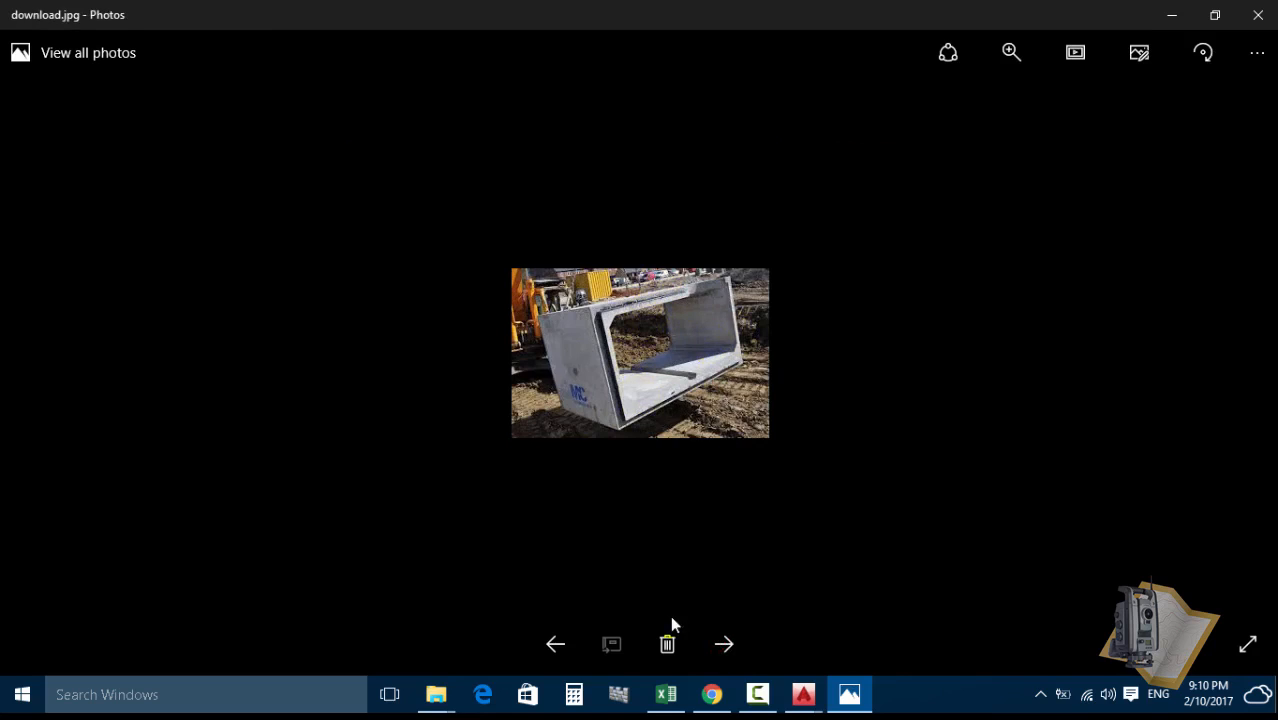
left_click(724, 644)
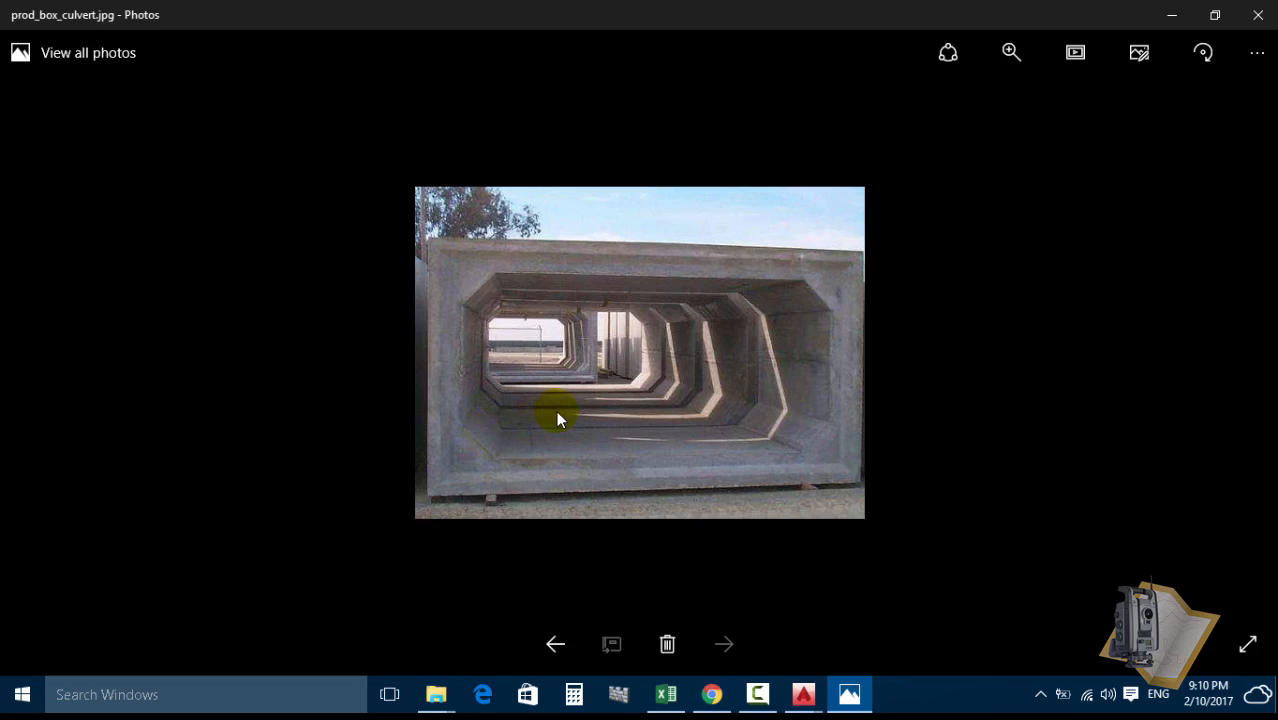
left_click(1259, 24)
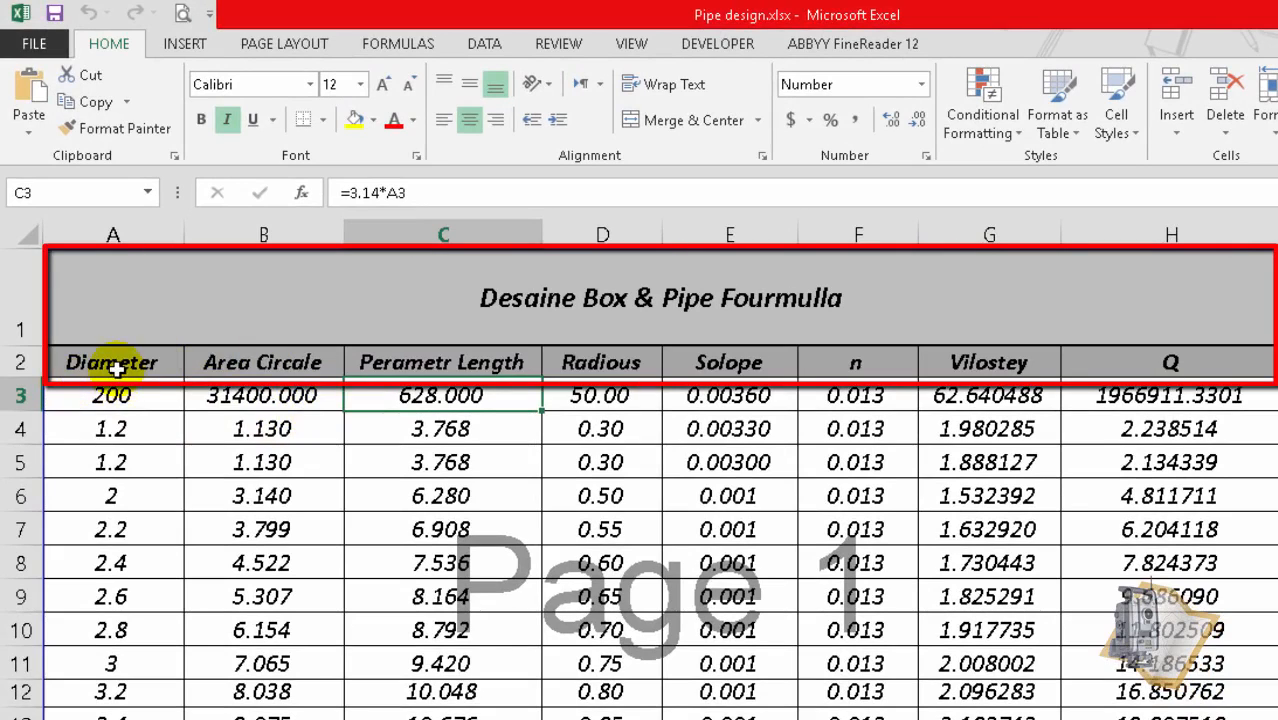
- Set the diameter in cell A3 of the box and pipe formula table to 1.2
left_click(142, 398)
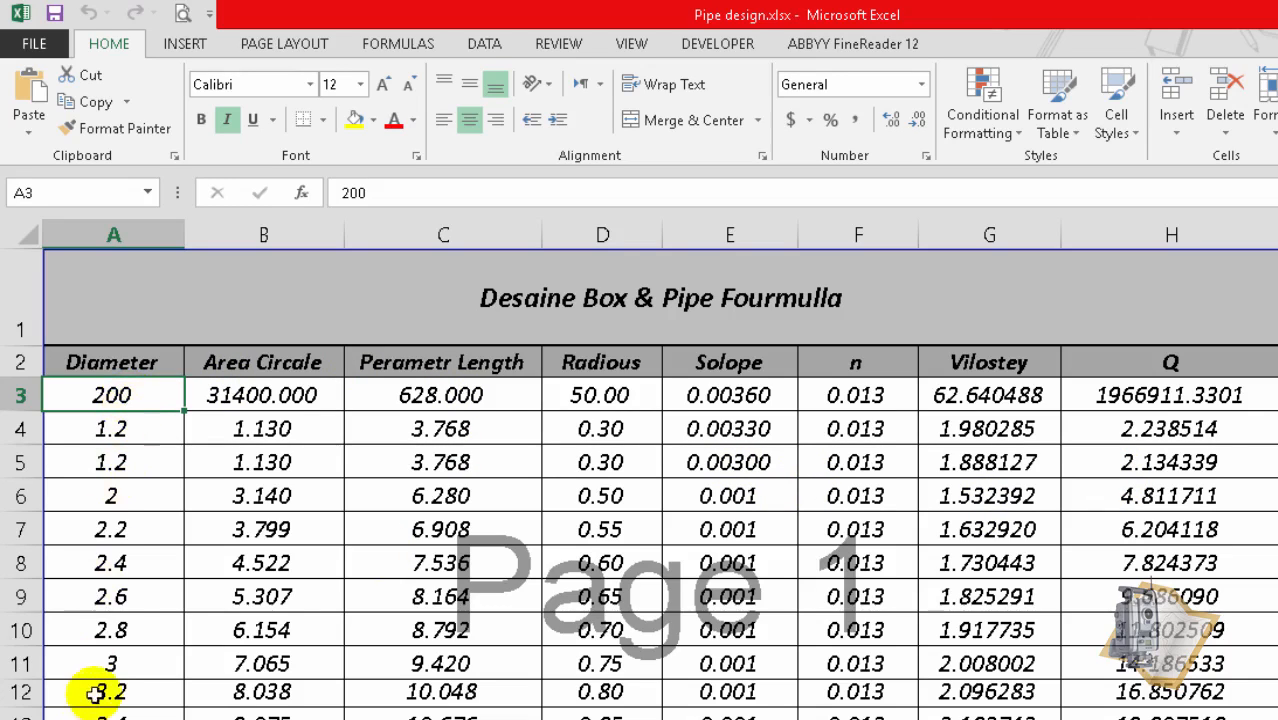
left_click(135, 397)
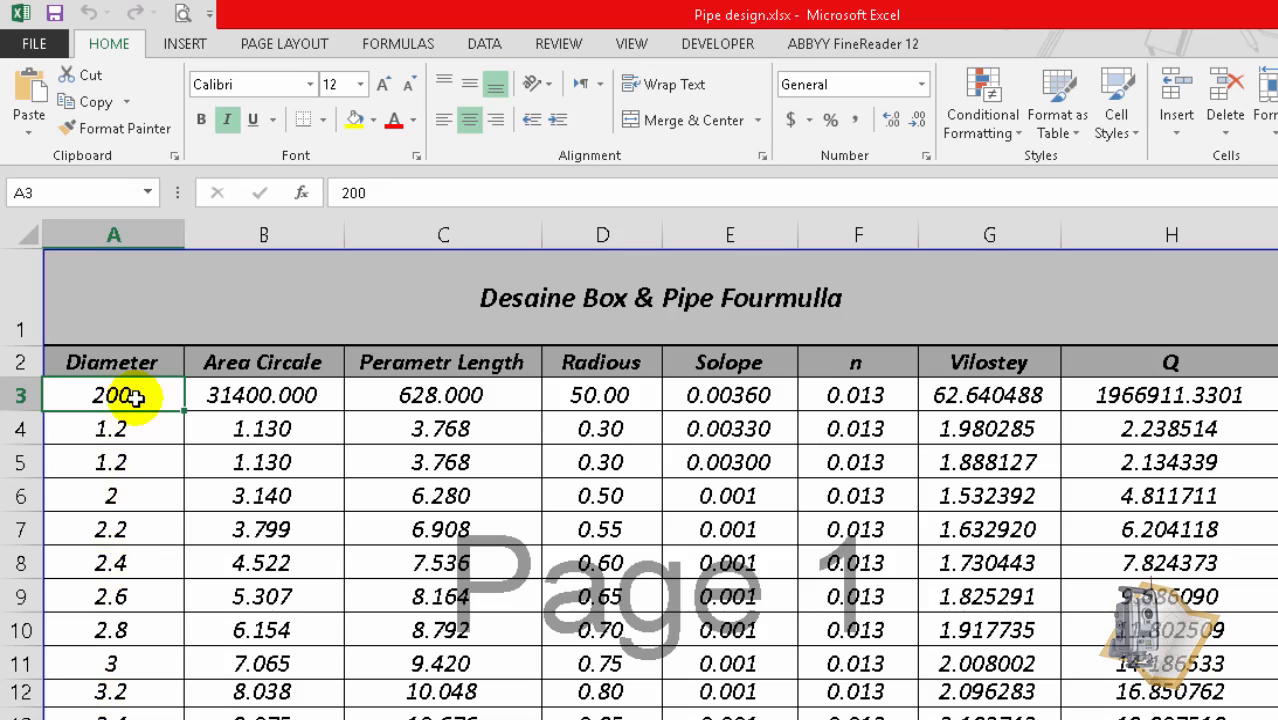
type("1.2")
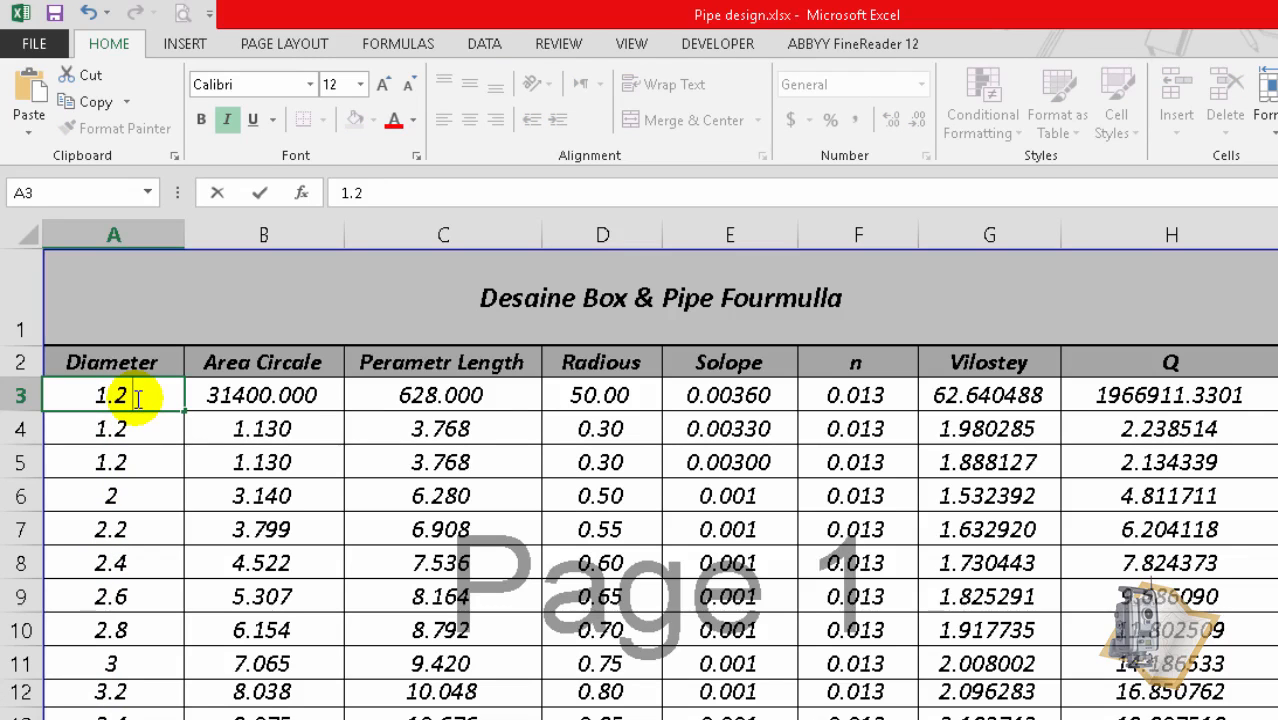
key("Return")
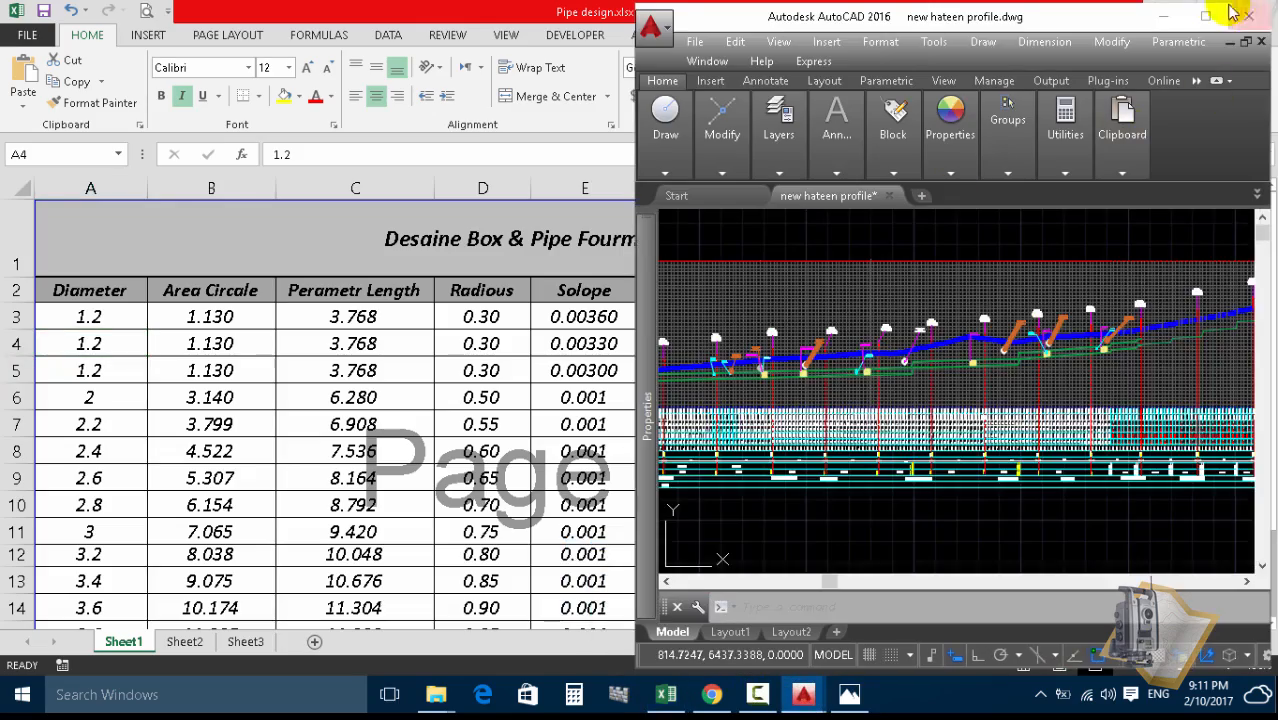
- Switch to AutoCAD, maximize its window and inspect the finished profile's box line and utility crossings from its start
left_click(1206, 17)
scroll(300, 300, "up", 3)
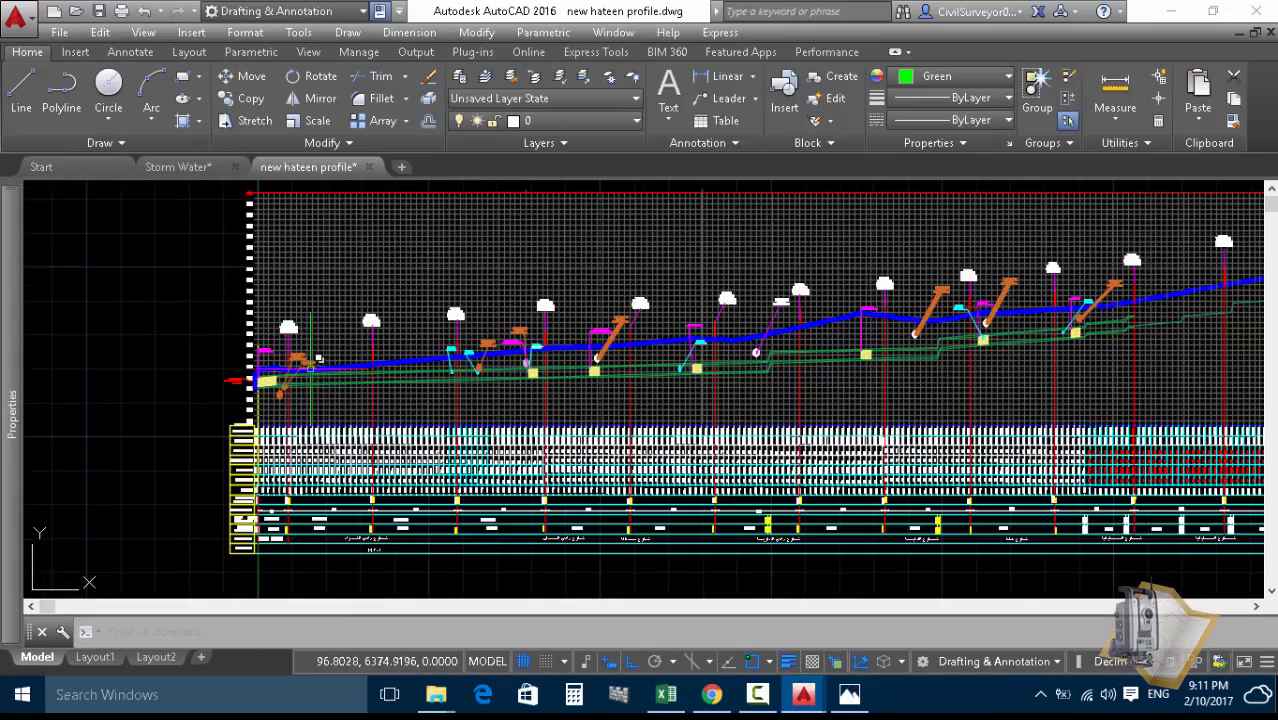
scroll(325, 286, "up", 4)
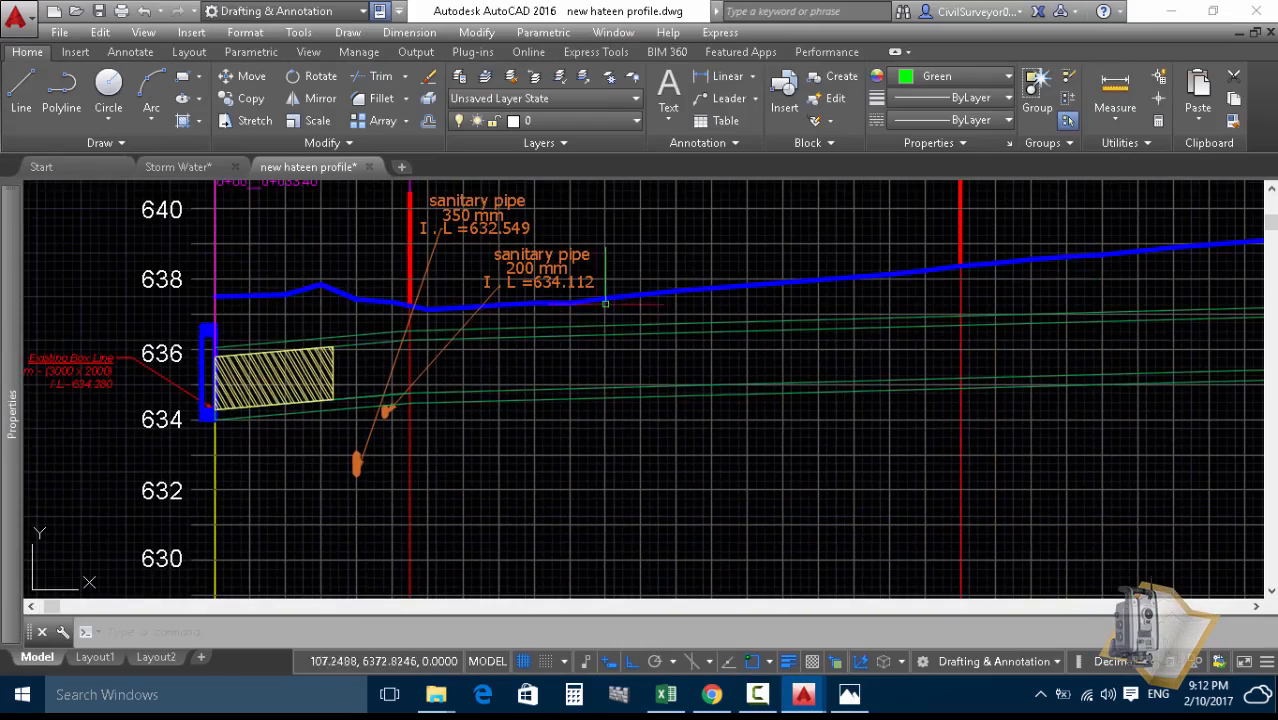
middle_click_drag(817, 373, 154, 481)
scroll(230, 402, "down", 6)
scroll(511, 427, "up", 6)
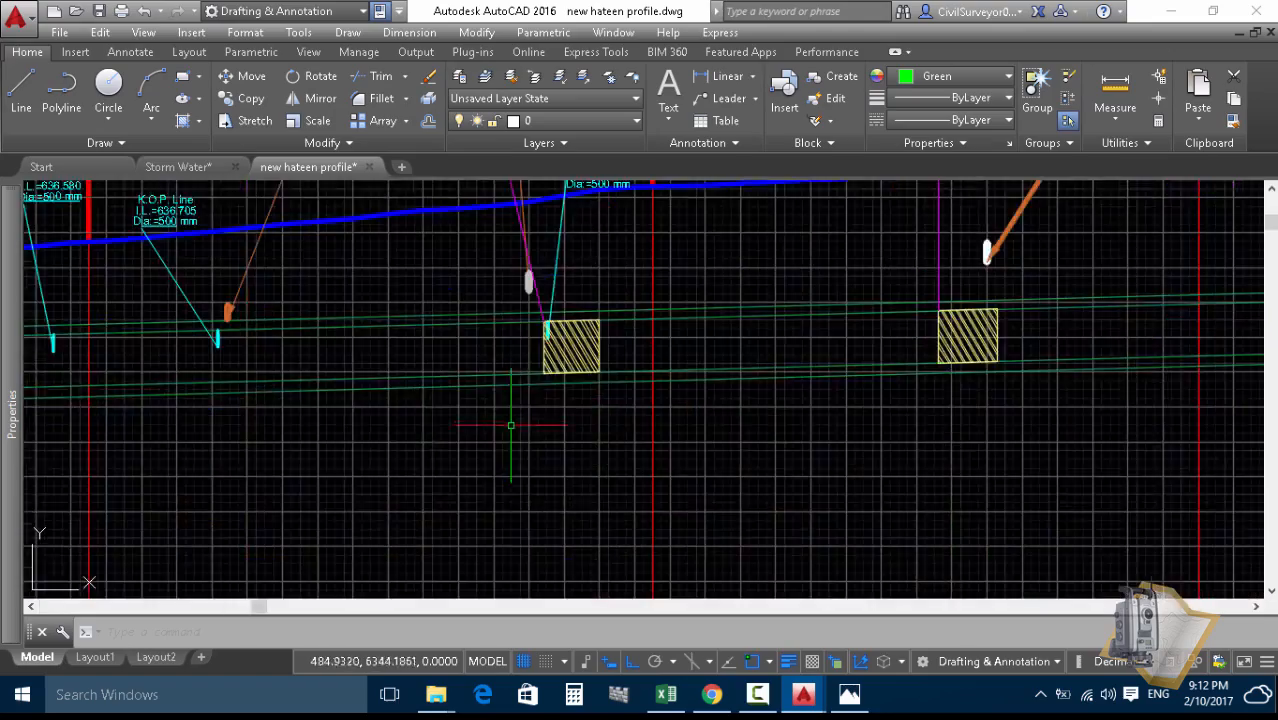
middle_click_drag(548, 350, 770, 400)
scroll(770, 400, "down", 6)
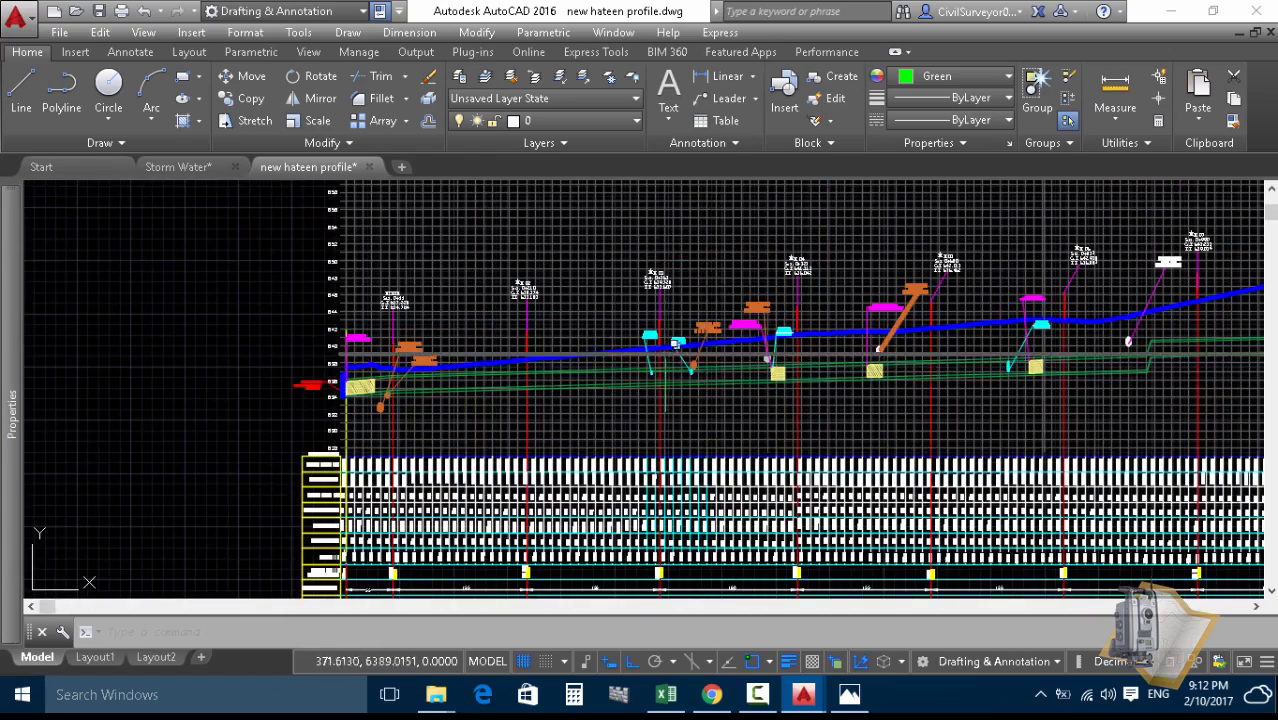
- Inspect the K.O.P. Line and sanitary pipe crossings and the CURVE NO.2 label around MH 03 on the finished profile
scroll(637, 388, "up", 6)
middle_click_drag(659, 204, 566, 291)
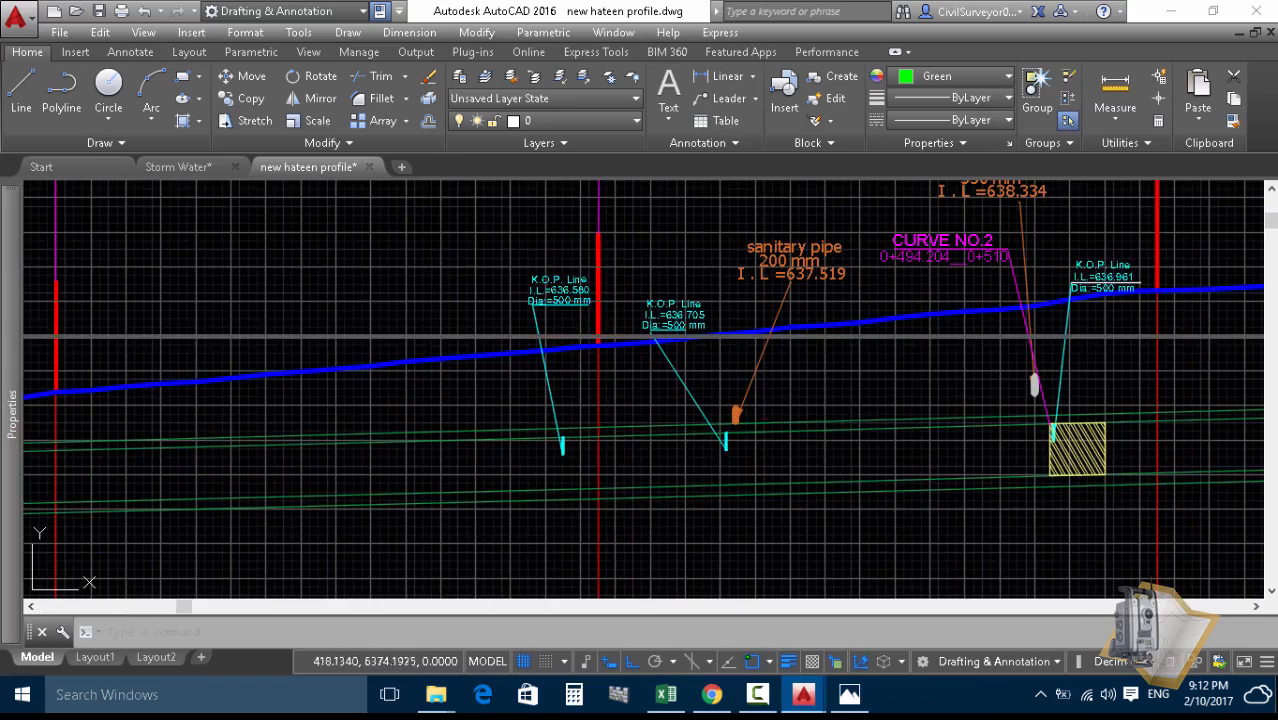
scroll(574, 399, "down", 5)
scroll(574, 399, "up", 7)
scroll(574, 399, "down", 2)
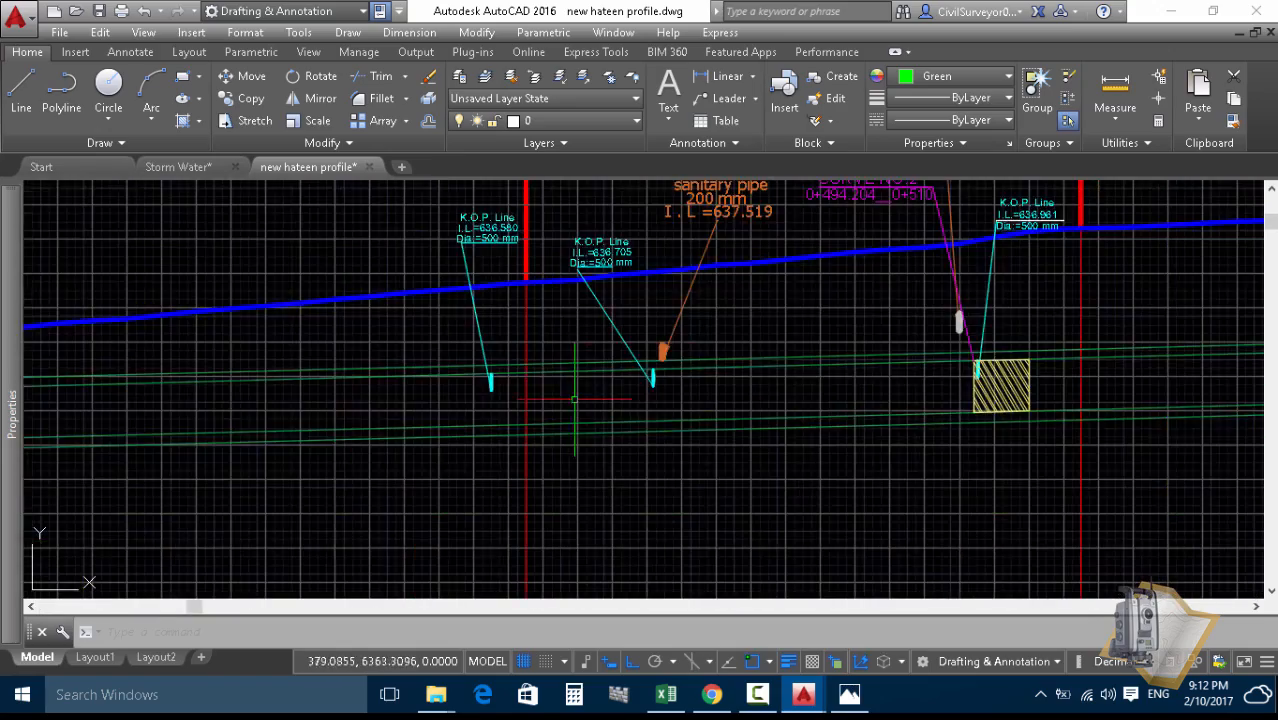
scroll(574, 399, "down", 3)
scroll(791, 355, "up", 1)
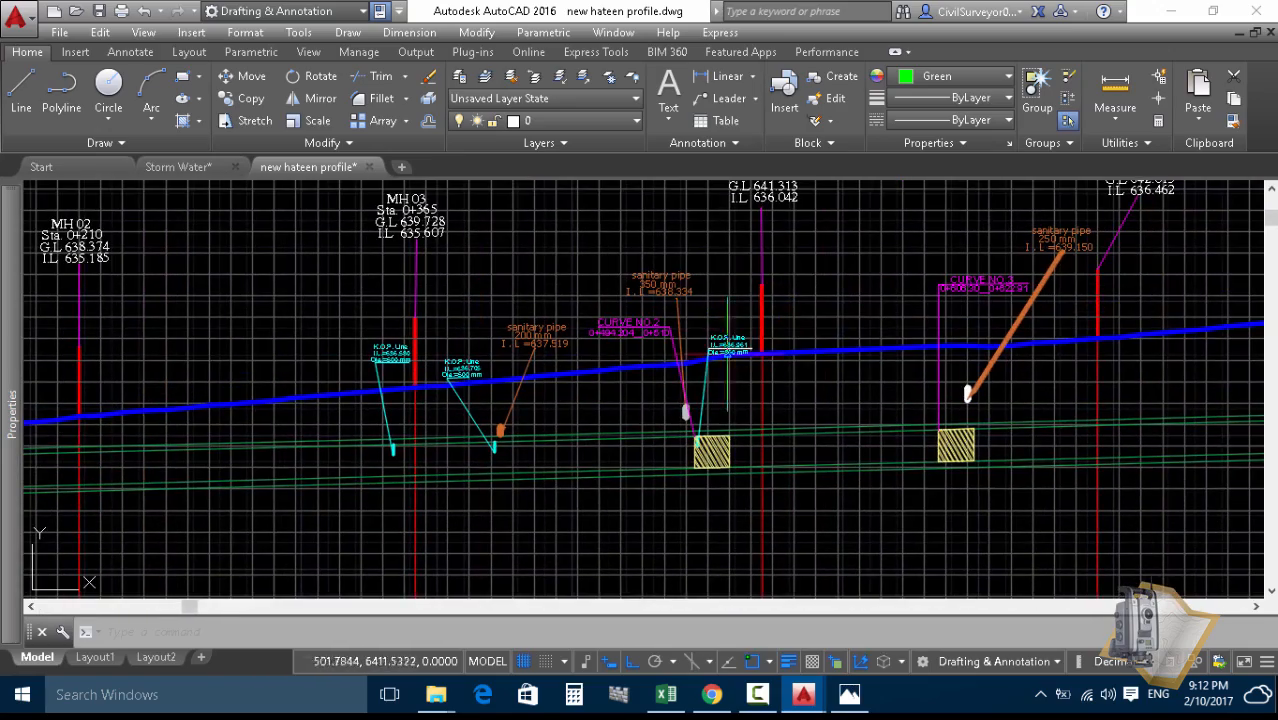
scroll(727, 352, "down", 4)
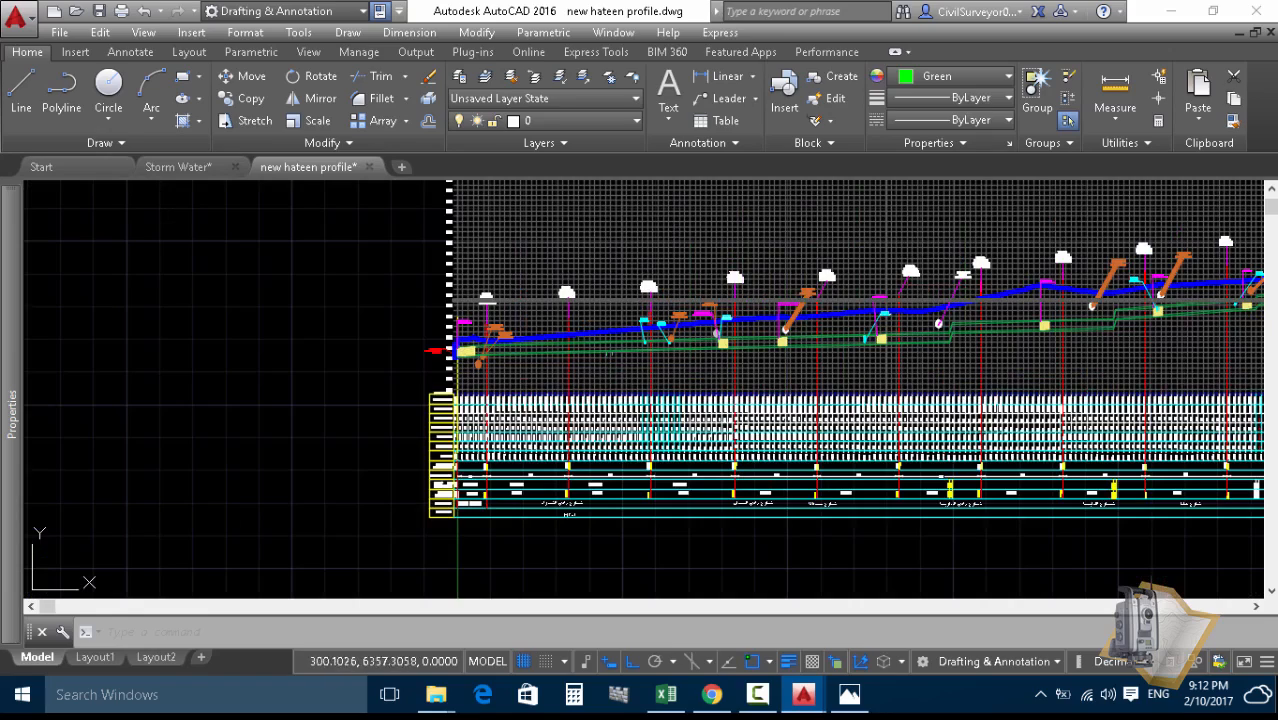
- Review the finished profile's data table rows from Ground Level to Line Name and switch back to the Storm Water drawing
scroll(488, 508, "up", 4)
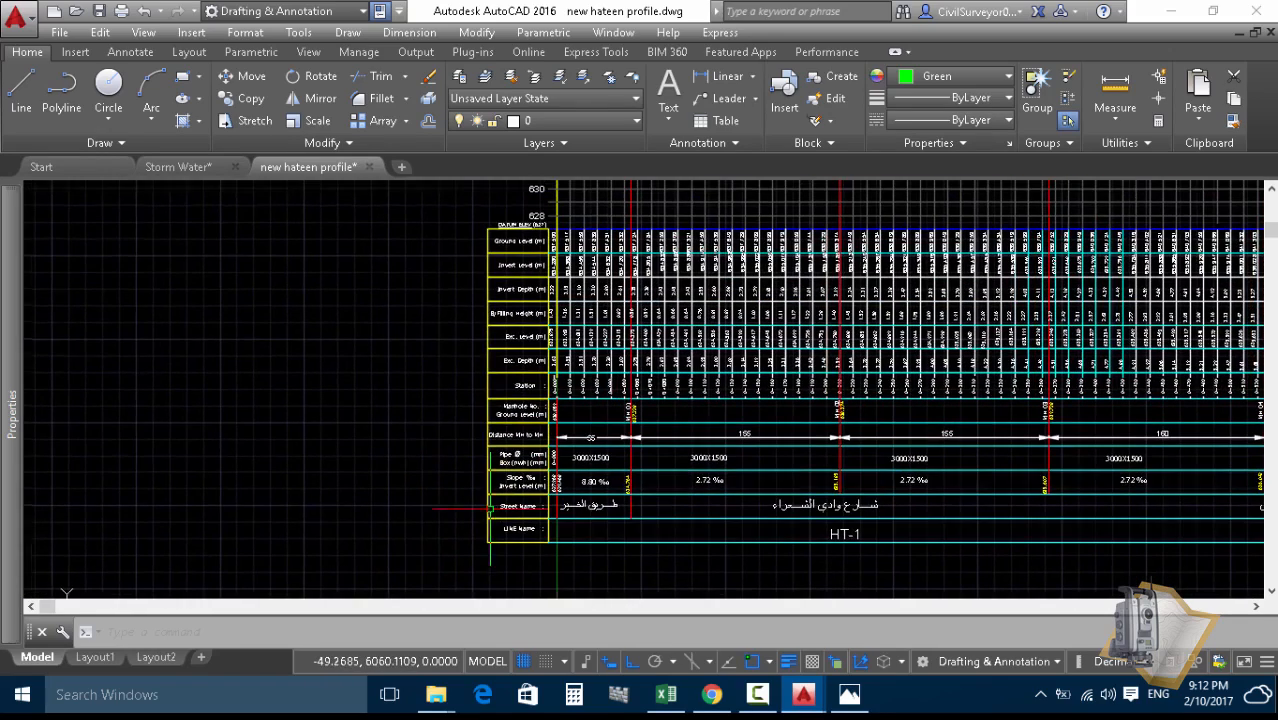
scroll(506, 269, "up", 2)
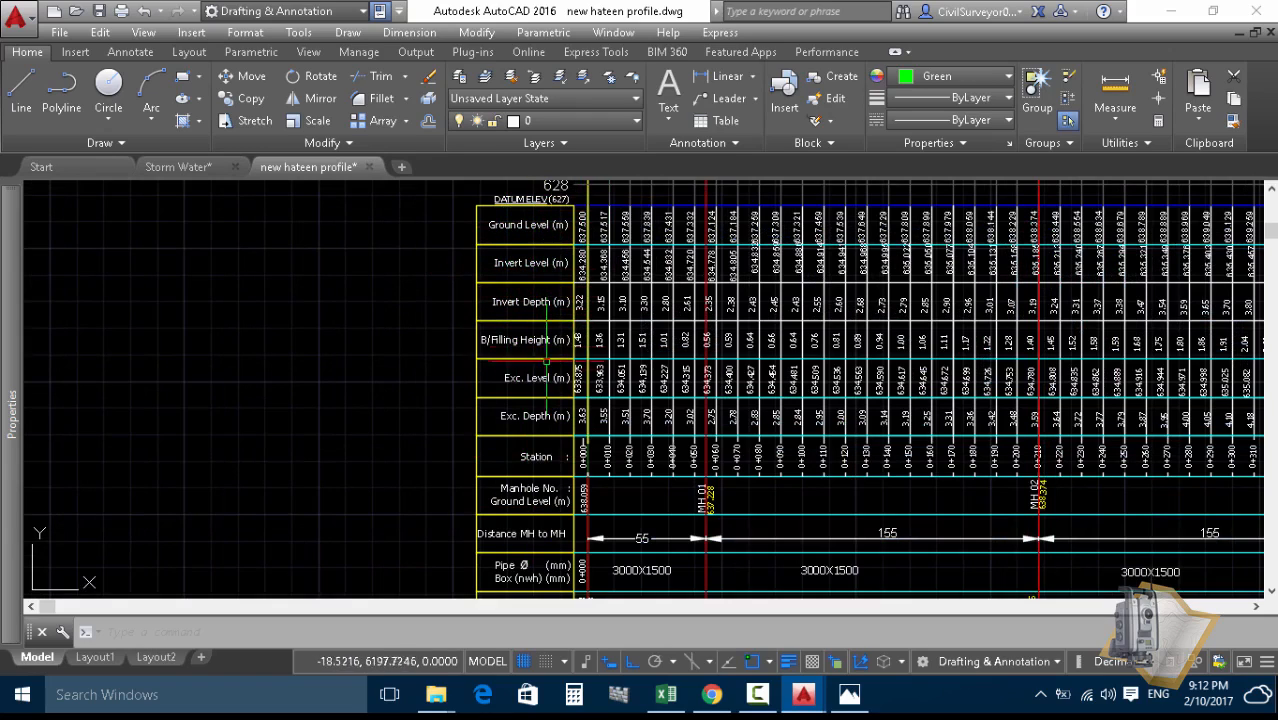
middle_click_drag(570, 455, 574, 429)
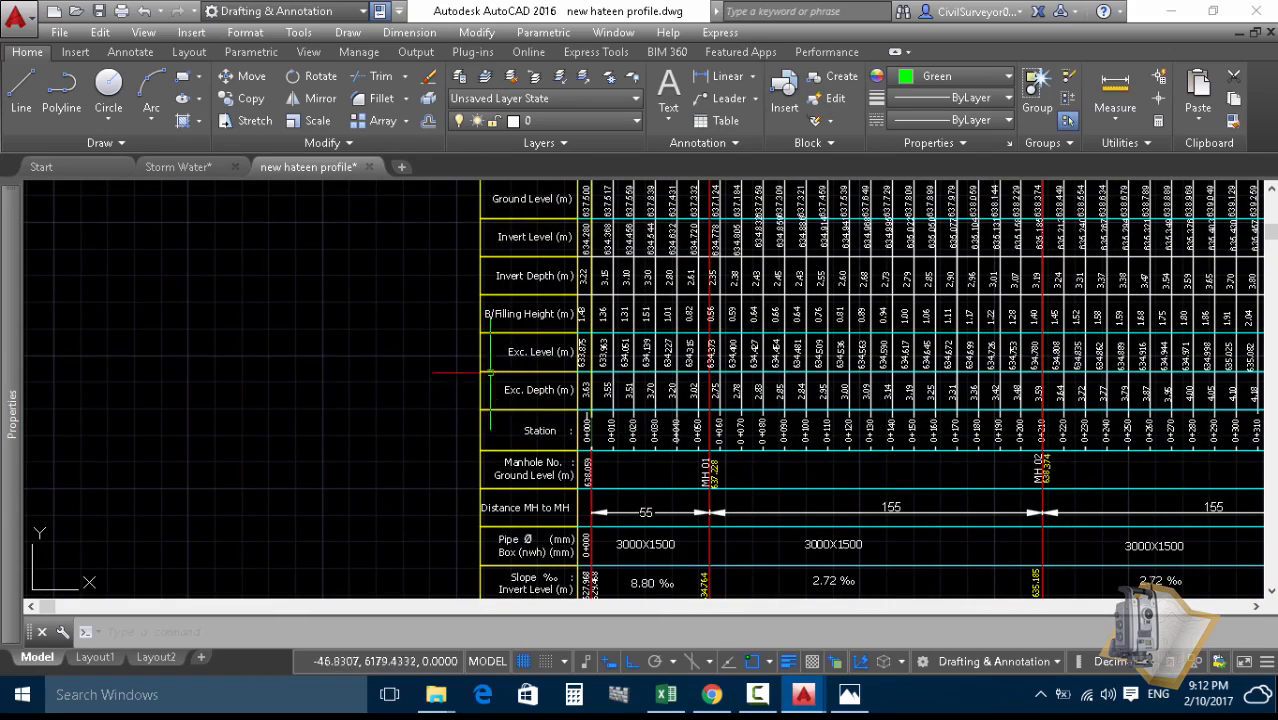
left_click(190, 166)
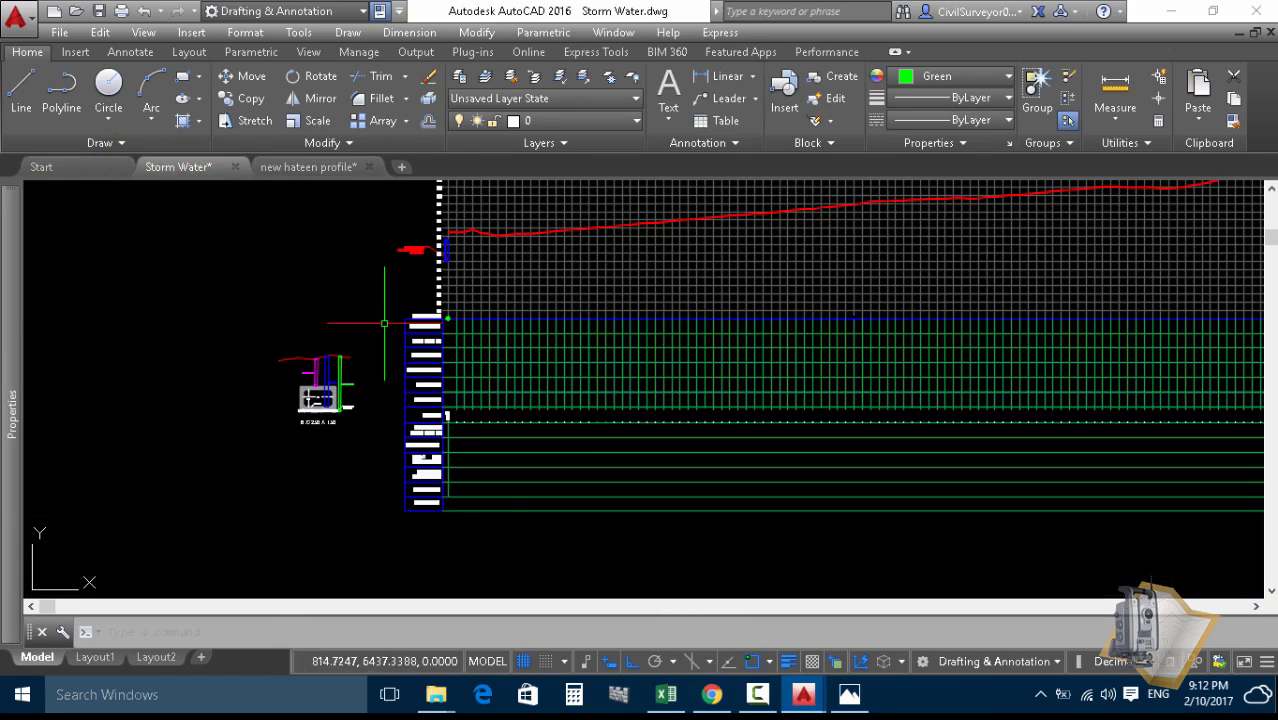
- Inspect the box culvert section's inner width and height dimensions and the Invert Level mark on its floor slab
scroll(180, 500, "up", 3)
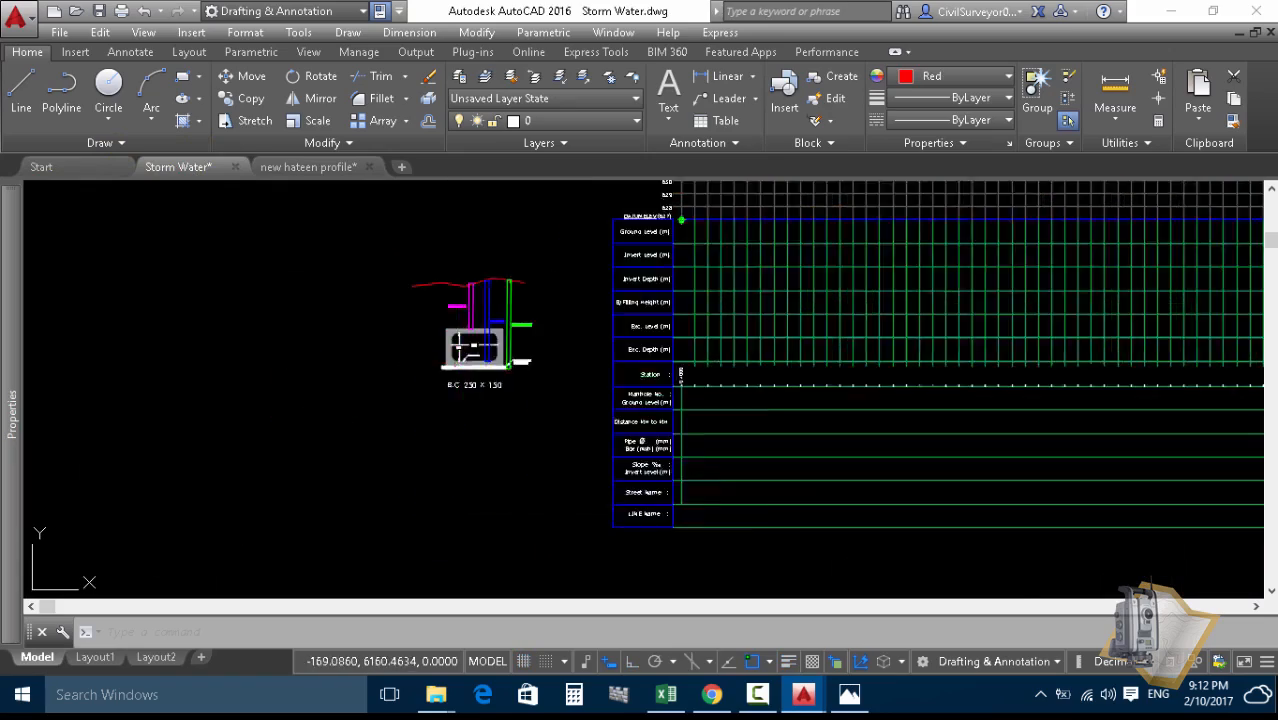
scroll(495, 347, "up", 3)
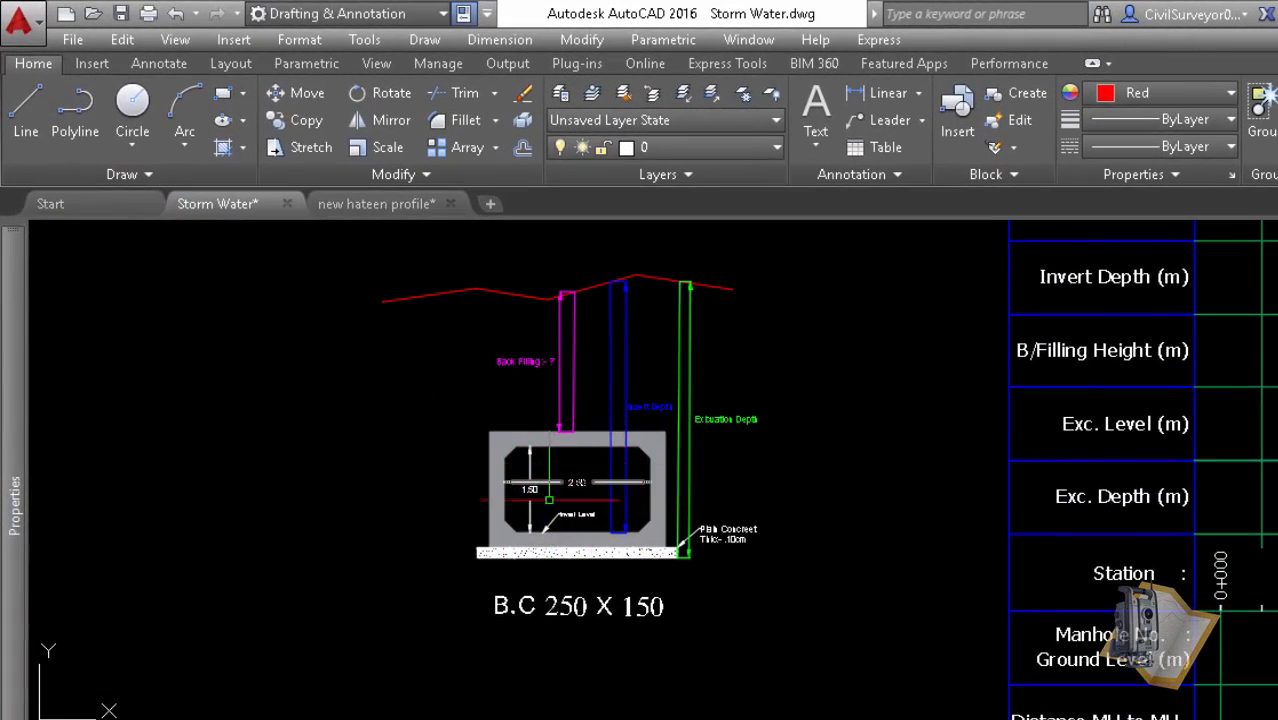
scroll(548, 499, "up", 4)
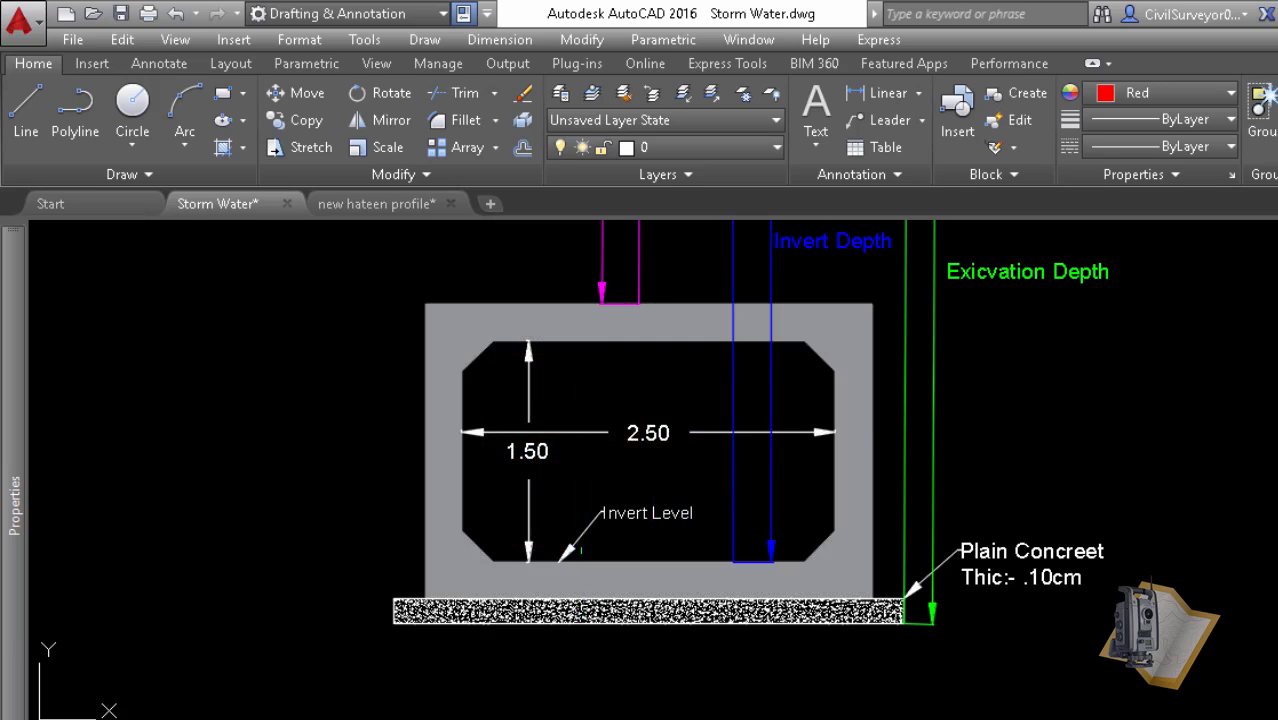
scroll(585, 553, "up", 2)
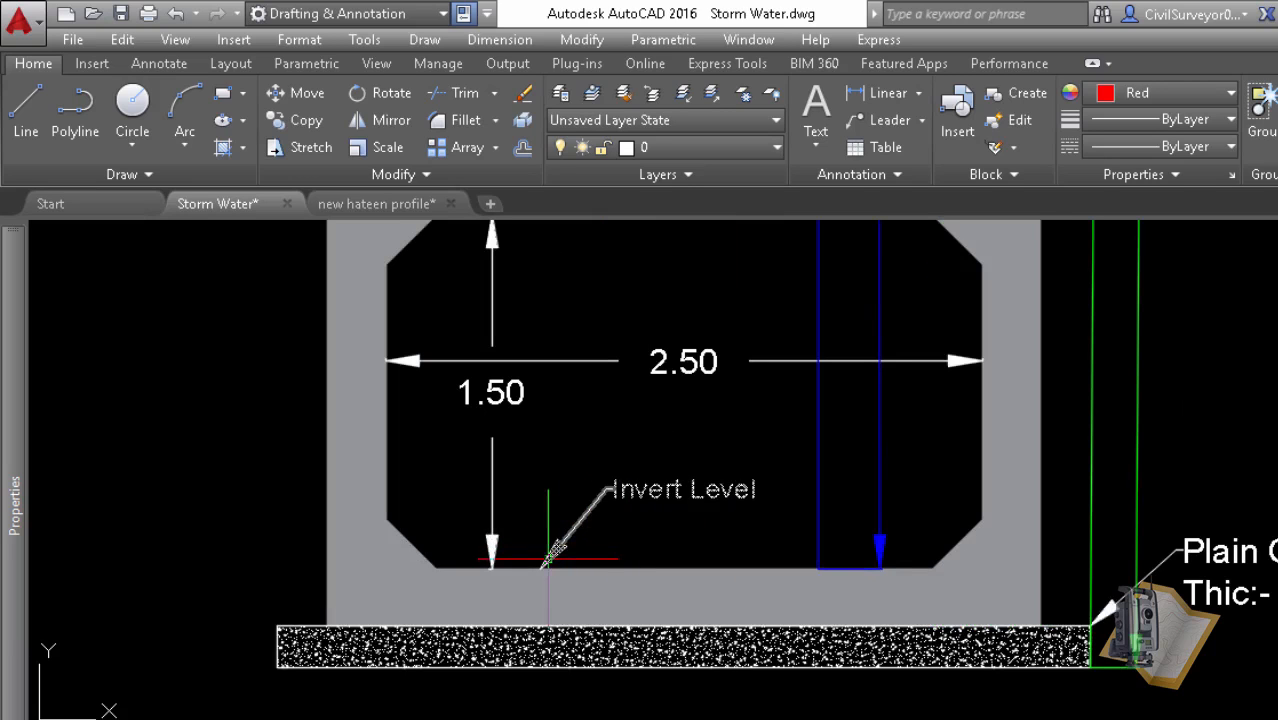
scroll(539, 565, "up", 2)
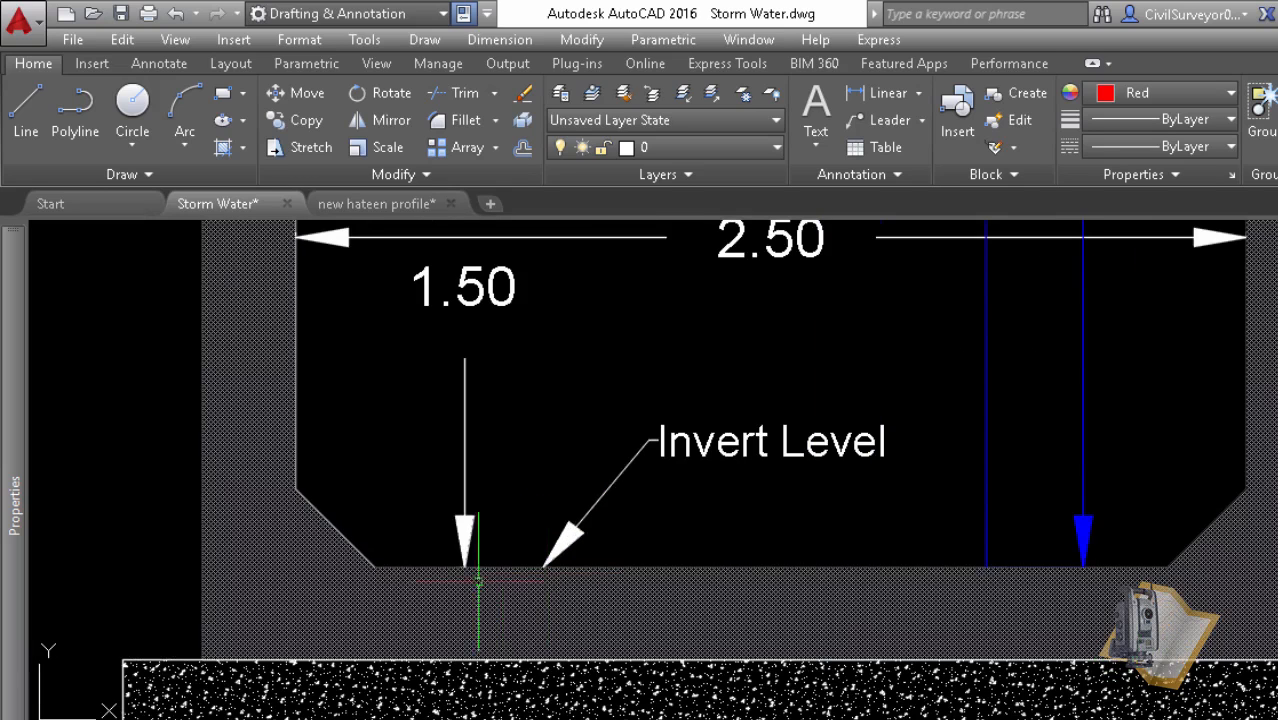
scroll(685, 439, "down", 2)
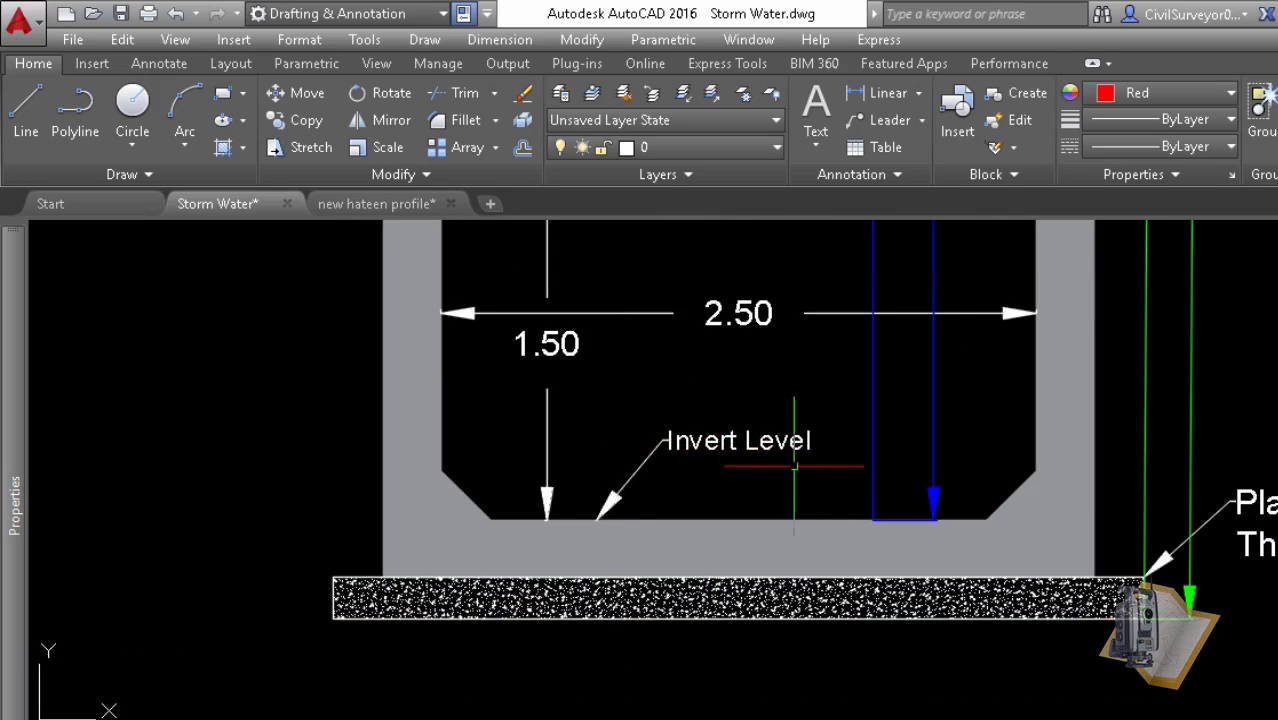
scroll(520, 445, "down", 1)
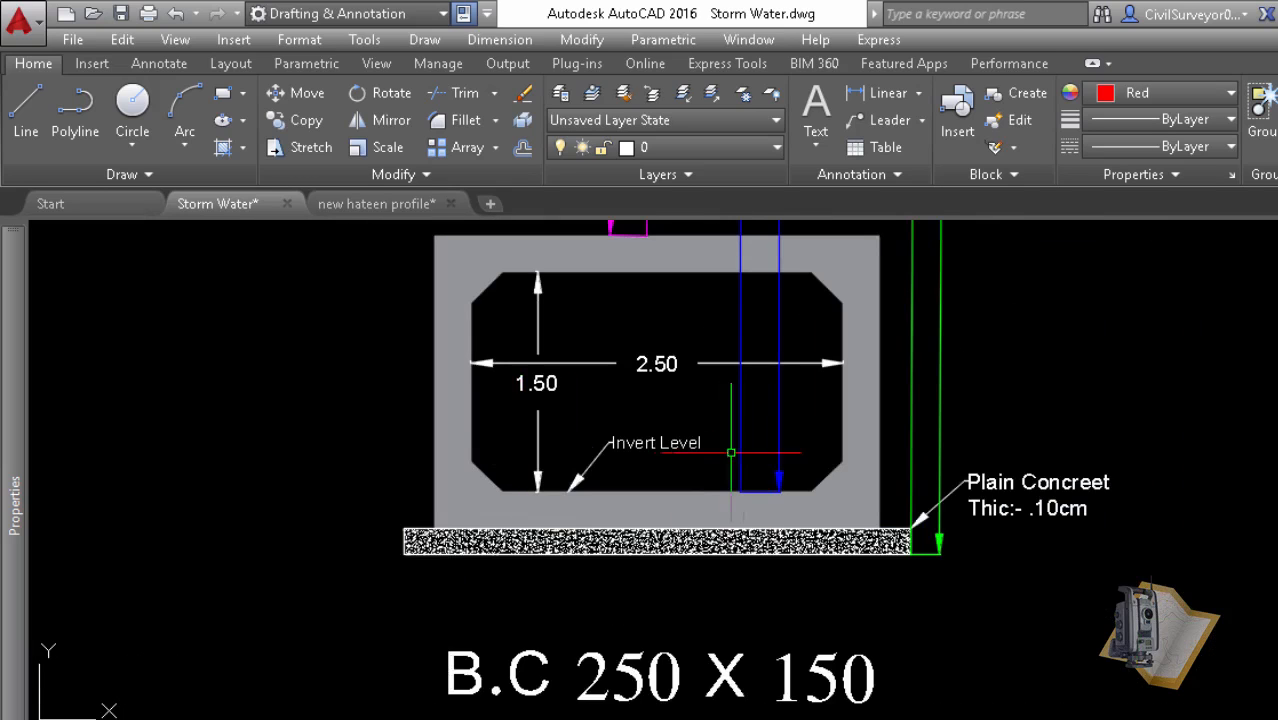
- Compare the data table's Ground Level to B/Filling Height rows with the Back Filling dimension above the box culvert
middle_click_drag(645, 416, 479, 437)
scroll(478, 438, "down", 3)
middle_click_drag(847, 409, 769, 645)
scroll(742, 535, "up", 4)
middle_click_drag(731, 440, 731, 422)
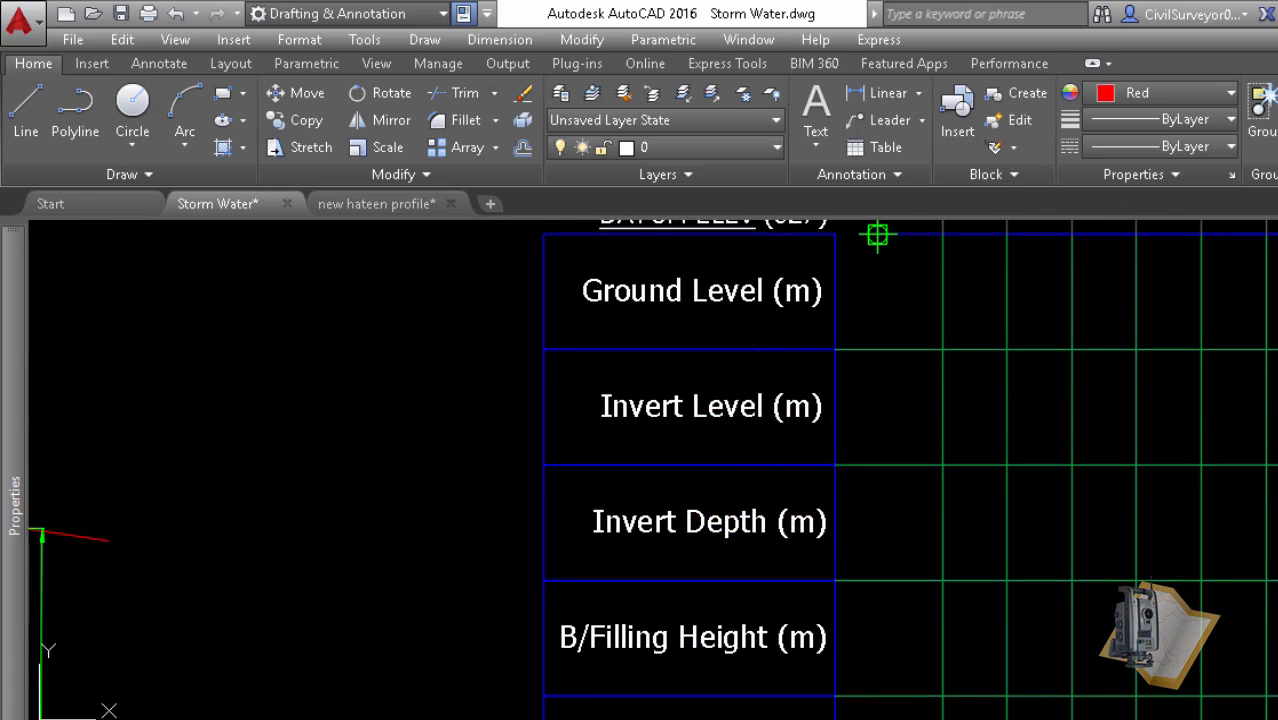
scroll(1098, 394, "down", 3)
scroll(512, 600, "up", 3)
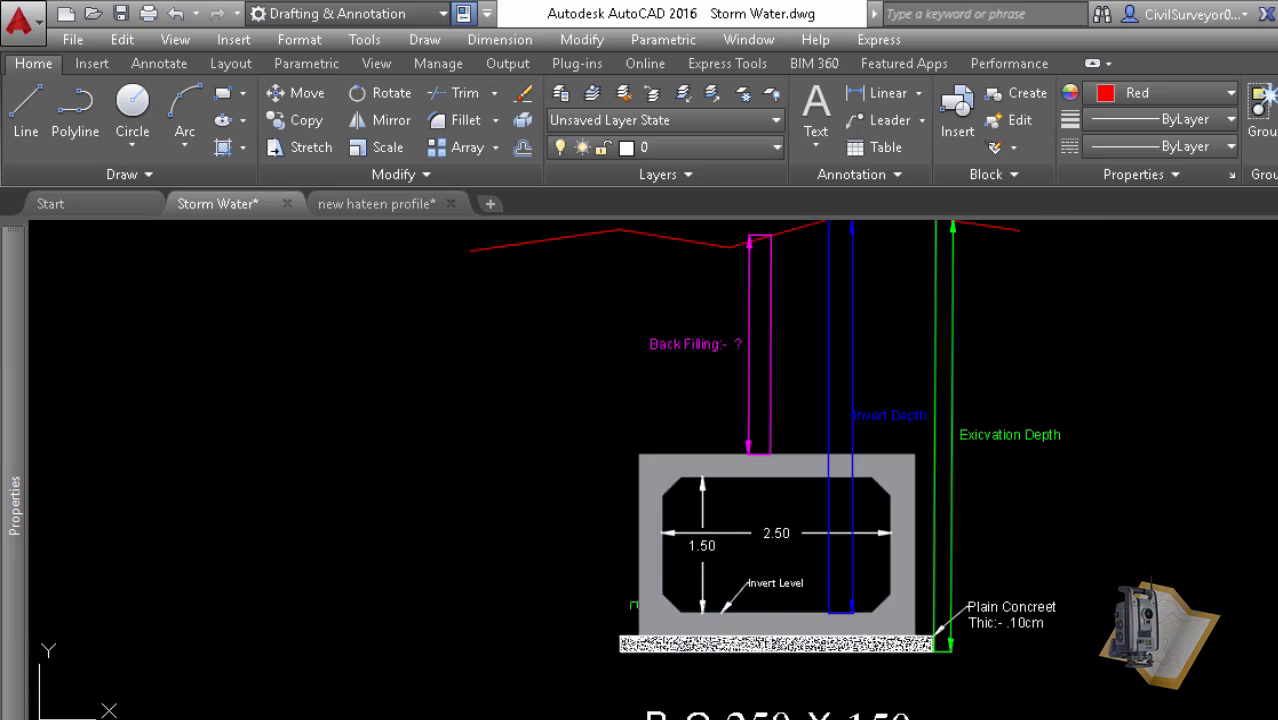
middle_click_drag(788, 480, 691, 600)
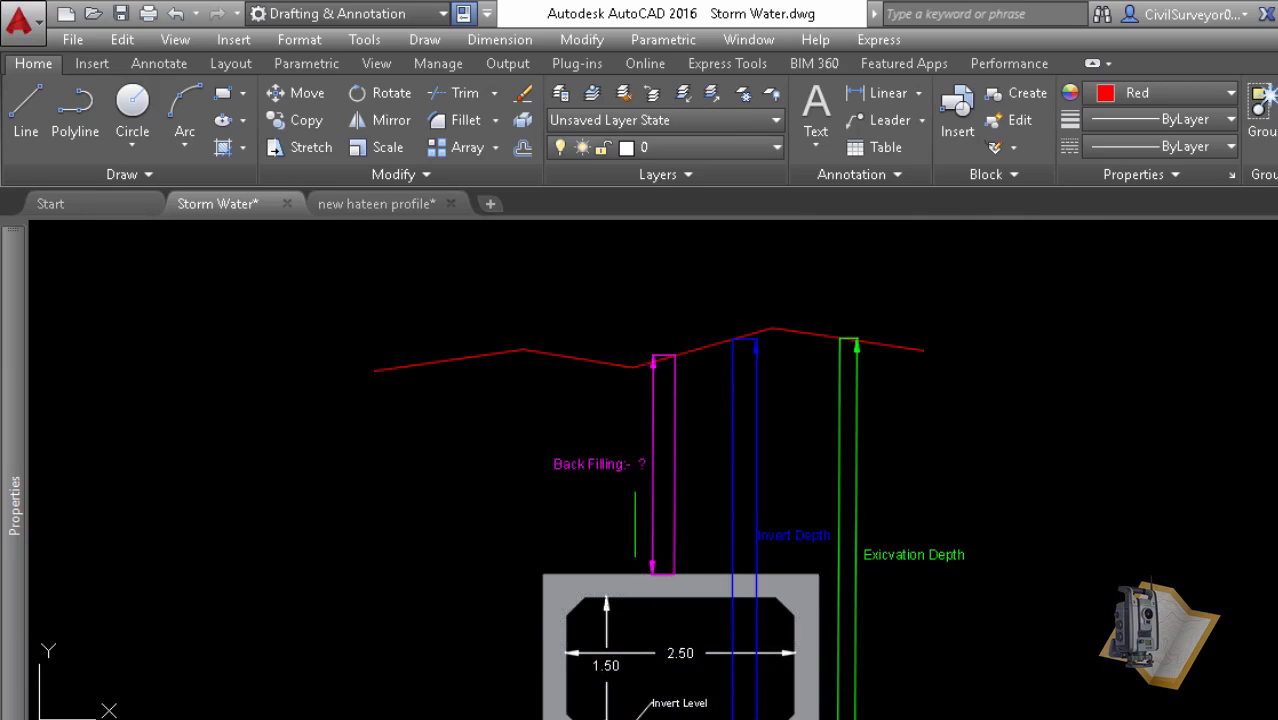
scroll(631, 492, "up", 2)
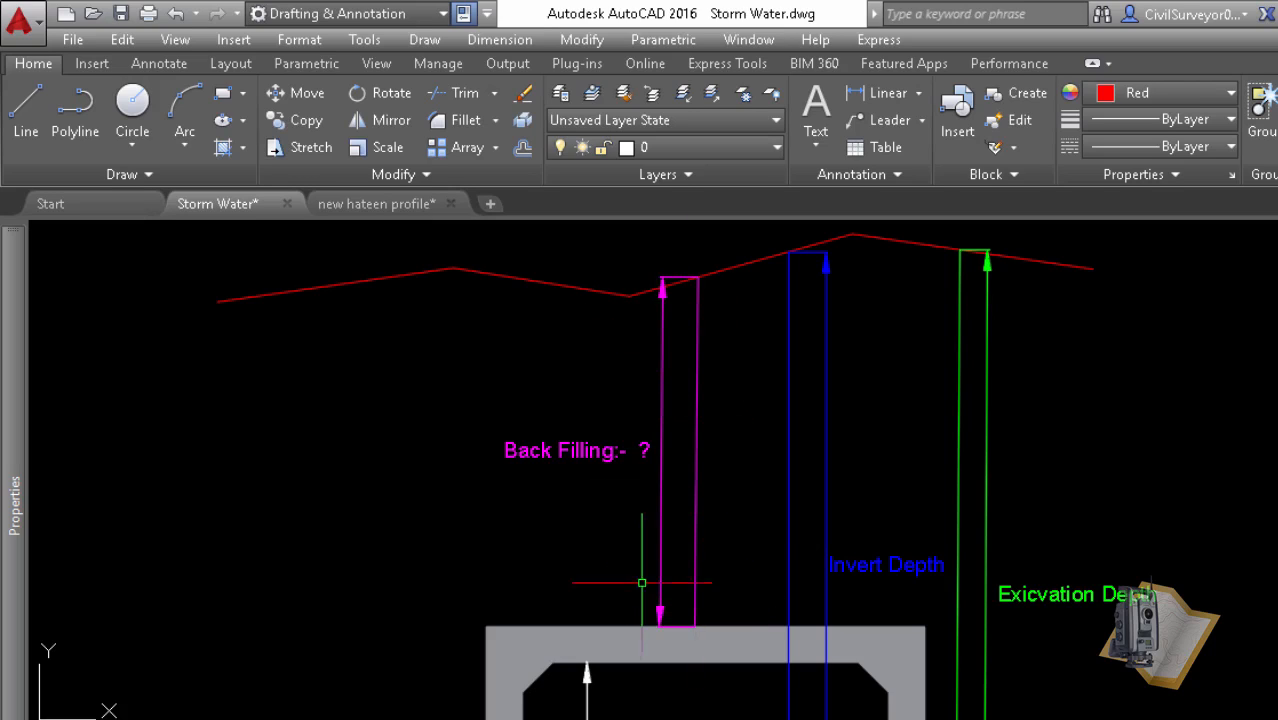
- Review the unfinished profile's data table rows from Ground Level to Box size alongside the box culvert section
scroll(613, 332, "down", 4)
scroll(610, 345, "down", 3)
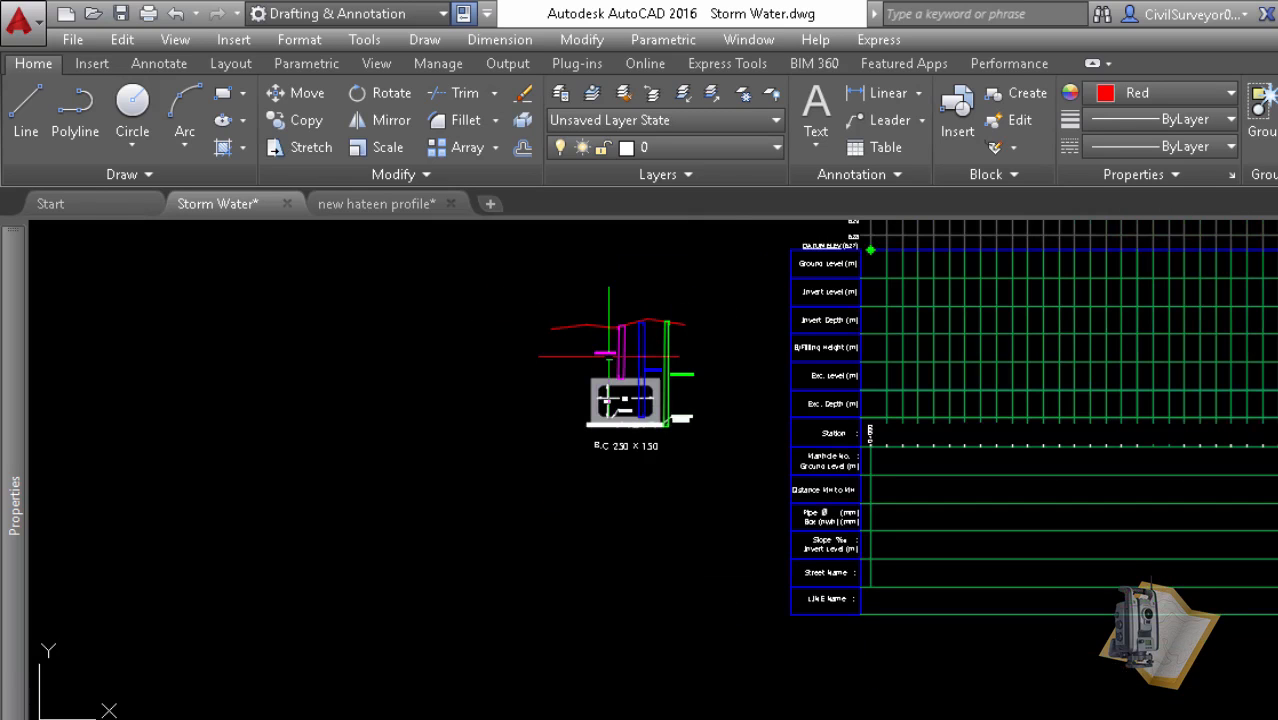
scroll(609, 356, "down", 2)
middle_click_drag(749, 285, 784, 411)
scroll(766, 540, "up", 6)
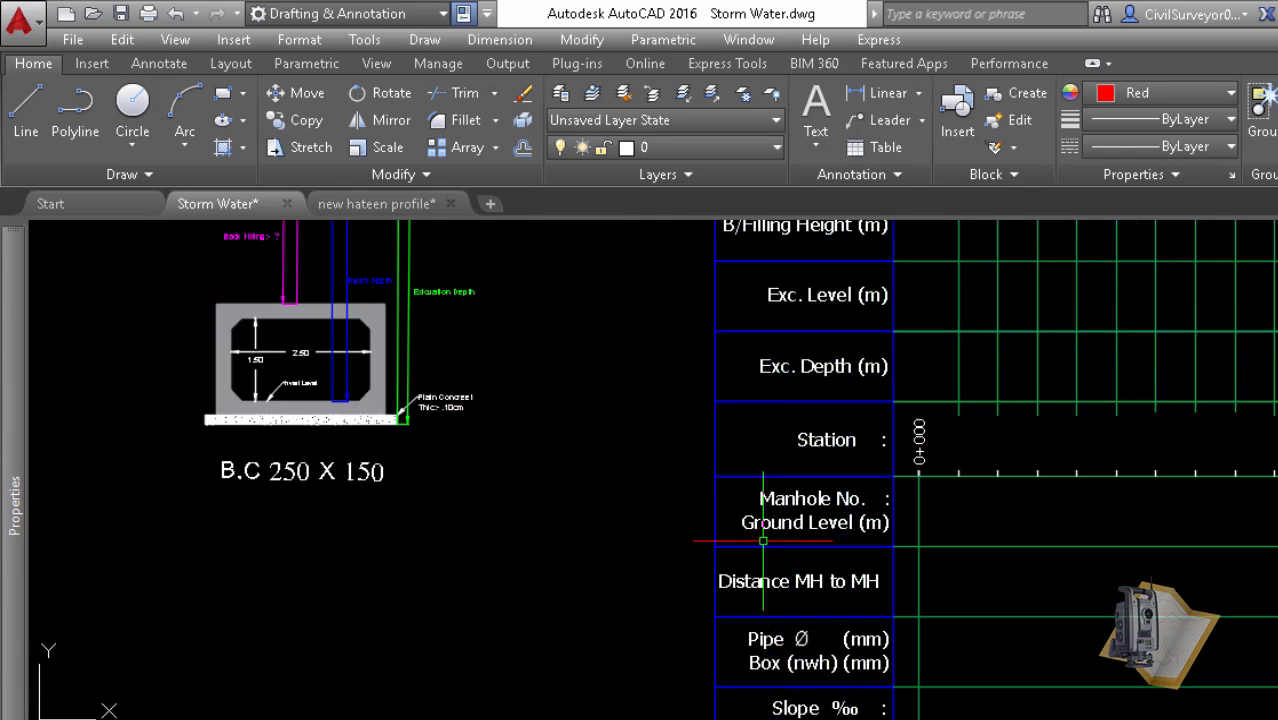
middle_click_drag(815, 371, 810, 518)
scroll(787, 495, "down", 2)
middle_click_drag(695, 426, 775, 431)
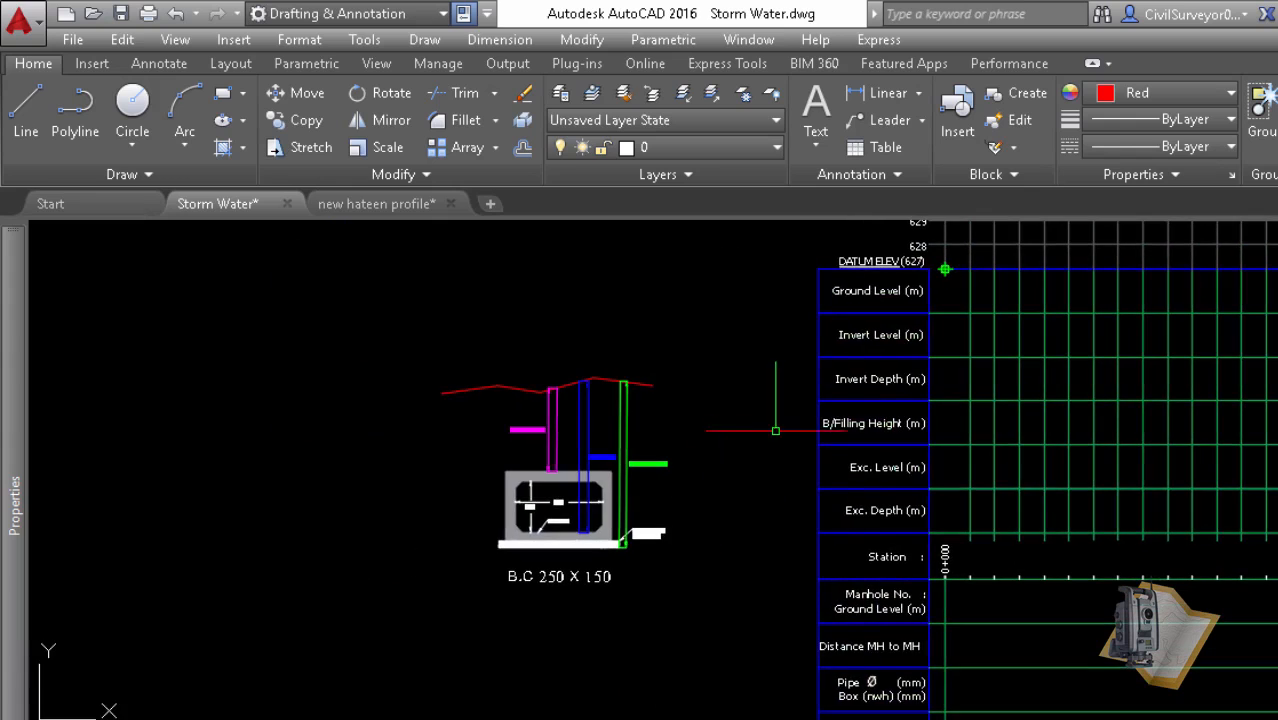
middle_click_drag(1065, 396, 991, 478)
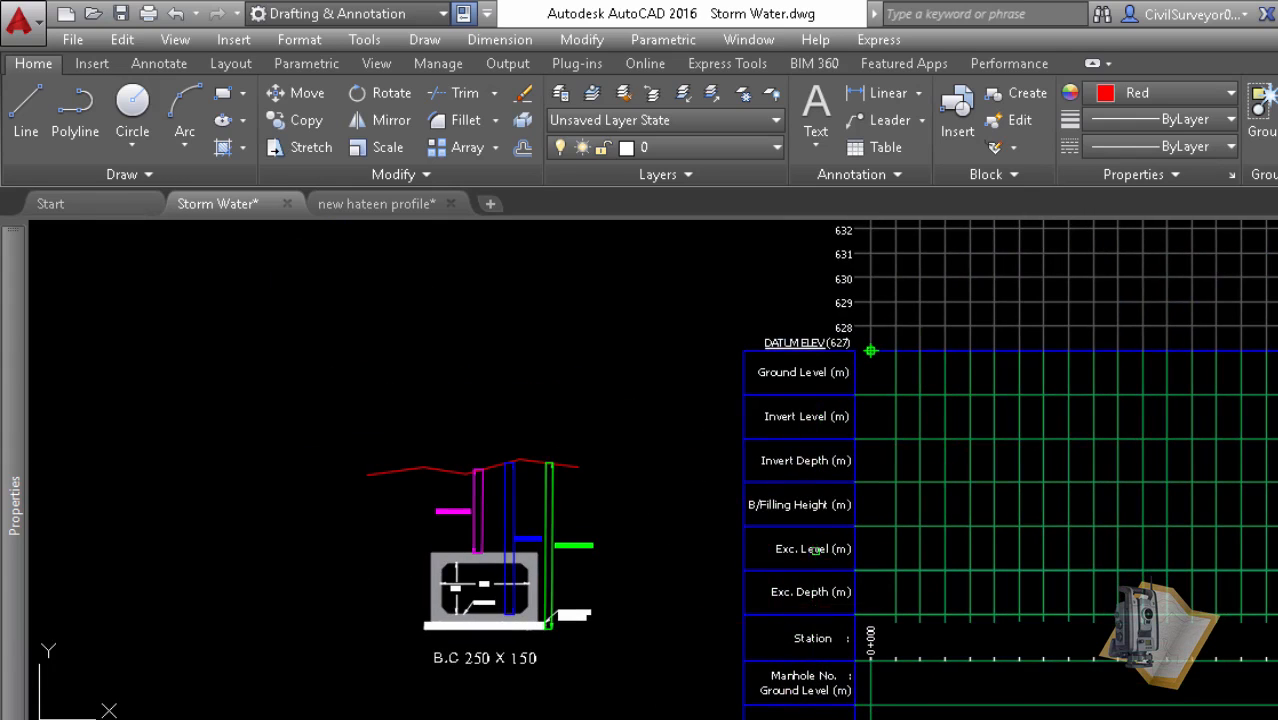
scroll(836, 562, "up", 4)
scroll(958, 450, "down", 5)
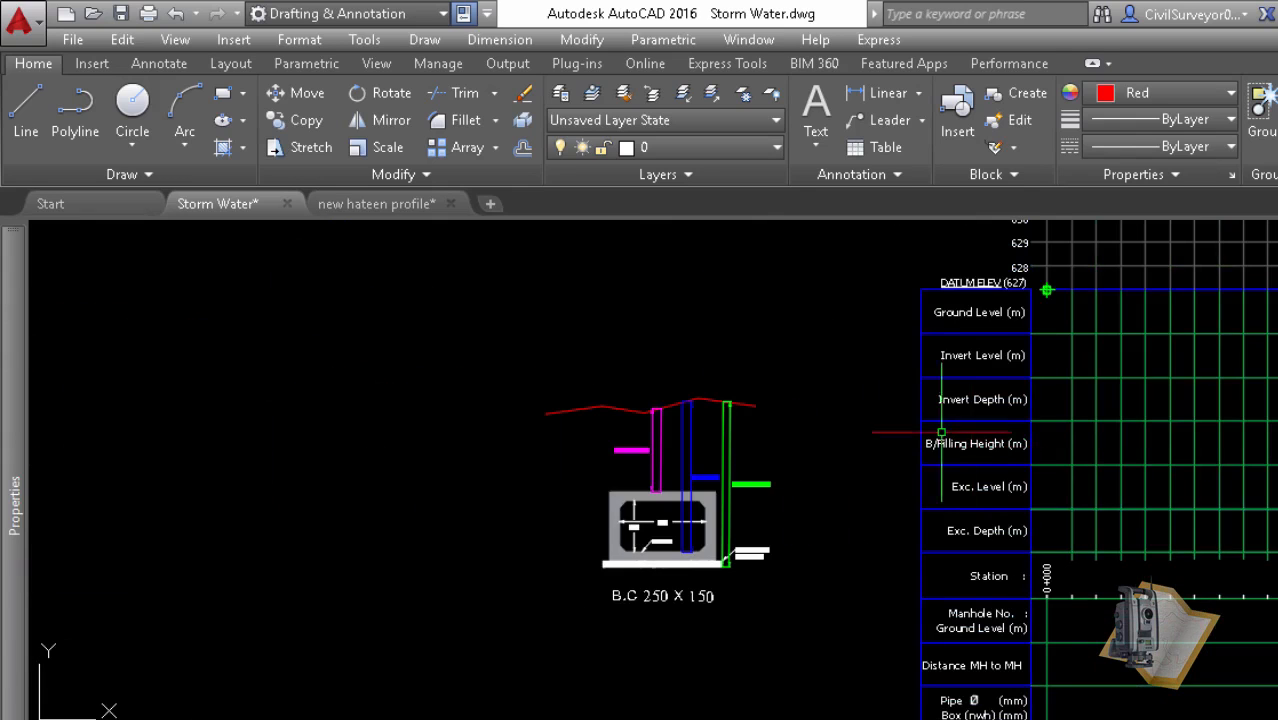
scroll(1005, 400, "up", 4)
scroll(982, 382, "down", 2)
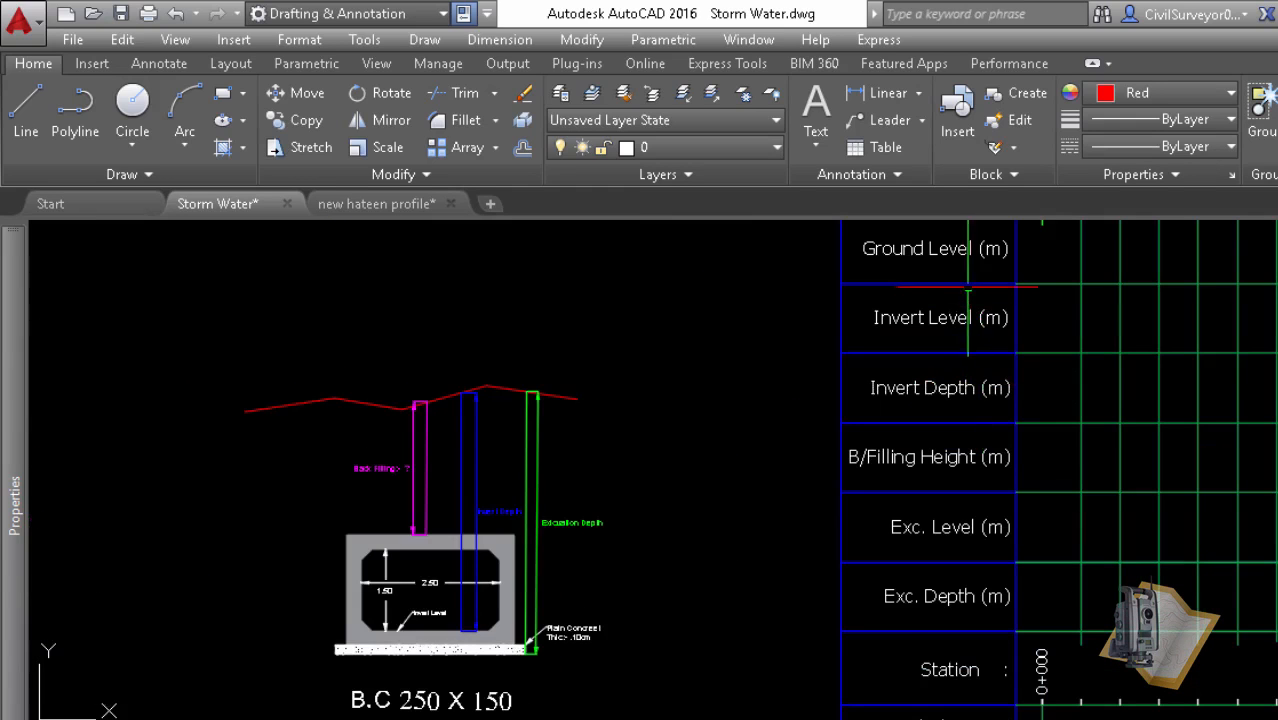
middle_click_drag(959, 314, 1015, 432)
scroll(997, 475, "down", 2)
middle_click_drag(997, 475, 888, 494)
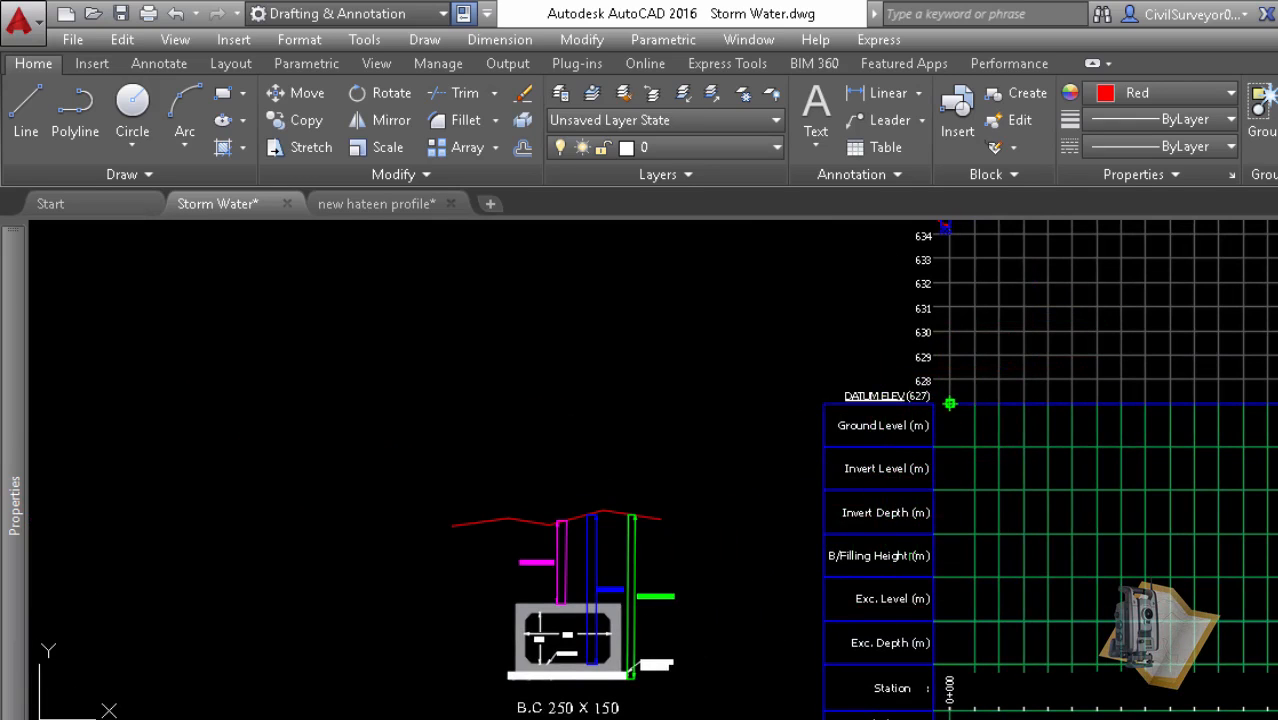
- Examine the box culvert's top slab and trace the Invert Depth dimension from the culvert floor to the ground line
mouse_move(679, 603)
middle_mouse_down()
mouse_move(806, 444)
mouse_move(779, 473)
middle_mouse_up()
scroll(679, 406, "up", 2)
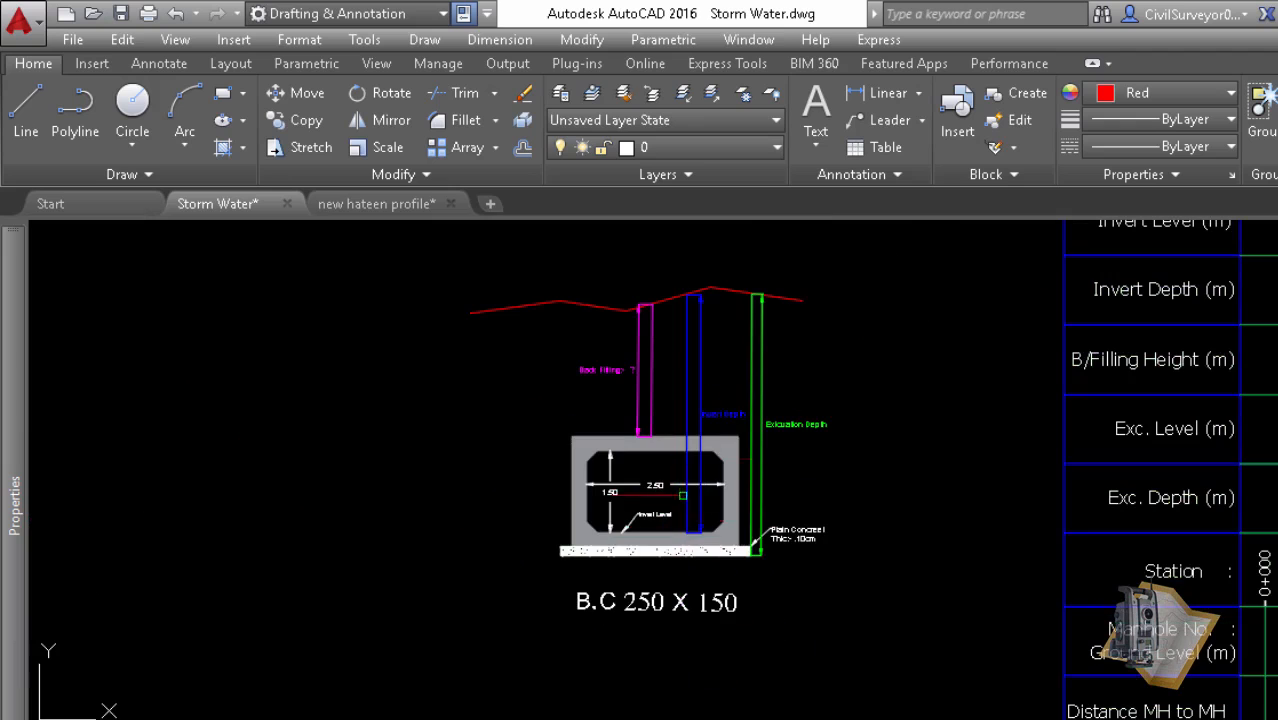
scroll(744, 516, "up", 4)
scroll(600, 520, "down", 3)
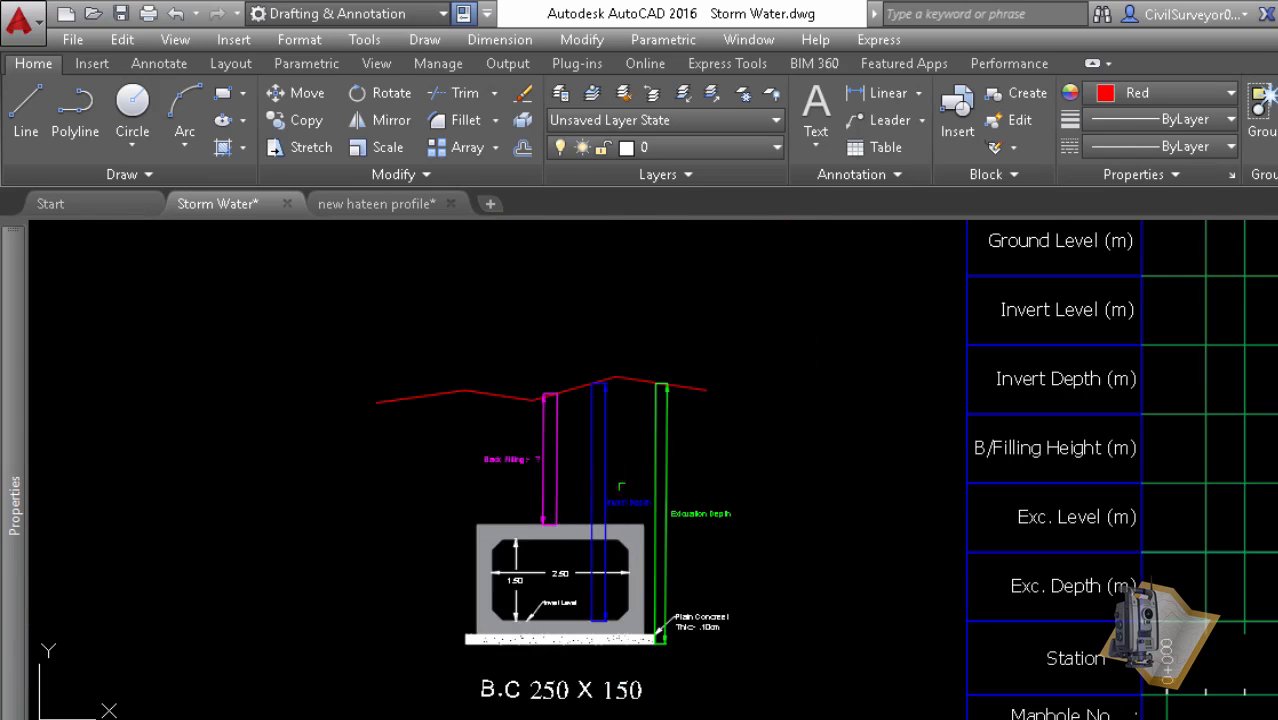
scroll(600, 650, "up", 4)
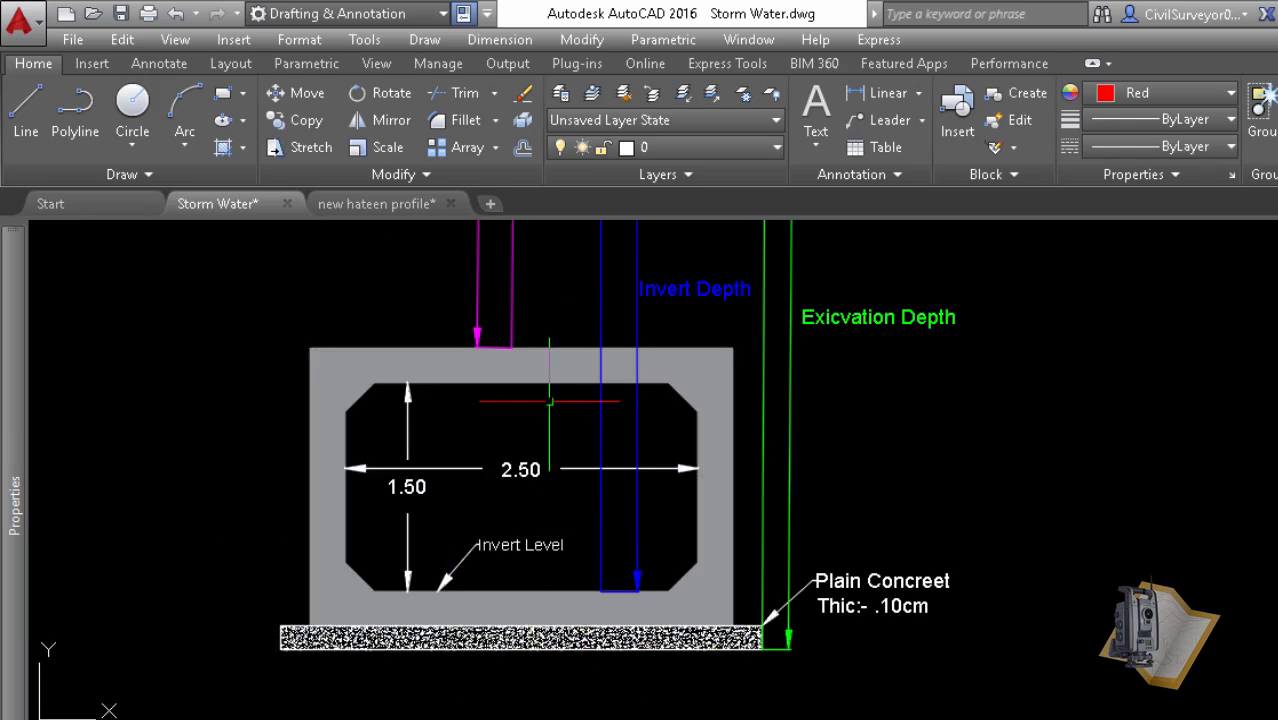
scroll(584, 365, "up", 2)
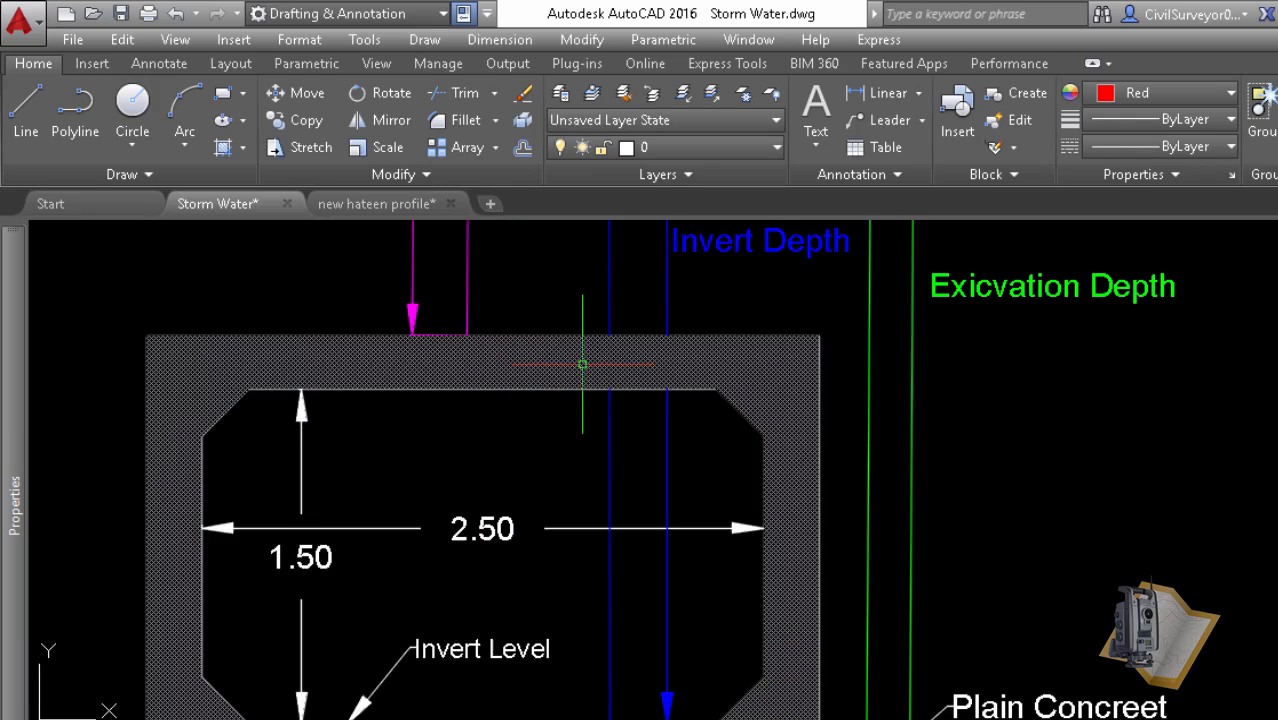
scroll(579, 334, "up", 2)
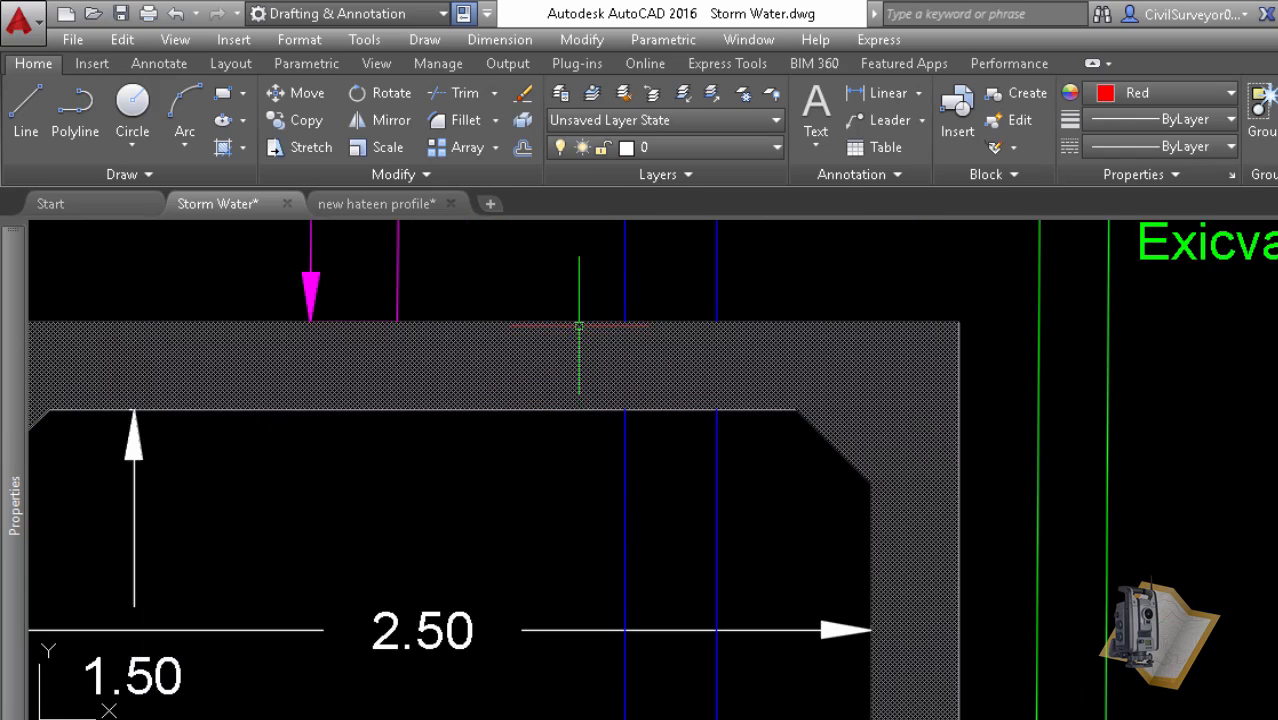
scroll(568, 410, "down", 4)
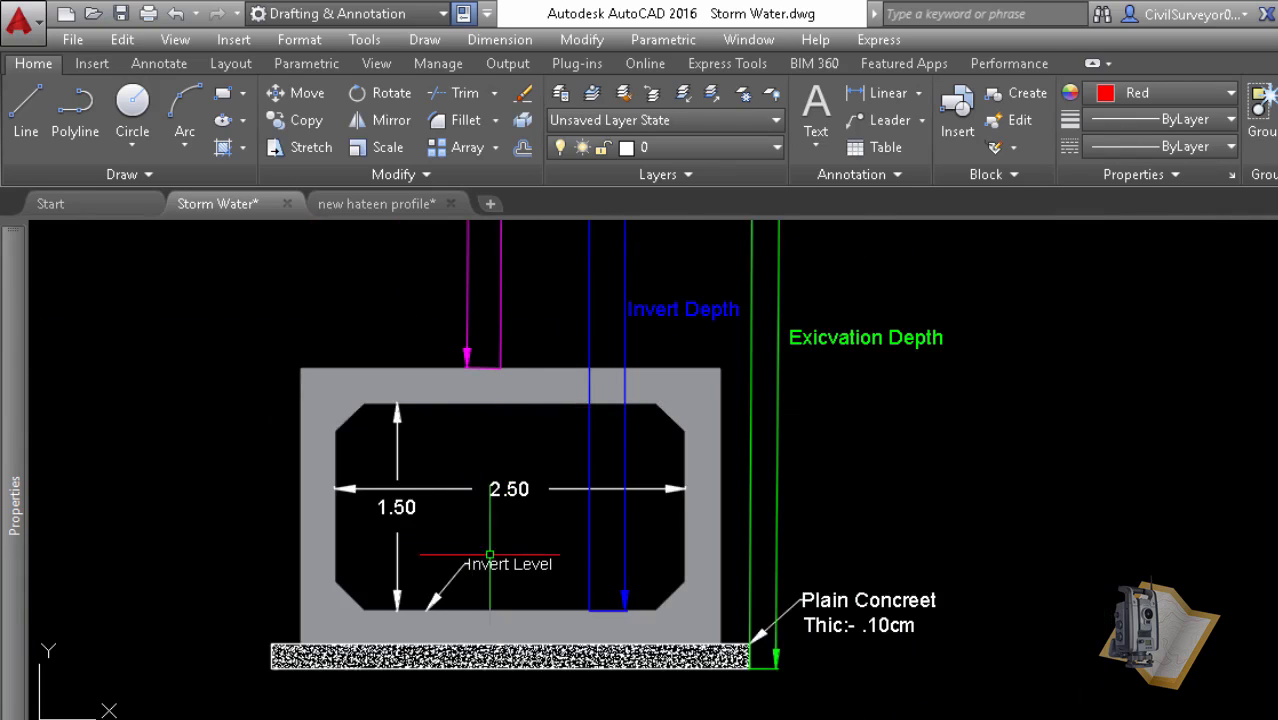
scroll(489, 554, "down", 2)
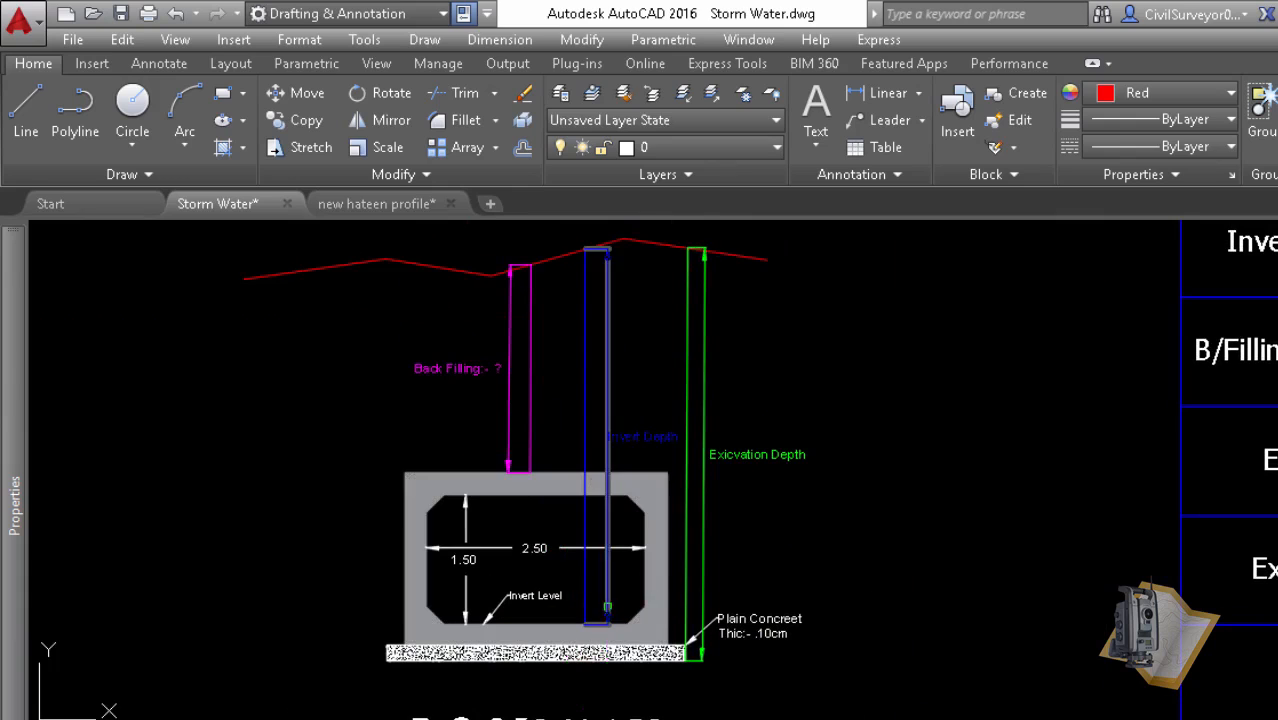
scroll(630, 437, "up", 4)
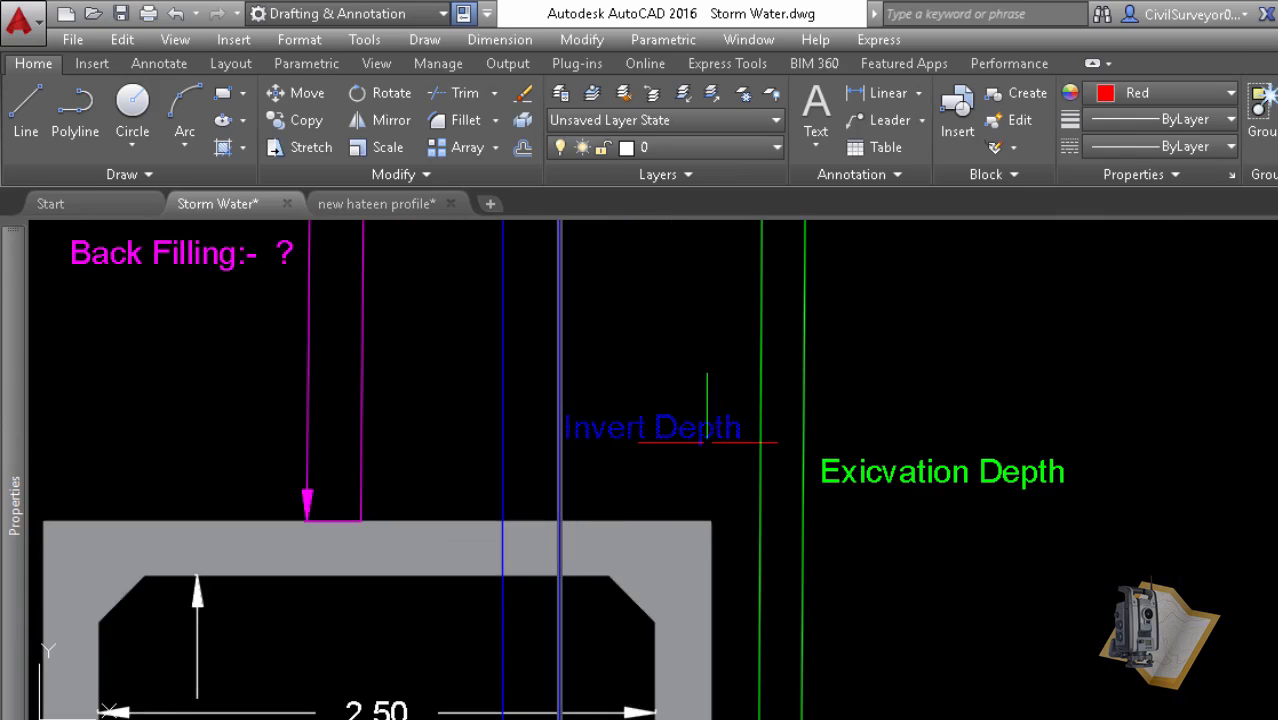
scroll(596, 494, "down", 4)
scroll(596, 494, "down", 2)
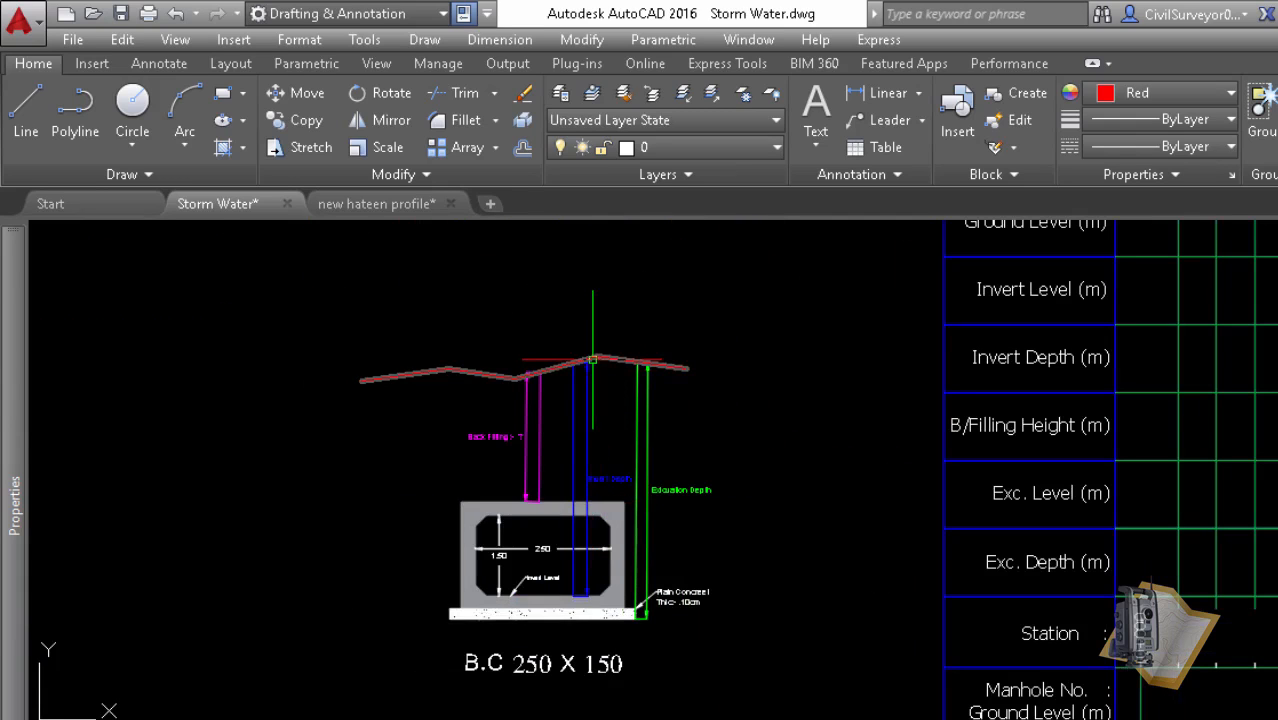
- Check the culvert's lower slab and plain concrete base, and inspect the Exc. Level and Exc. Depth rows in the data table
scroll(560, 598, "up", 3)
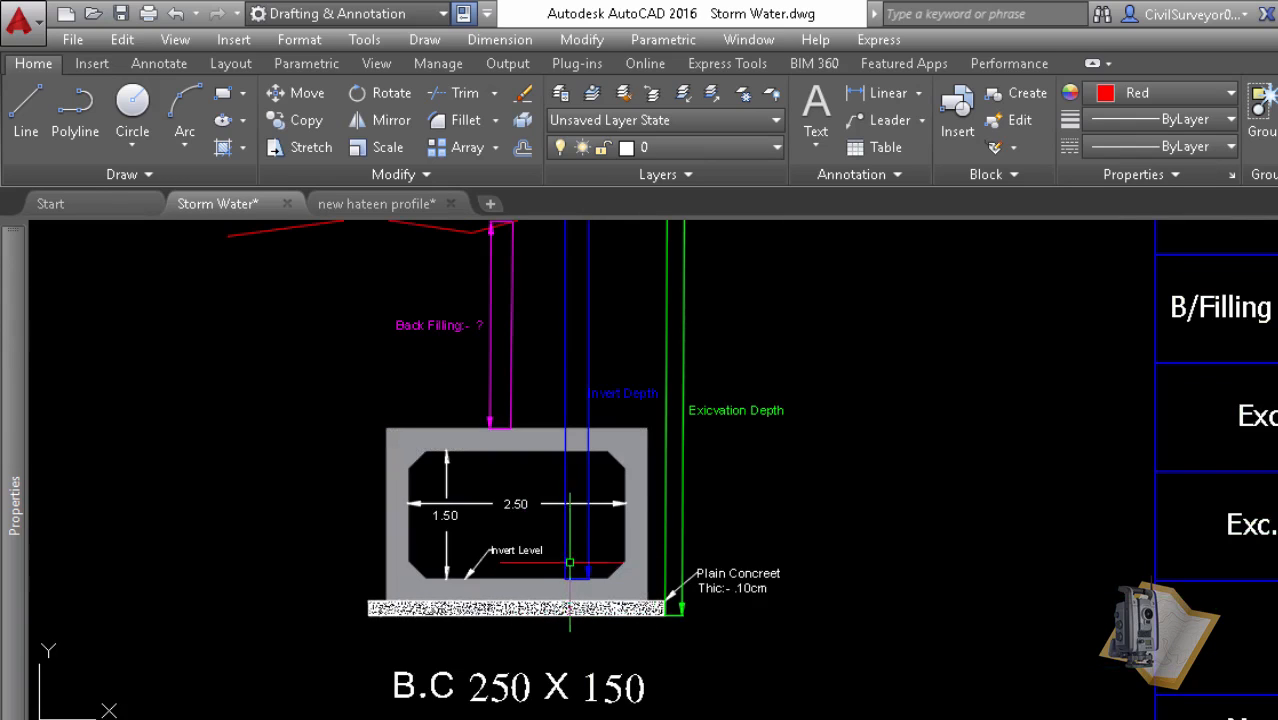
scroll(680, 365, "up", 2)
scroll(595, 391, "down", 3)
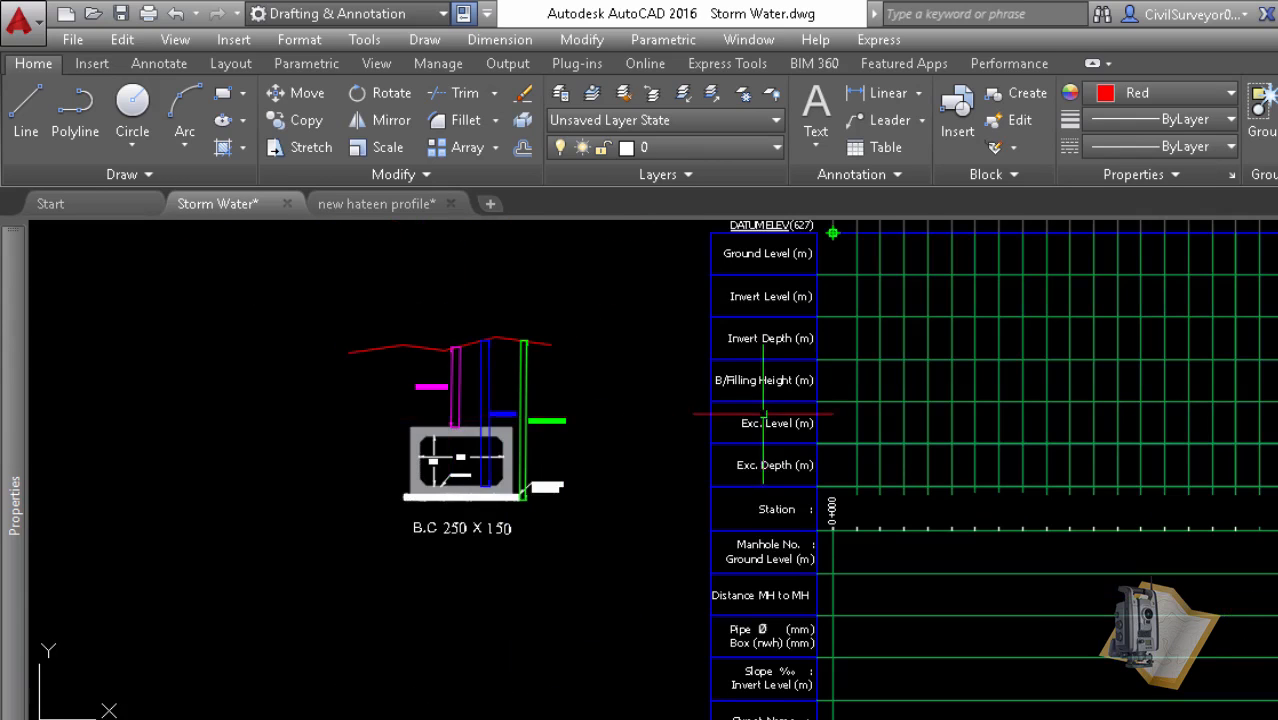
scroll(763, 413, "up", 4)
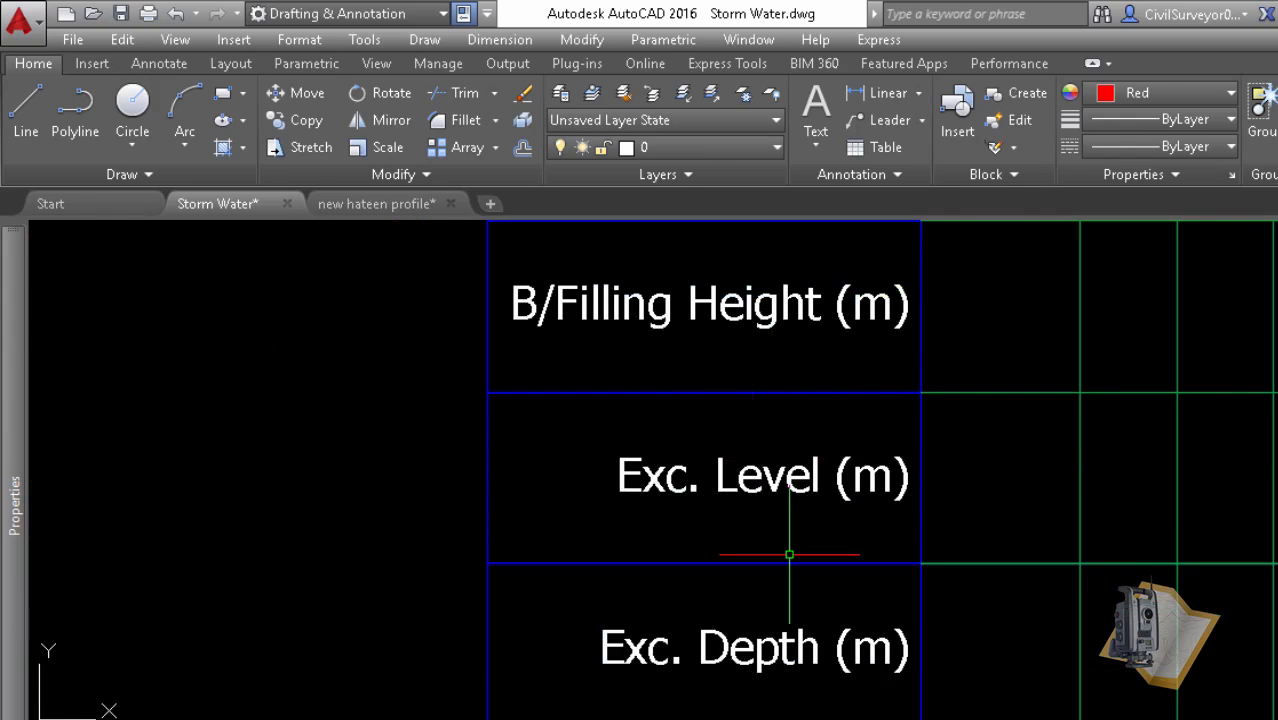
scroll(652, 521, "down", 5)
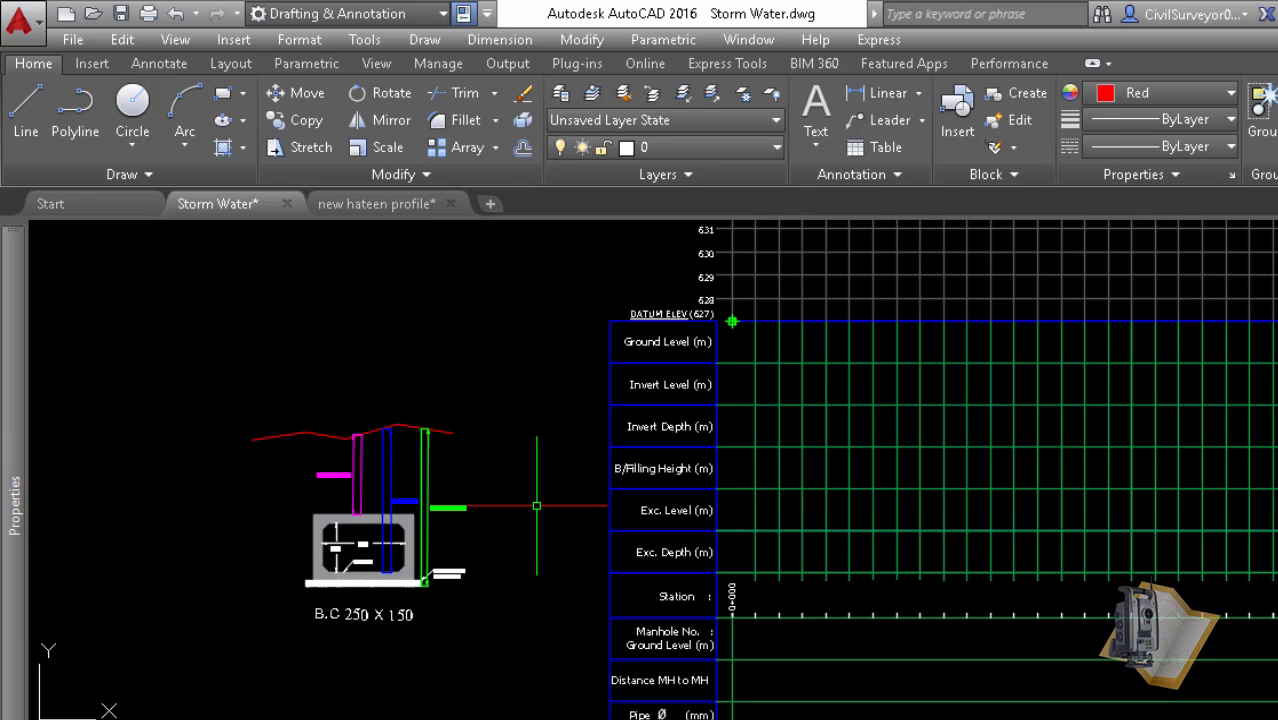
- Inspect the red ground line along the unfinished profile from its start to its far end
scroll(537, 506, "down", 3)
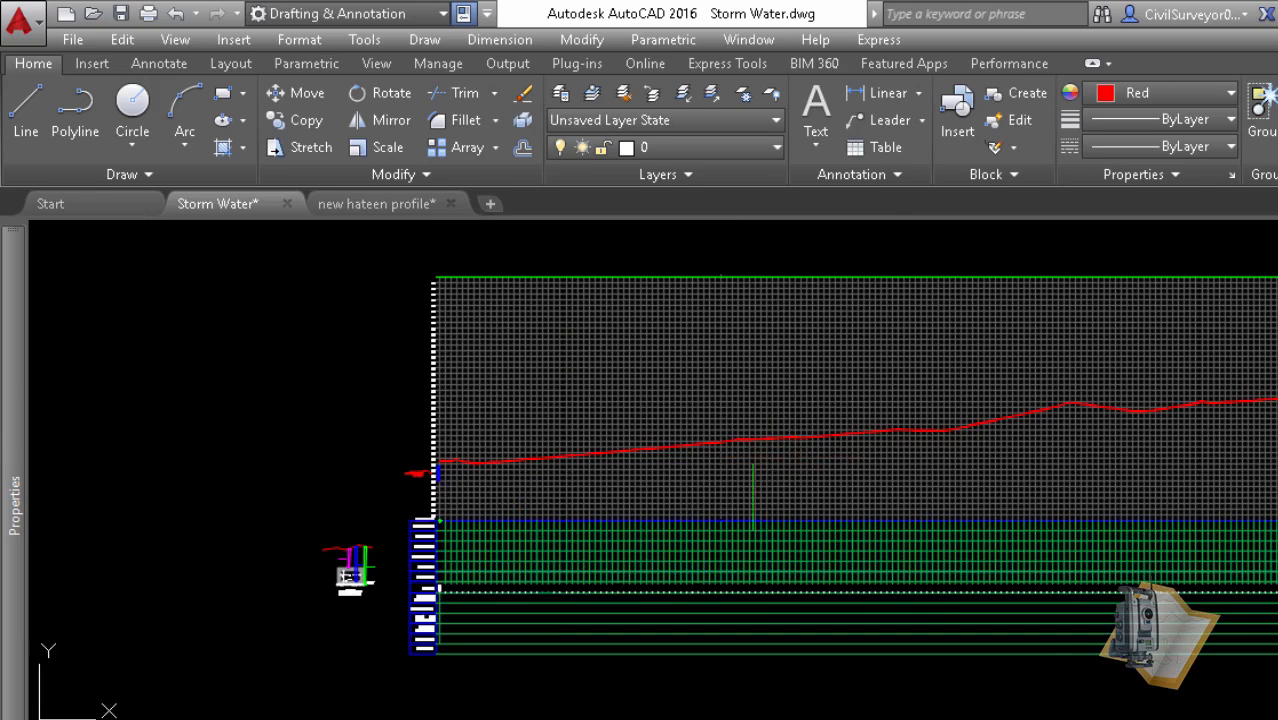
scroll(374, 478, "down", 2)
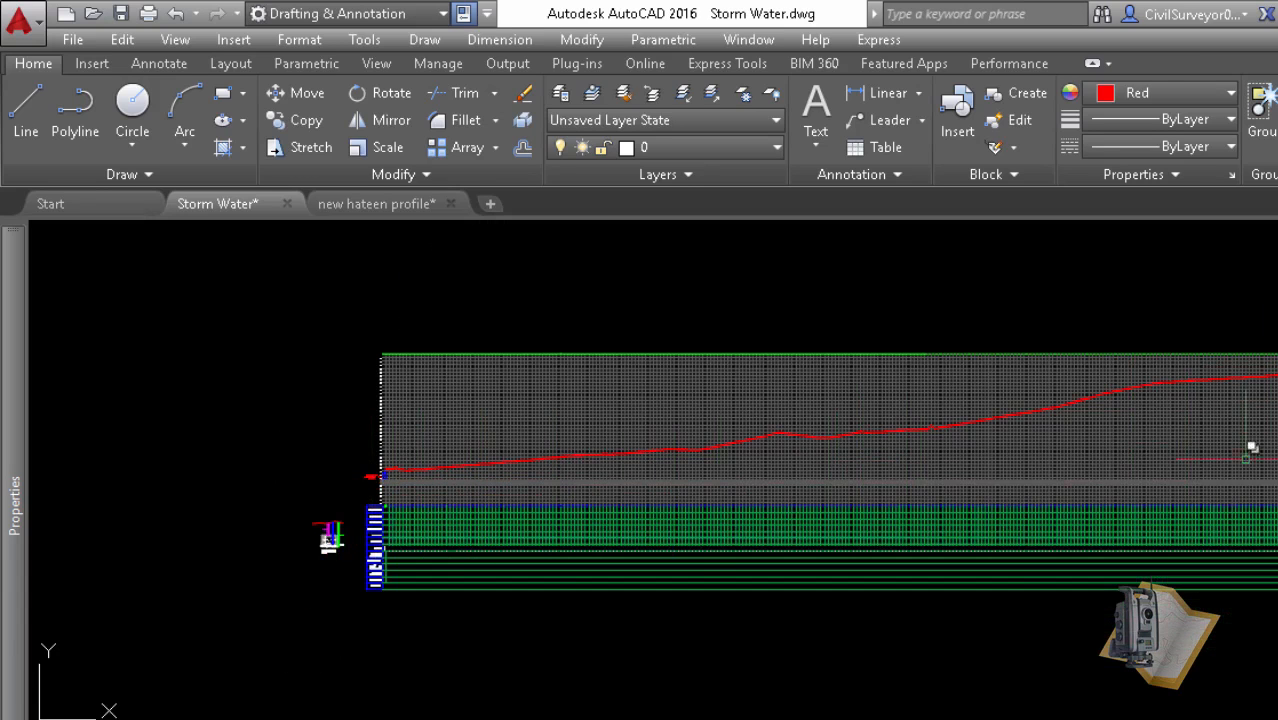
scroll(1252, 447, "up", 4)
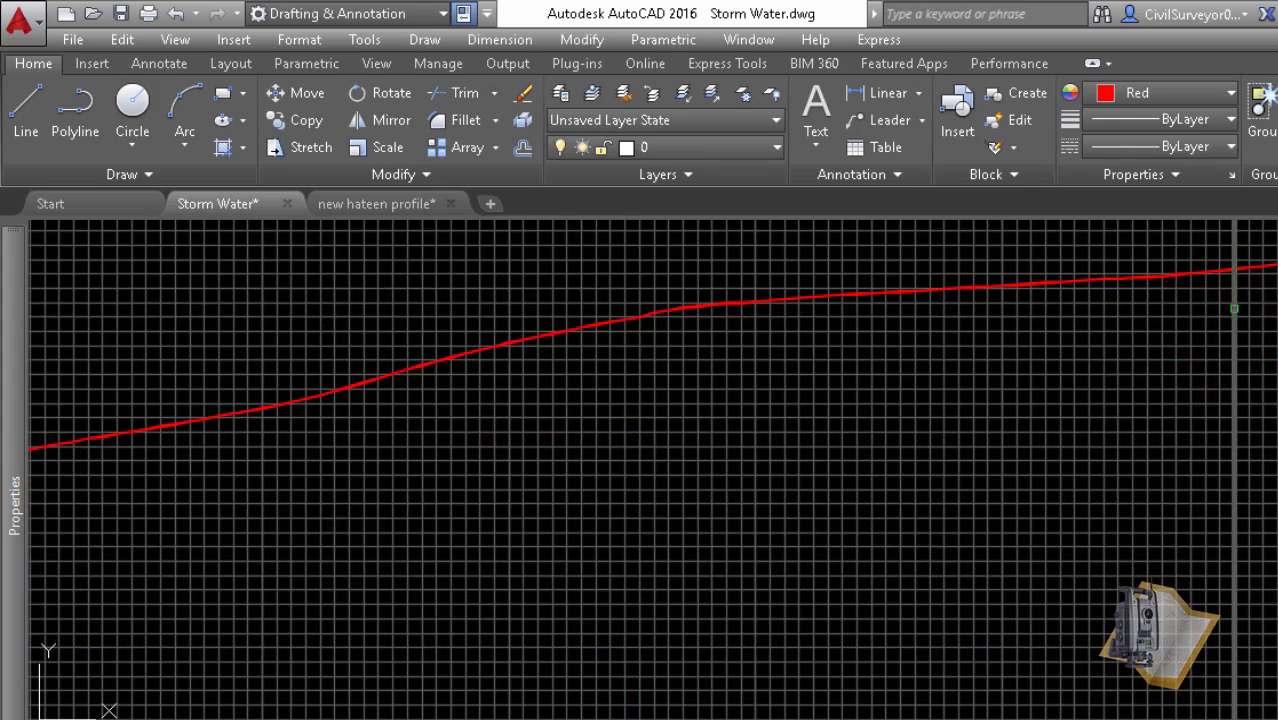
scroll(1158, 378, "down", 3)
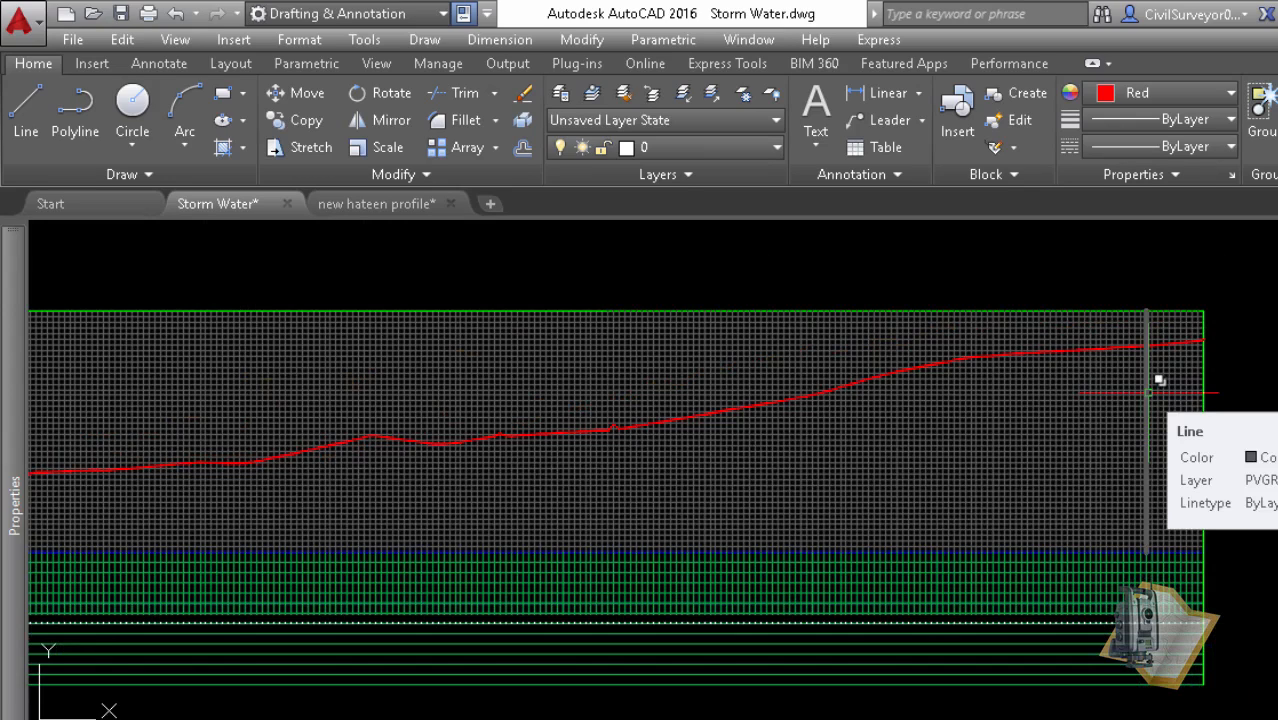
- Inspect the red ground line at both the start and the far end of the unfinished profile
scroll(1164, 360, "down", 3)
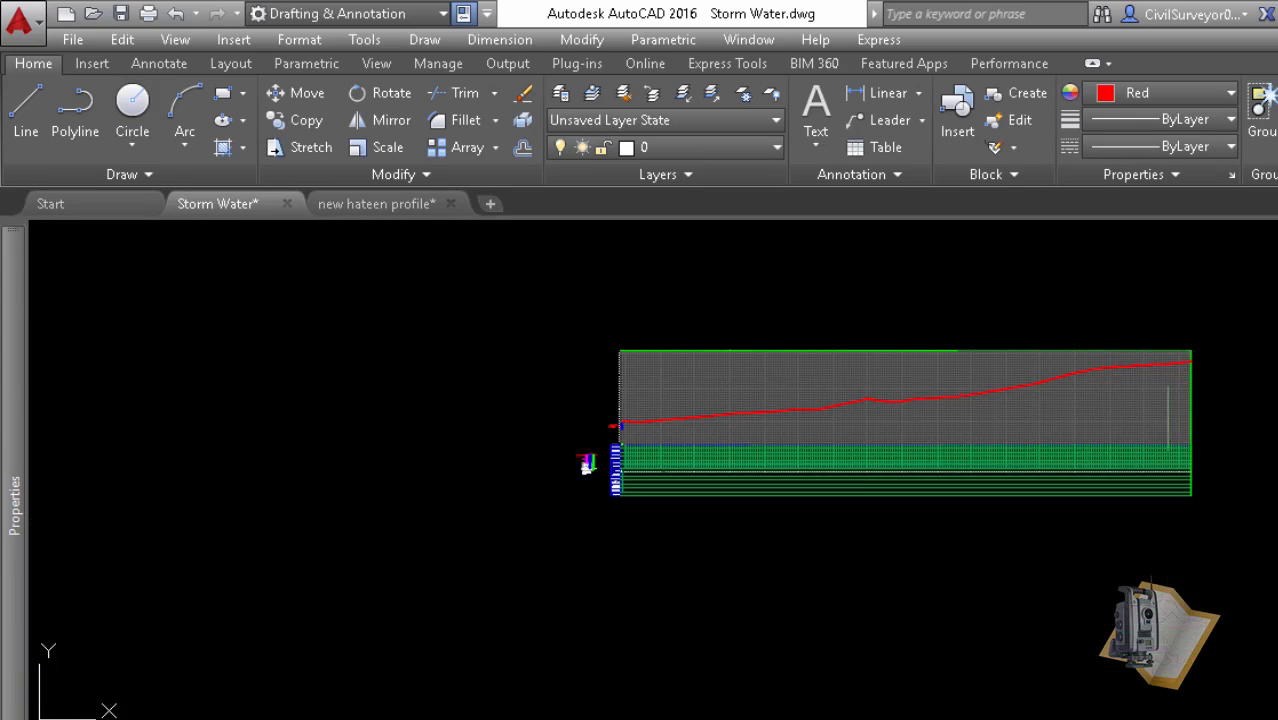
scroll(622, 444, "up", 5)
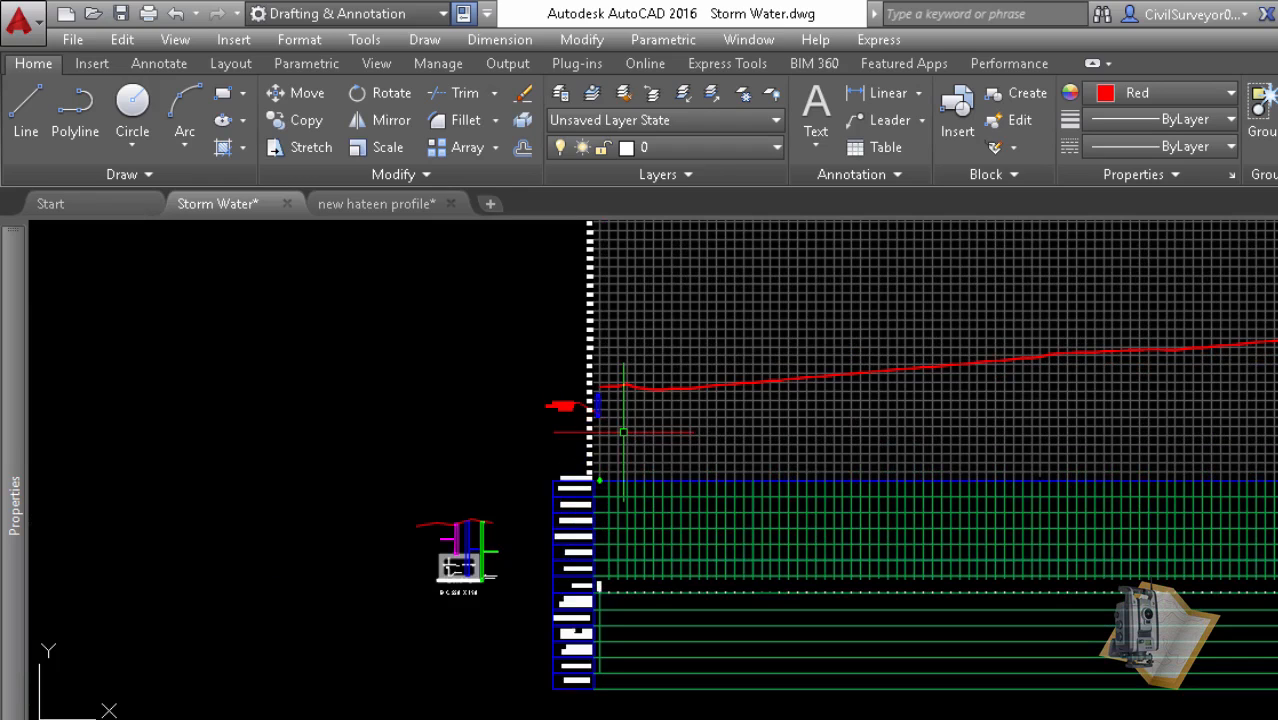
scroll(622, 432, "down", 5)
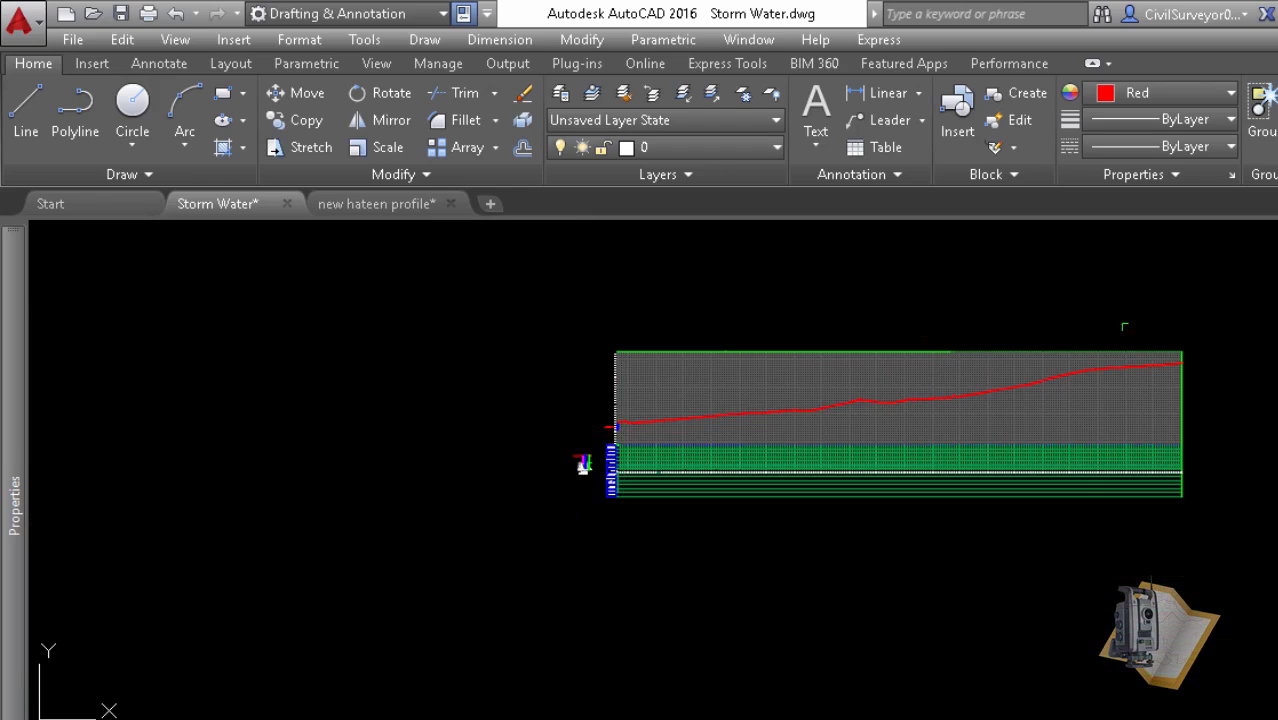
scroll(1160, 375, "up", 5)
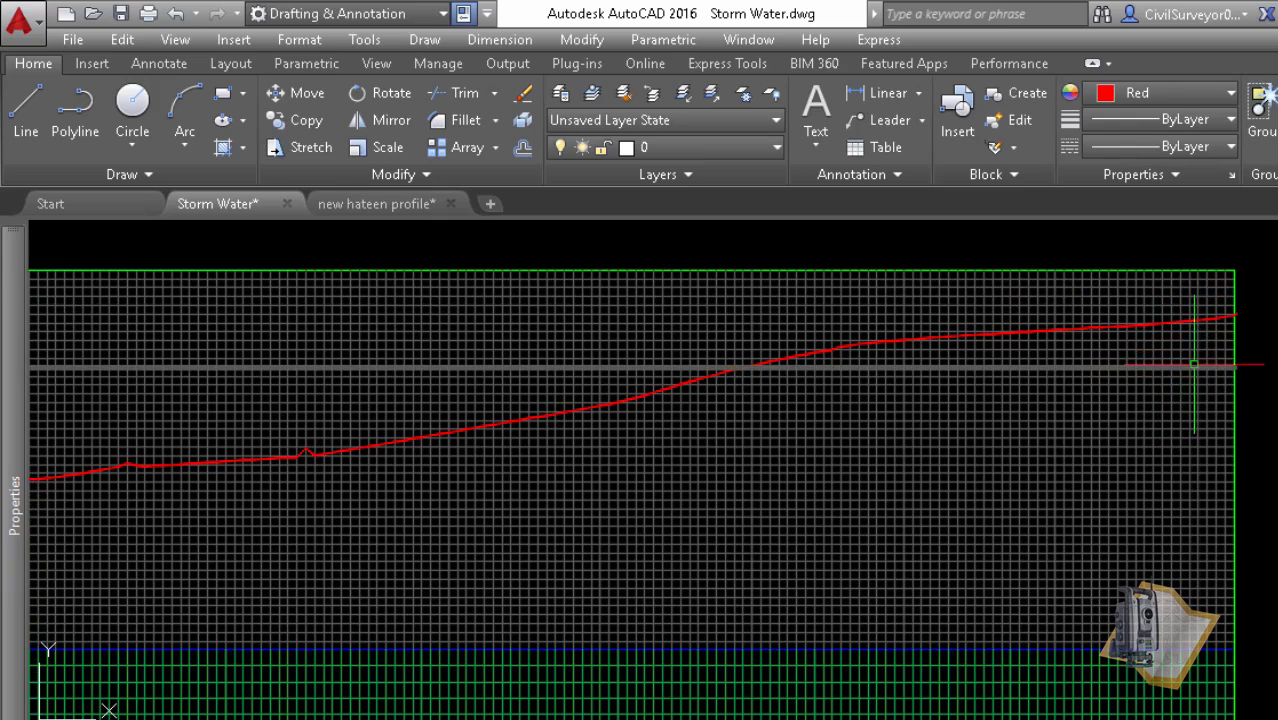
scroll(1194, 364, "down", 5)
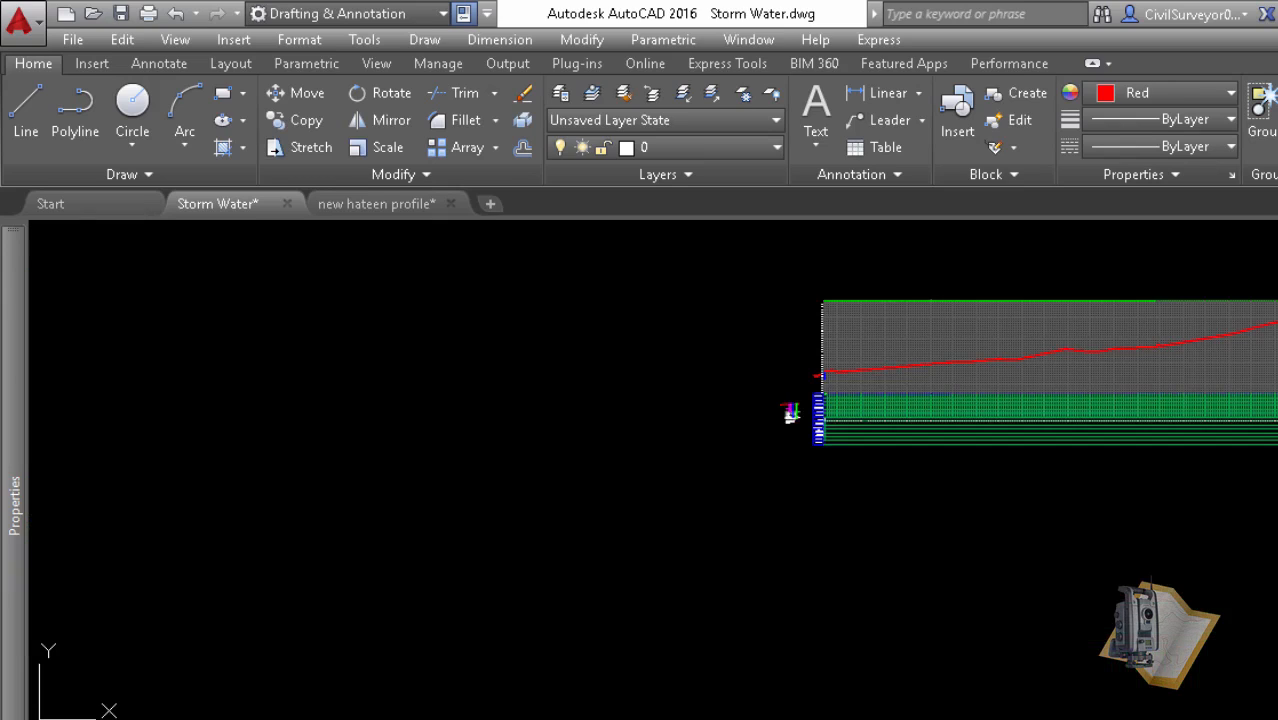
- Review the Back Filling, Invert Depth and excavation depth dimensions on the B.C 250 X 150 culvert section
scroll(742, 422, "up", 5)
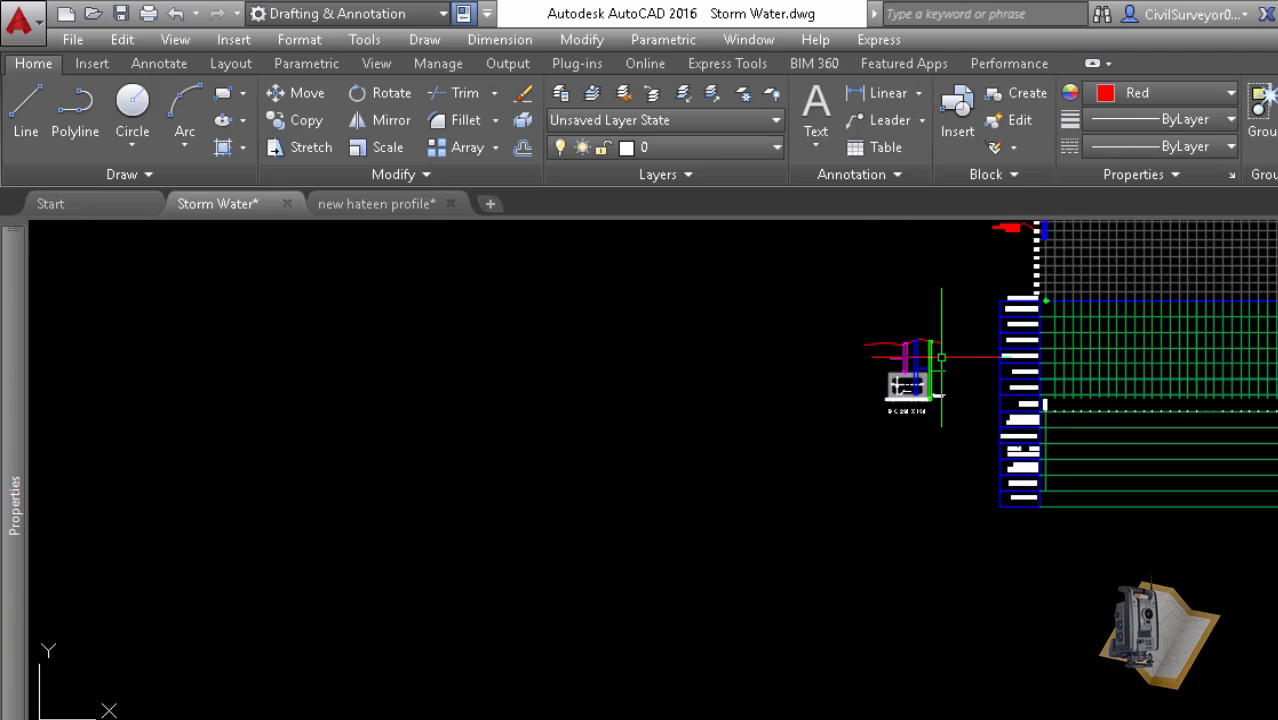
scroll(930, 365, "up", 3)
scroll(933, 366, "up", 2)
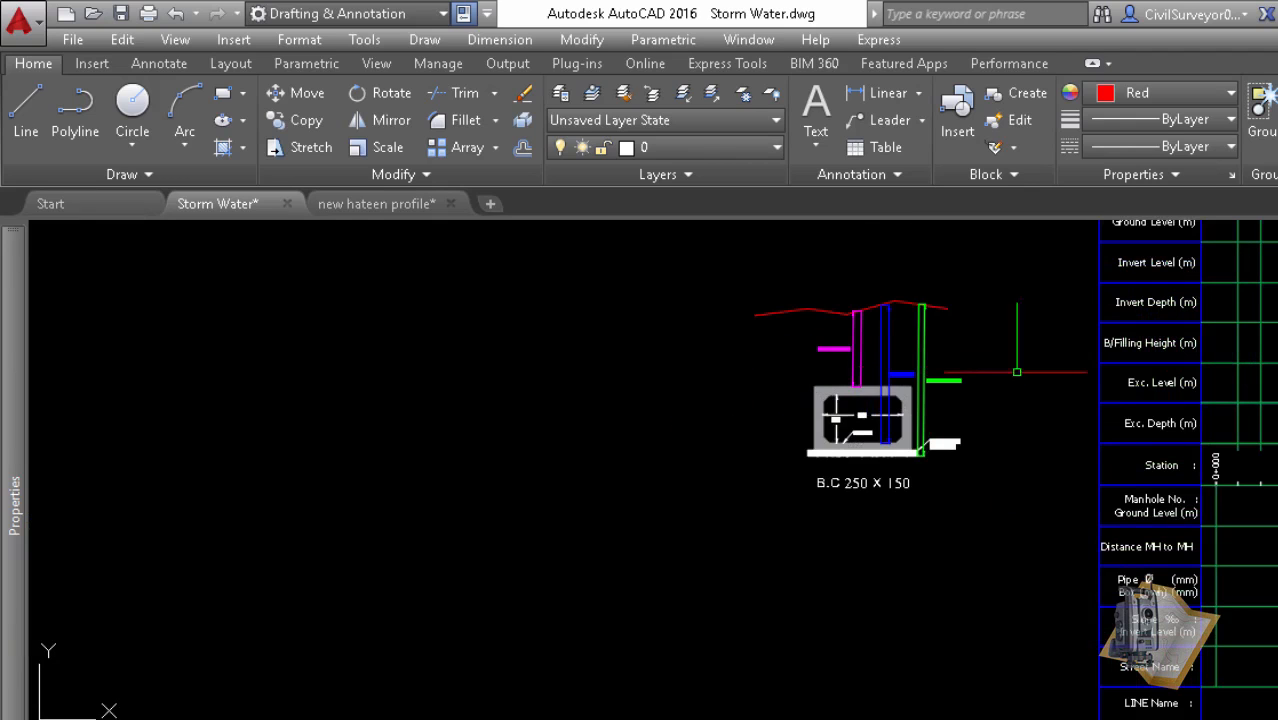
middle_click_drag(1006, 368, 966, 434)
scroll(890, 420, "up", 4)
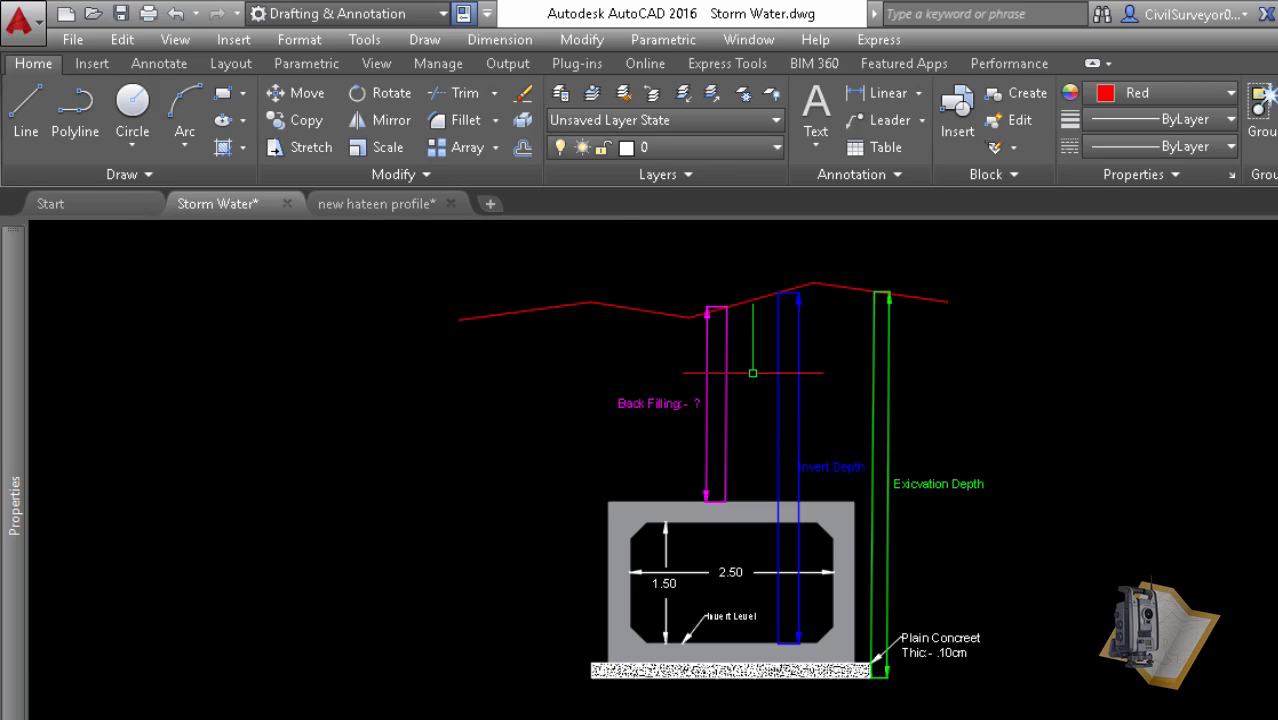
- Examine the Back Filling dimension between the culvert's top slab and the ground line, and relate it to the B/Filling Height row
scroll(752, 373, "up", 4)
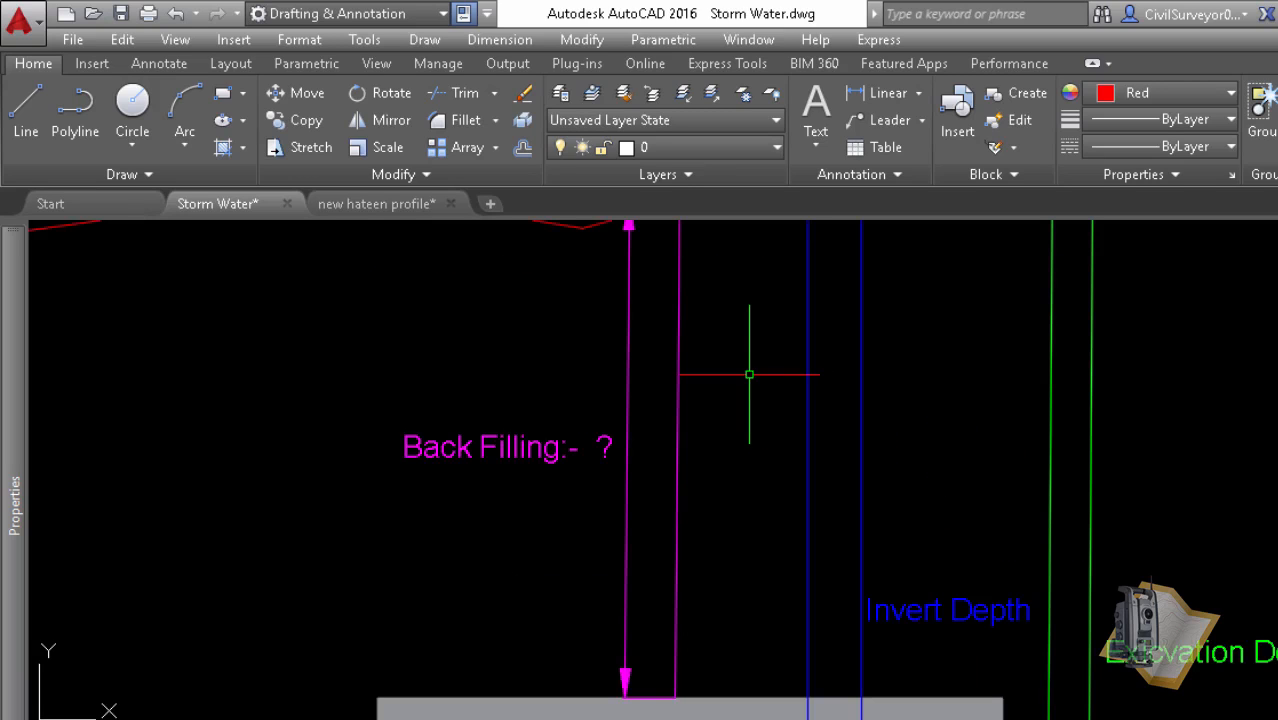
scroll(752, 373, "down", 4)
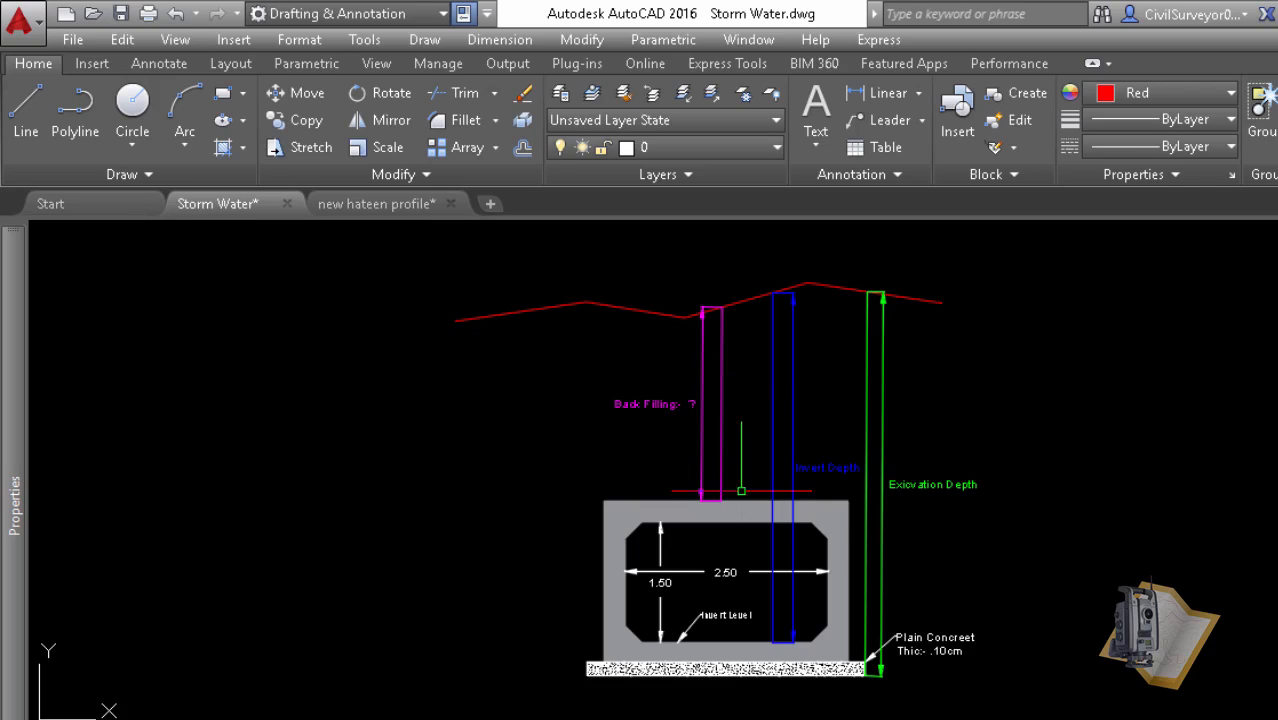
scroll(738, 543, "up", 2)
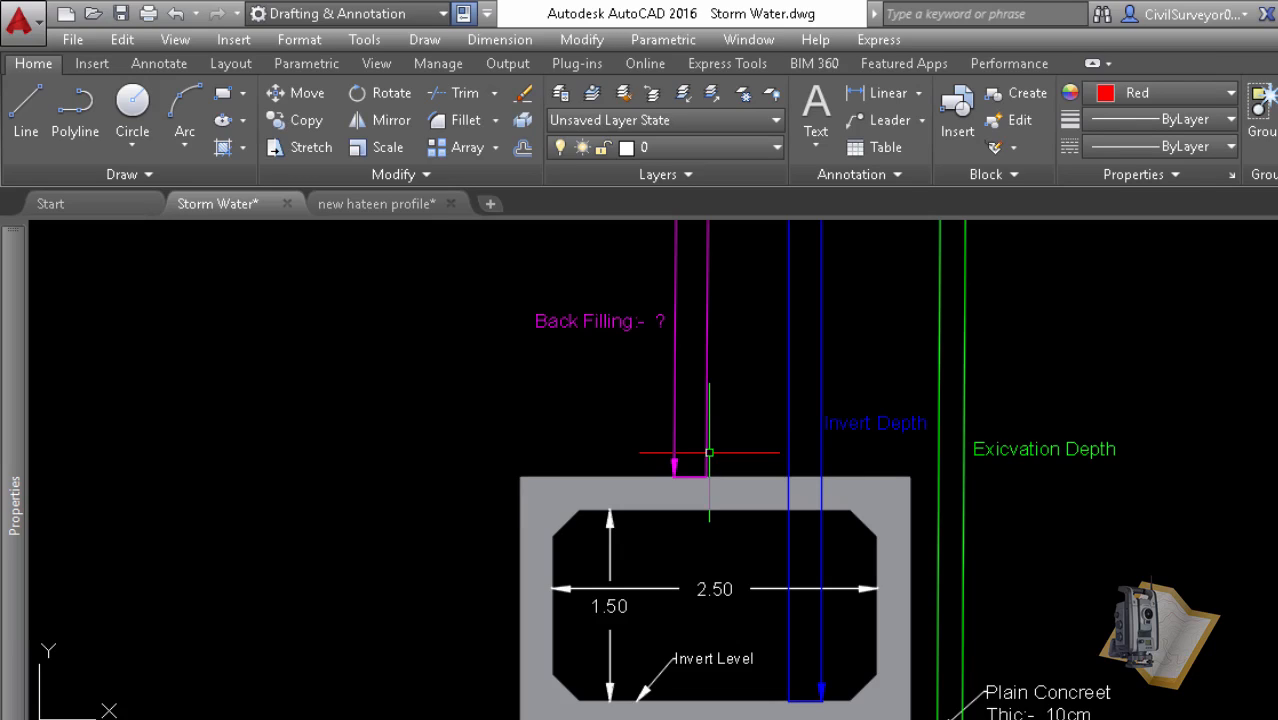
scroll(808, 388, "down", 4)
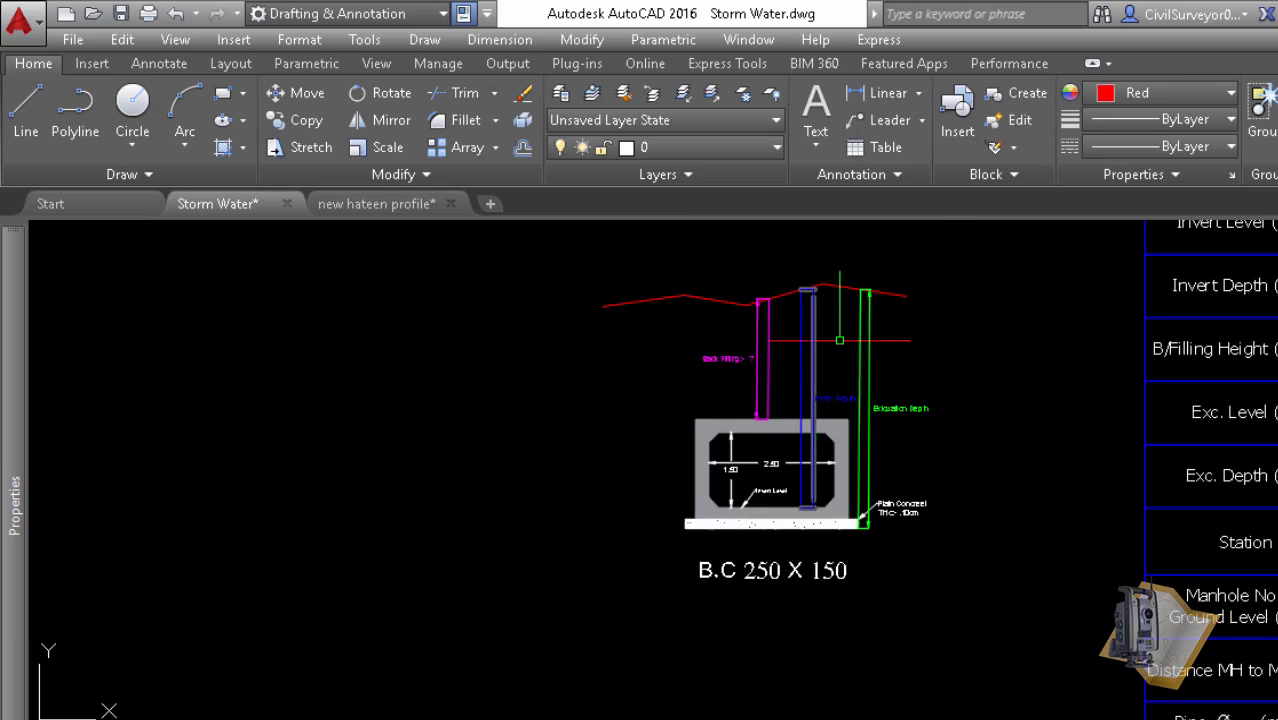
middle_click_drag(808, 388, 717, 433)
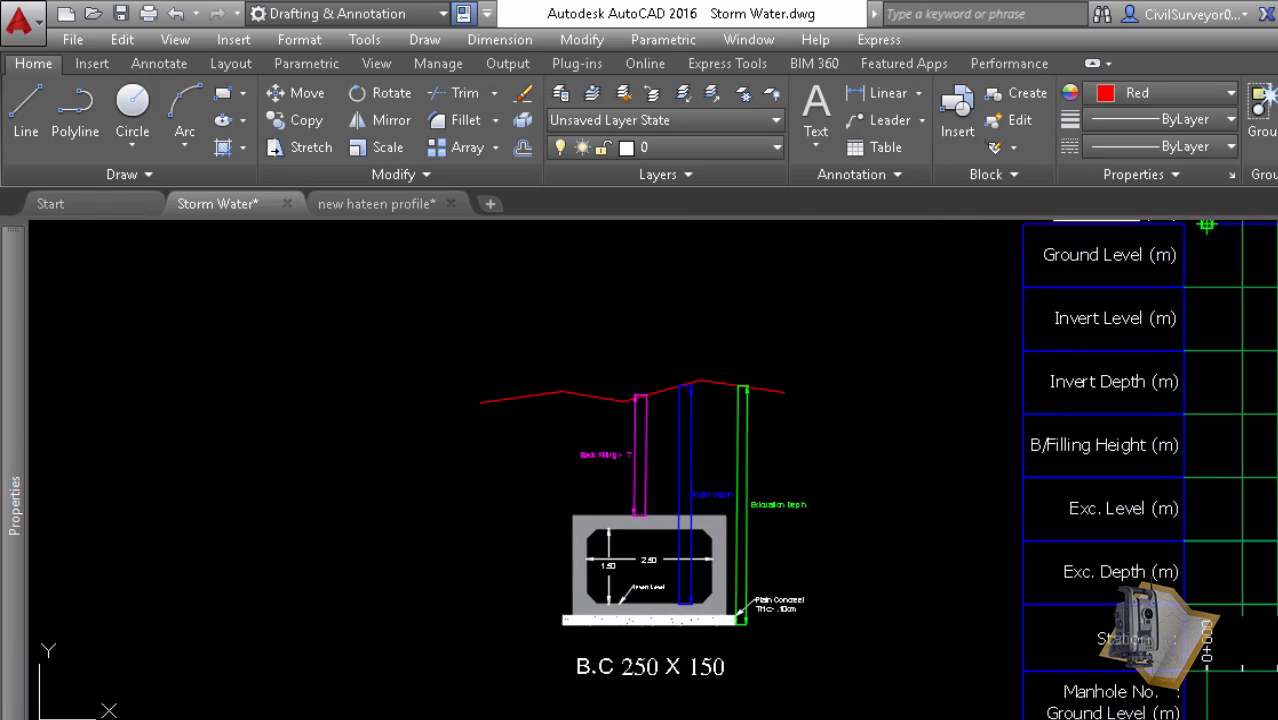
middle_click_drag(920, 488, 717, 437)
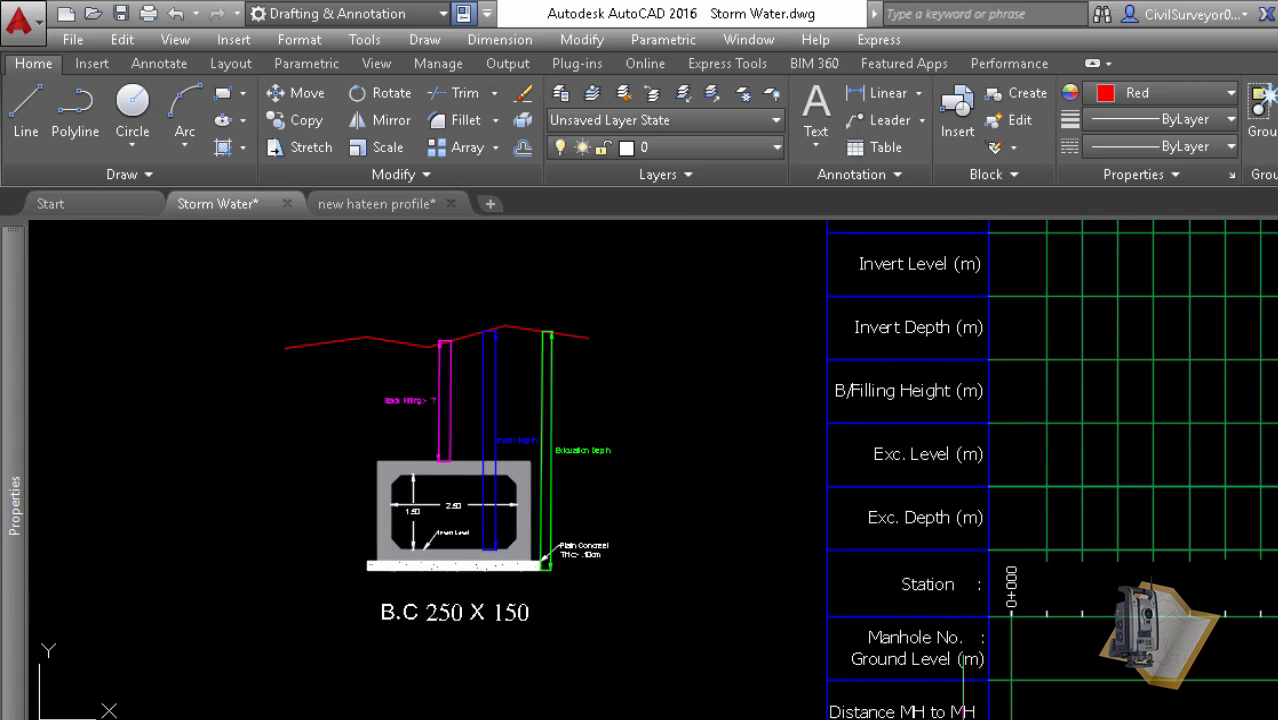
- Switch to Photos and browse the box culvert pictures, including prod_box_culvert.jpg, download.jpg and 2011-01_BoxCulvertRelease01-620x450.jpg
left_click(960, 719)
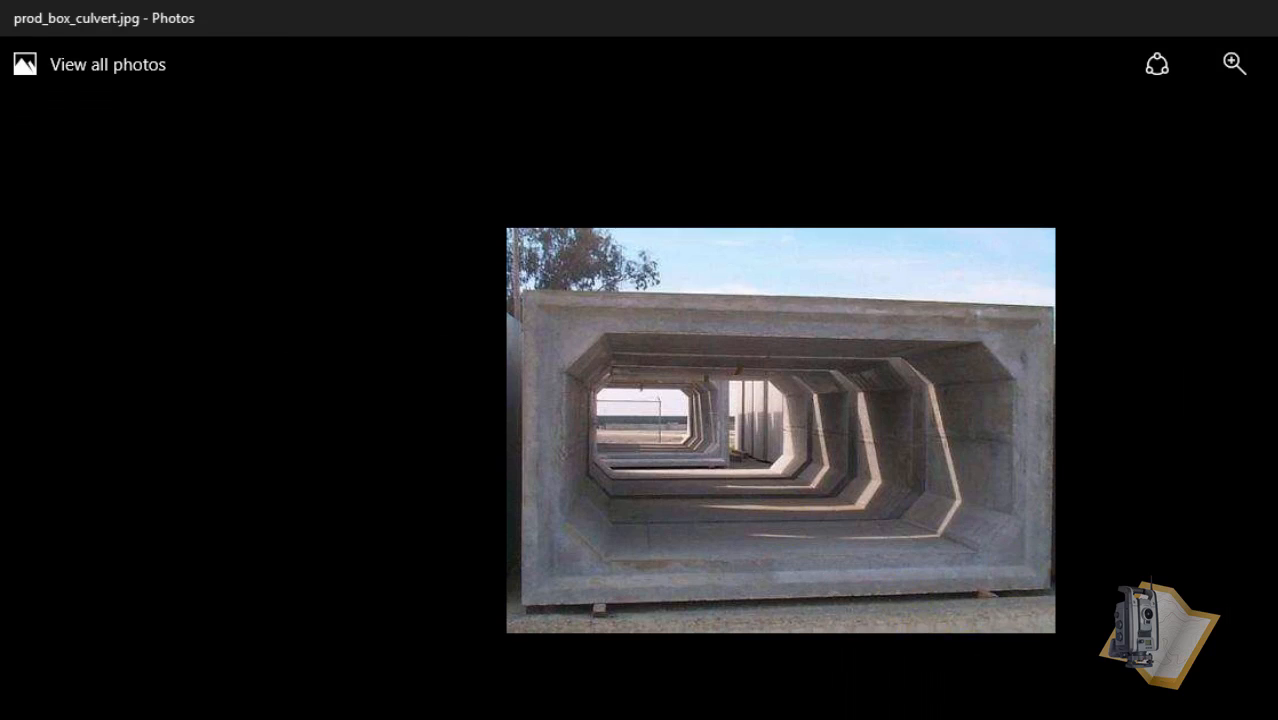
key("Right")
key("Right")
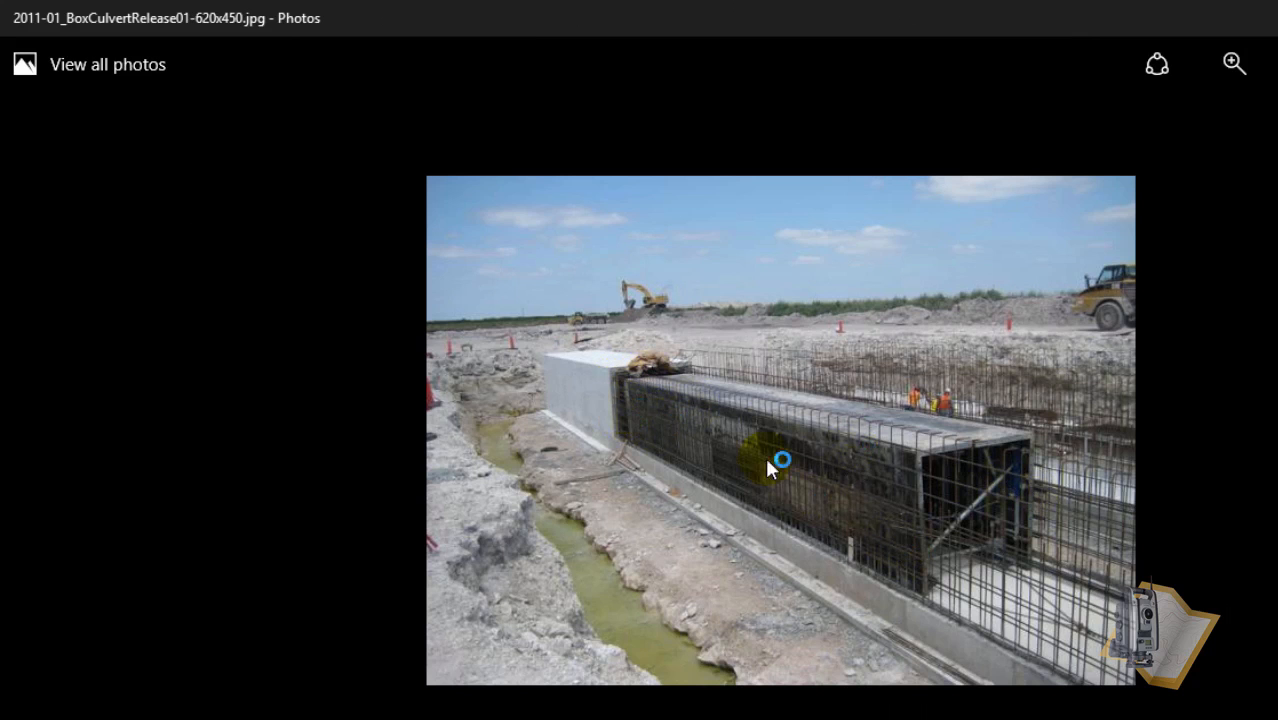
key("Right")
key("Right")
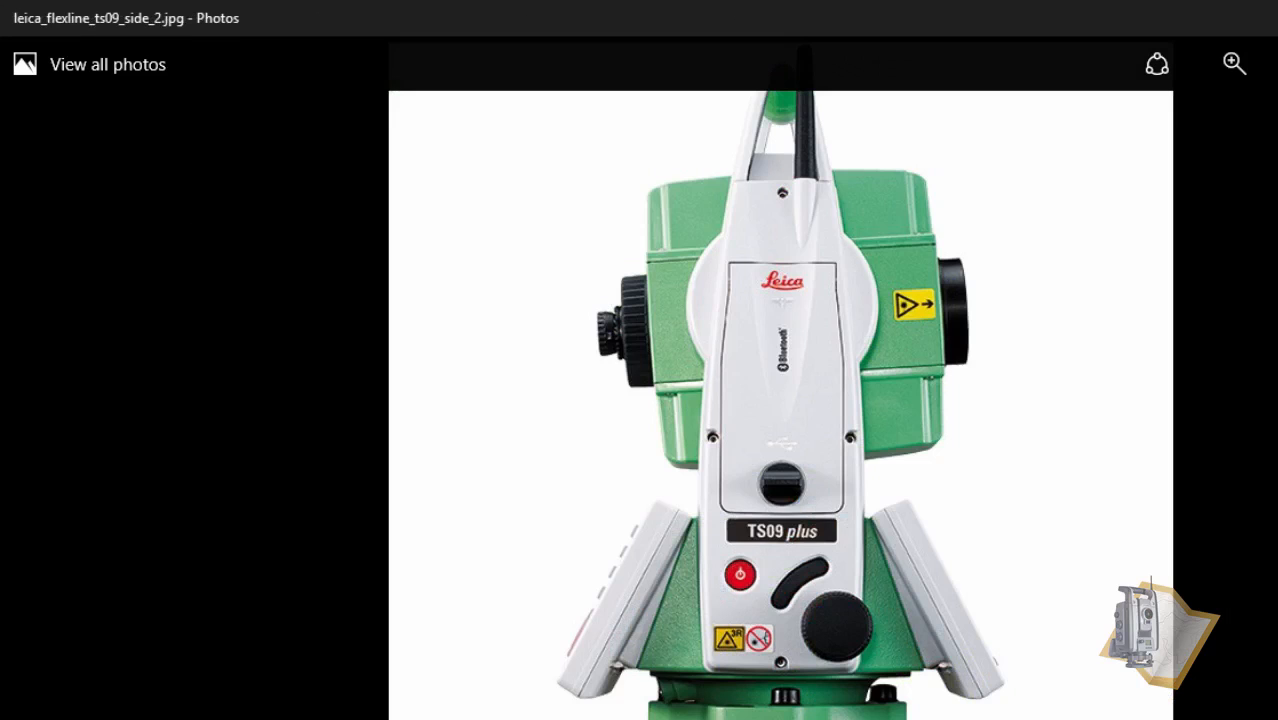
key("Left")
key("Left")
key("Left")
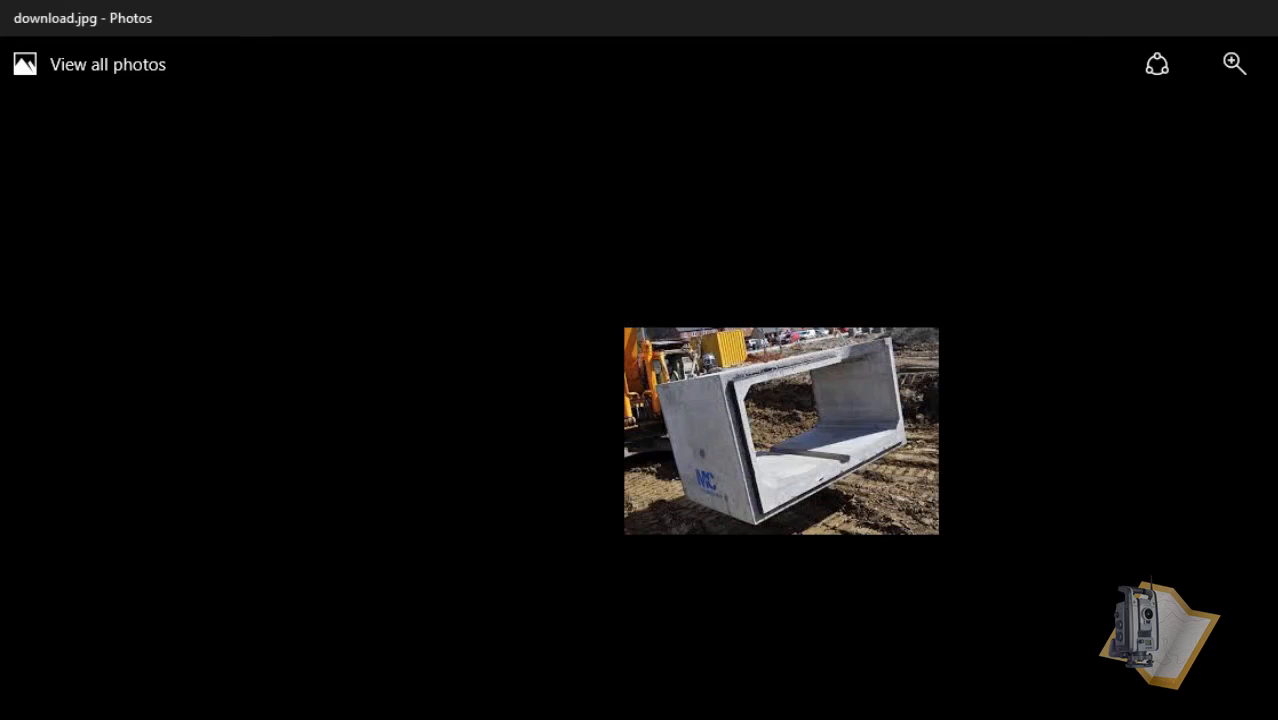
key("Left")
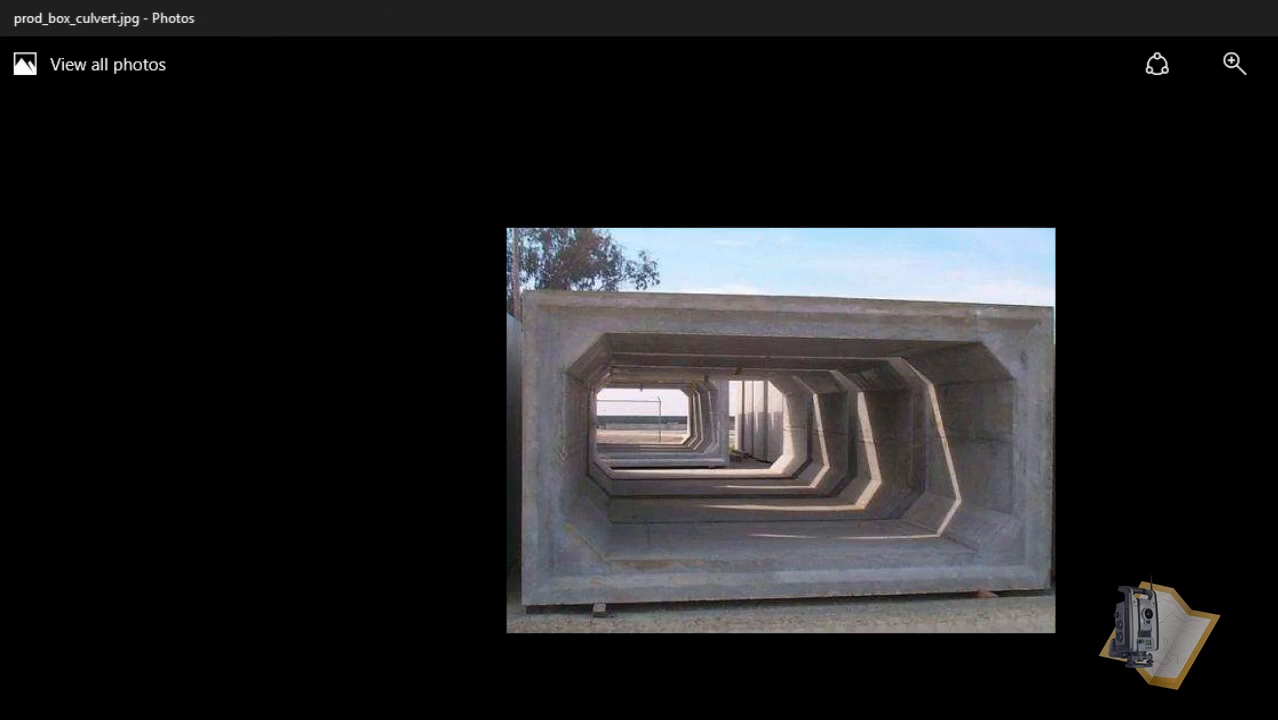
key("Right")
key("Right")
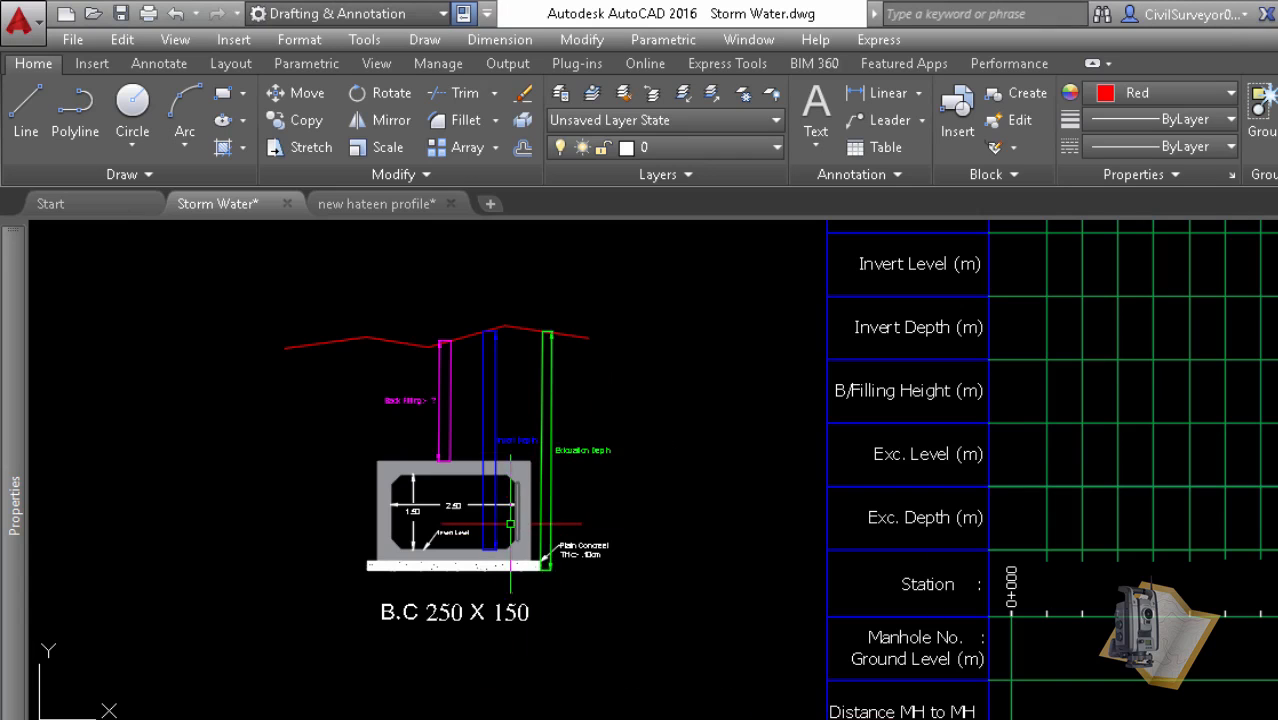
- Return to the Storm Water drawing in AutoCAD and compare the culvert section with the data table's level and depth rows
scroll(320, 530, "up", 2)
scroll(608, 548, "up", 1)
scroll(600, 550, "down", 3)
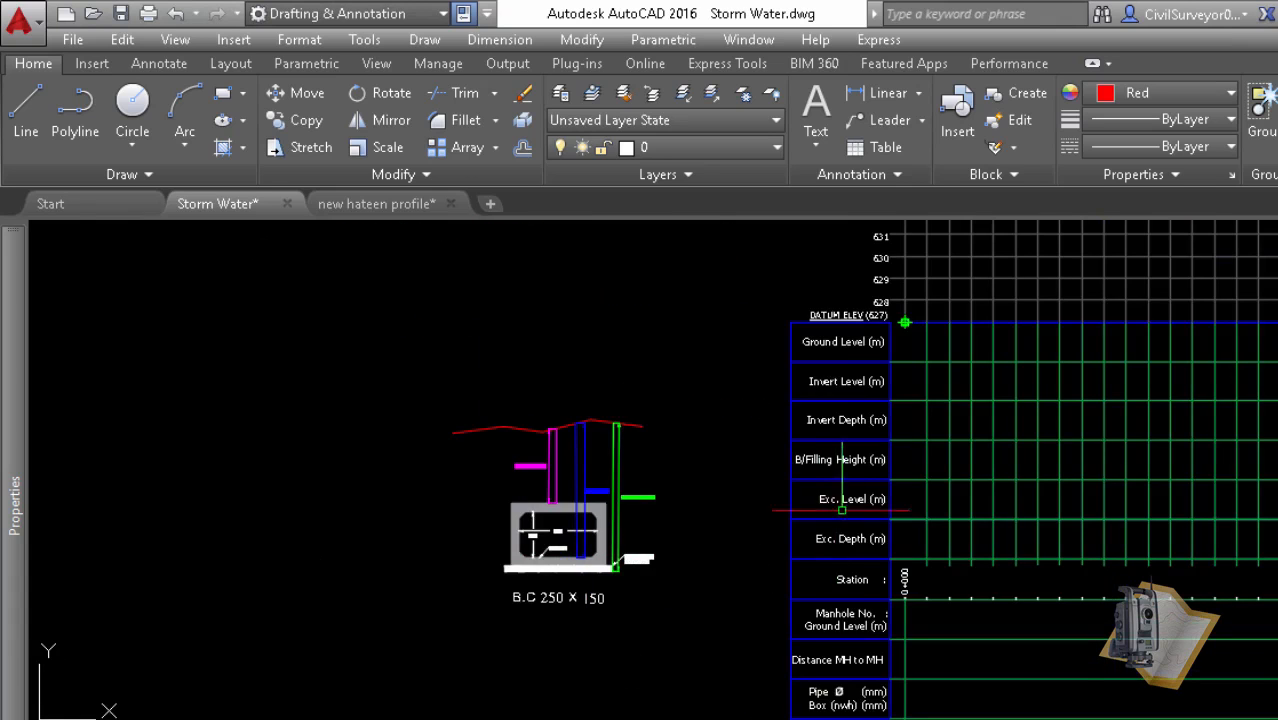
scroll(829, 340, "up", 4)
middle_click_drag(829, 340, 740, 474)
scroll(492, 633, "down", 6)
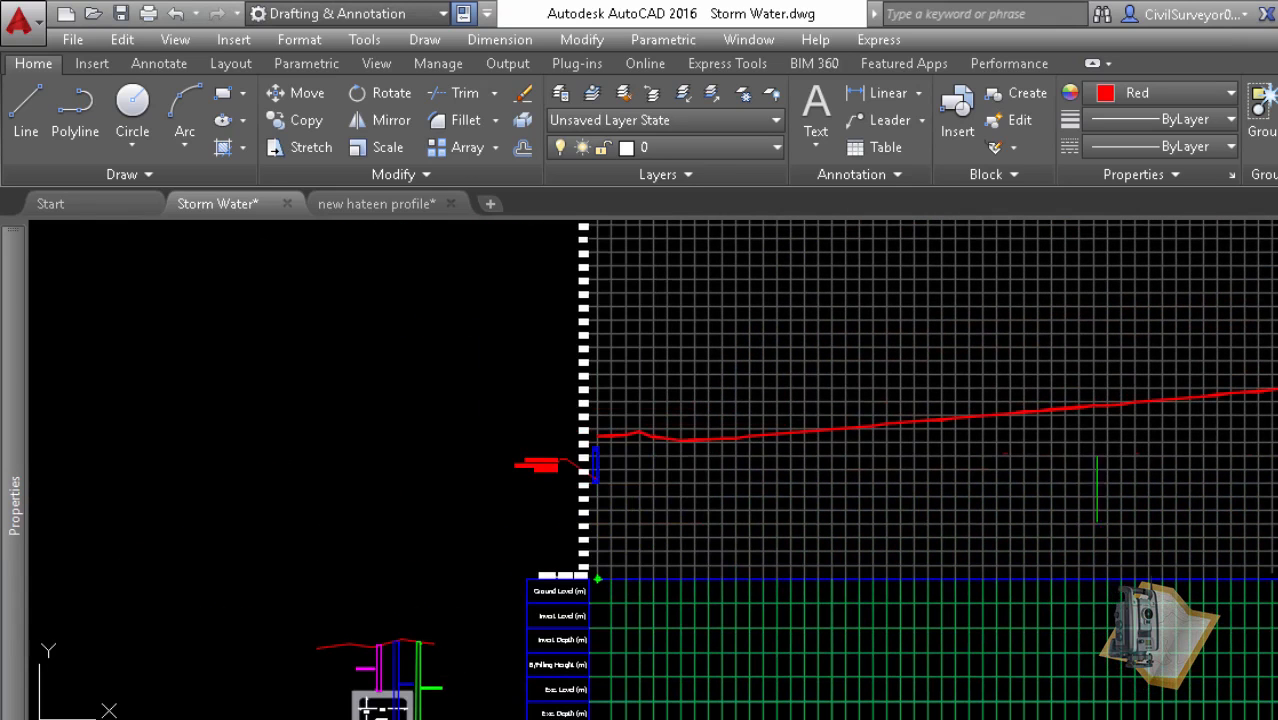
- Trace the ground line across the profile grid from the datum end towards the far end
mouse_move(1215, 460)
middle_mouse_down()
mouse_move(927, 447)
mouse_move(732, 463)
middle_mouse_up()
scroll(484, 454, "down", 4)
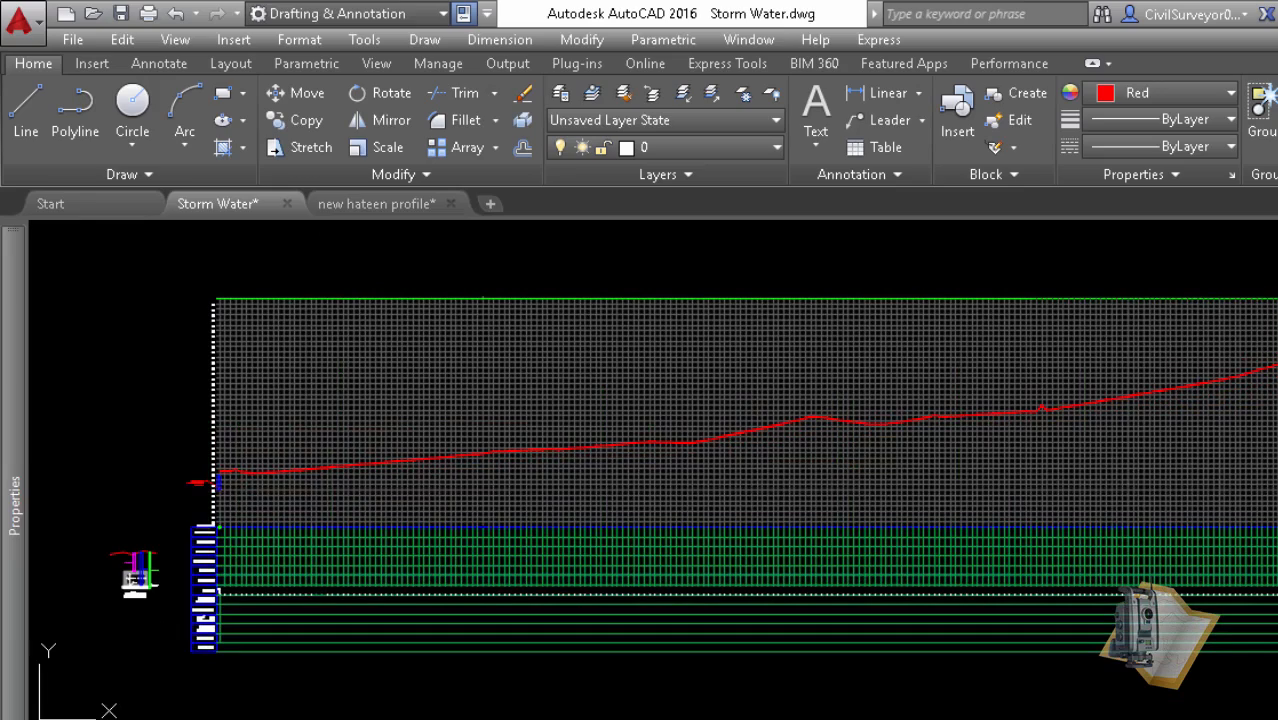
middle_click_drag(208, 477, 368, 440)
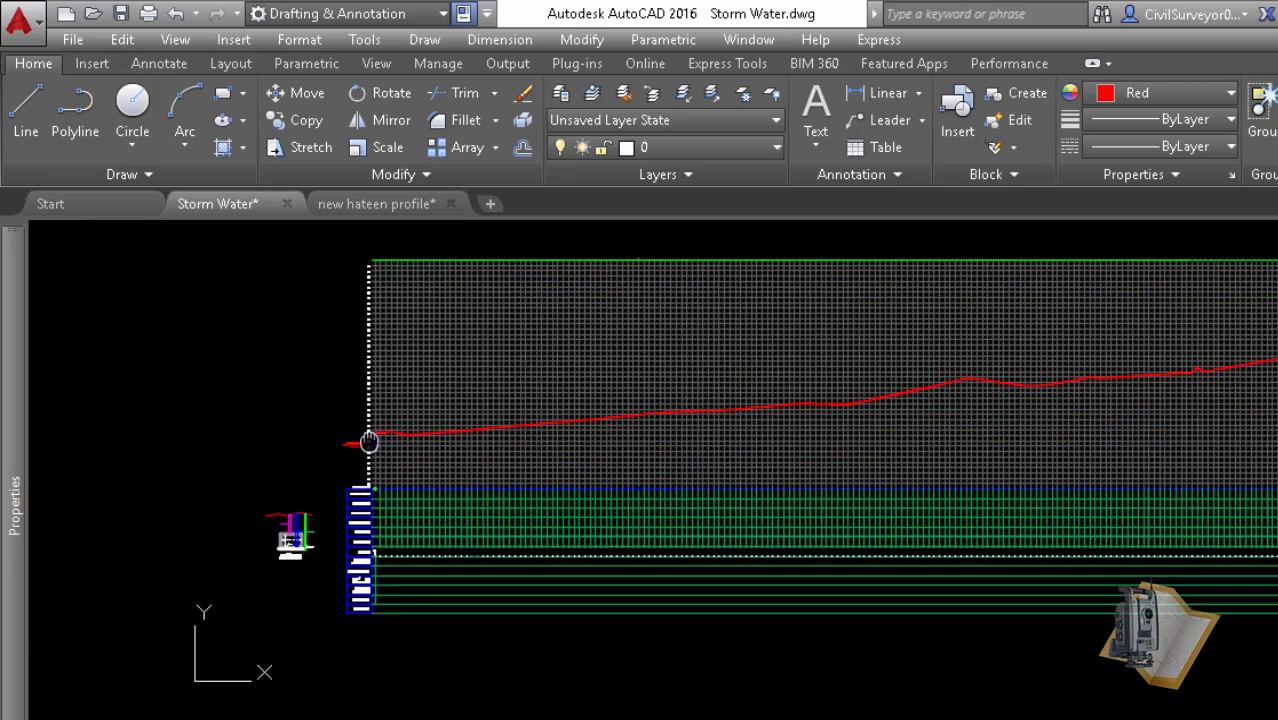
scroll(372, 471, "down", 3)
scroll(387, 494, "up", 3)
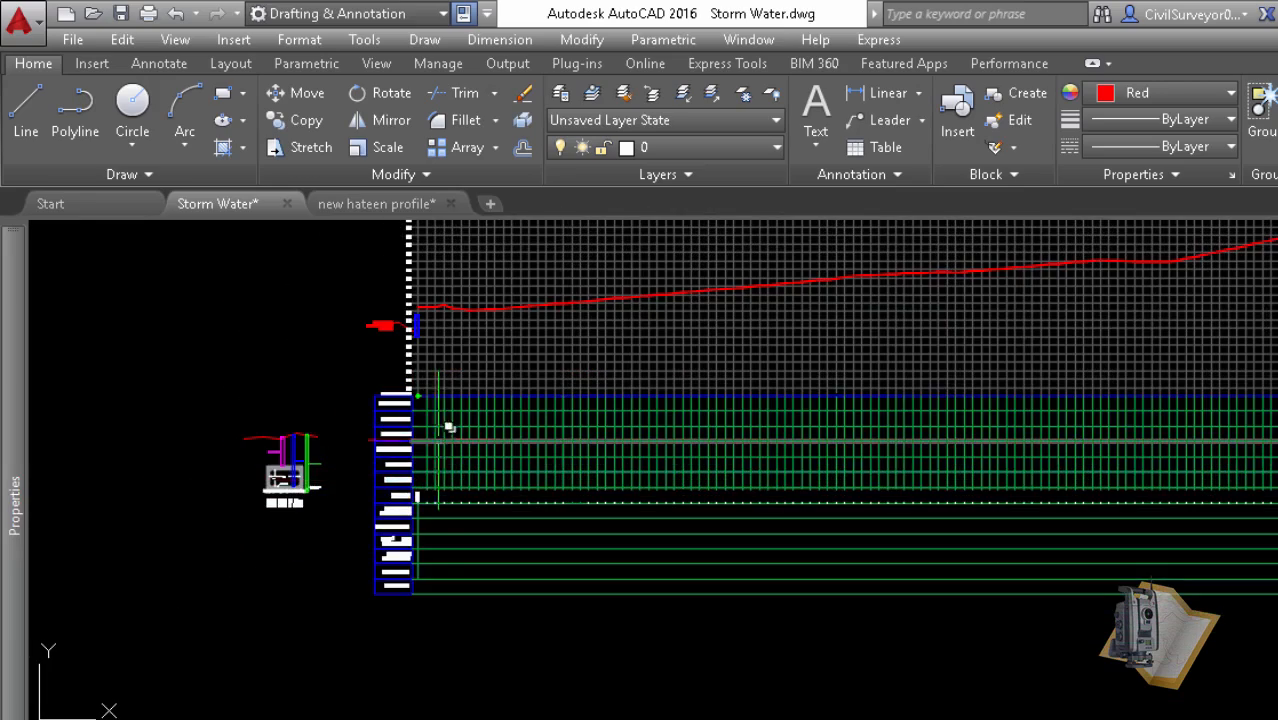
scroll(360, 505, "up", 3)
scroll(360, 505, "down", 3)
middle_click_drag(377, 434, 437, 462)
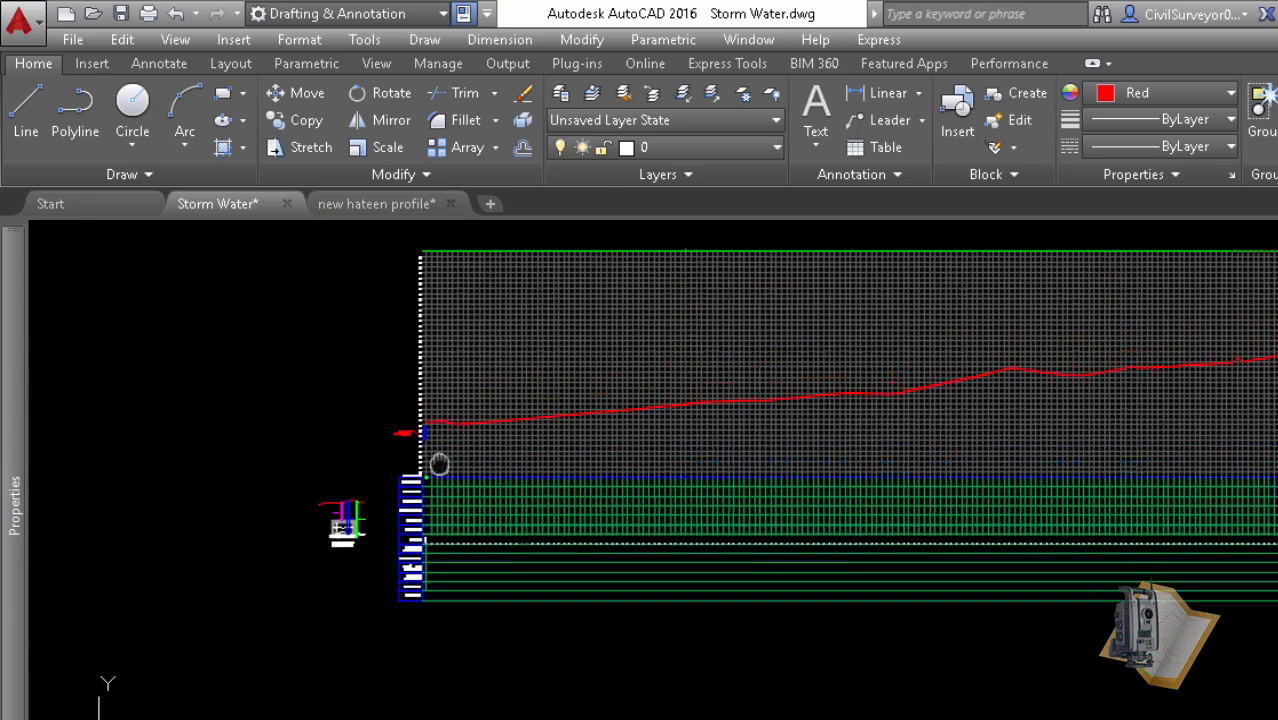
mouse_move(1277, 358)
middle_mouse_down()
mouse_move(1229, 376)
mouse_move(1018, 385)
middle_mouse_up()
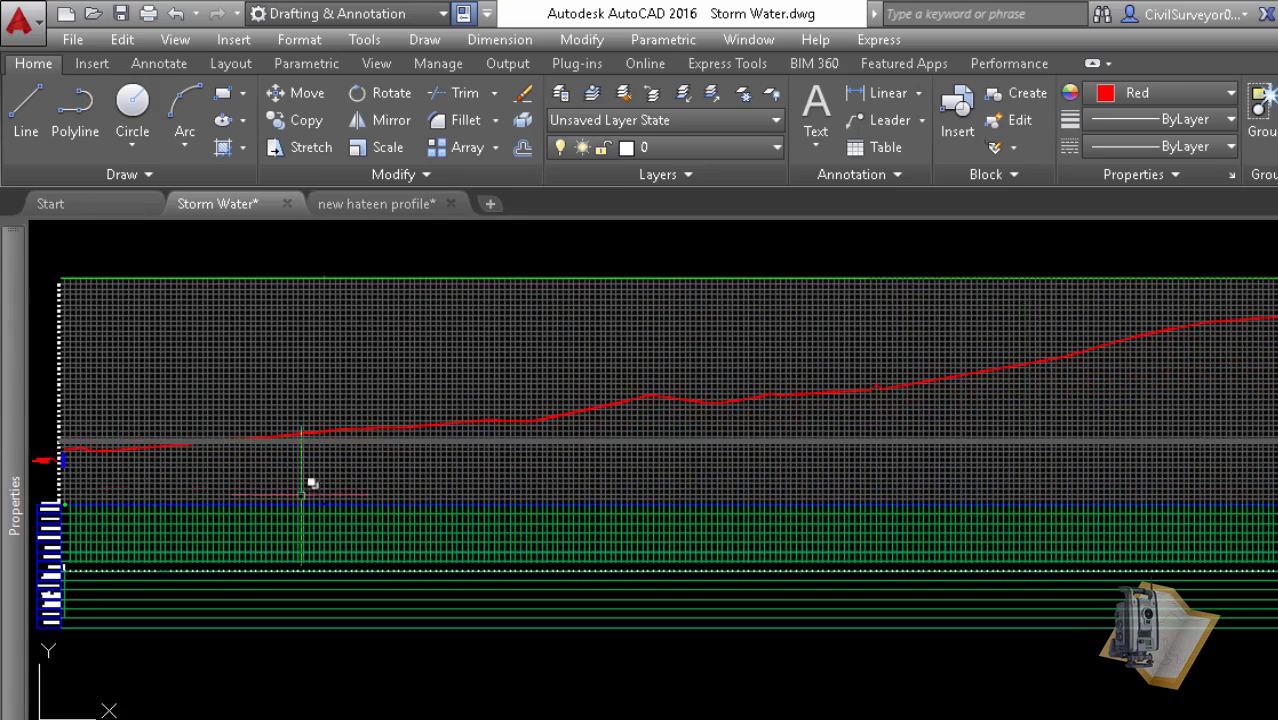
middle_click_drag(547, 447, 634, 417)
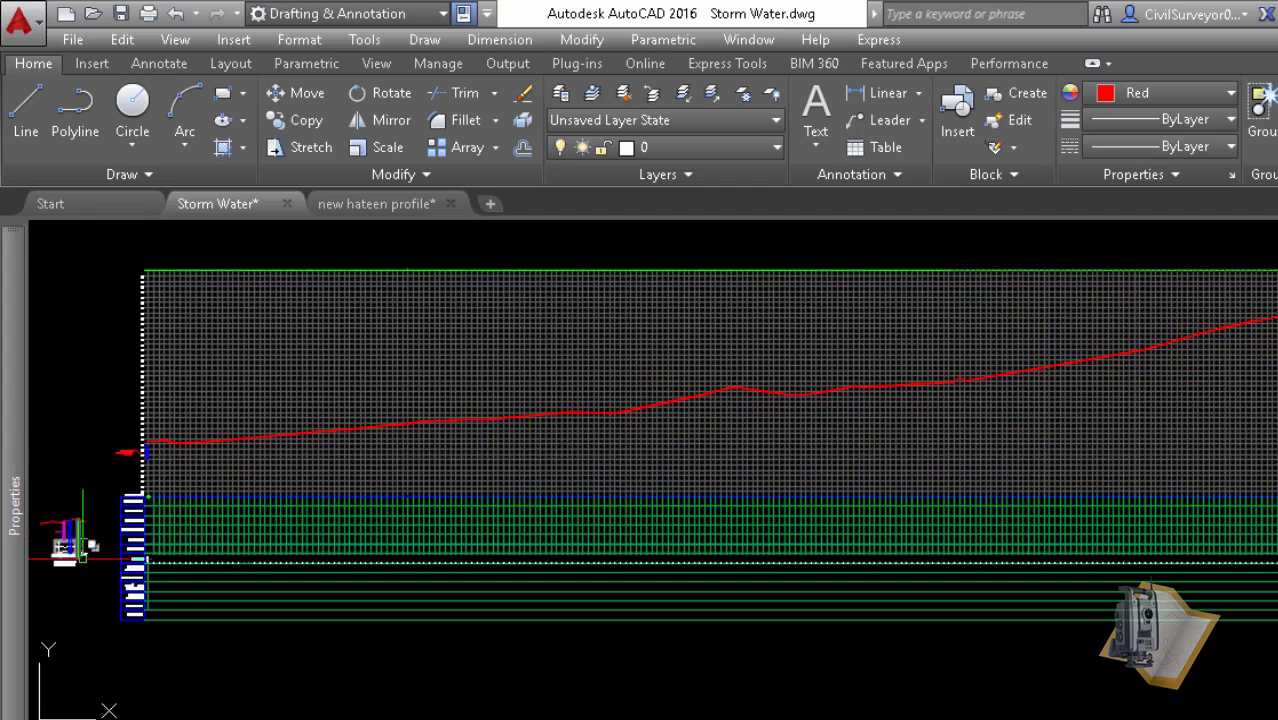
- Check the data table rows from Ground Level to Exc. Depth against the neighbouring box culvert section
middle_click_drag(97, 560, 262, 528)
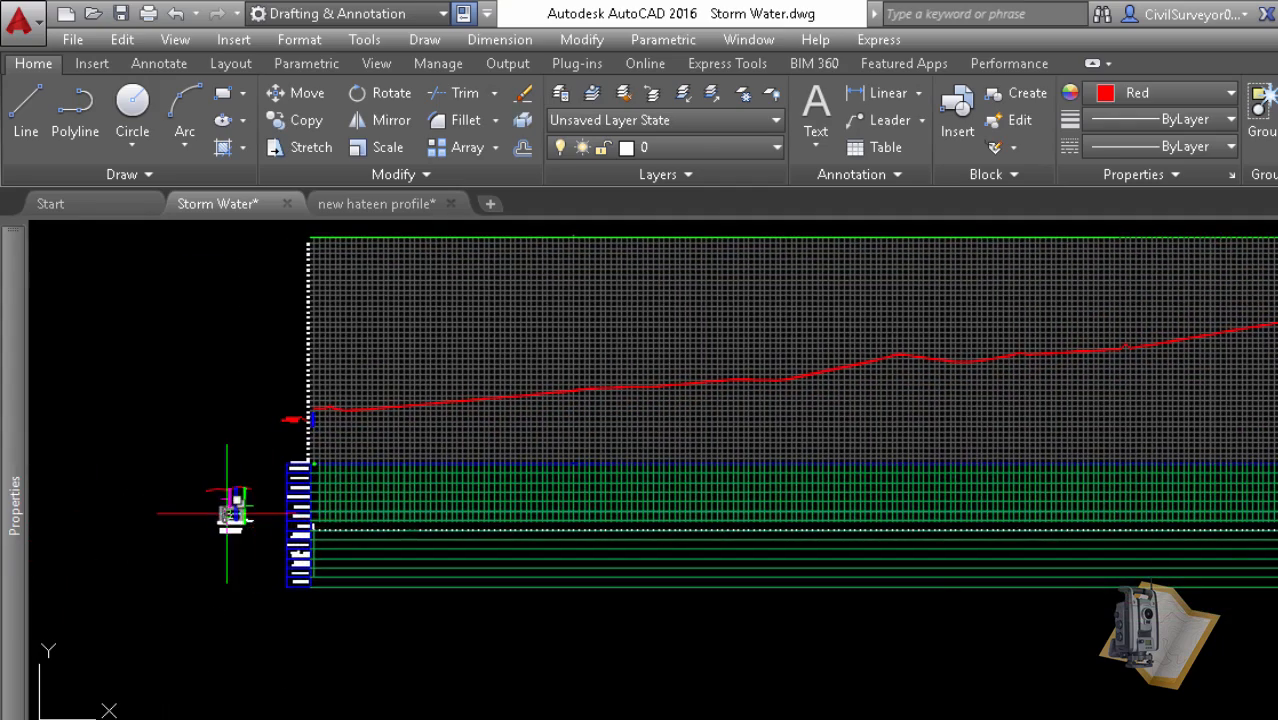
scroll(259, 493, "up", 5)
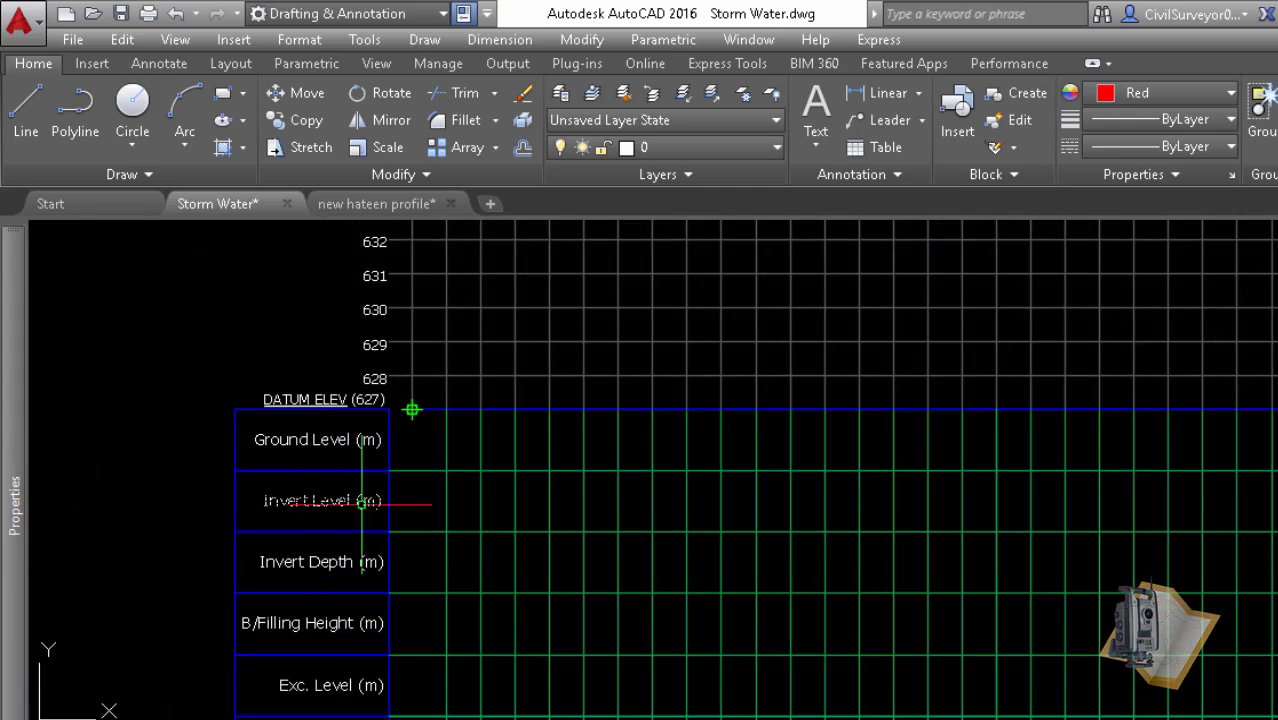
scroll(362, 502, "down", 4)
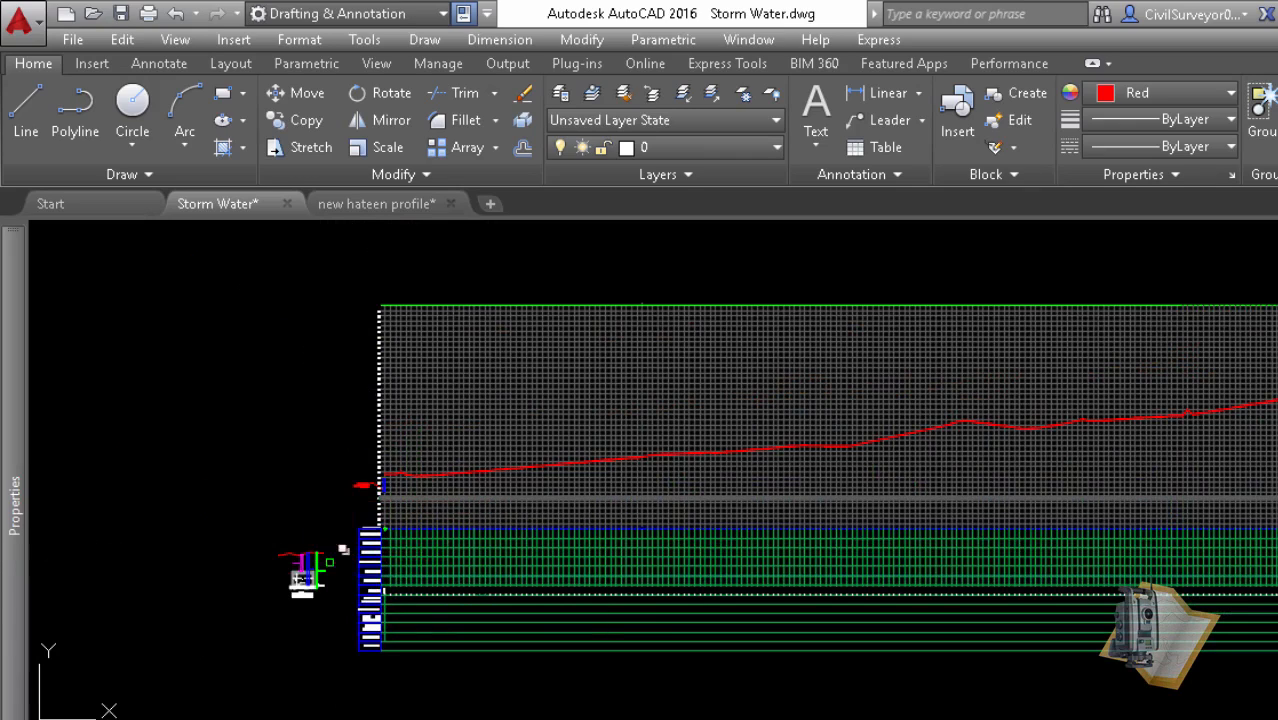
scroll(332, 572, "up", 2)
scroll(345, 565, "up", 5)
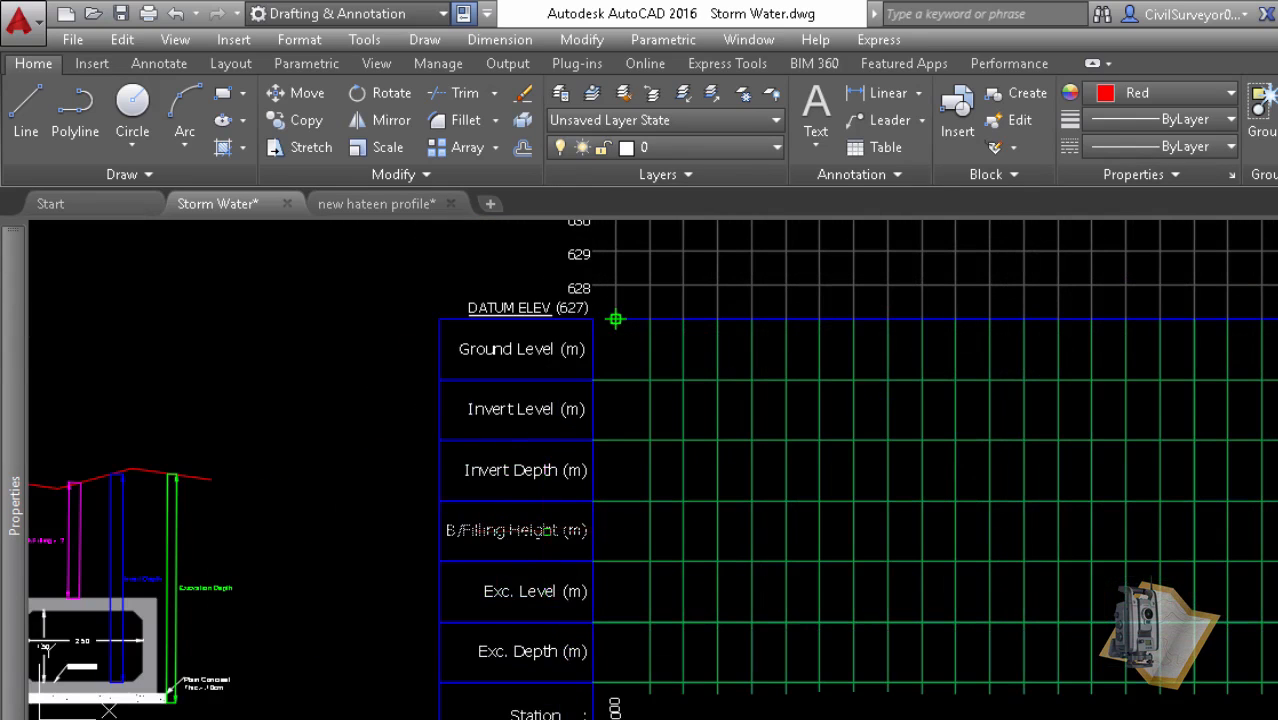
- Inspect the culvert section's Back Filling dimension from the ground line down to the top slab
middle_click_drag(290, 555, 608, 531)
scroll(400, 470, "up", 5)
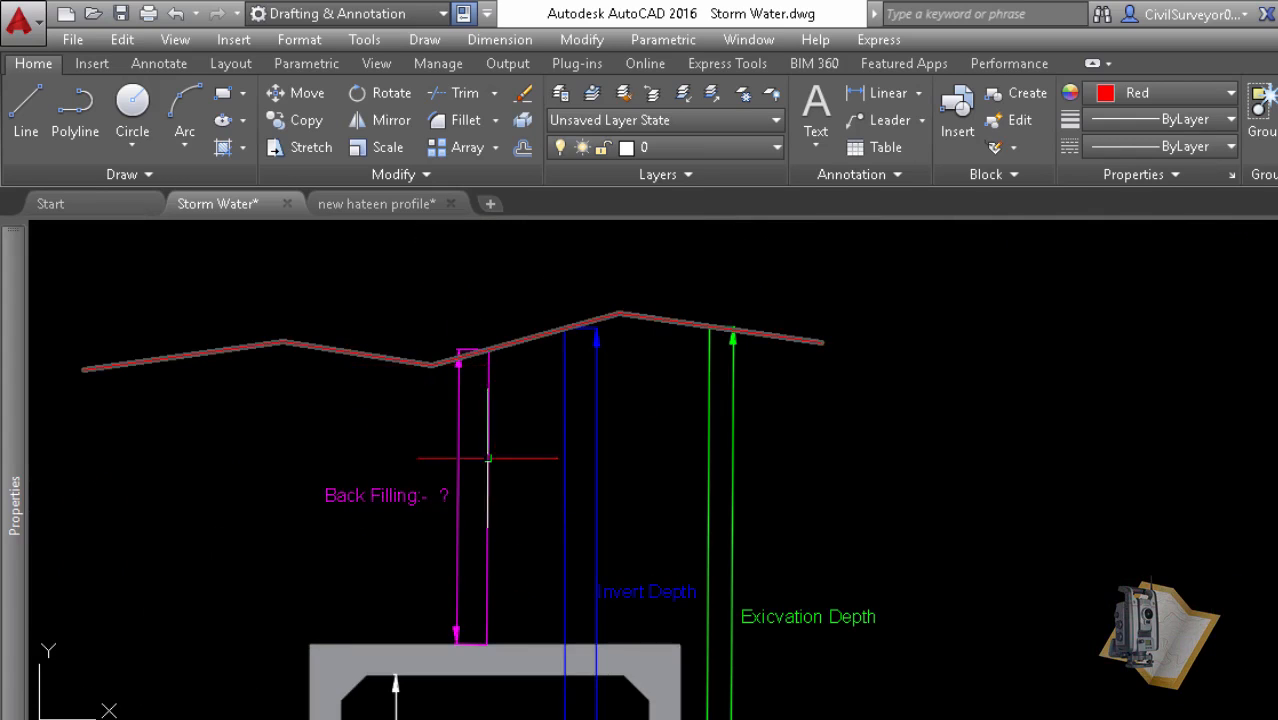
middle_click_drag(490, 467, 525, 426)
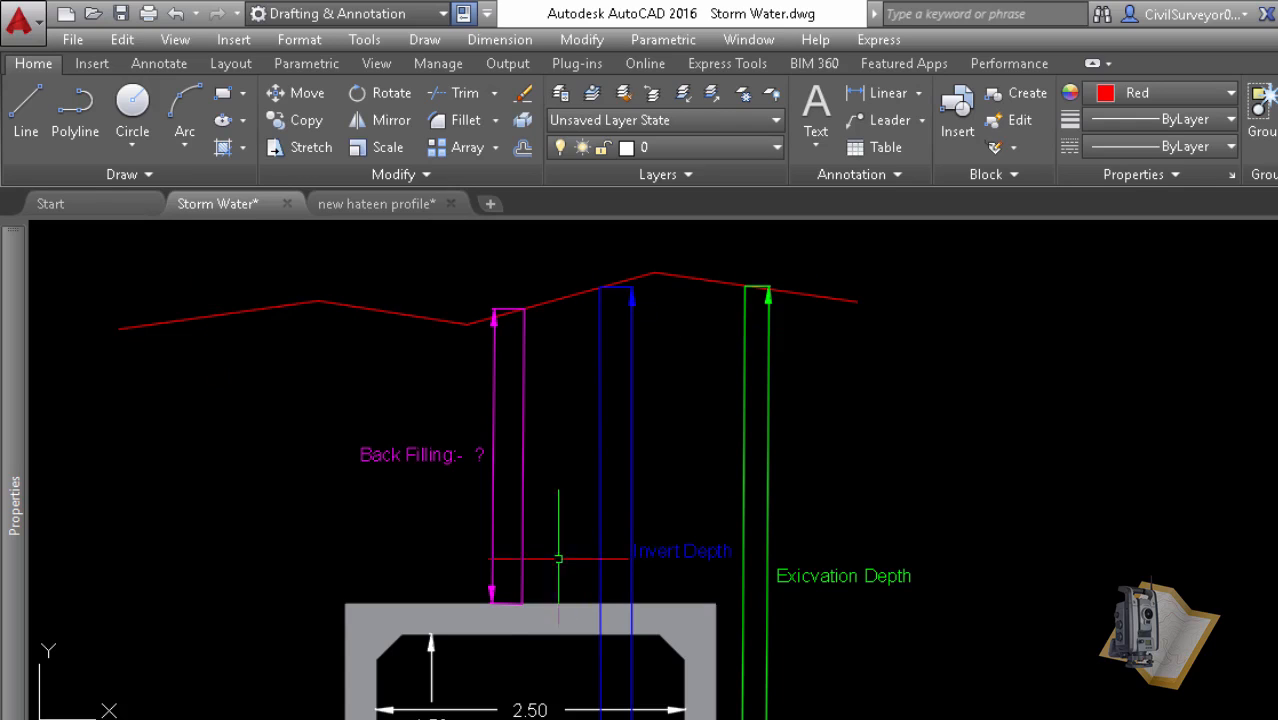
middle_click_drag(500, 594, 523, 538)
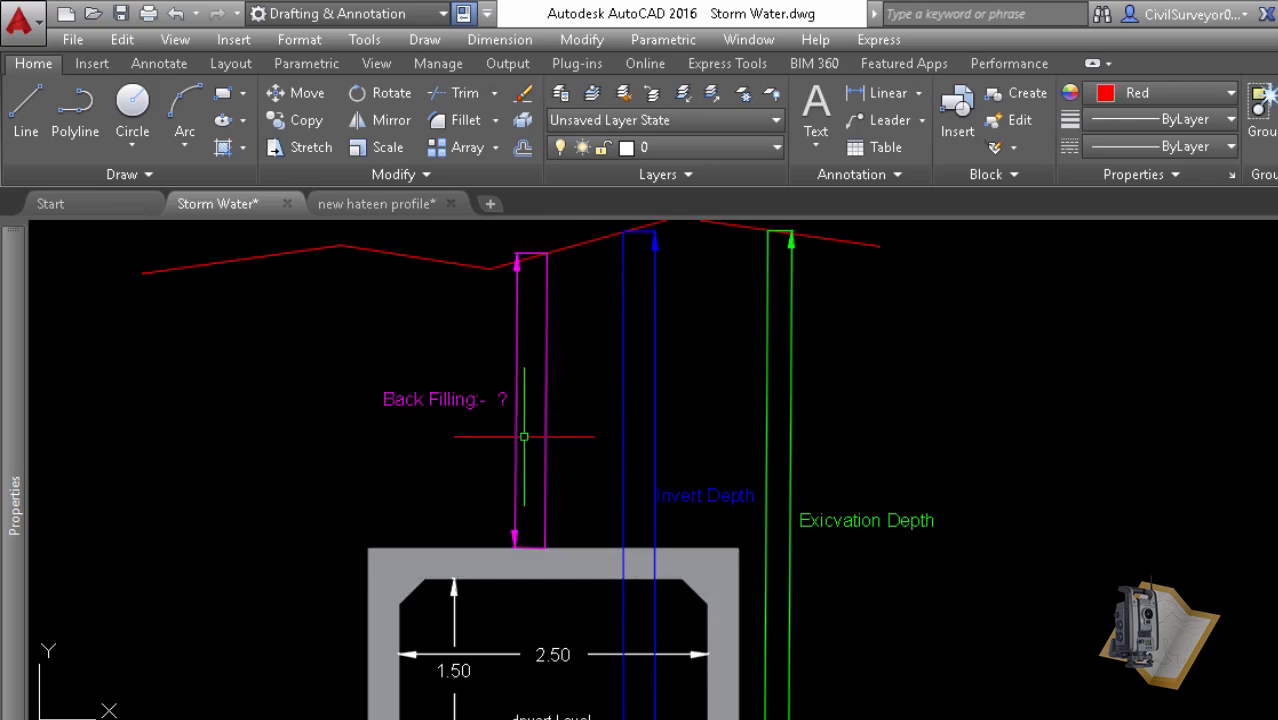
- Examine the Back Filling extent between the ground line and the outer face of the box culvert's top slab
middle_click_drag(525, 337, 496, 362)
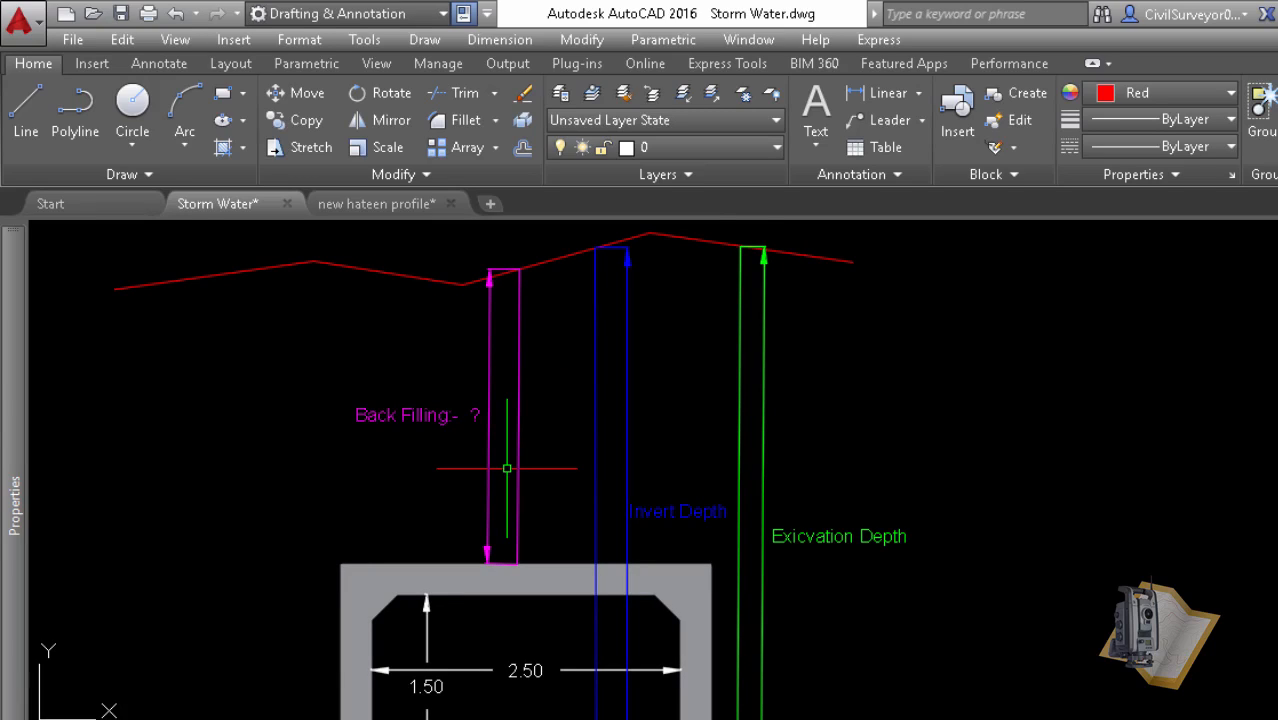
scroll(507, 468, "down", 6)
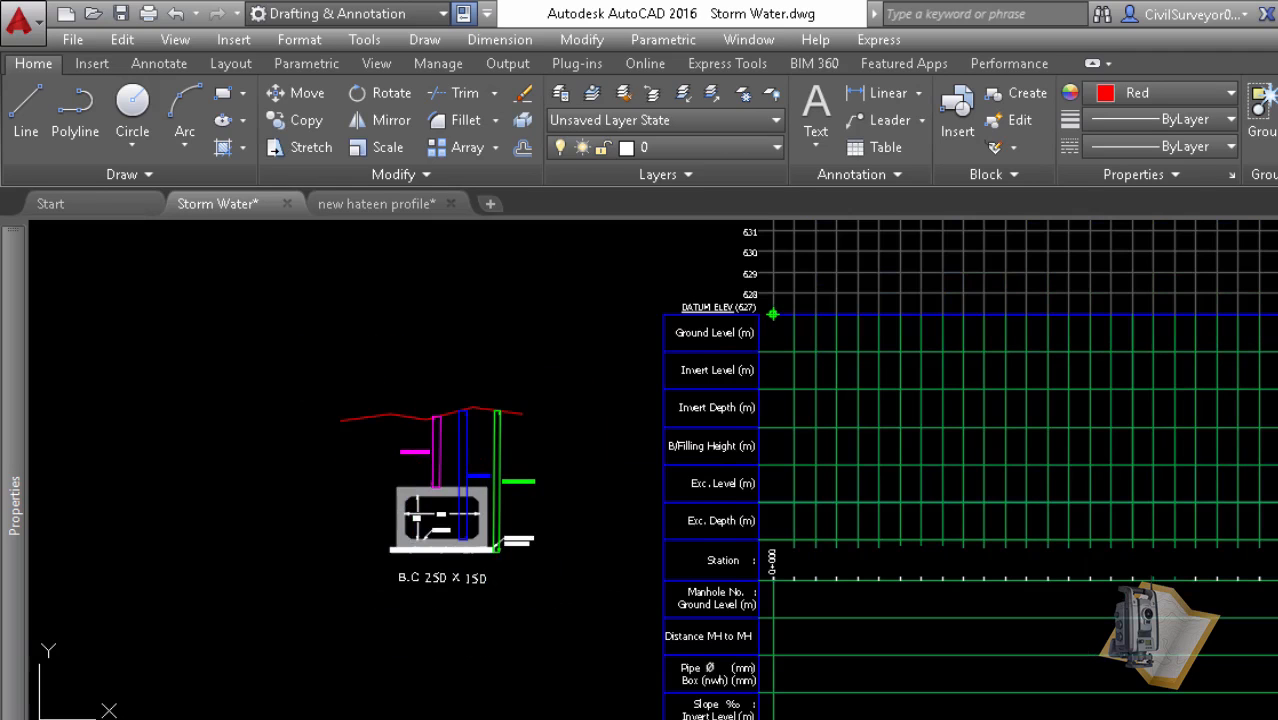
scroll(438, 436, "up", 5)
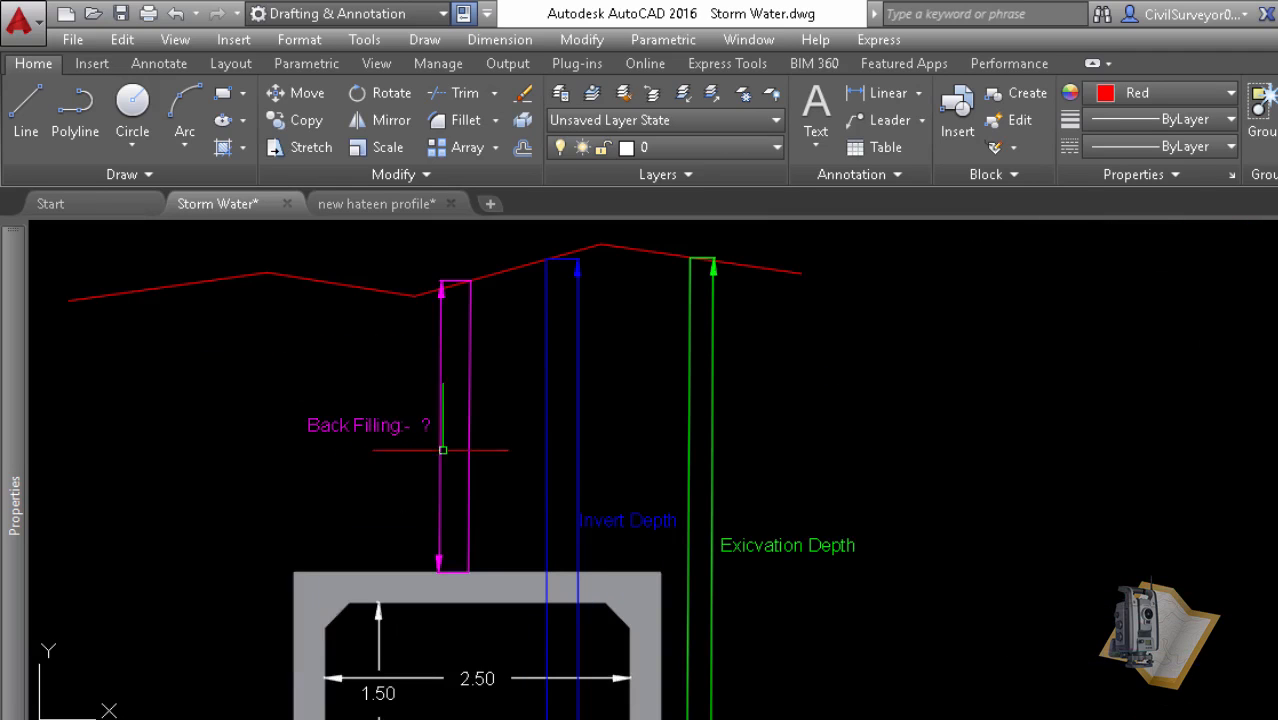
scroll(494, 404, "down", 3)
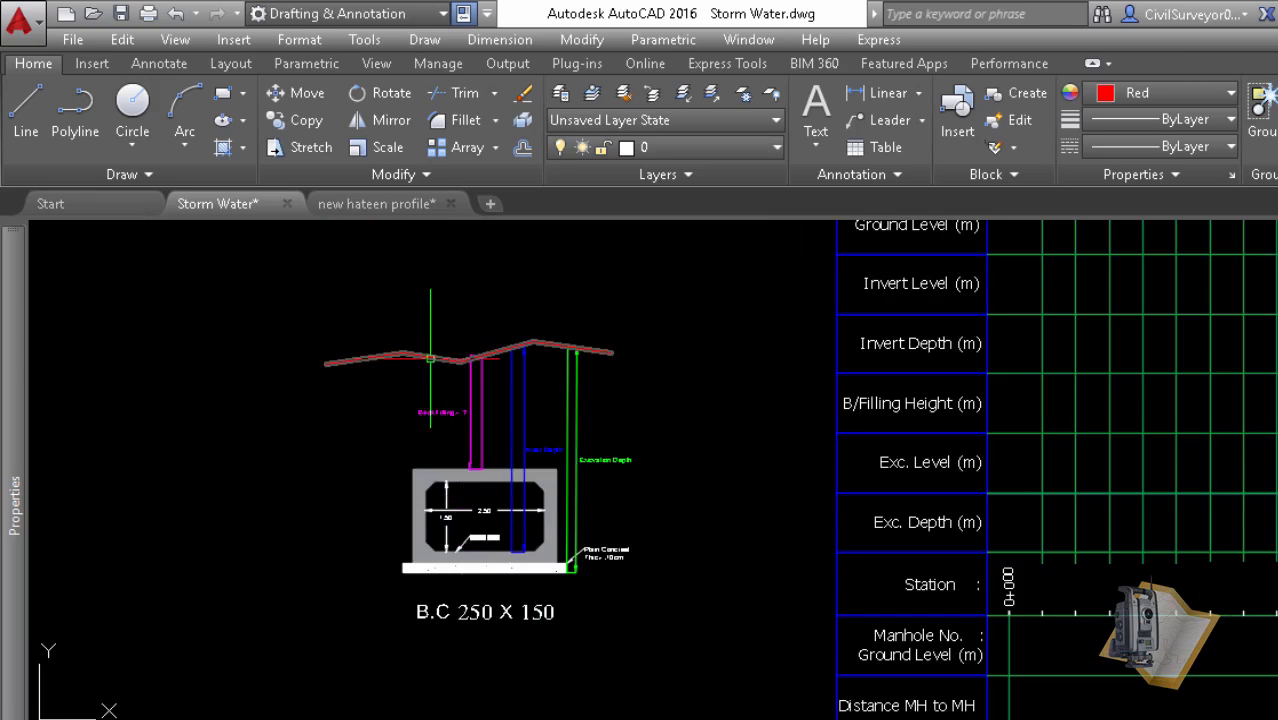
scroll(435, 356, "up", 6)
scroll(614, 333, "down", 5)
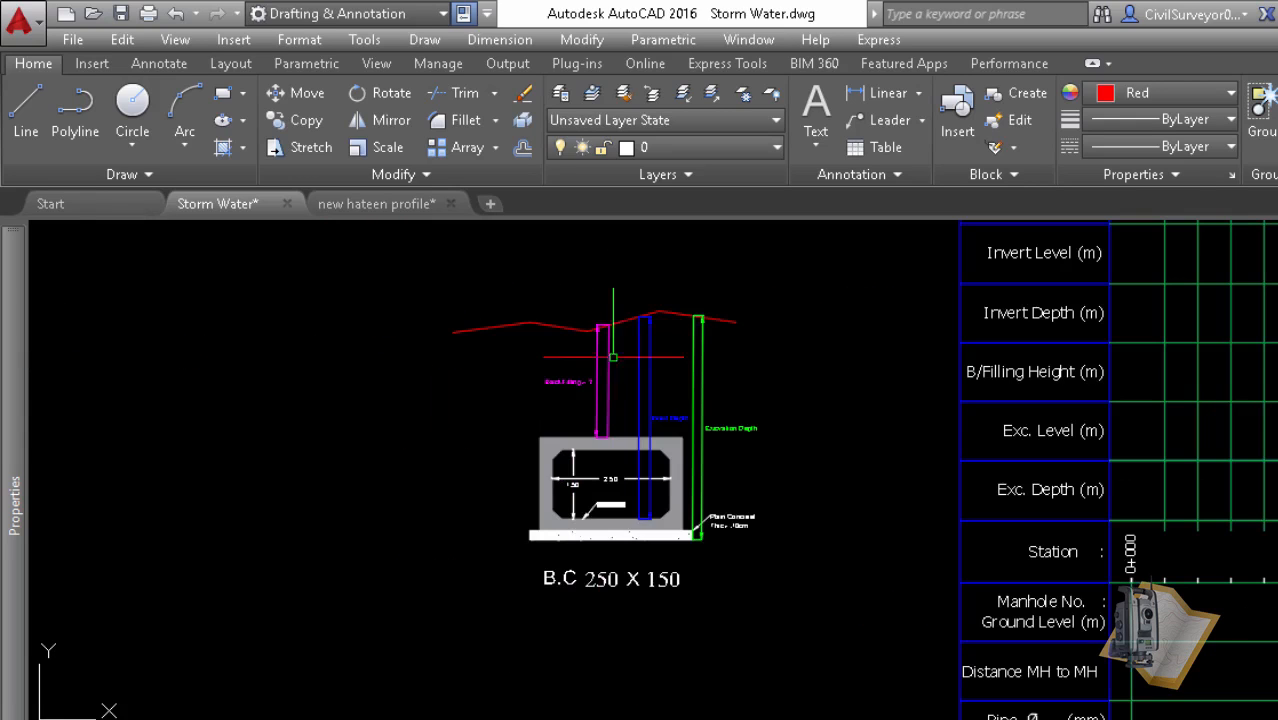
scroll(614, 421, "up", 4)
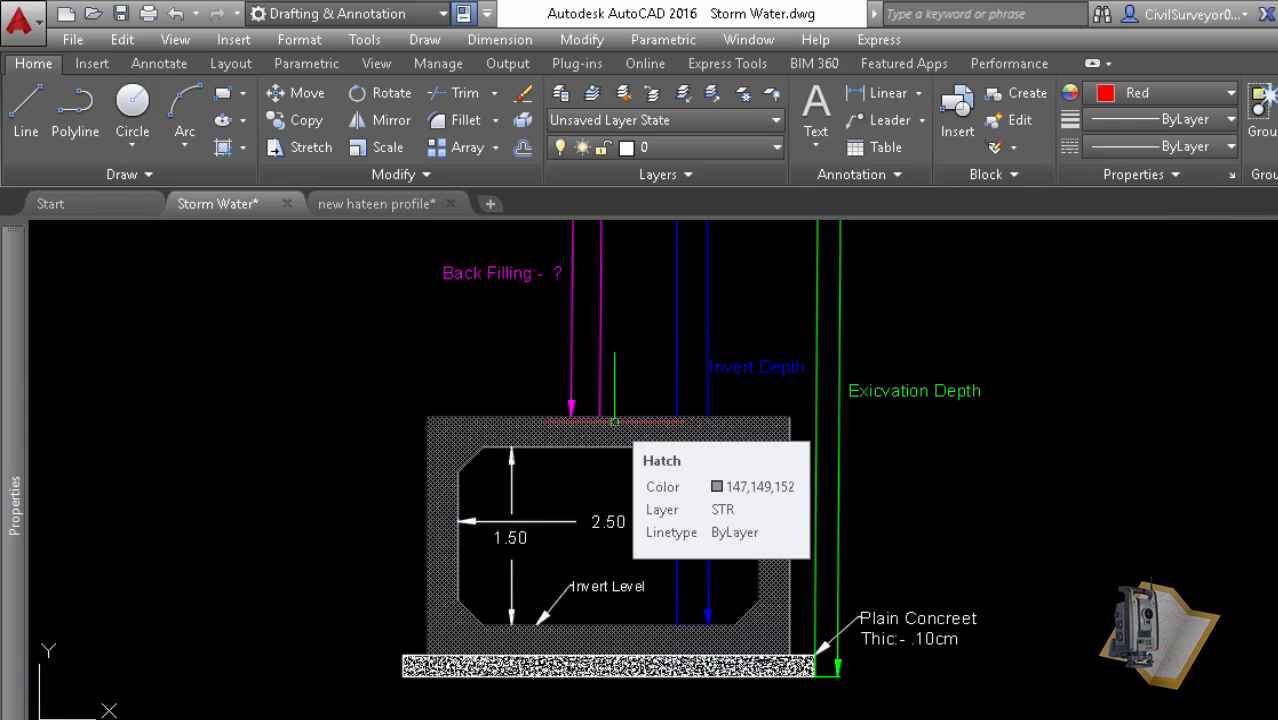
middle_click_drag(642, 314, 653, 470)
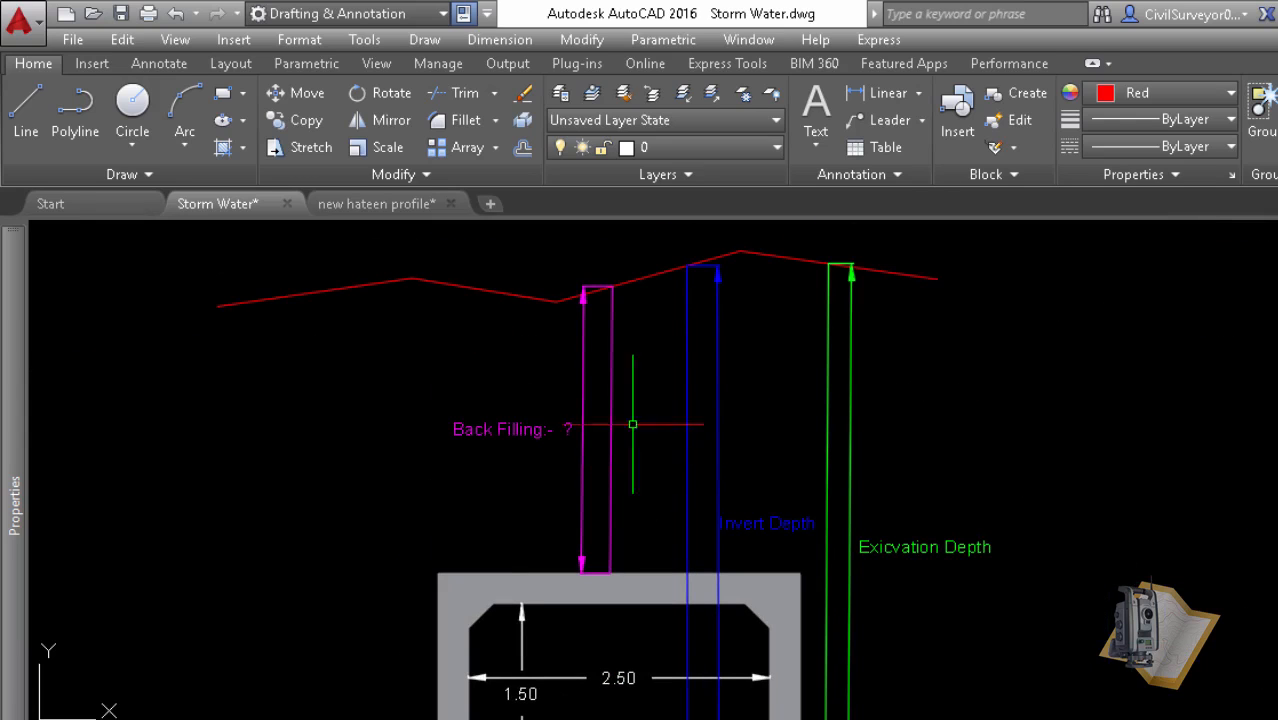
scroll(622, 335, "down", 2)
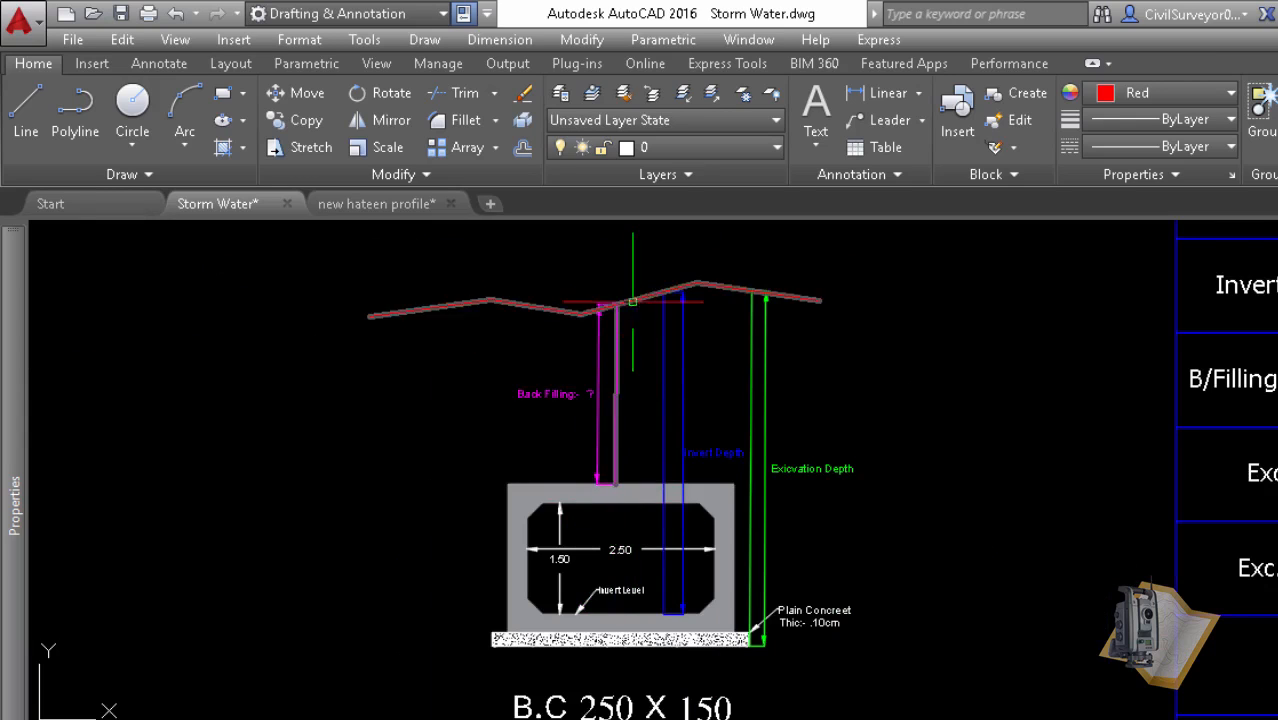
scroll(570, 640, "up", 2)
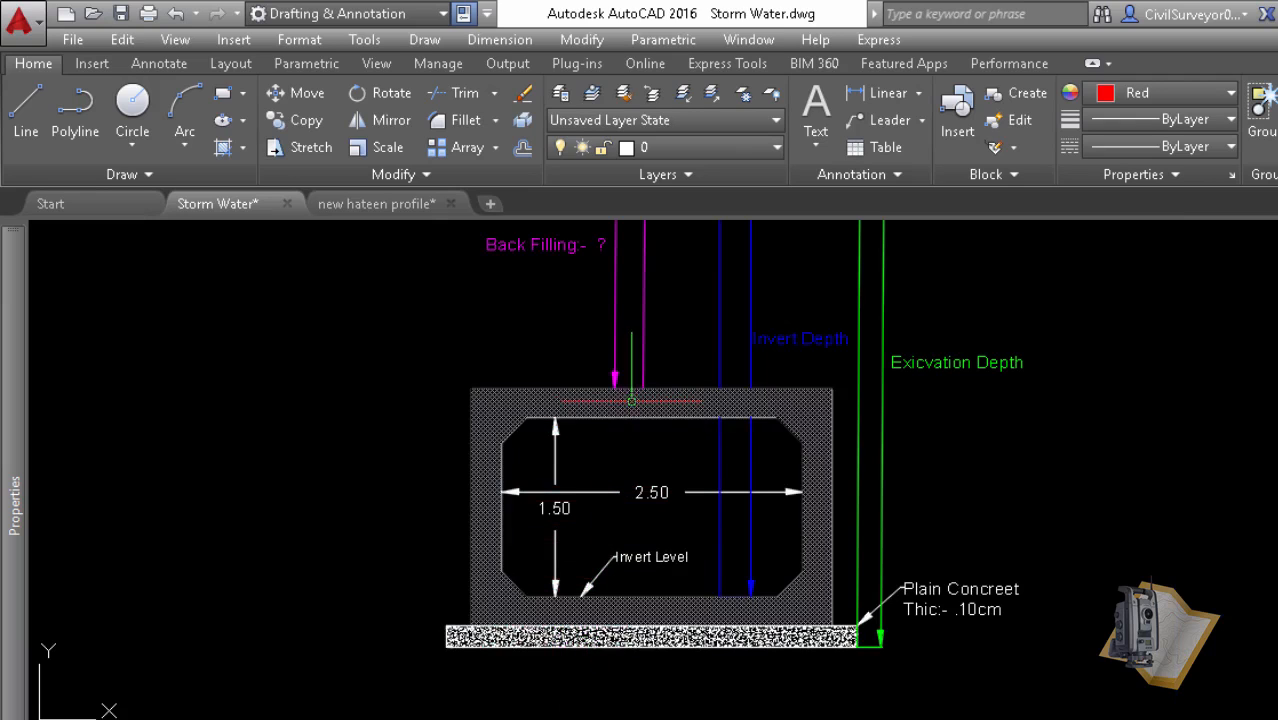
mouse_move(614, 395)
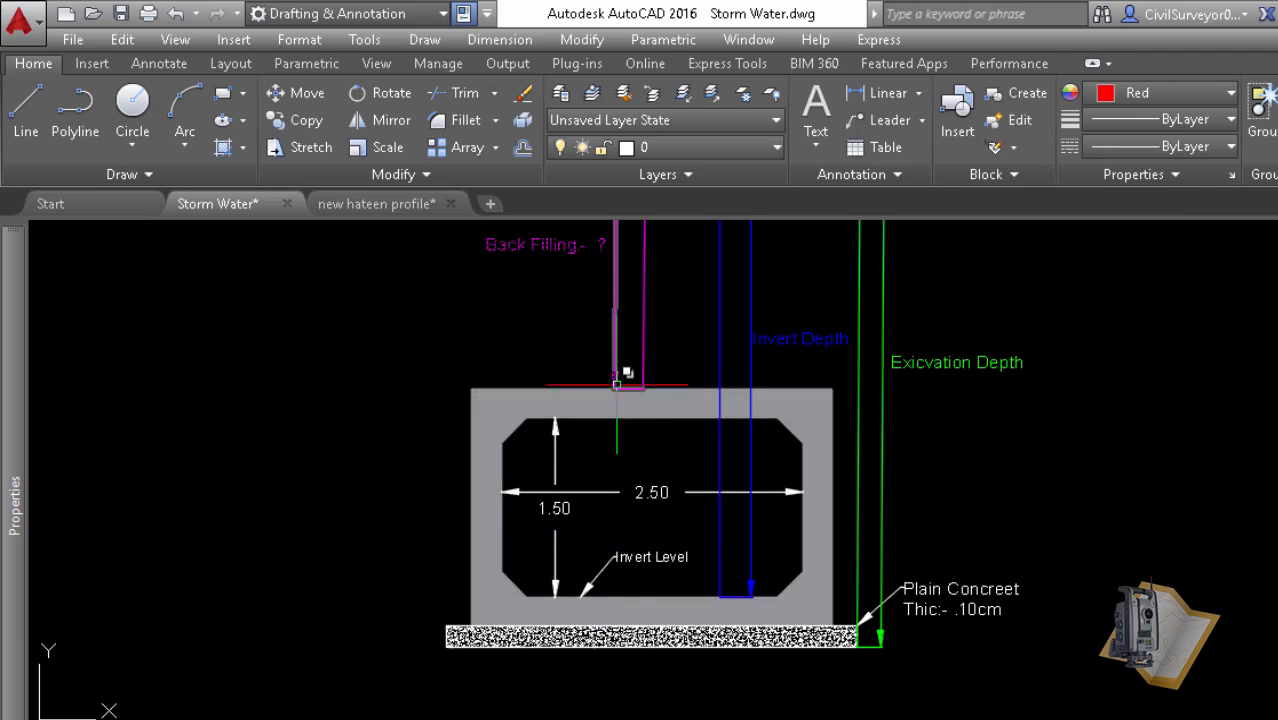
scroll(612, 383, "up", 2)
scroll(612, 383, "up", 2)
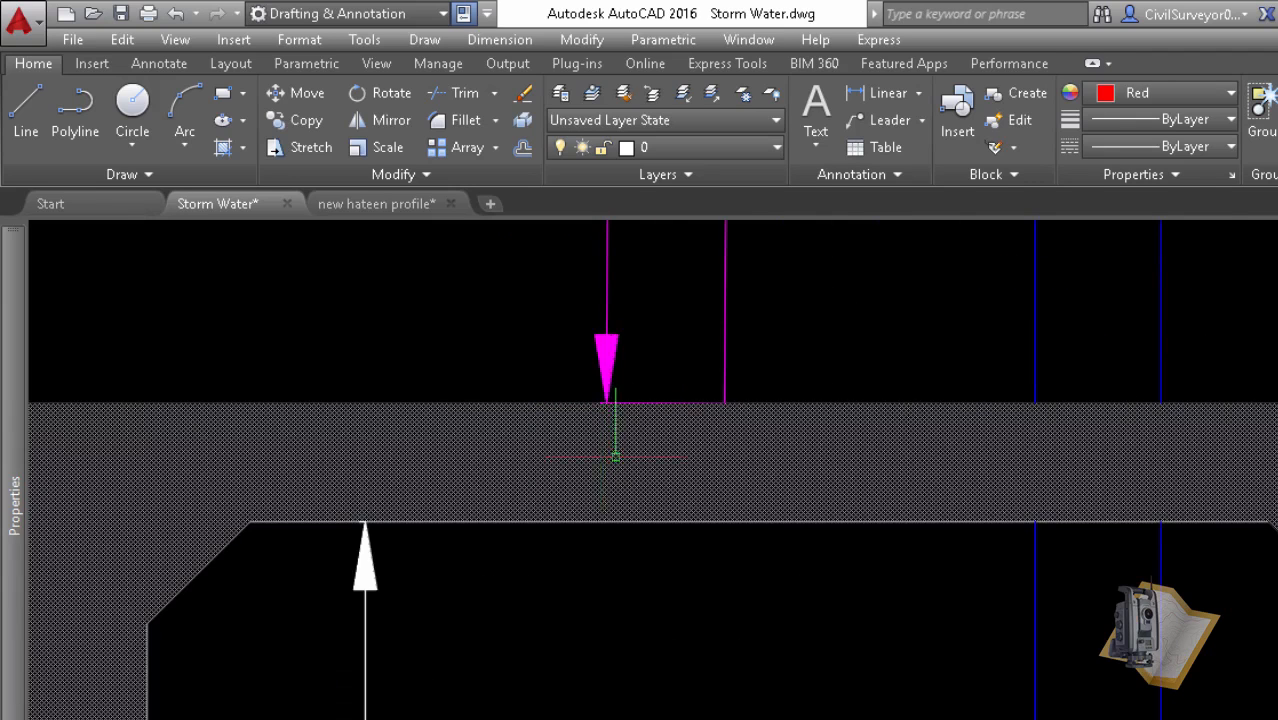
scroll(615, 456, "down", 5)
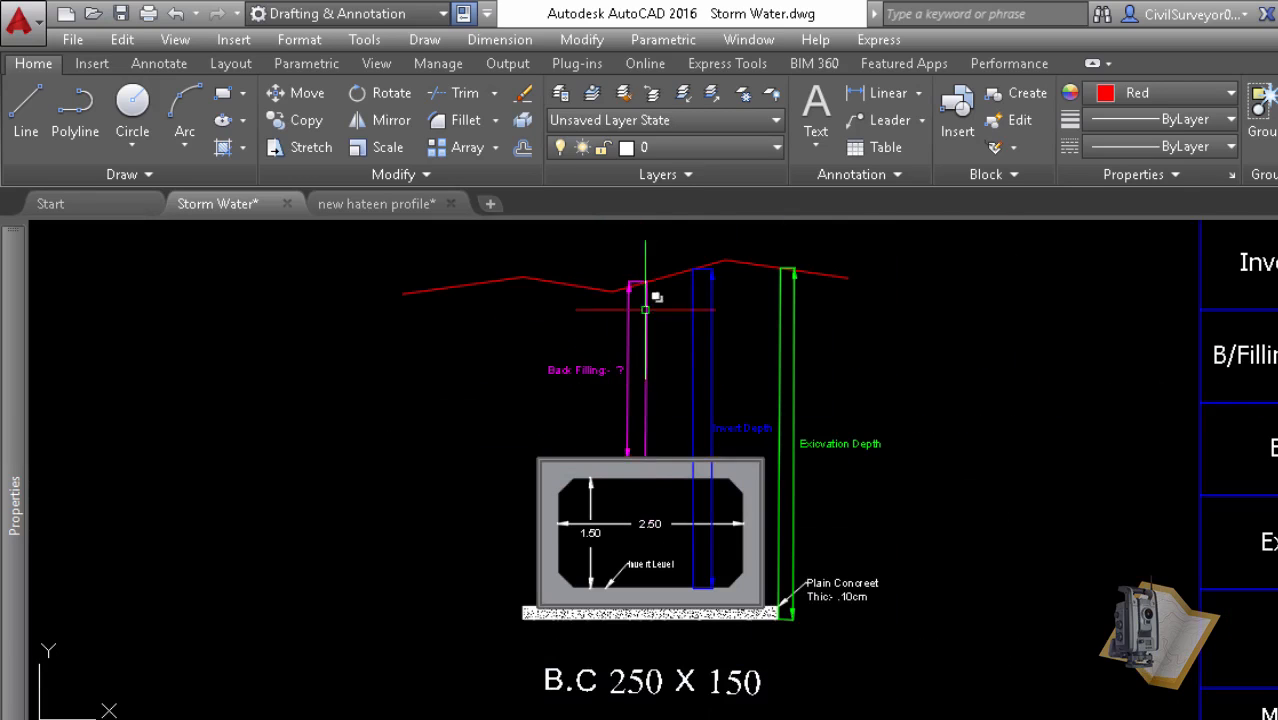
- Compare the section's excavation depth down to the plain concrete base with the table's Exc. Level and Exc. Depth rows
scroll(617, 423, "down", 4)
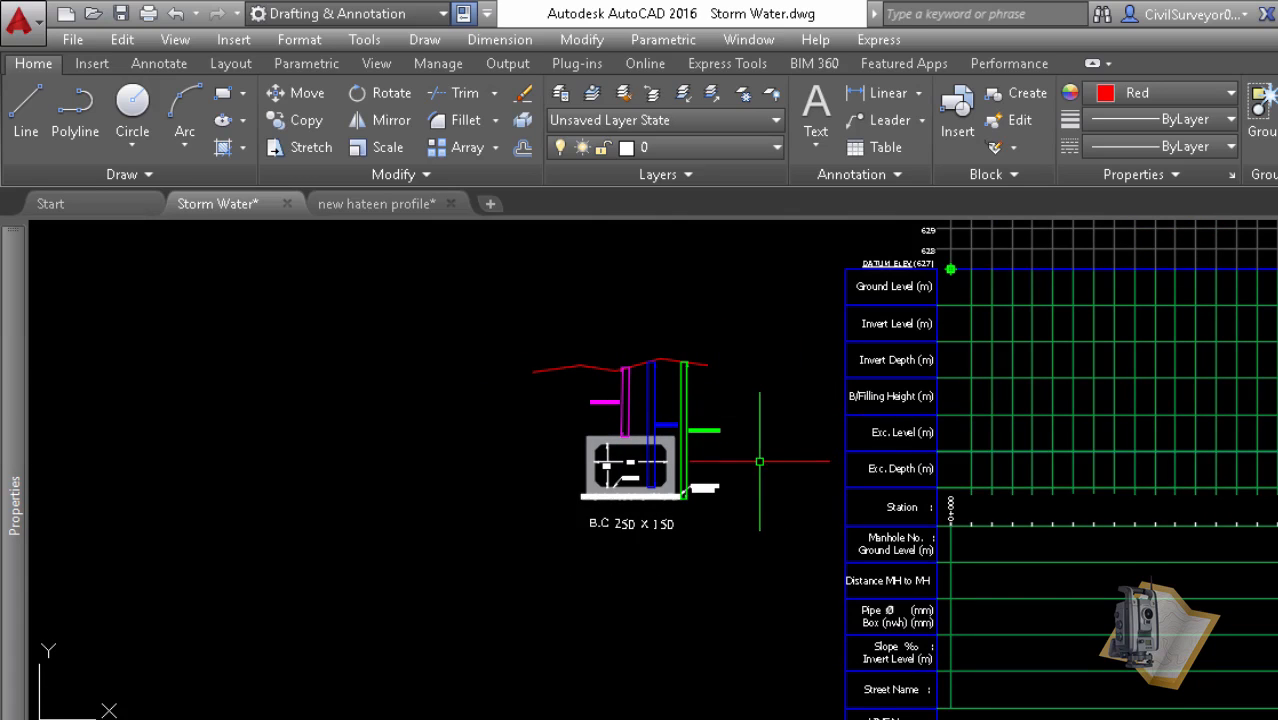
scroll(655, 412, "up", 4)
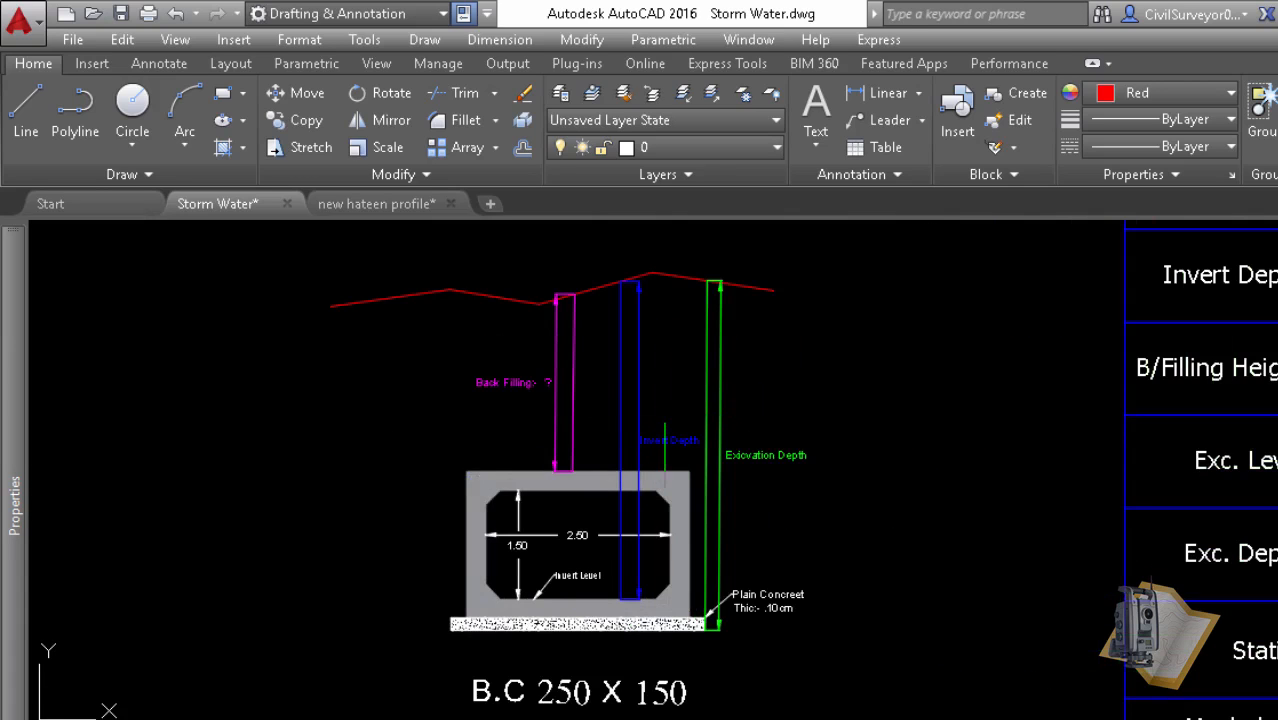
scroll(667, 423, "down", 3)
scroll(1153, 524, "up", 3)
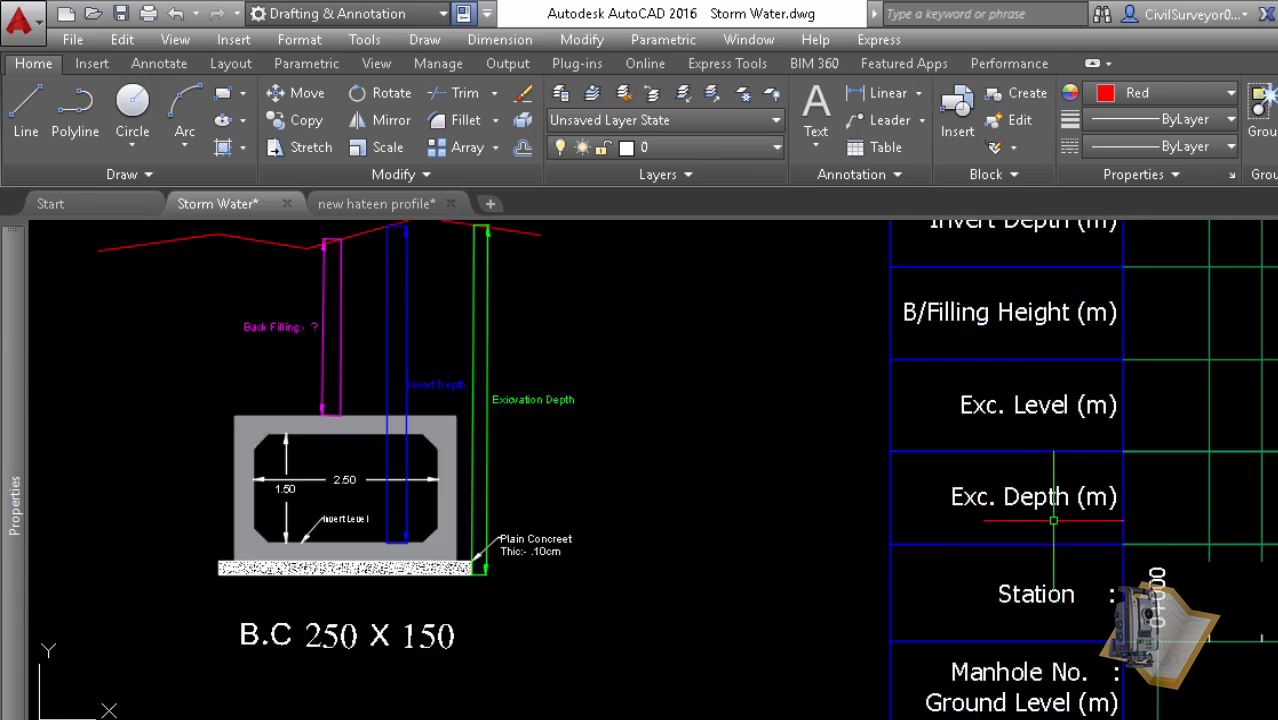
scroll(1058, 520, "down", 3)
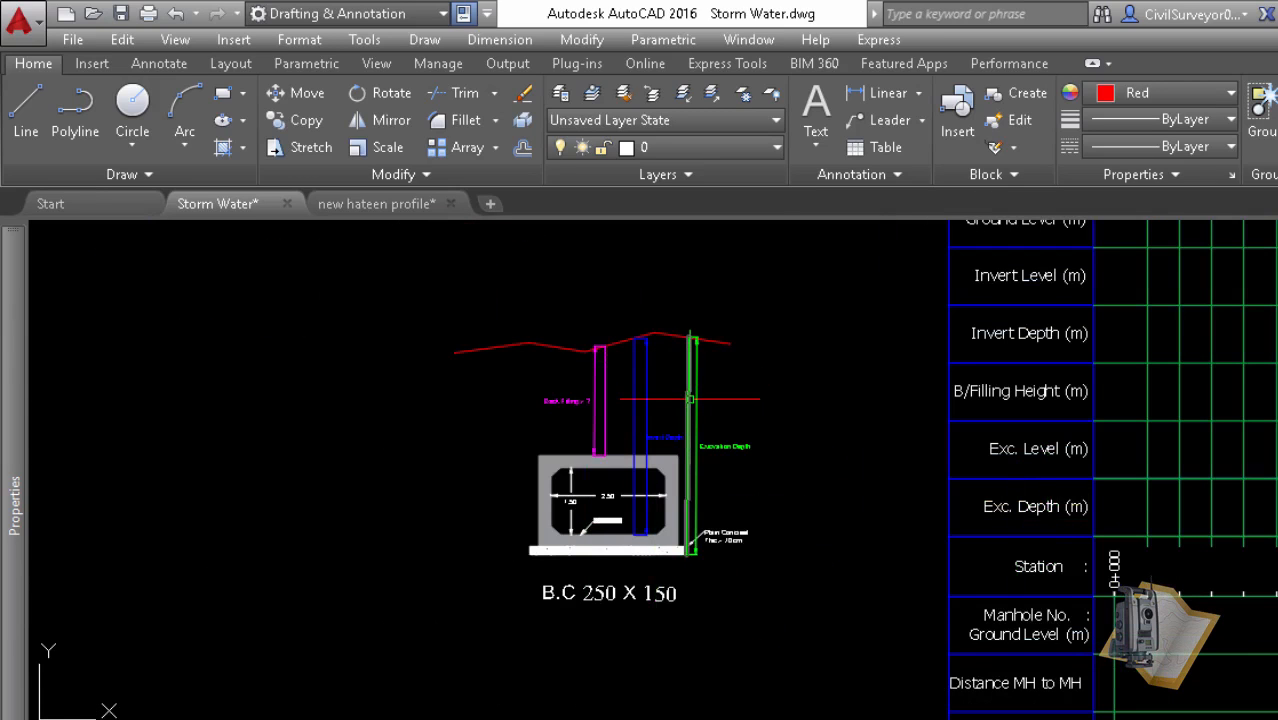
scroll(690, 480, "up", 4)
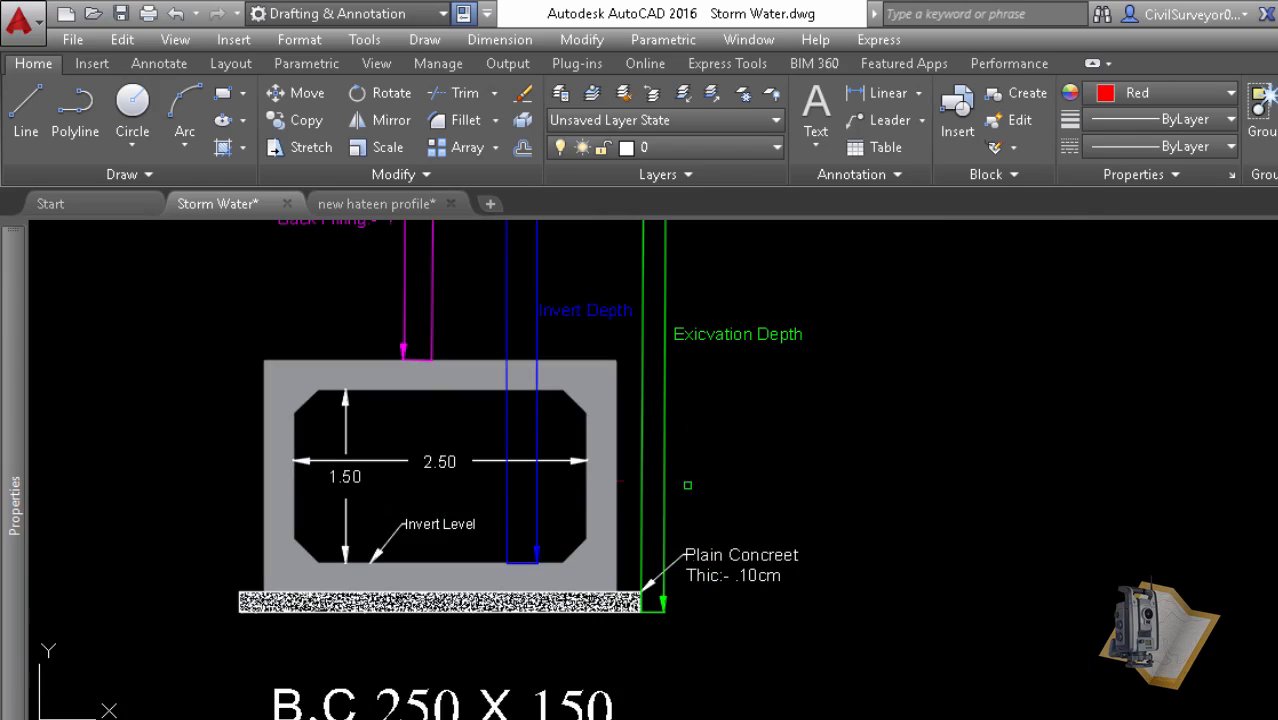
scroll(687, 485, "down", 5)
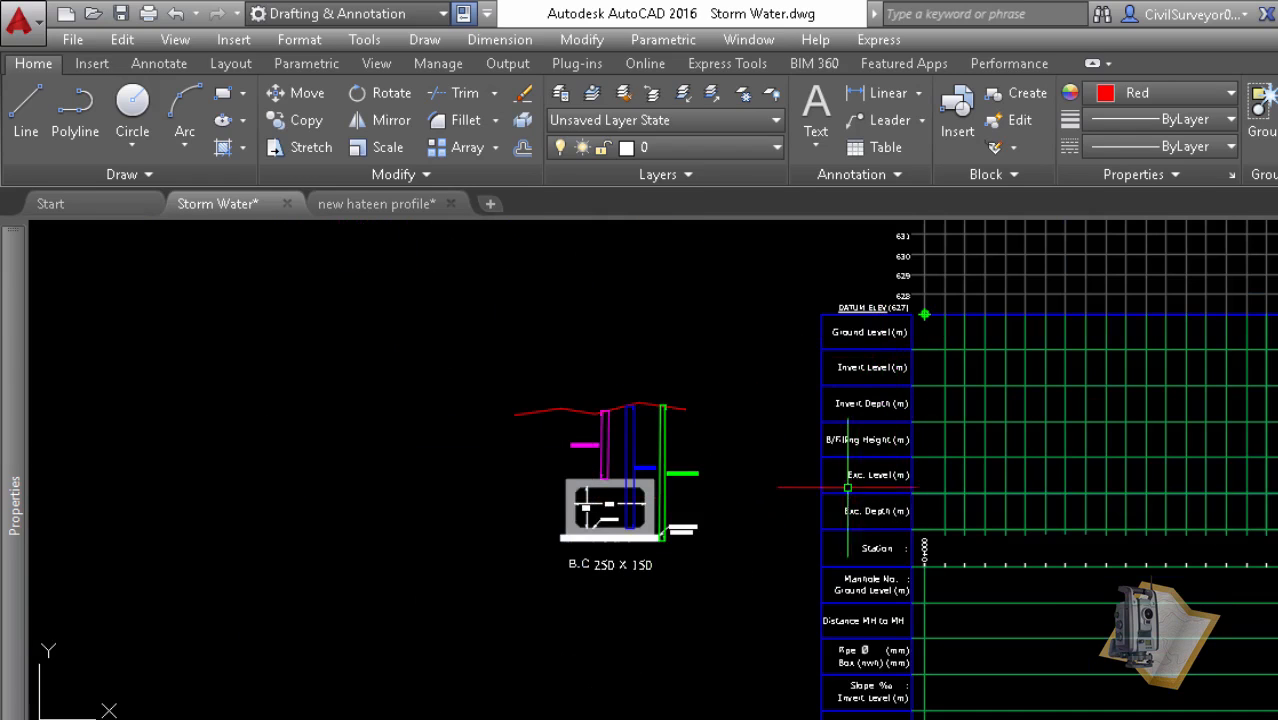
scroll(893, 418, "up", 4)
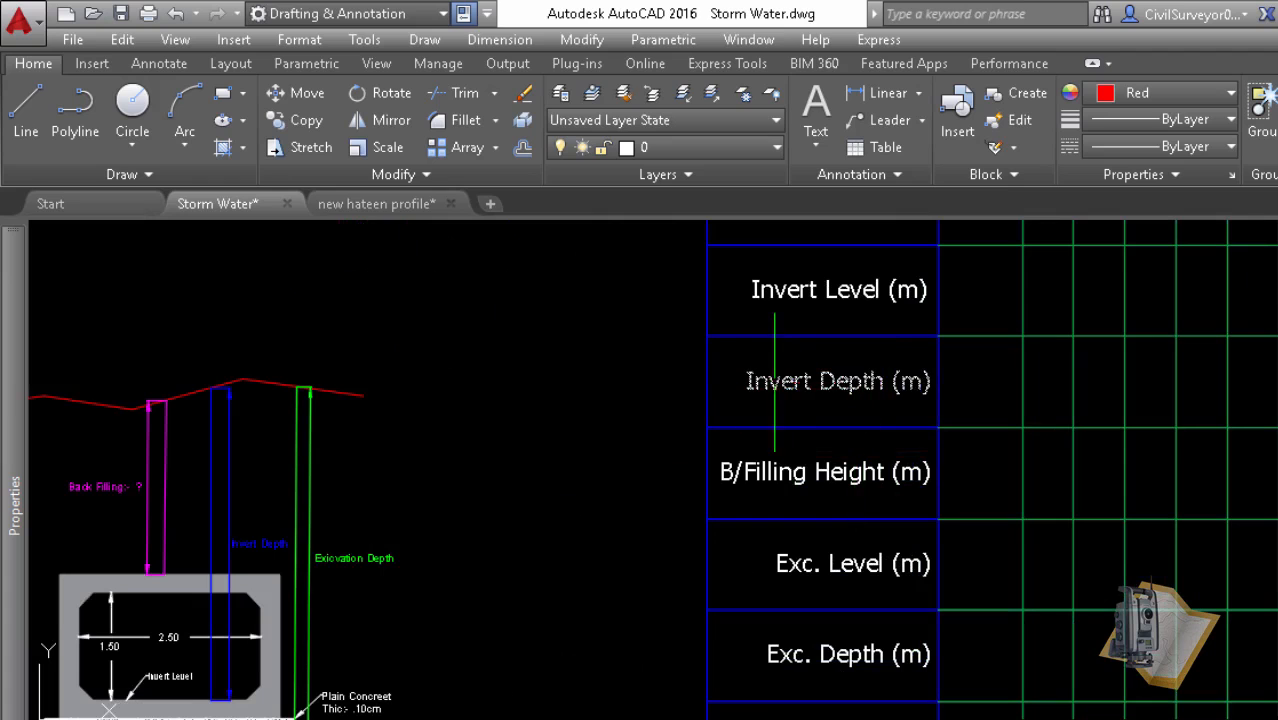
scroll(790, 380, "down", 5)
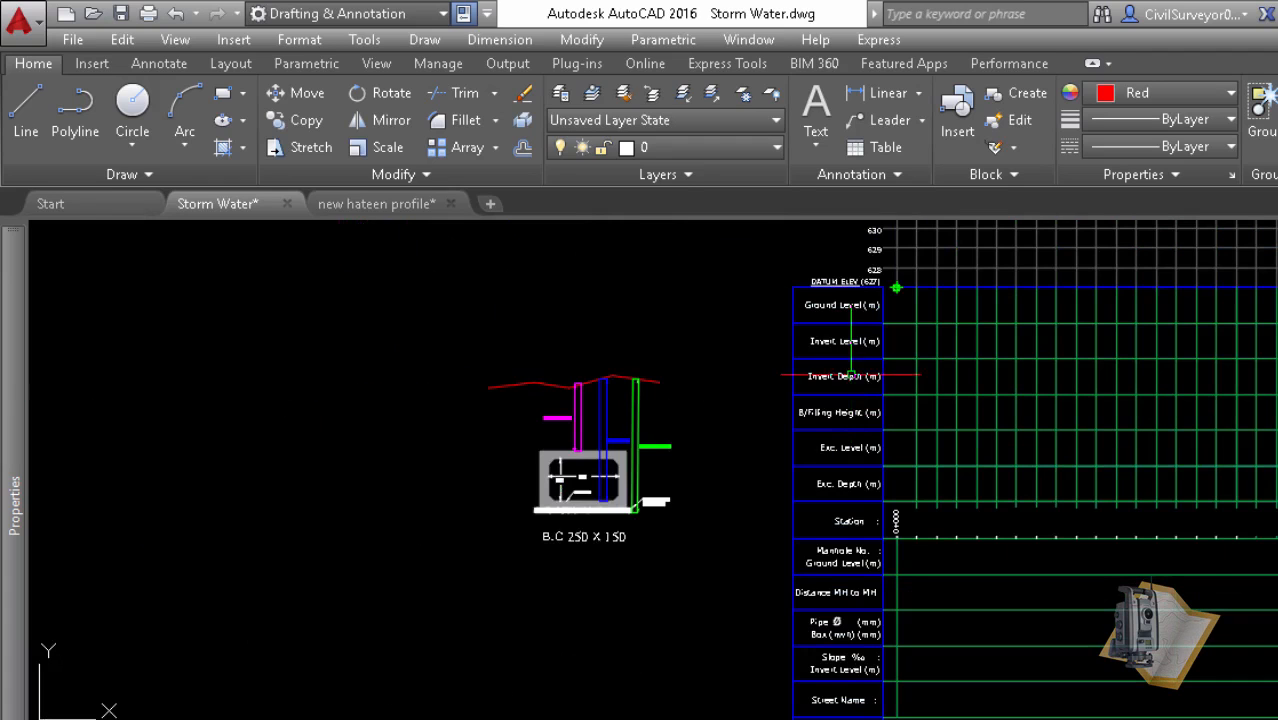
- Trace the Invert Depth dimension from the ground line down to the invert level inside the box culvert
scroll(555, 497, "up", 3)
scroll(540, 515, "up", 5)
scroll(585, 565, "down", 4)
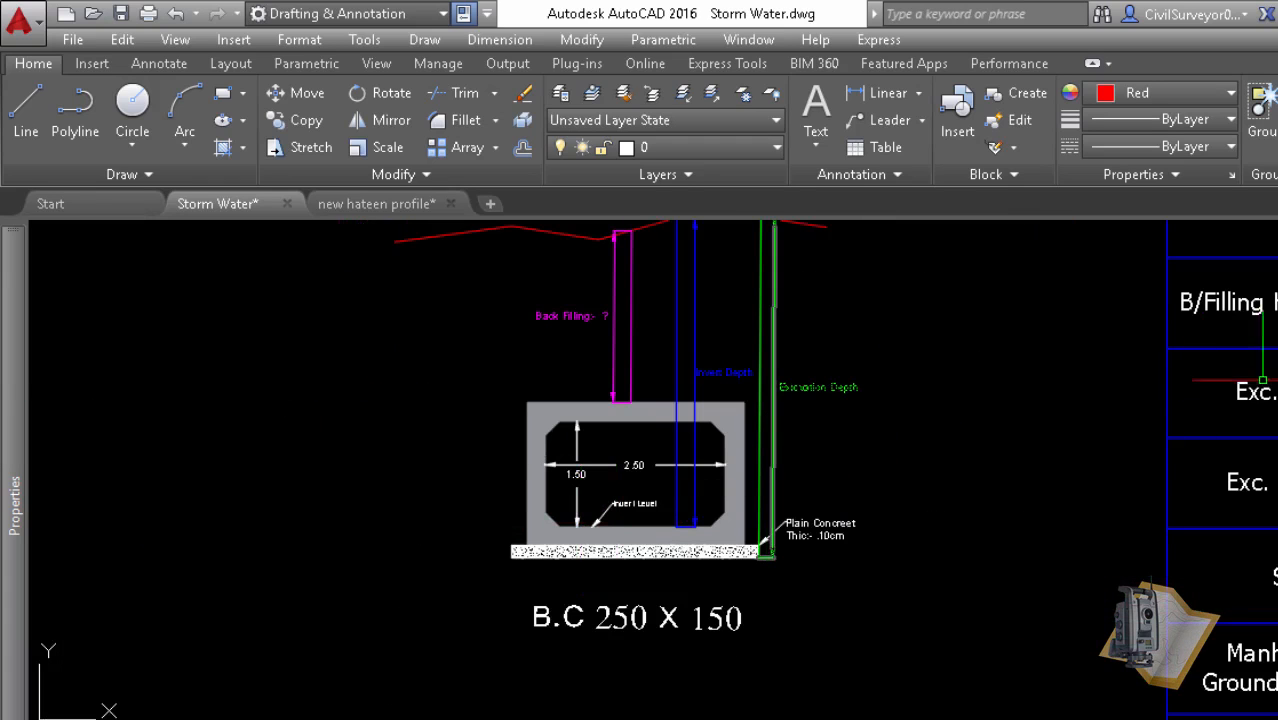
middle_click_drag(627, 289, 520, 450)
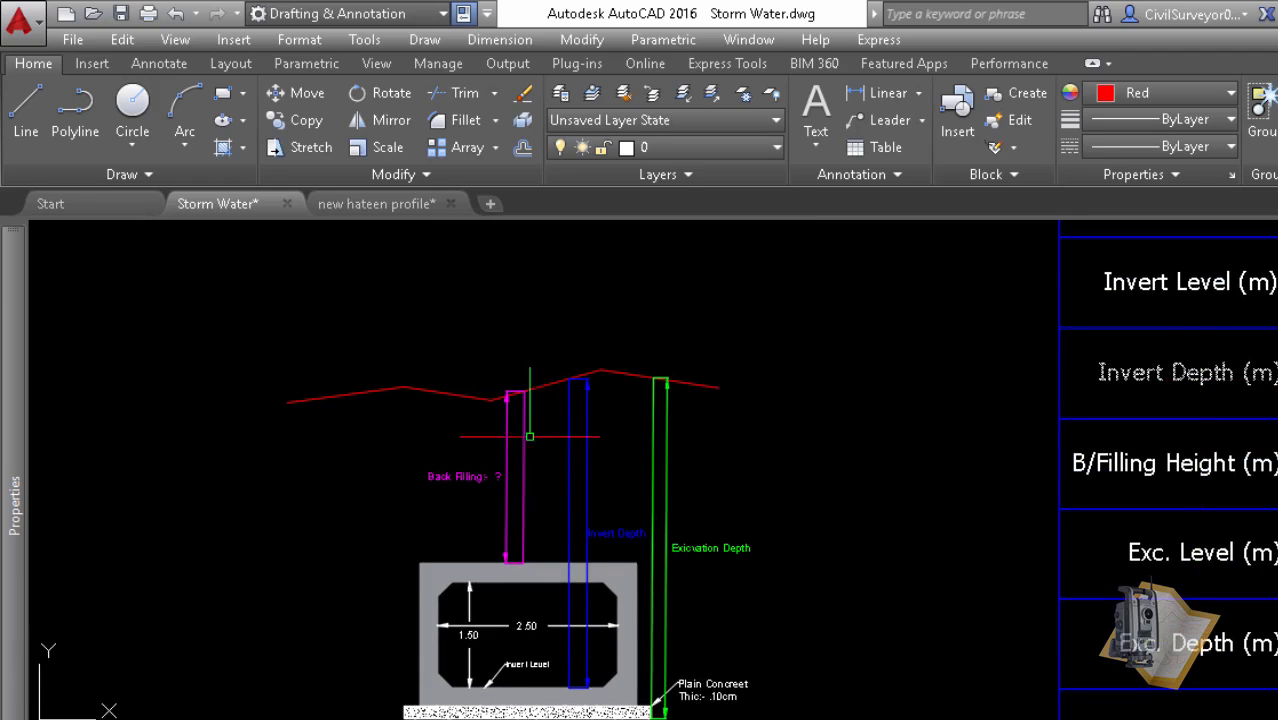
left_click(574, 380)
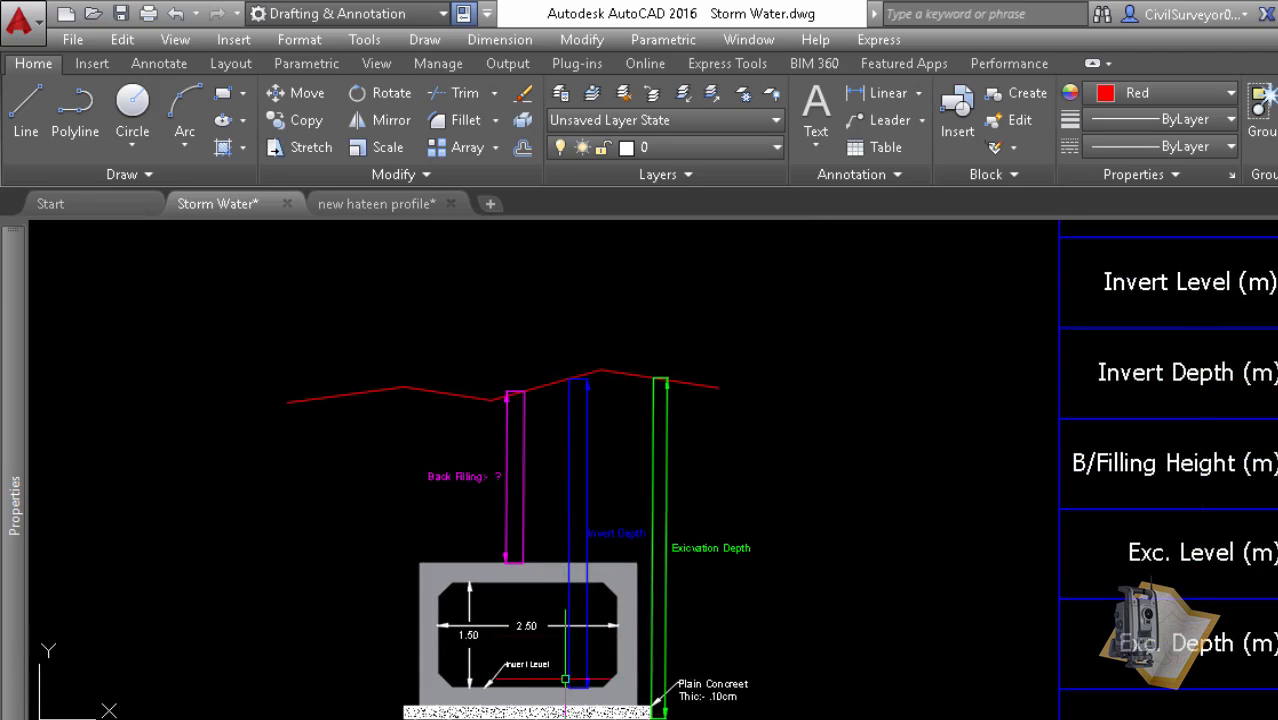
scroll(600, 560, "up", 1)
scroll(600, 560, "up", 3)
scroll(600, 520, "down", 2)
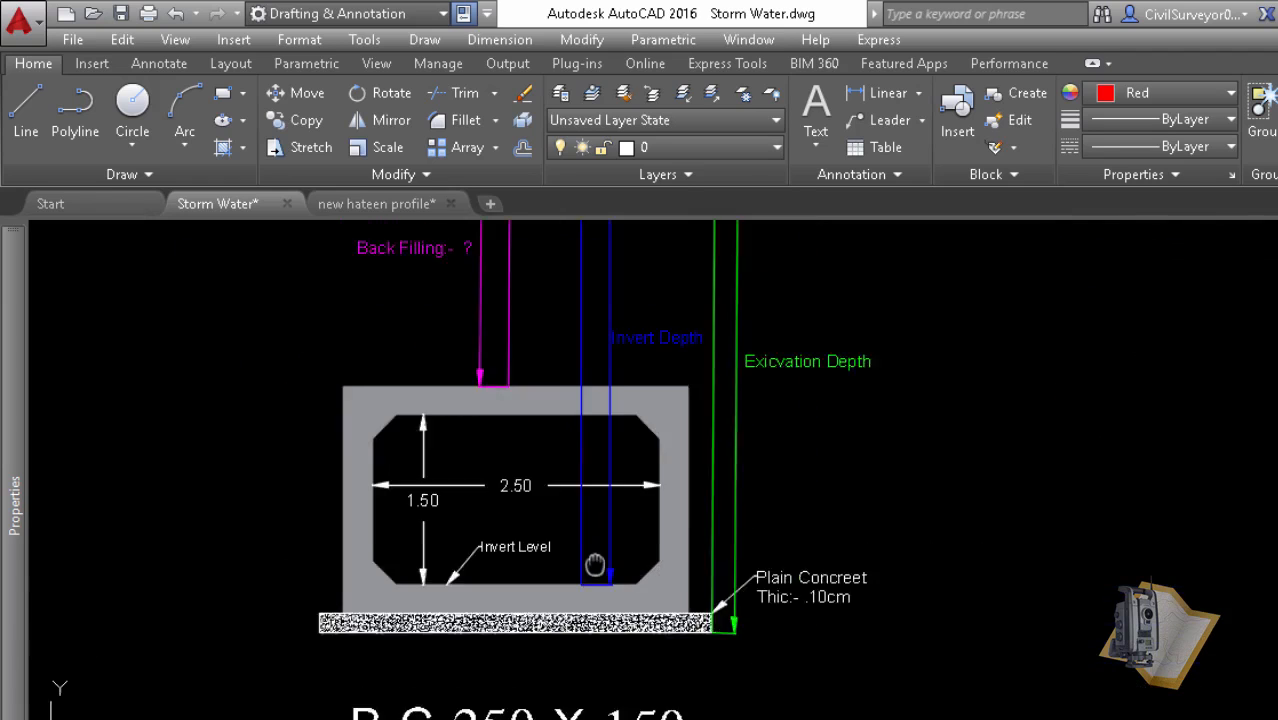
scroll(621, 318, "down", 5)
scroll(609, 428, "up", 5)
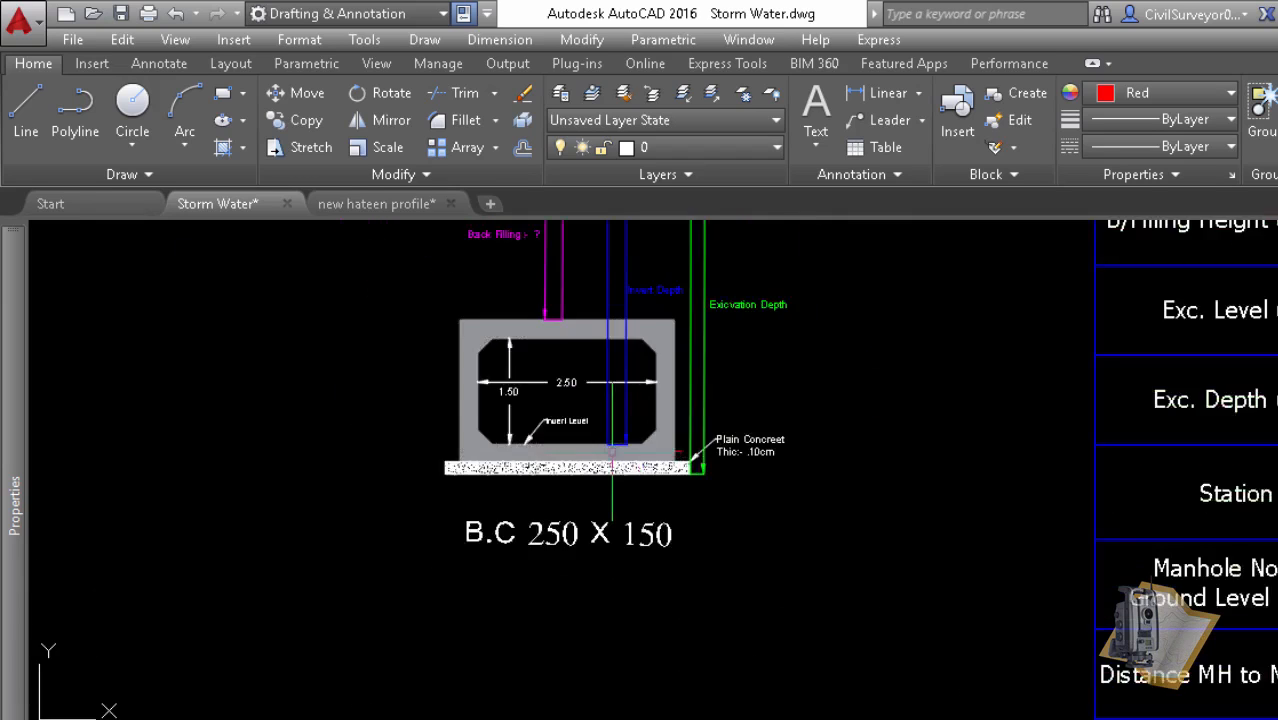
scroll(609, 428, "down", 4)
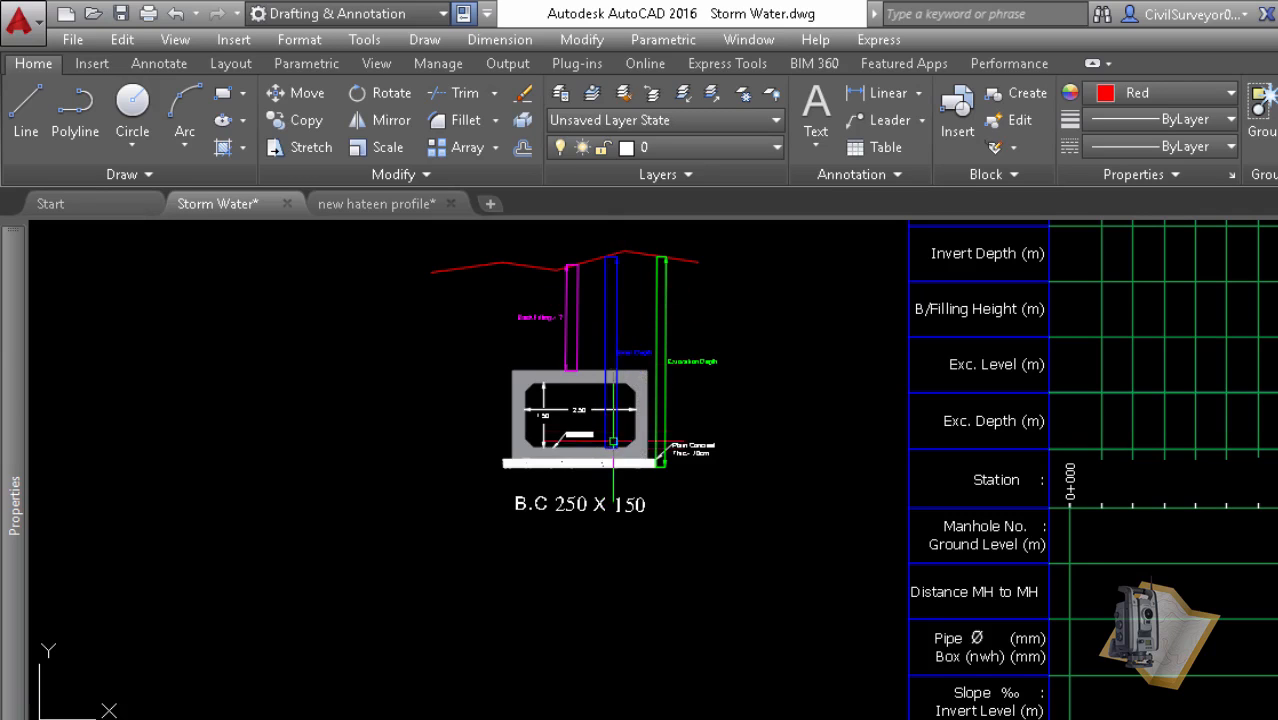
- Review the data table's Invert Depth, B/Filling Height, Exc. Level, Exc. Depth and Station rows alongside the culvert section
middle_click_drag(944, 342, 997, 277)
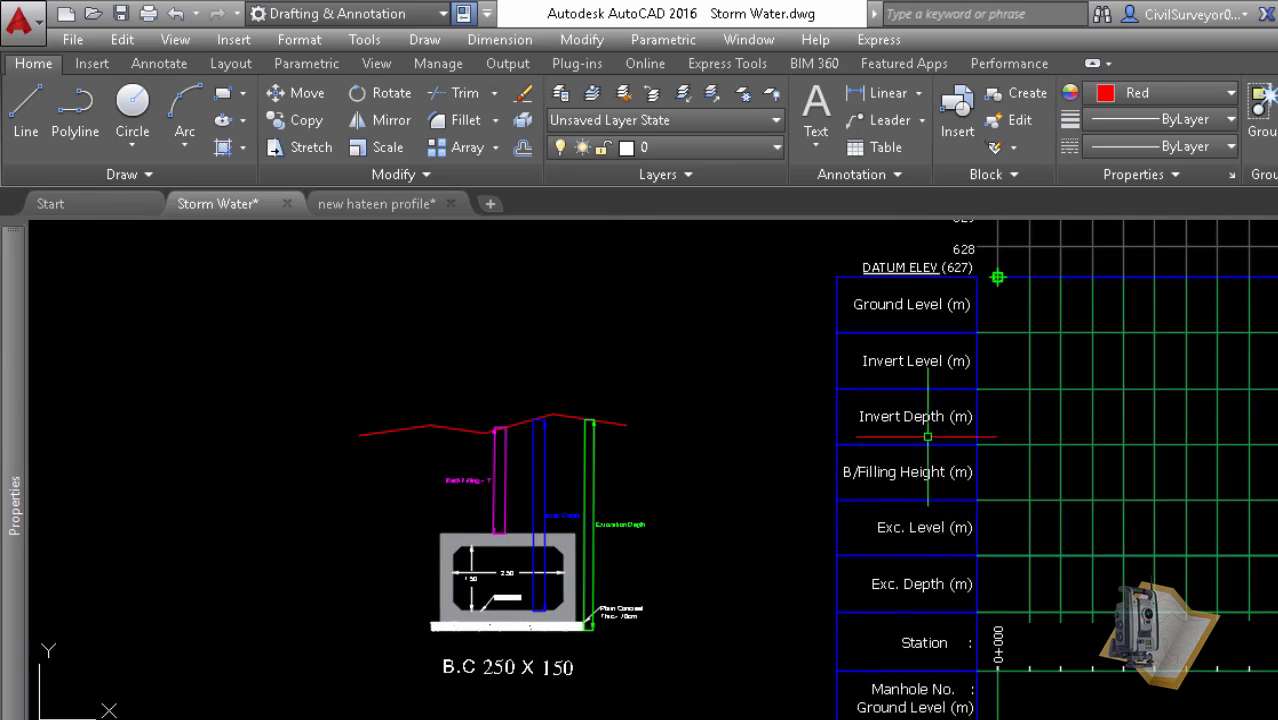
middle_click_drag(855, 590, 831, 502)
scroll(957, 489, "down", 6)
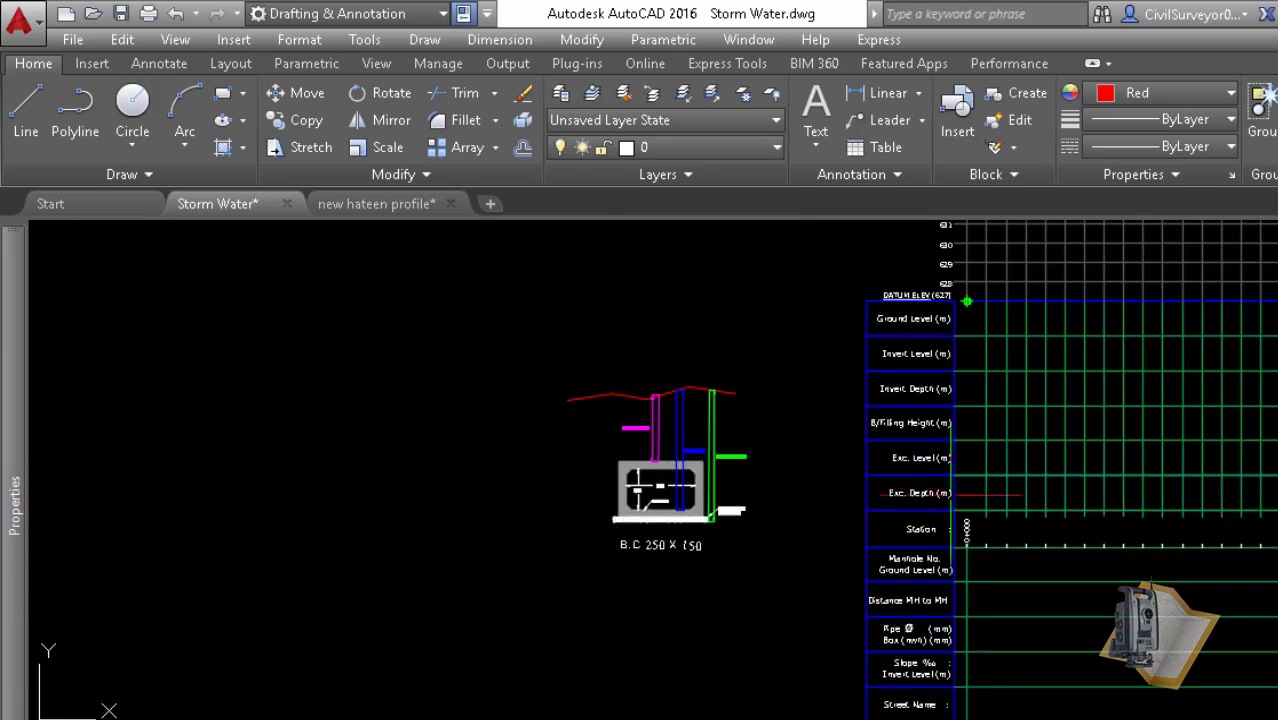
scroll(938, 519, "up", 4)
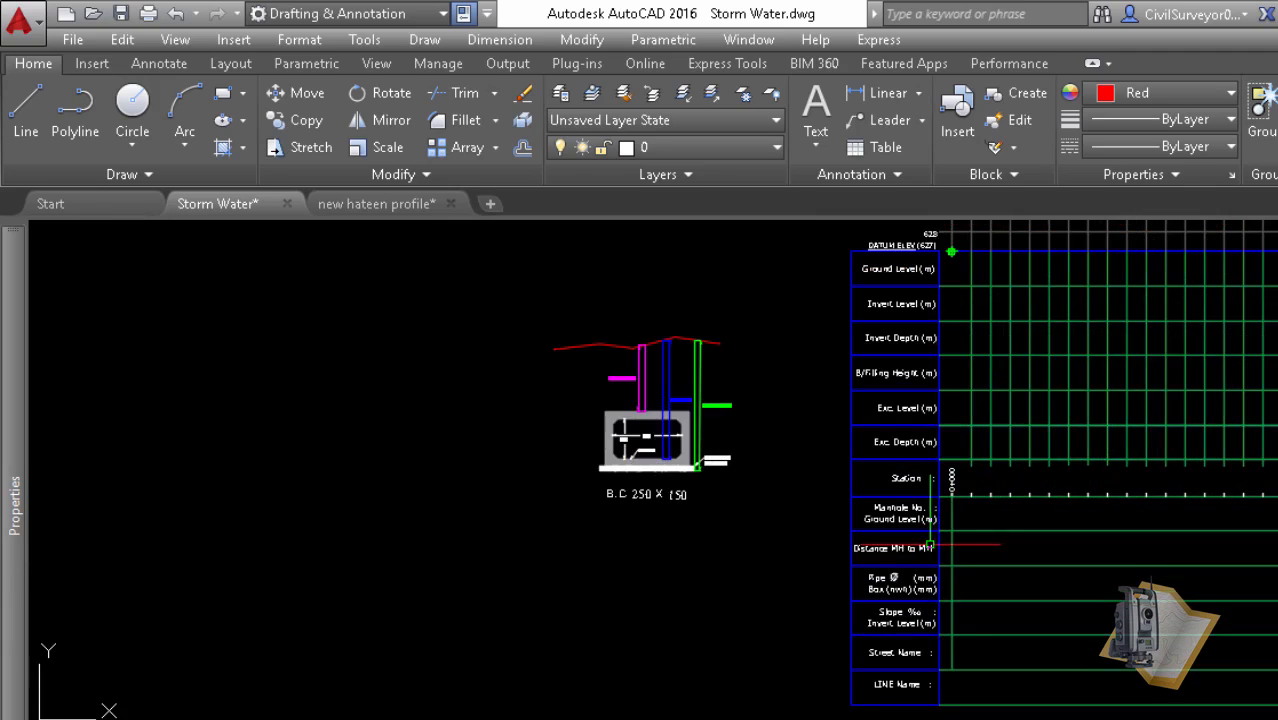
middle_click_drag(930, 450, 914, 512)
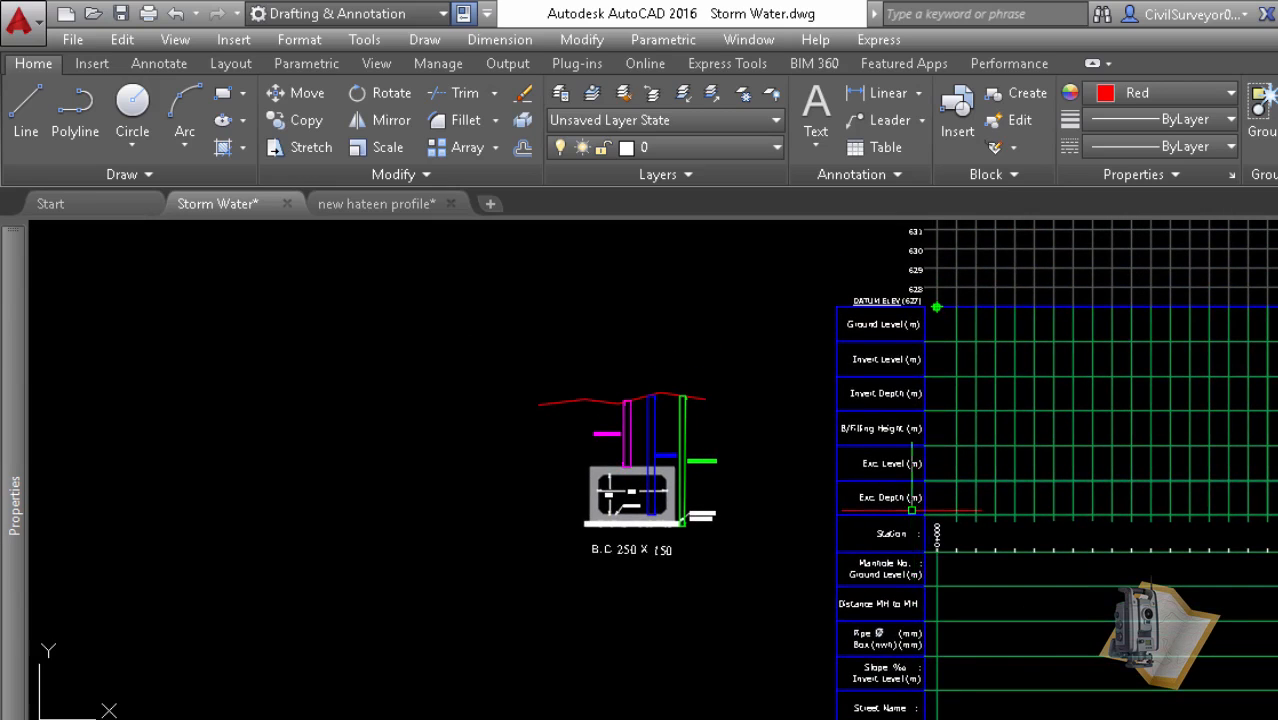
scroll(917, 349, "down", 2)
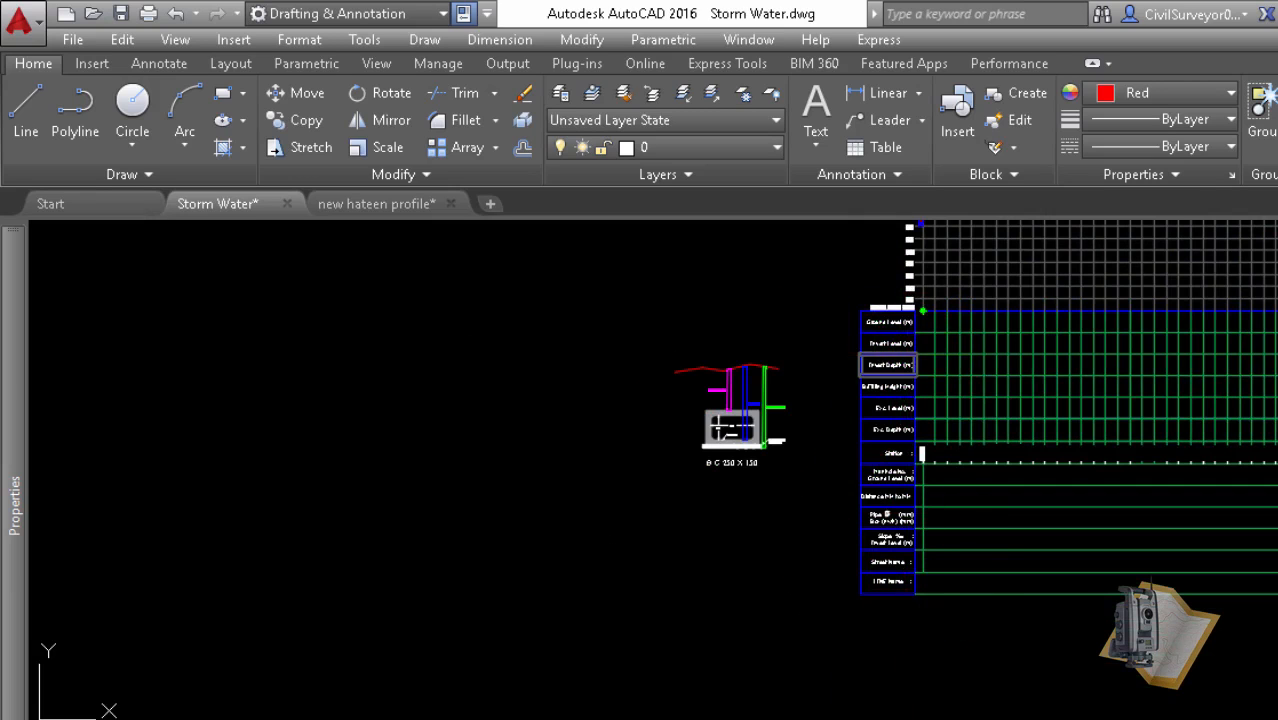
scroll(898, 356, "up", 3)
scroll(898, 370, "down", 4)
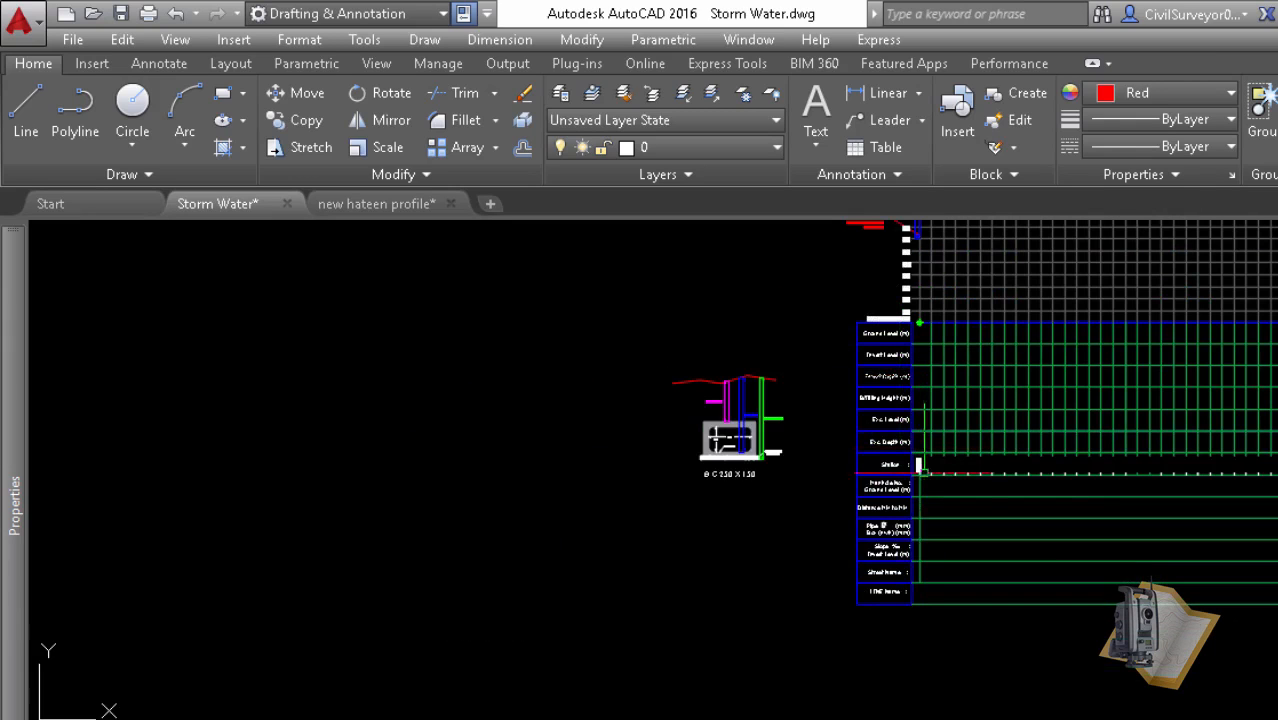
scroll(899, 444, "up", 2)
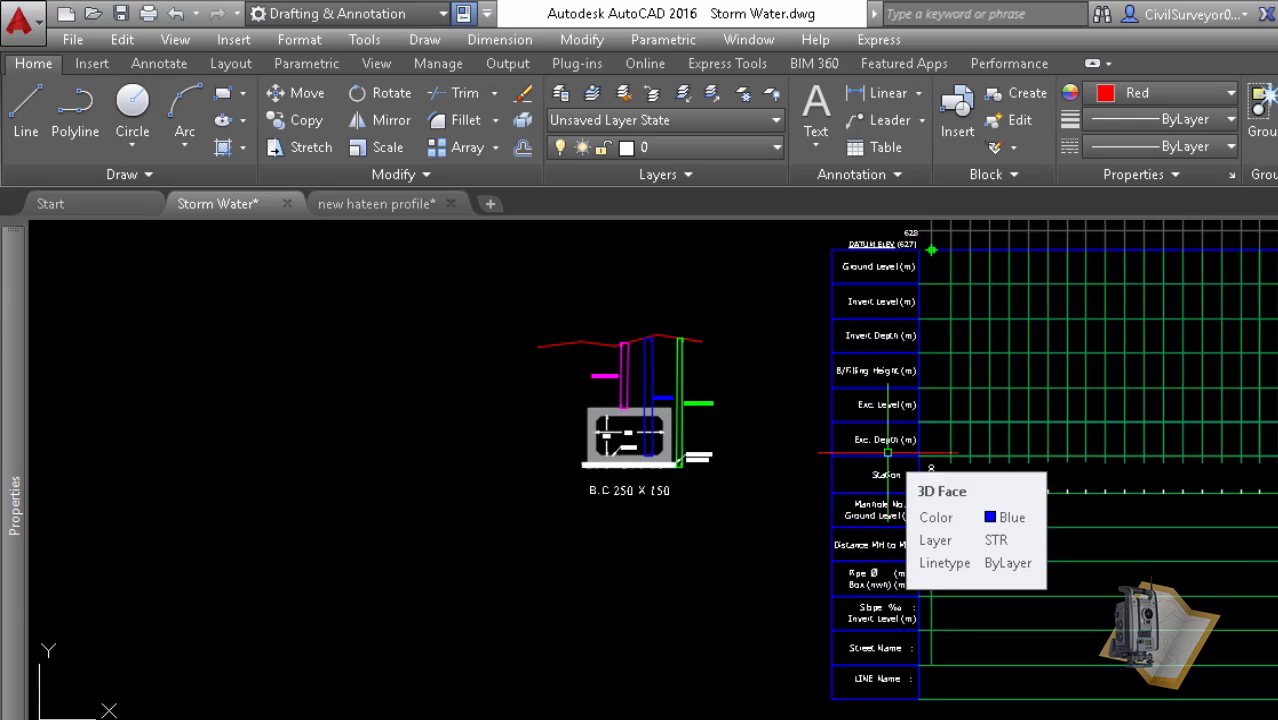
scroll(888, 452, "up", 4)
scroll(877, 448, "down", 4)
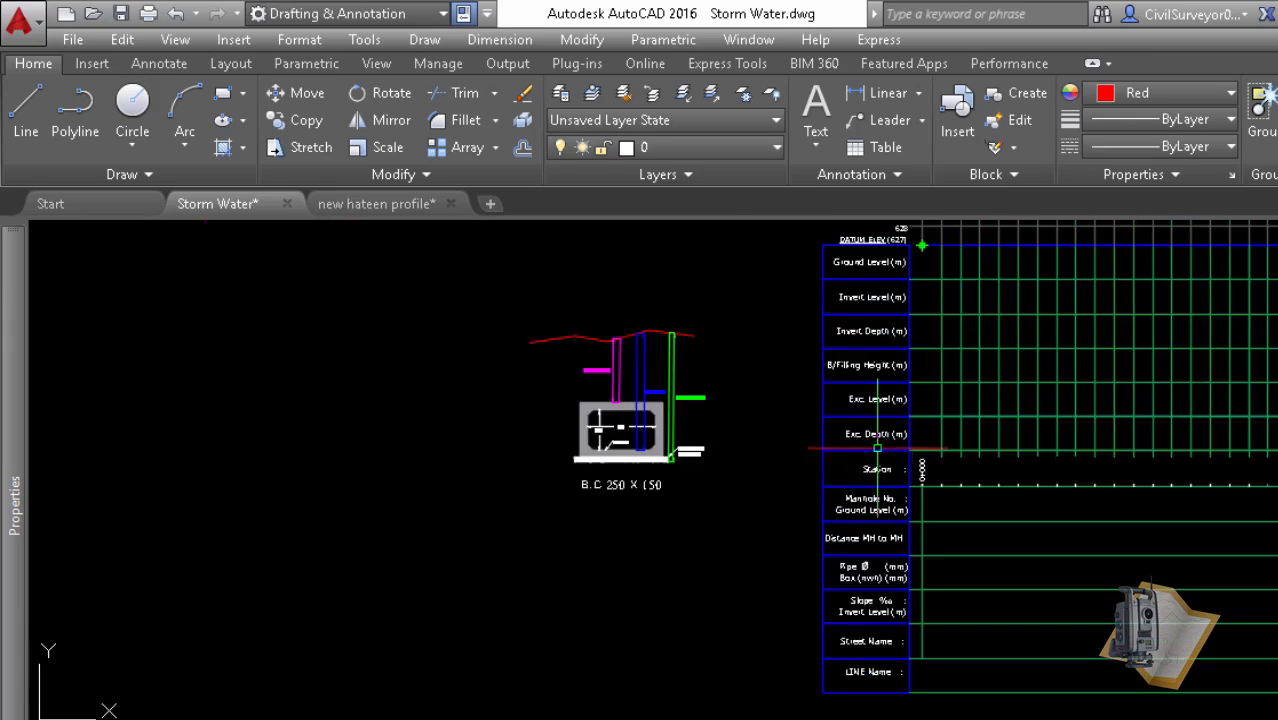
scroll(877, 448, "down", 2)
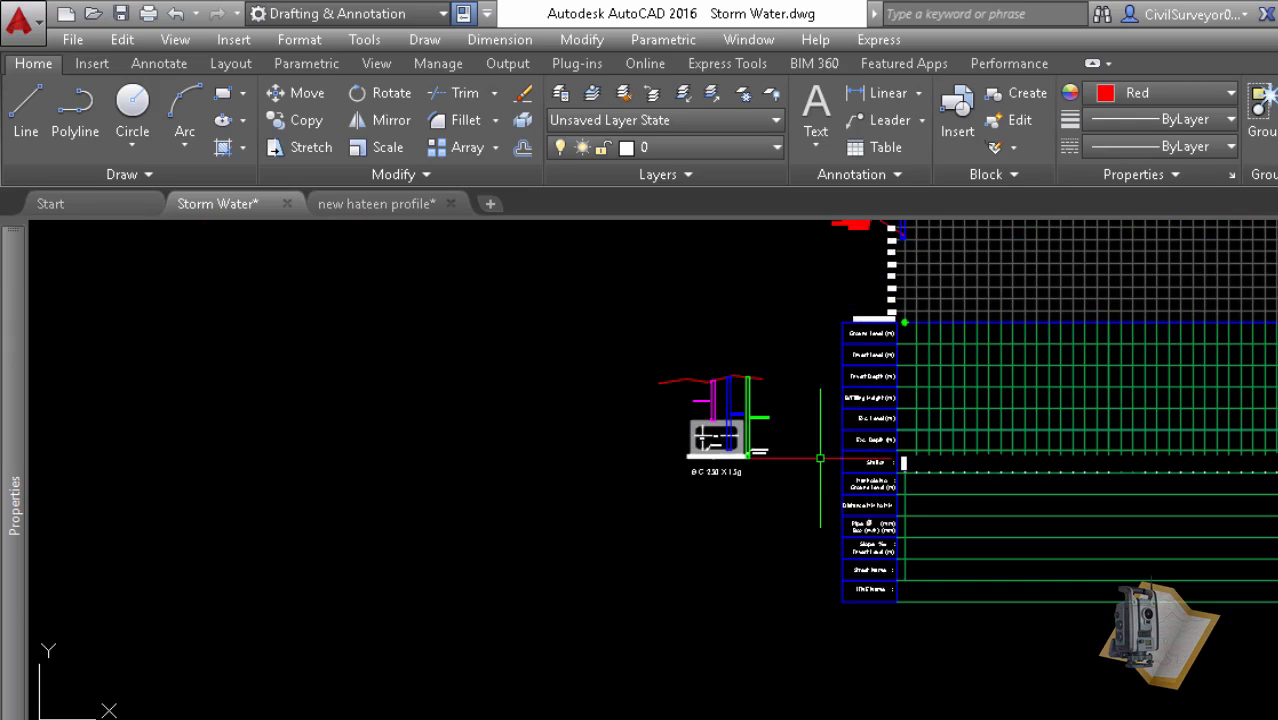
- Compare the box culvert section with the data table's Invert Depth, B/Filling Height, Exc. Level and Exc. Depth rows
scroll(819, 458, "up", 4)
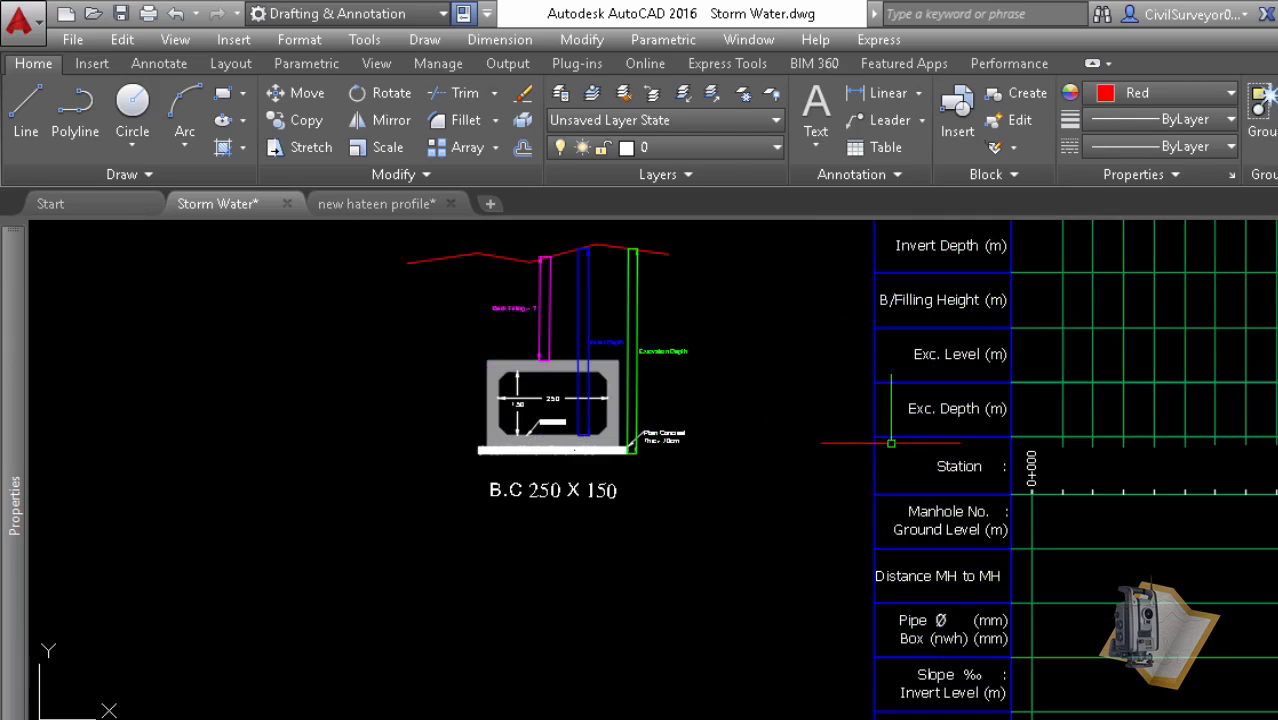
scroll(900, 457, "down", 2)
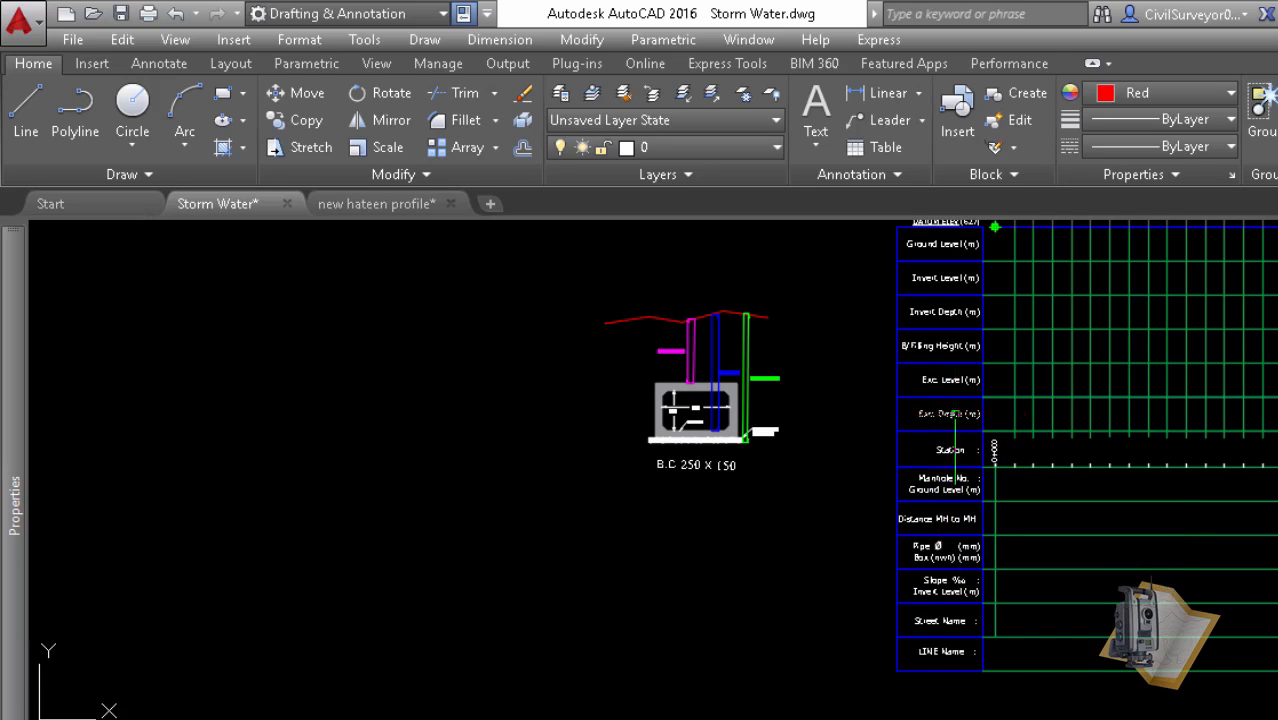
middle_click_drag(932, 371, 872, 484)
middle_click_drag(896, 533, 861, 460)
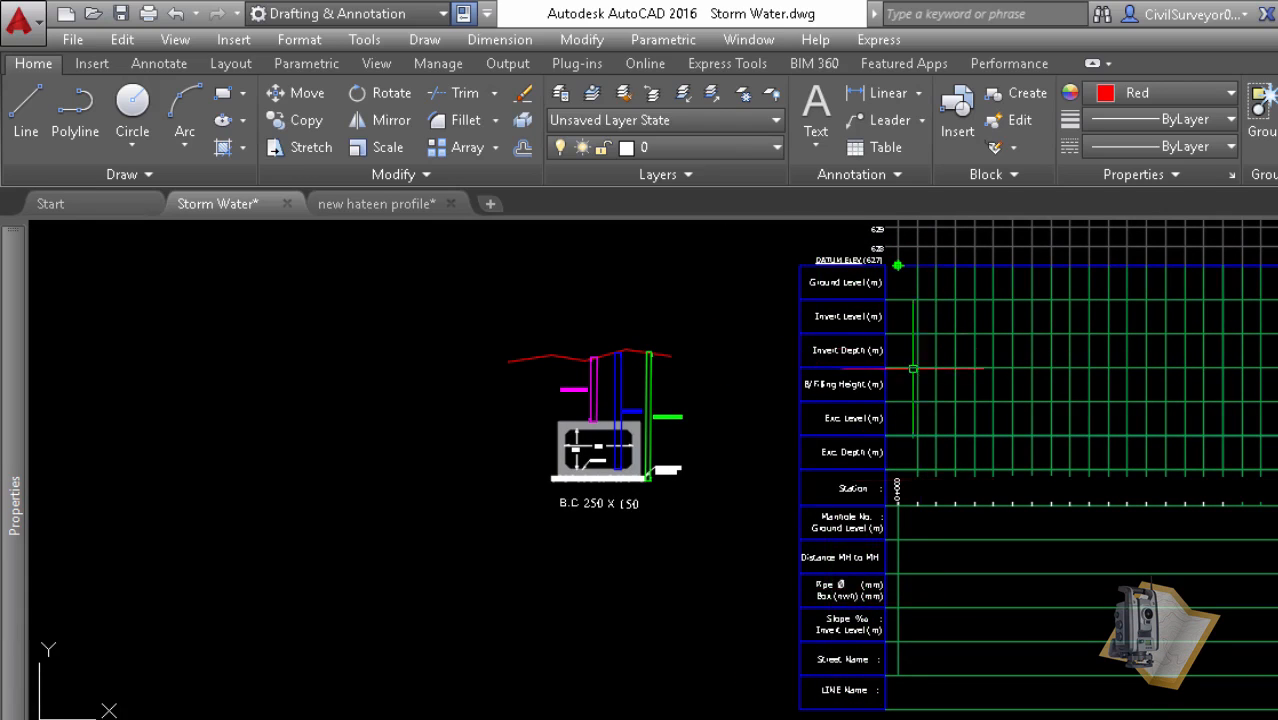
scroll(849, 451, "up", 2)
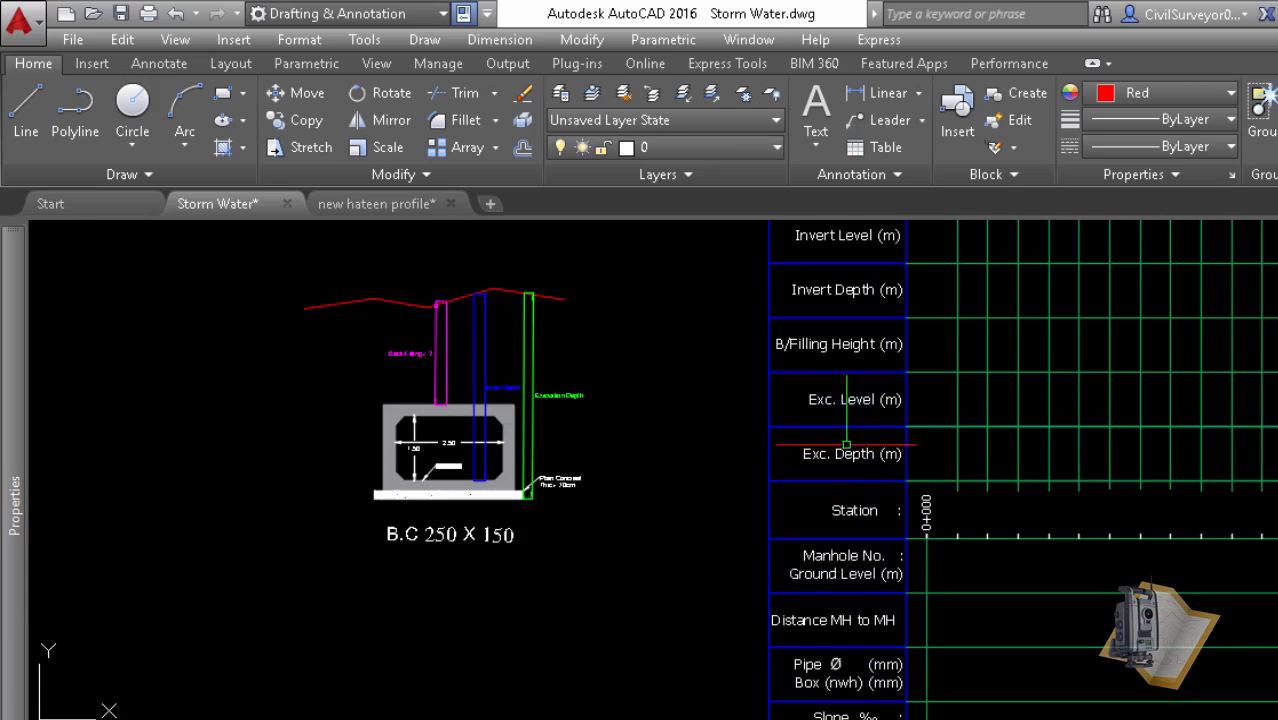
middle_click_drag(555, 463, 700, 480)
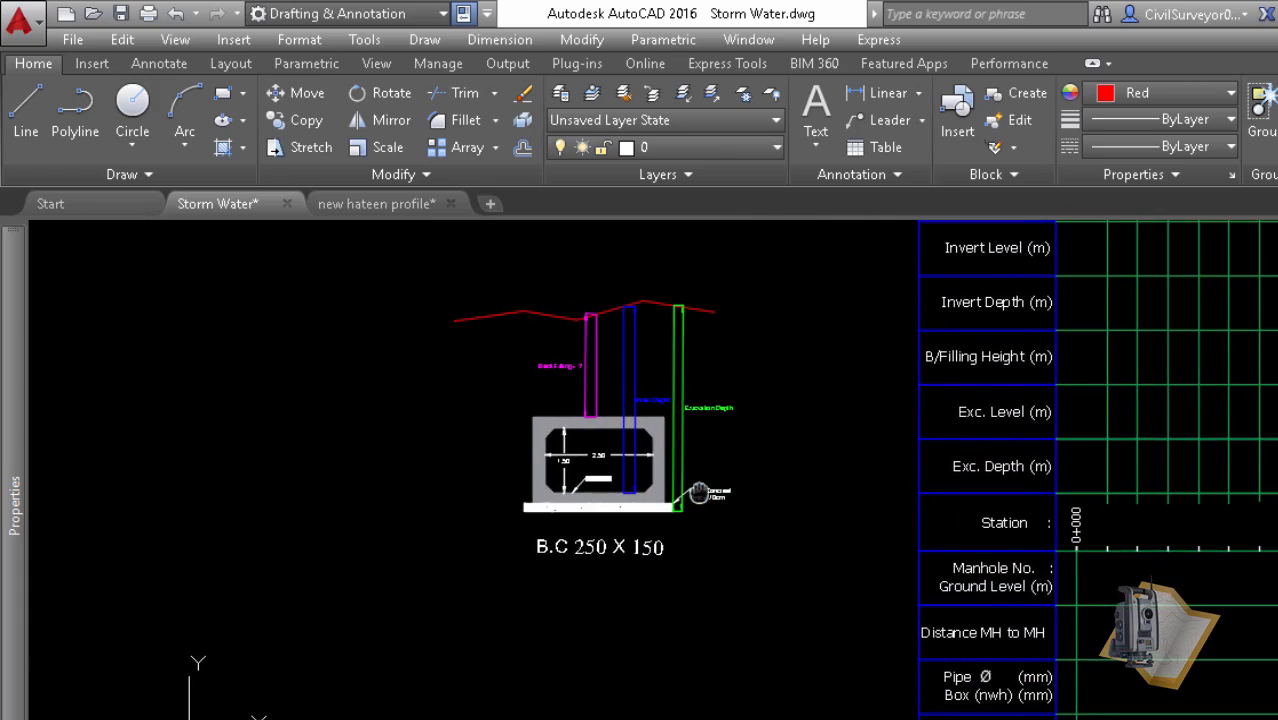
scroll(700, 492, "down", 4)
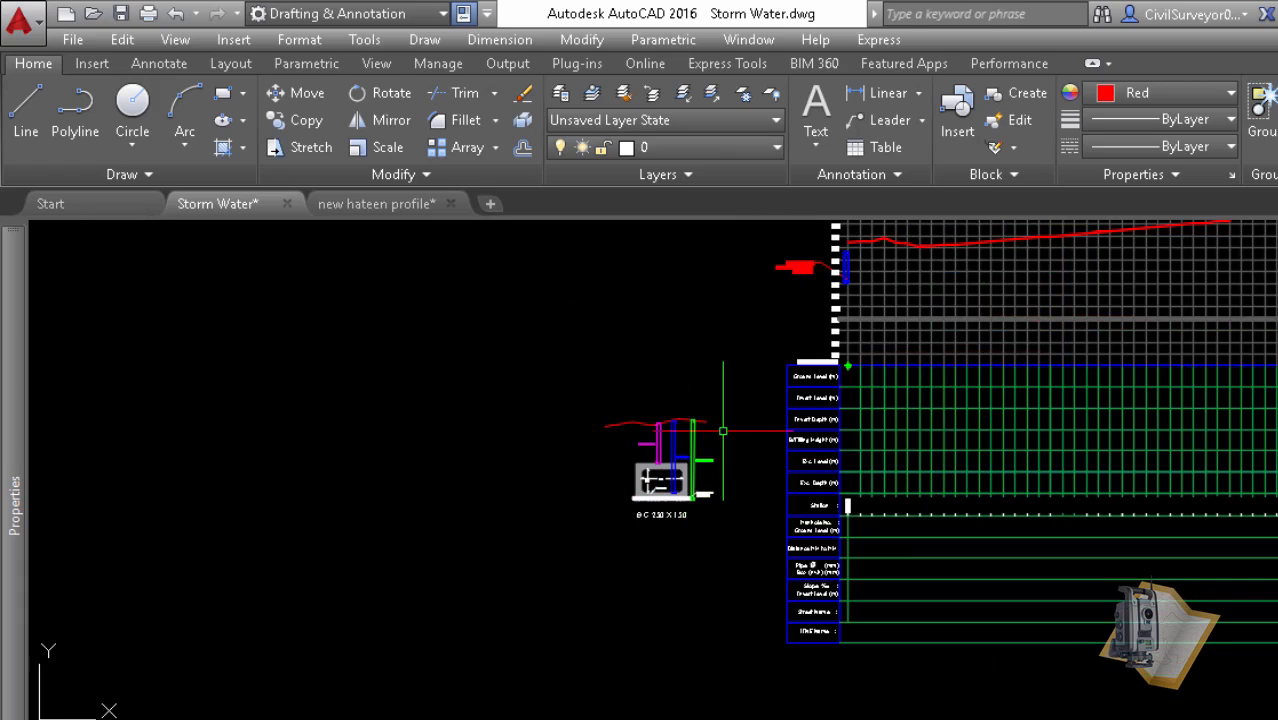
- Examine where the excavation depth arrow ends at the plain concrete layer beneath the box culvert
scroll(705, 495, "up", 8)
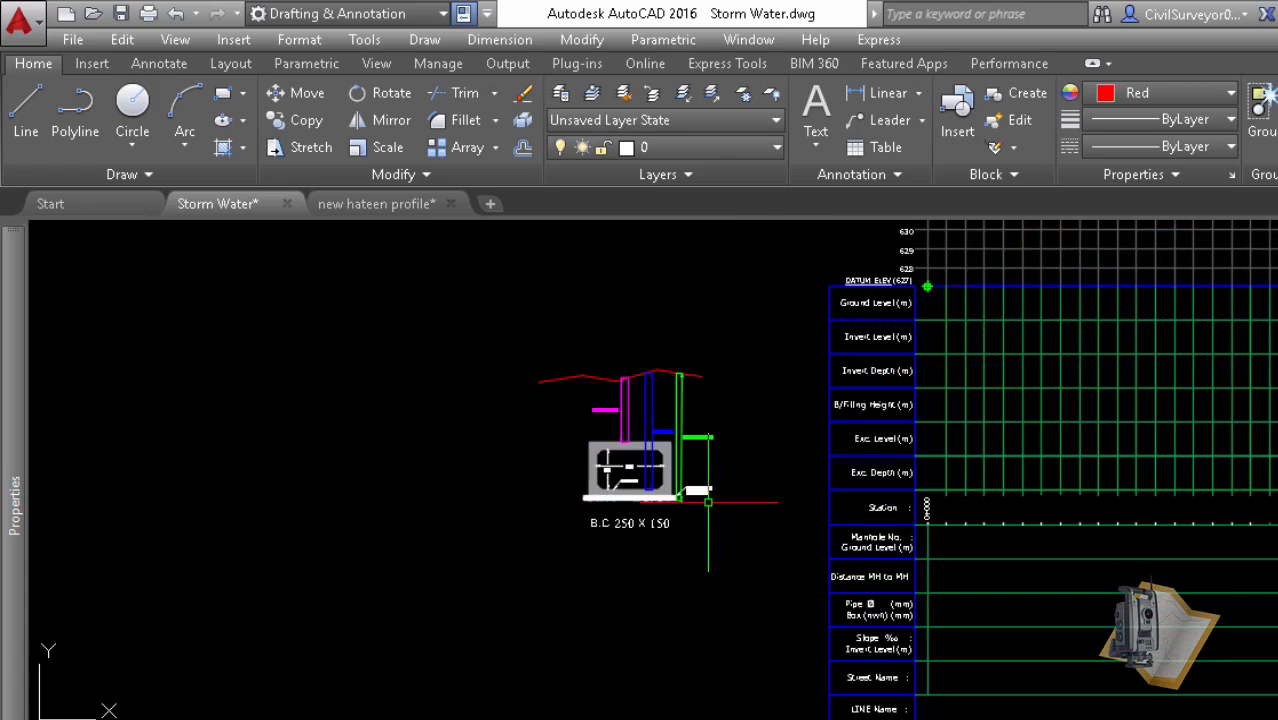
scroll(616, 508, "up", 4)
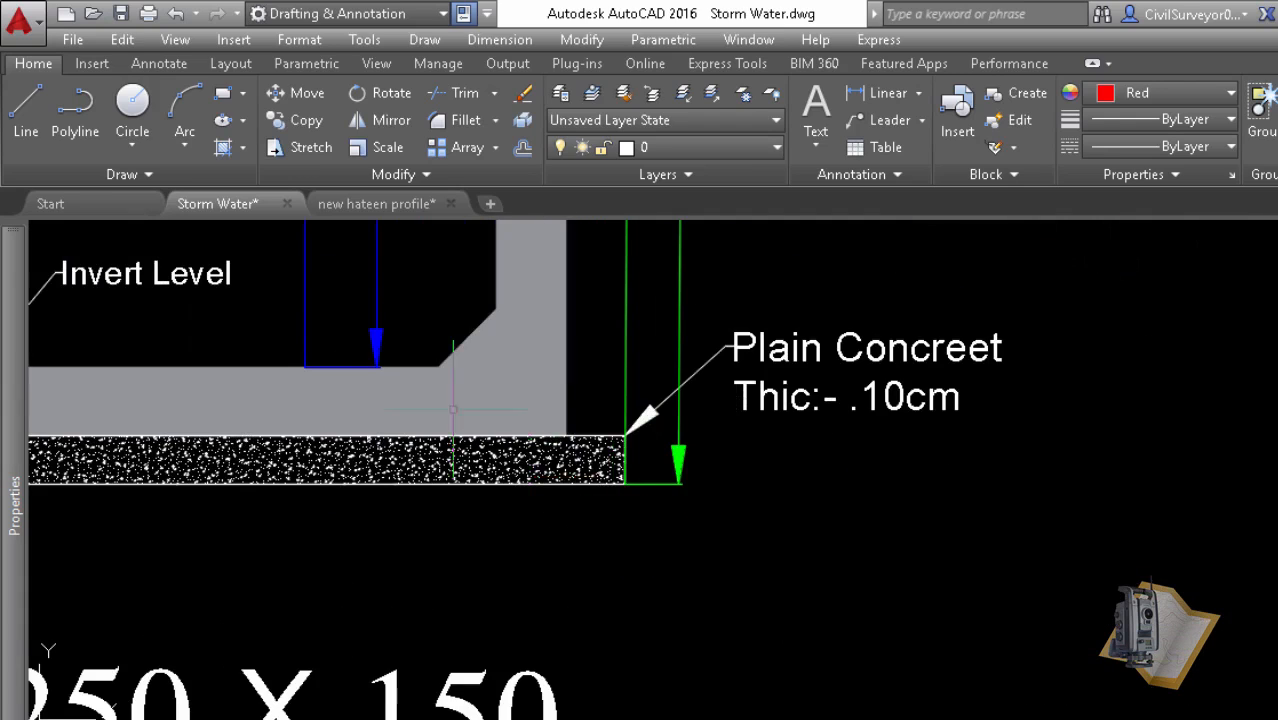
middle_click_drag(452, 419, 774, 456)
- Look along the red ground line of the Storm Water profile above the data table
scroll(768, 451, "down", 10)
middle_click_drag(1060, 381, 742, 494)
scroll(740, 491, "down", 4)
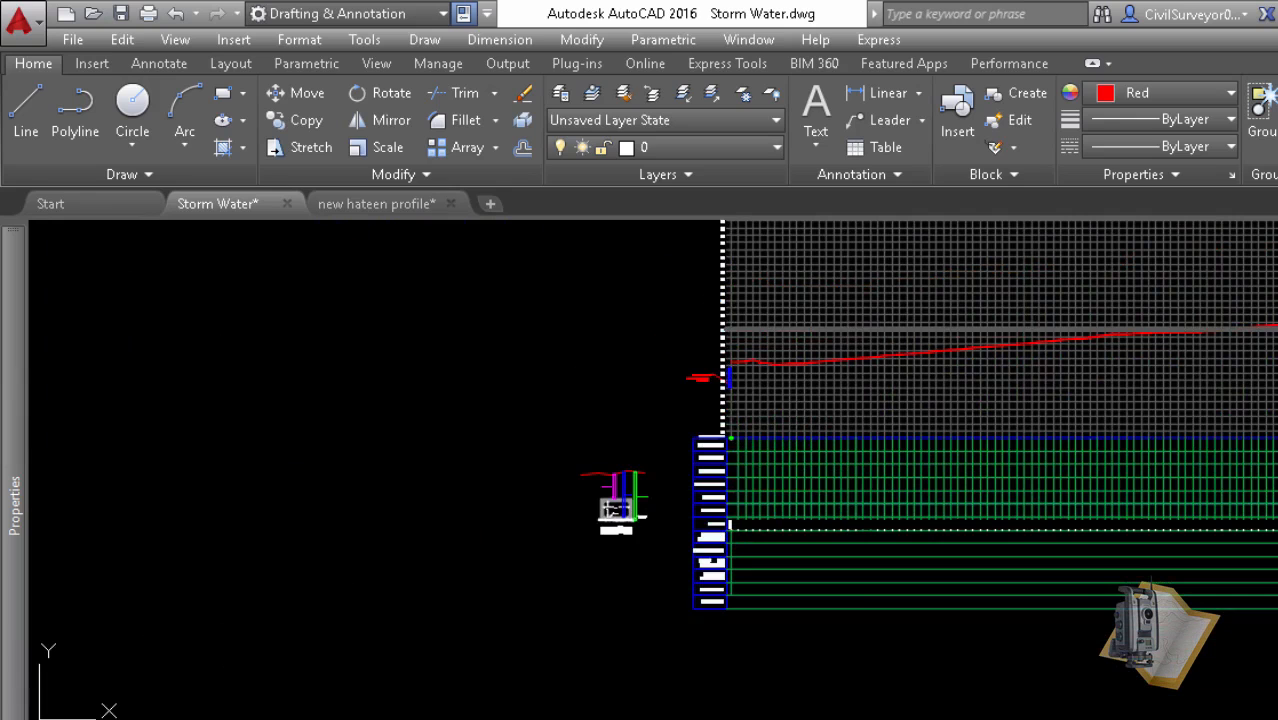
middle_click_drag(1247, 400, 856, 414)
scroll(940, 400, "down", 2)
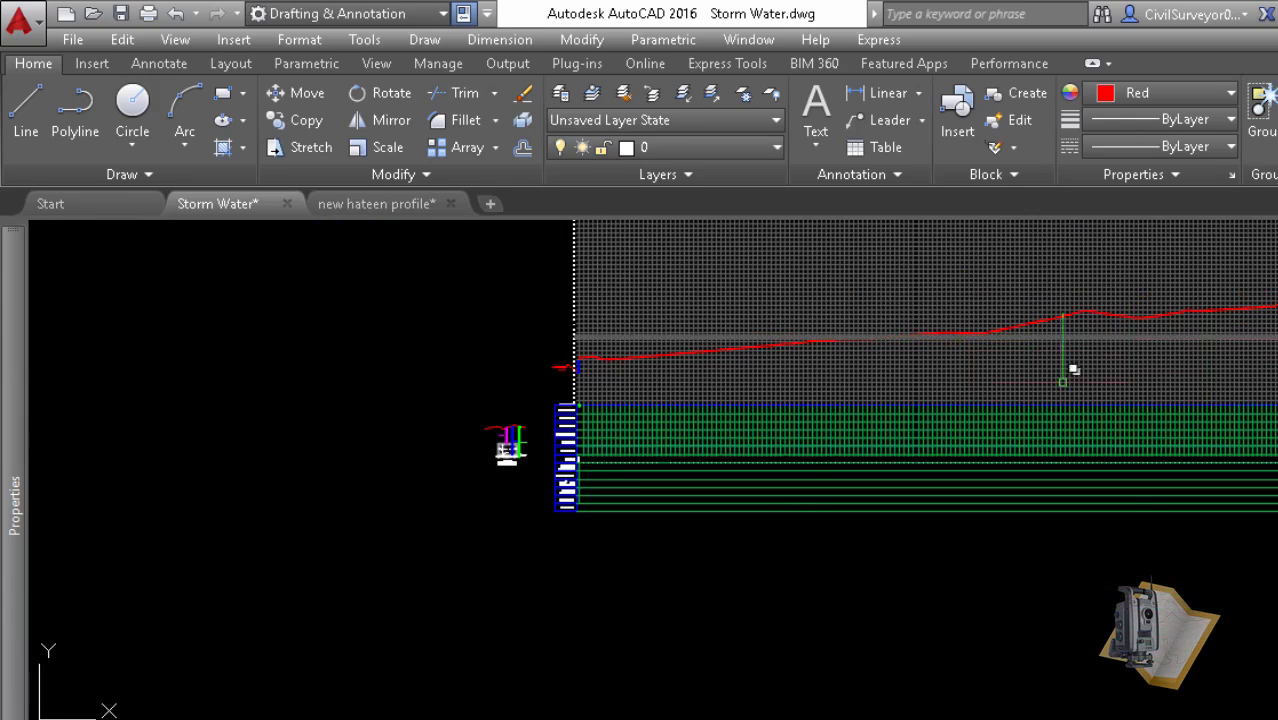
scroll(559, 390, "up", 6)
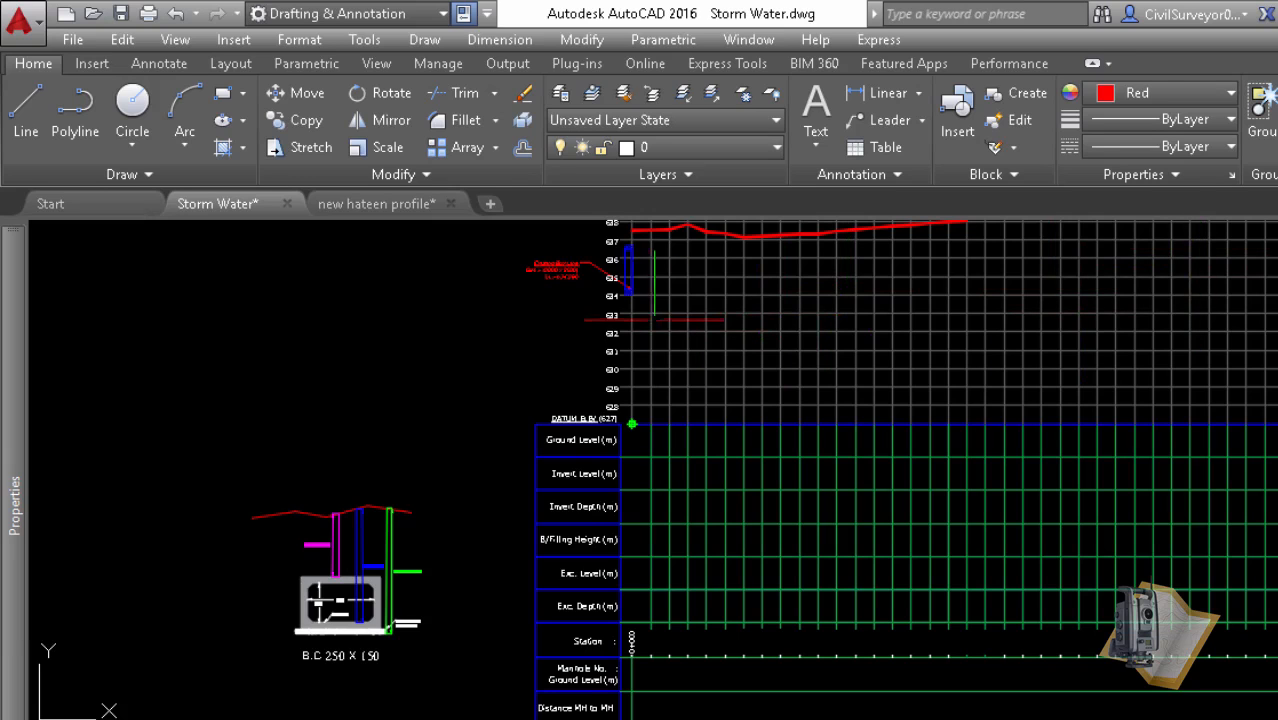
- Examine the culvert's bottom slab between the Invert Level and the plain concrete base
middle_click_drag(302, 652, 518, 499)
scroll(518, 498, "up", 6)
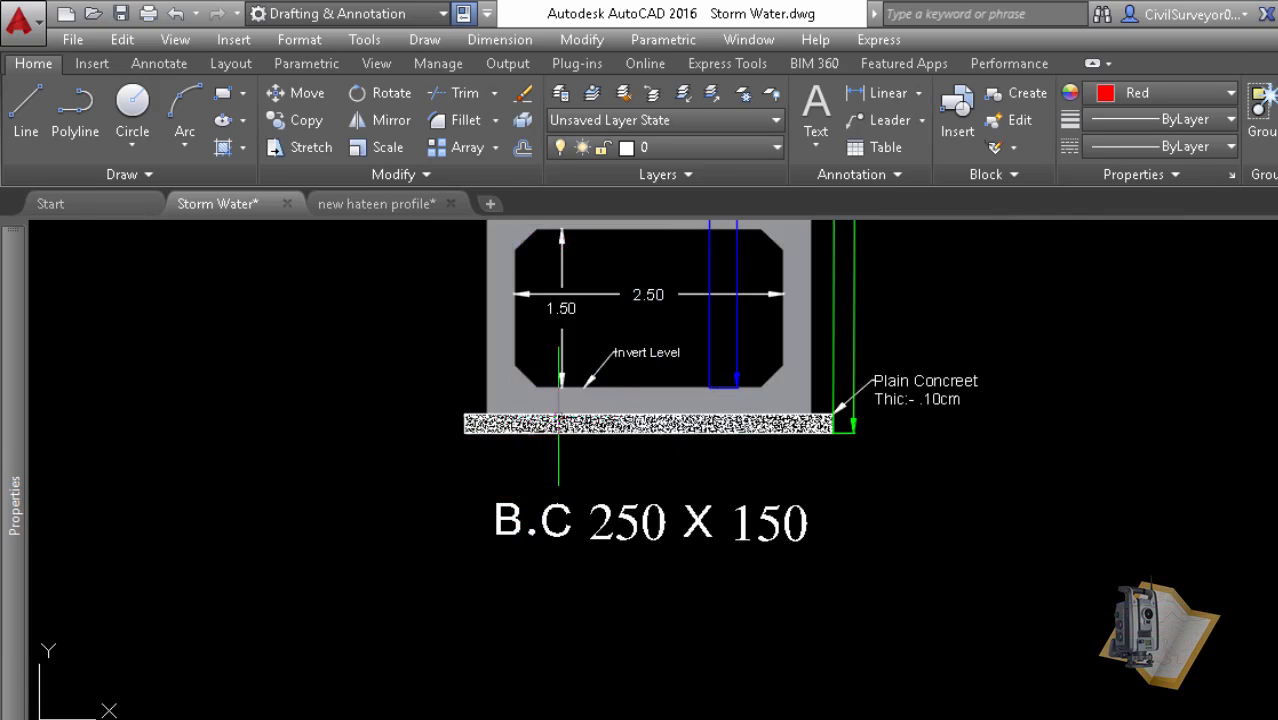
scroll(638, 352, "up", 4)
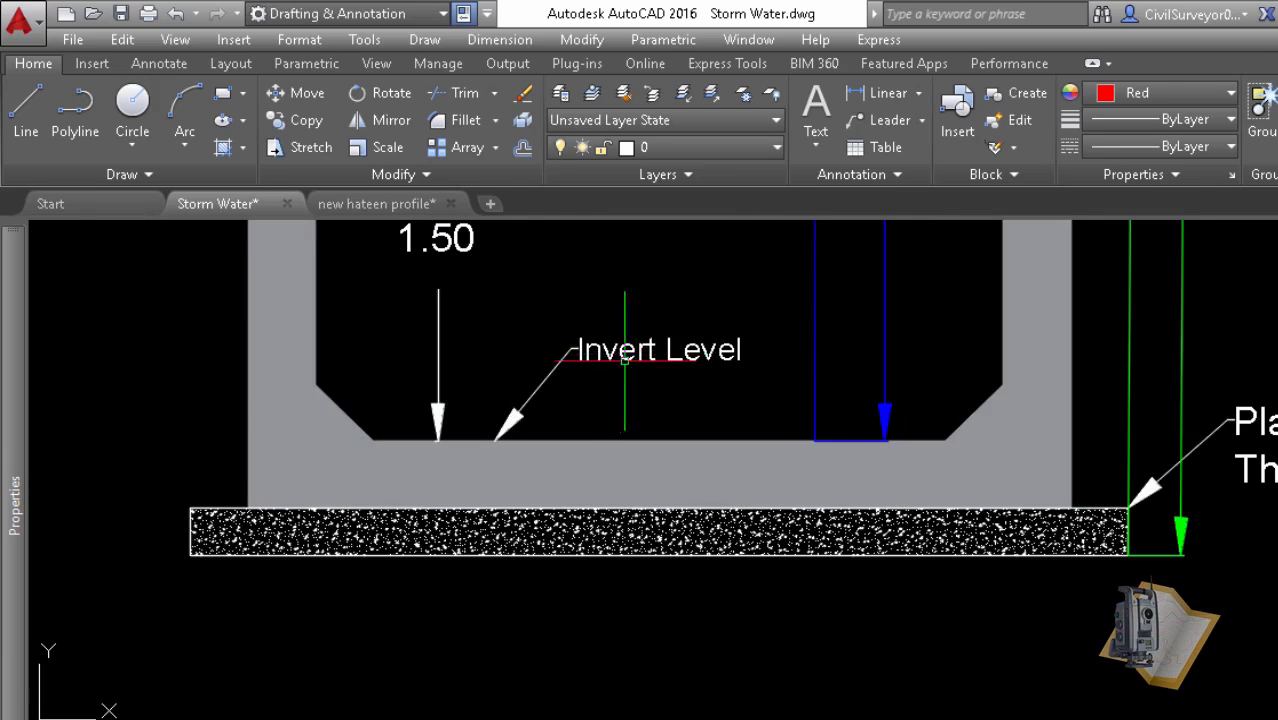
scroll(553, 389, "down", 4)
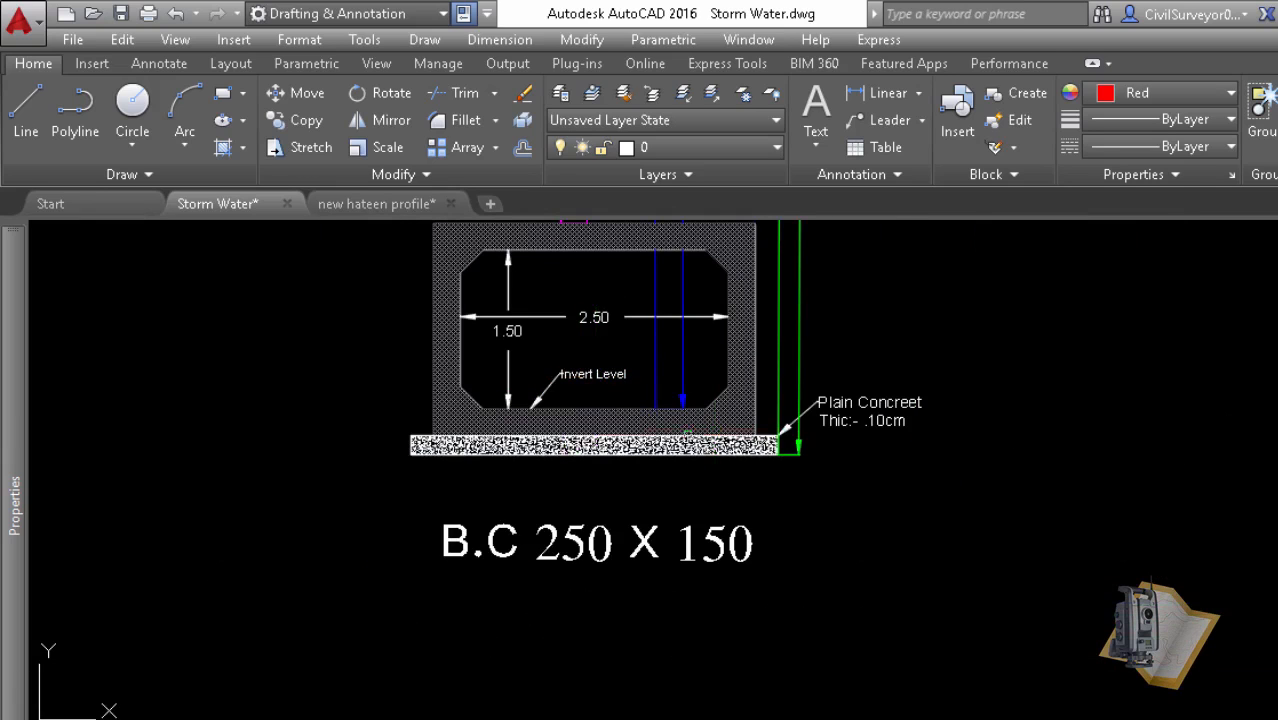
scroll(554, 412, "up", 4)
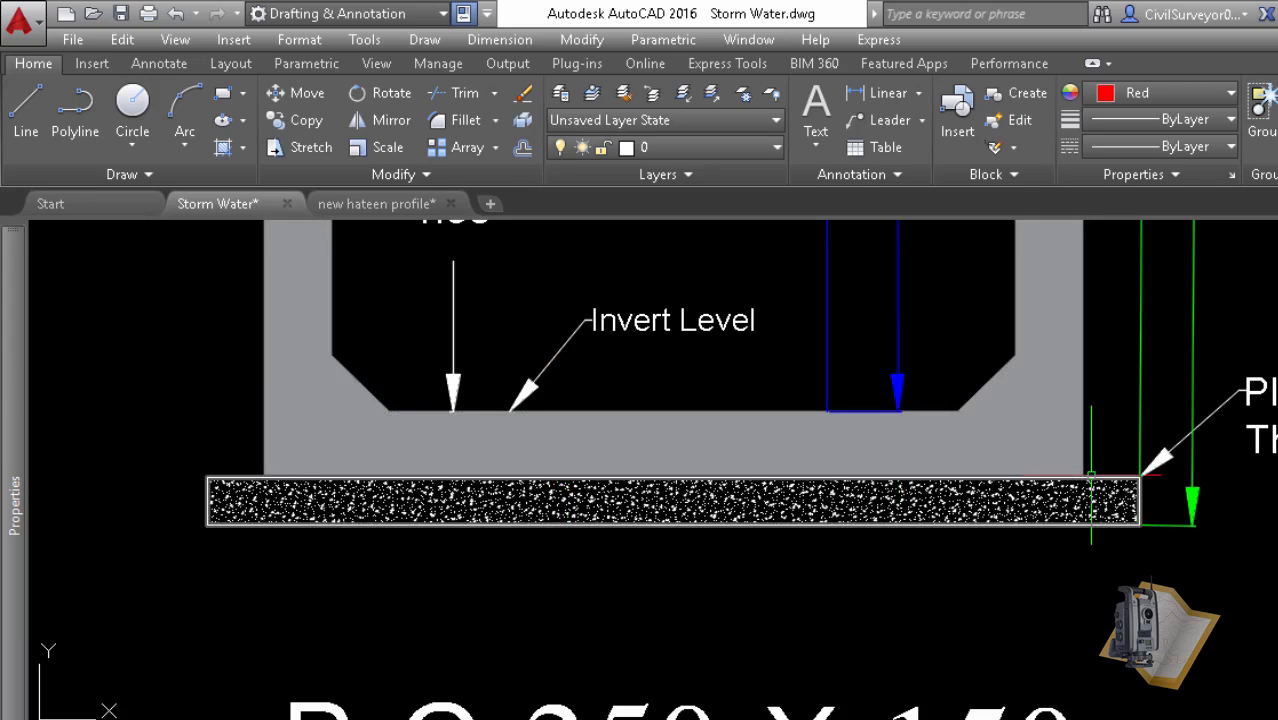
middle_click_drag(1250, 497, 1152, 477)
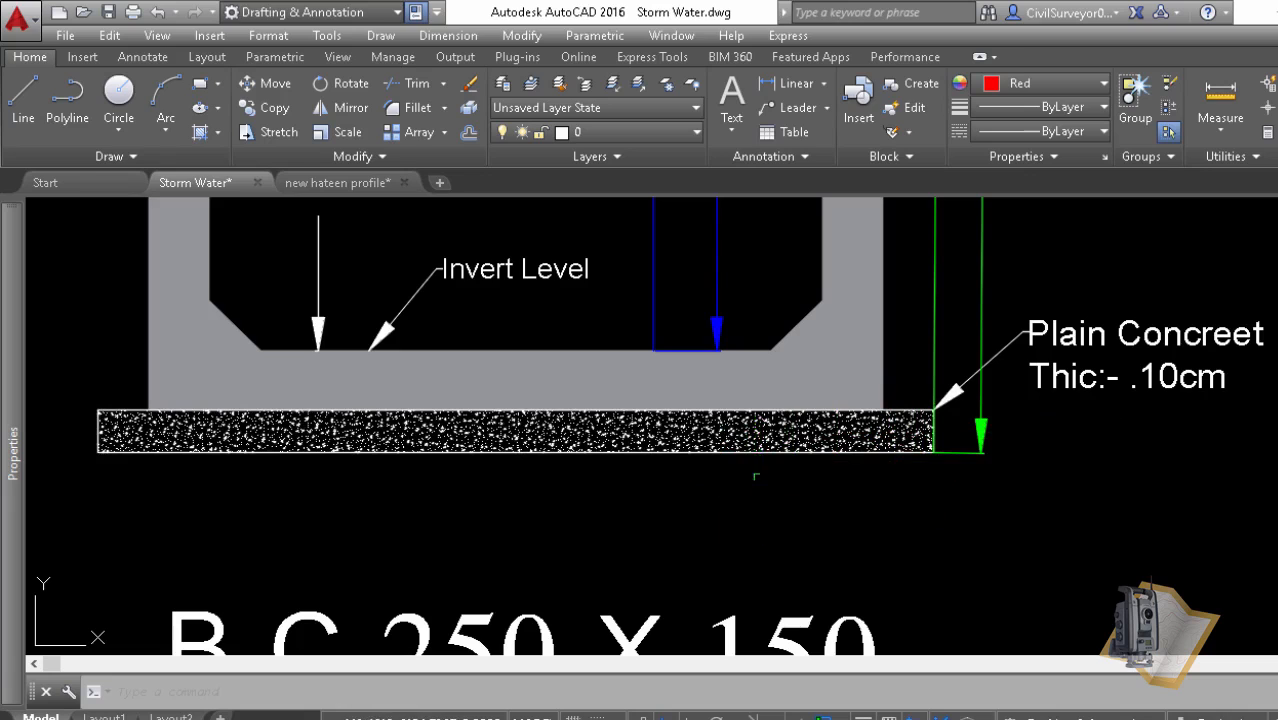
- Inspect the plain concrete layer's thickness note and its underside relative to the whole B.C 250 X 150 section
scroll(649, 477, "down", 5)
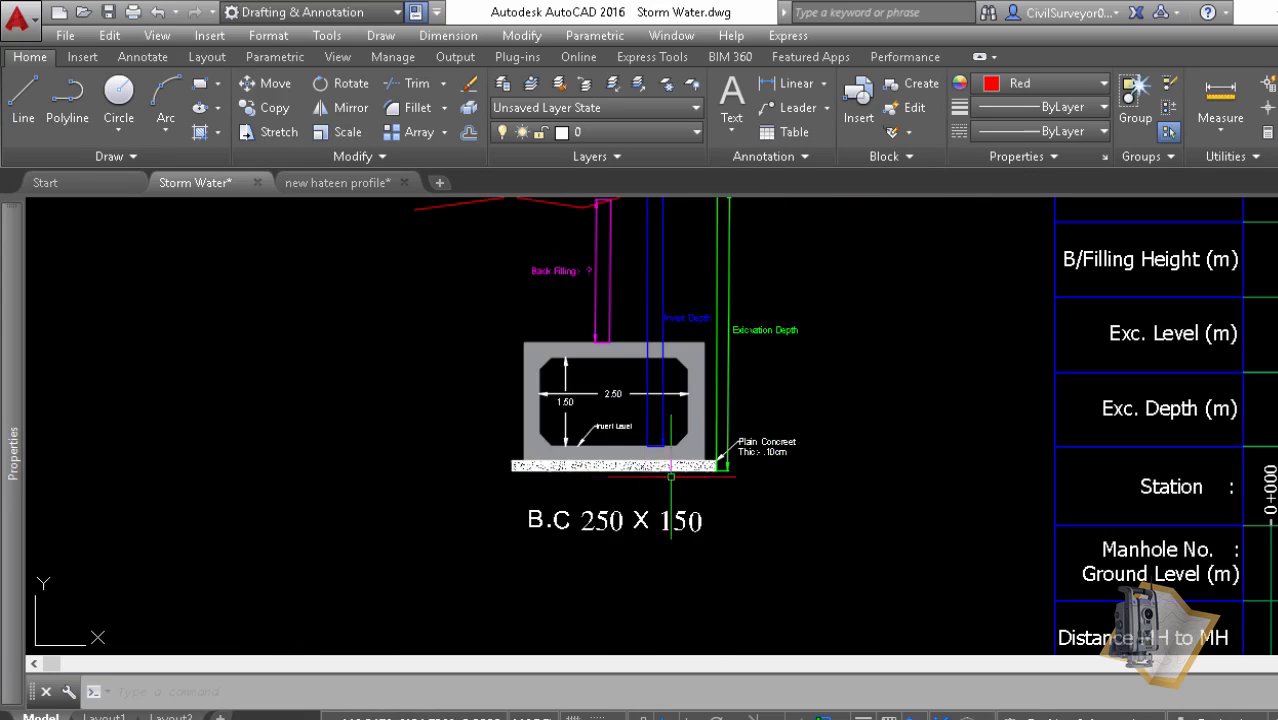
middle_click_drag(670, 476, 379, 517)
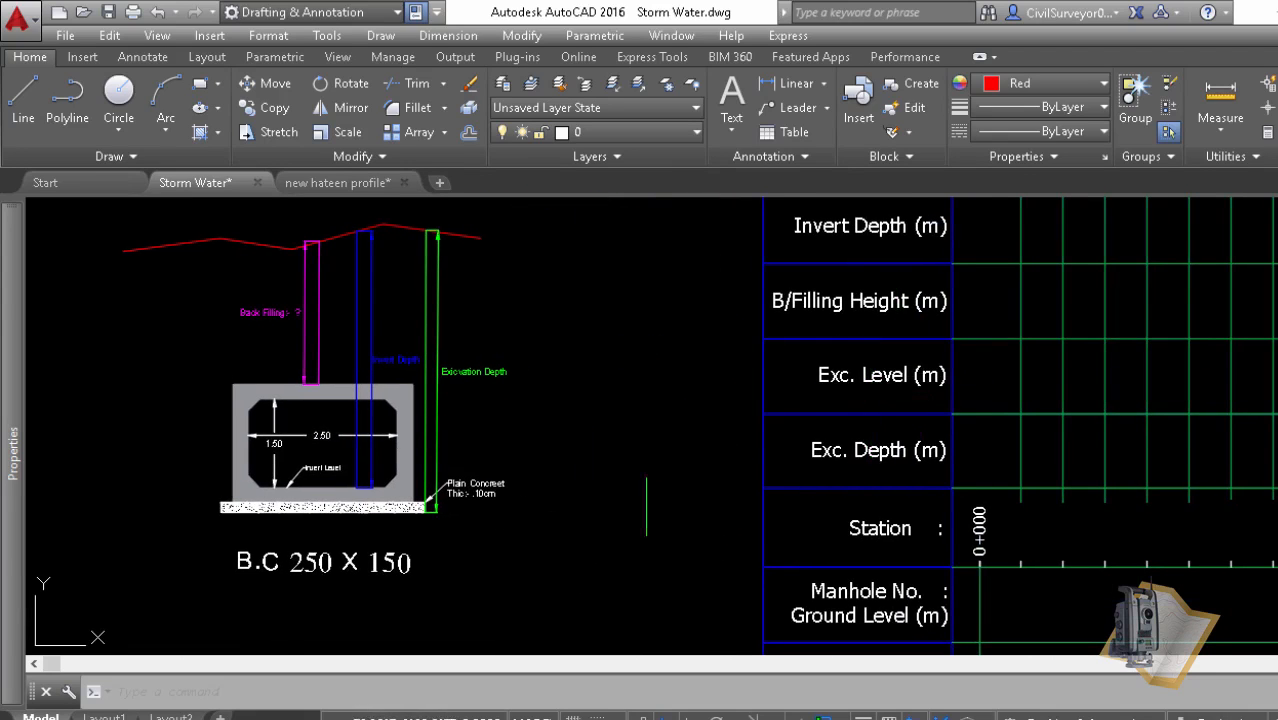
scroll(340, 520, "up", 4)
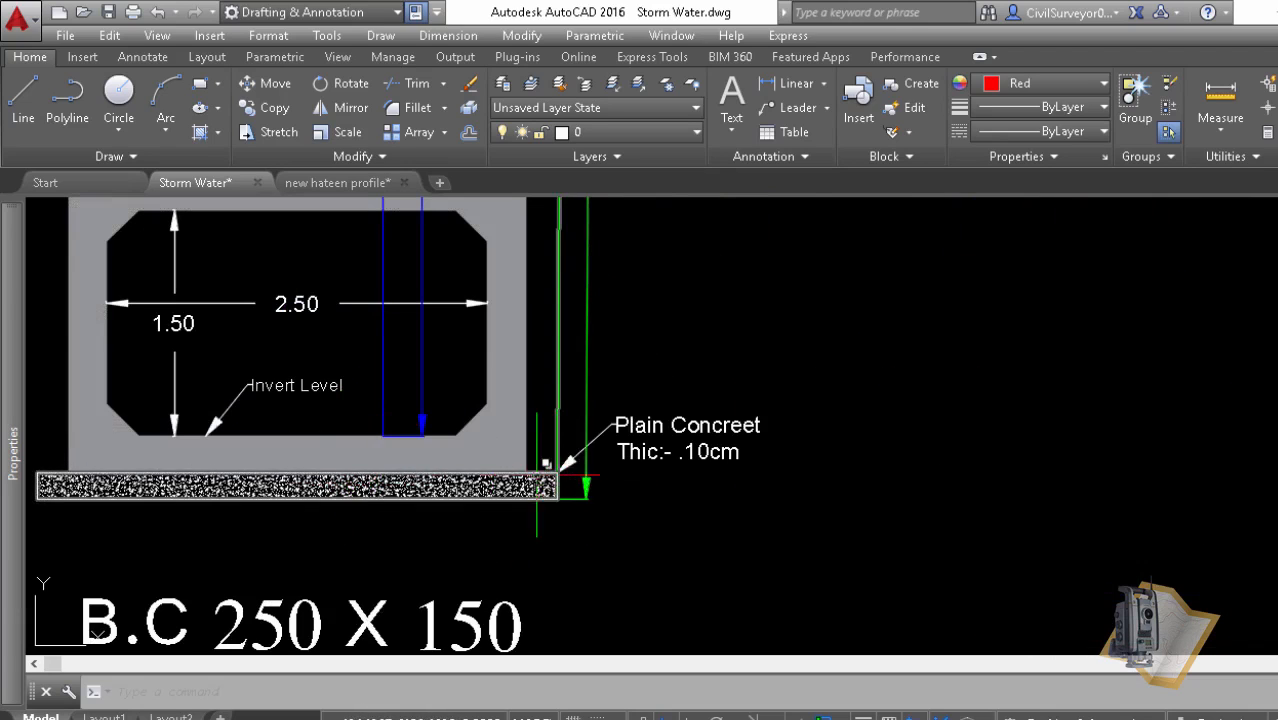
scroll(535, 475, "up", 4)
scroll(505, 457, "down", 4)
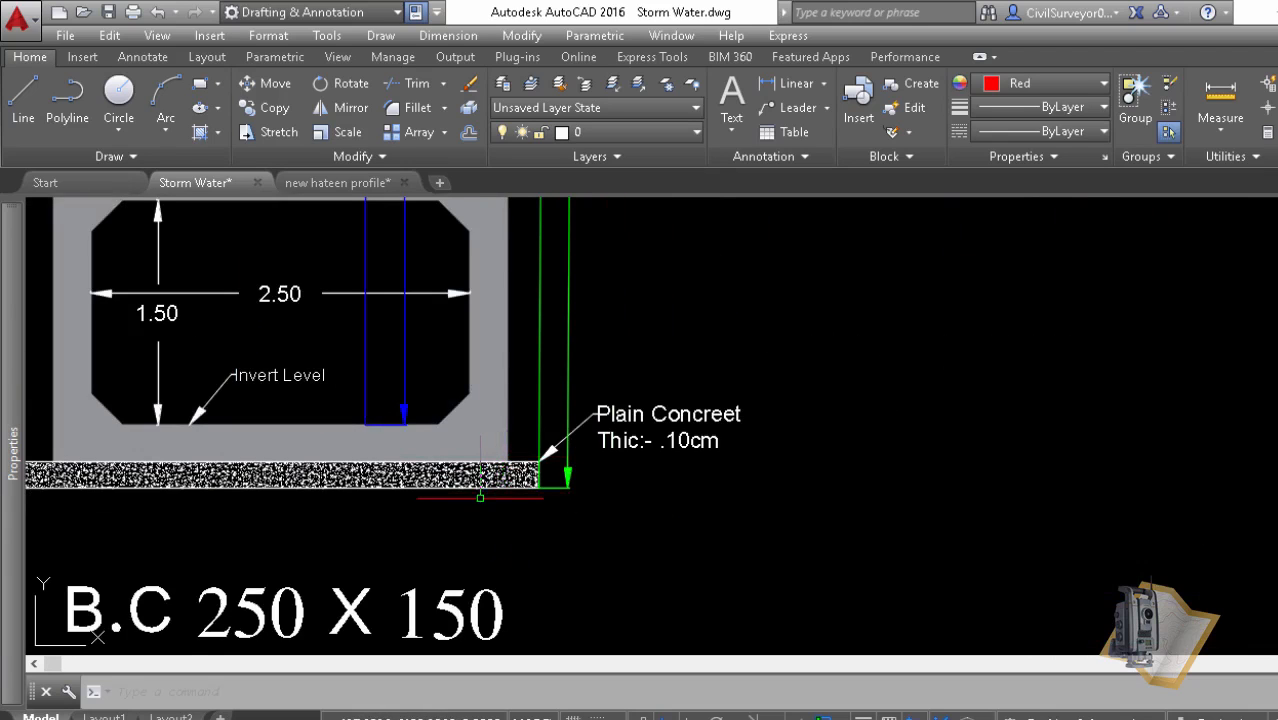
- Trace the excavation depth from the ground line to the plain concrete's underside and relate it to the Exc. Level and Exc. Depth rows
scroll(493, 506, "down", 6)
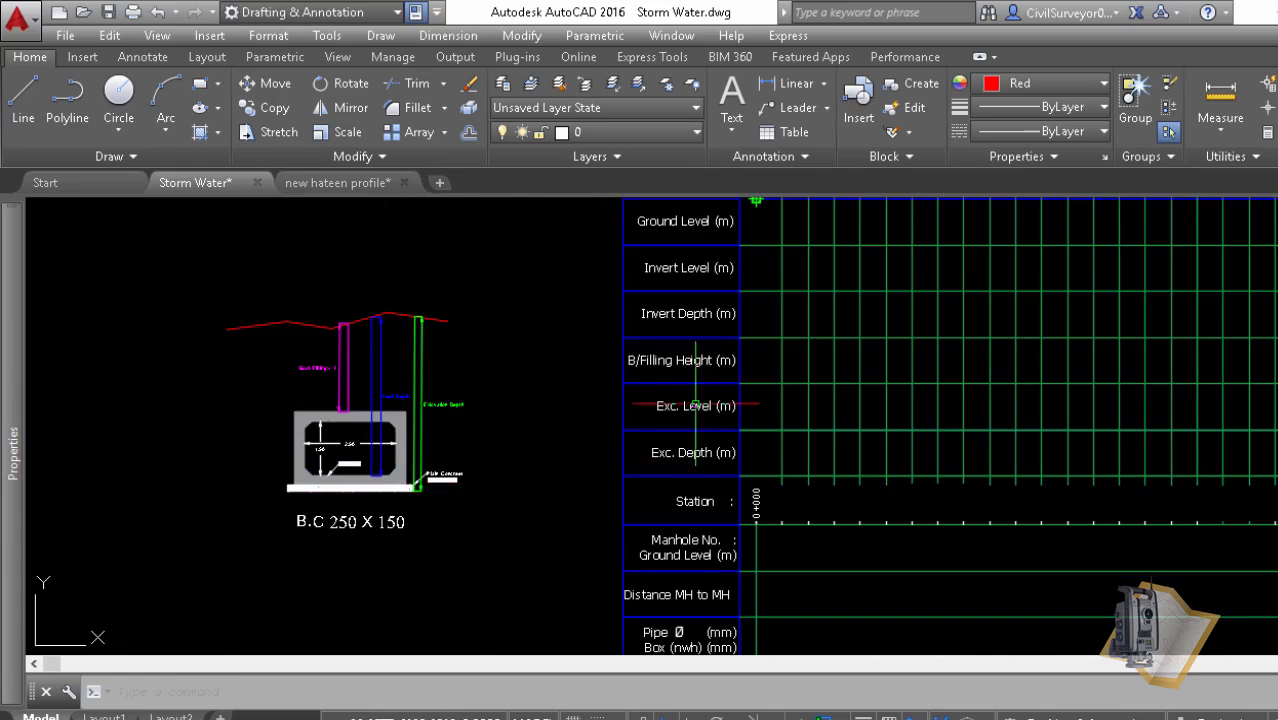
scroll(691, 462, "up", 2)
middle_click_drag(641, 459, 752, 457)
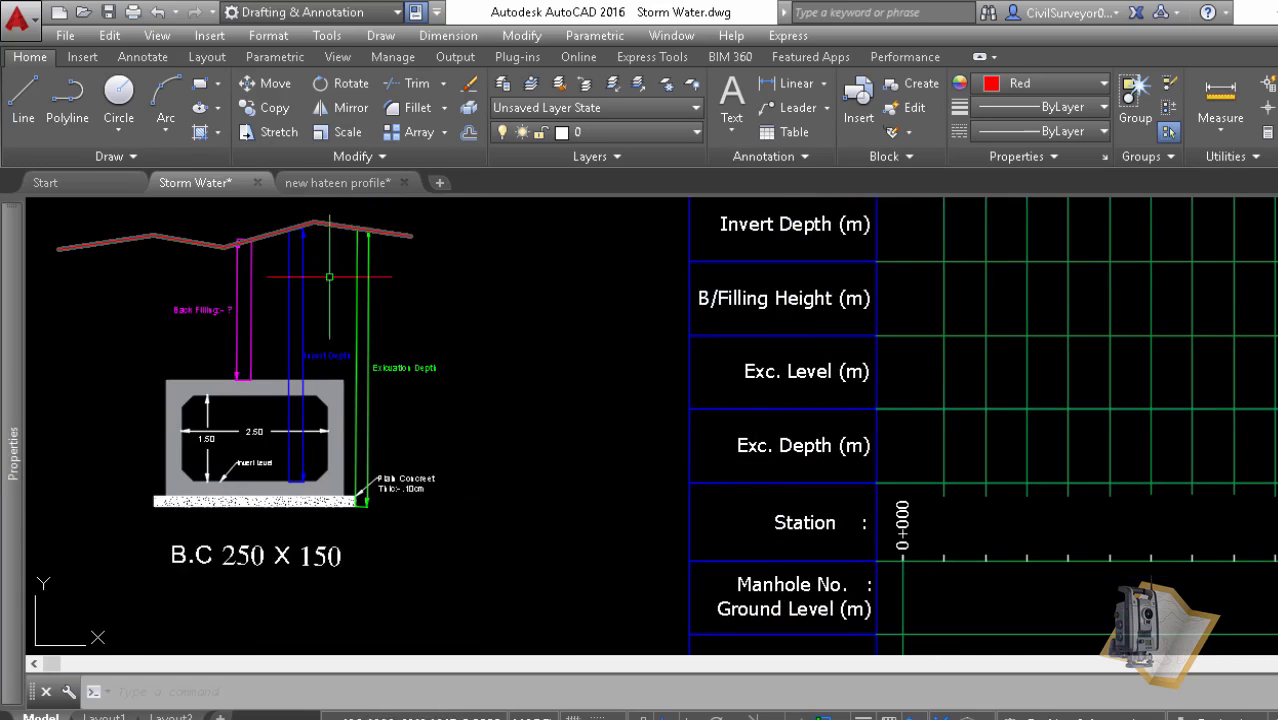
scroll(346, 510, "up", 2)
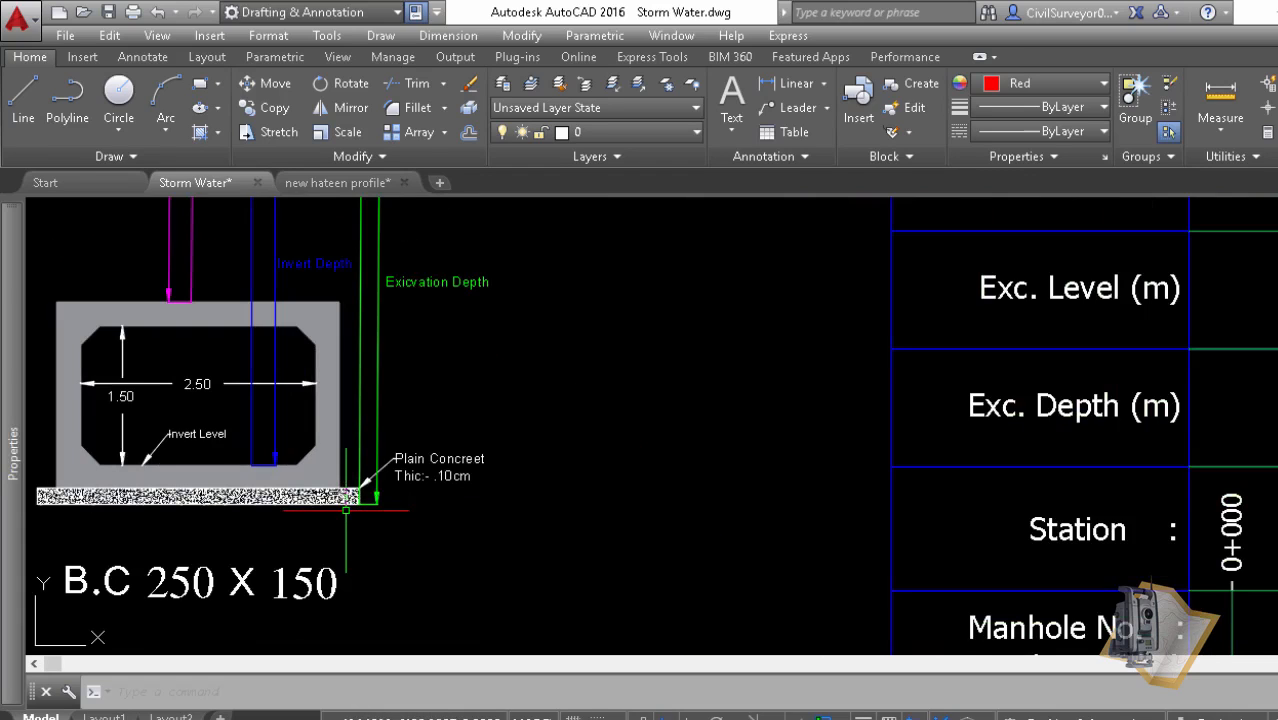
mouse_move(417, 353)
middle_mouse_down()
mouse_move(442, 402)
mouse_move(428, 382)
middle_mouse_up()
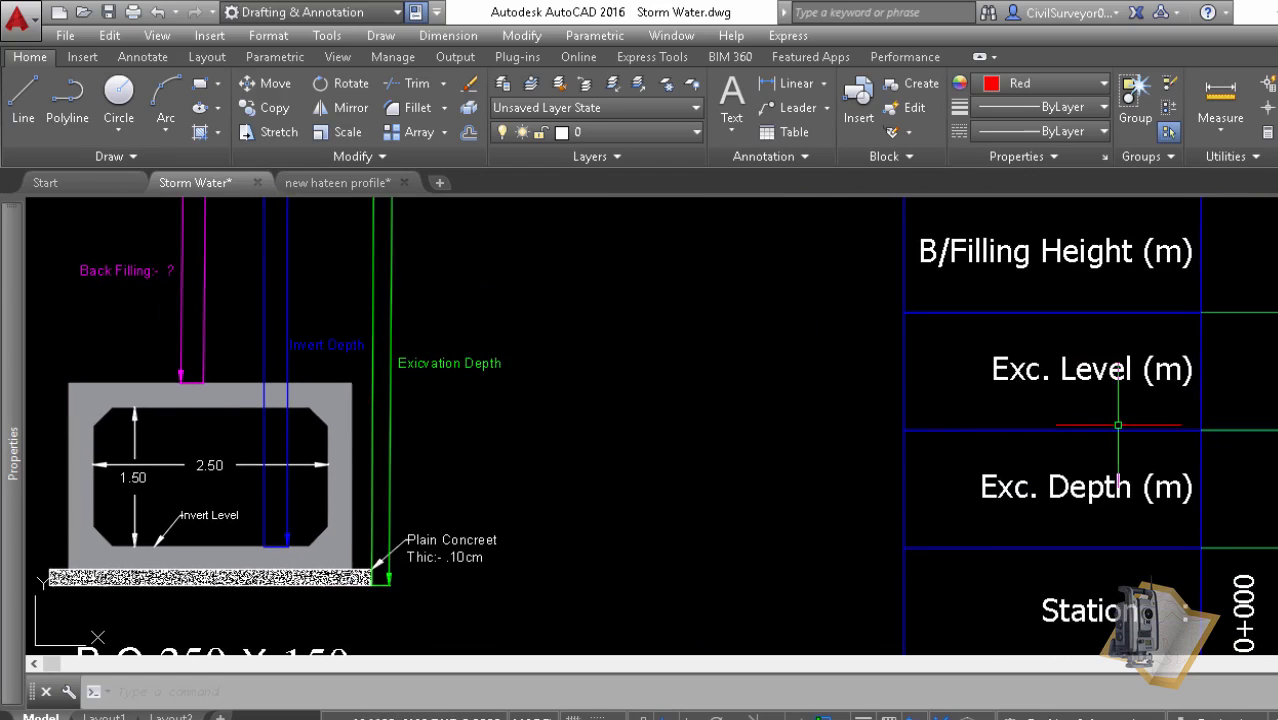
scroll(1117, 434, "down", 4)
- Examine the table's Station row and its tick marks starting from station 0+000
mouse_move(1109, 440)
middle_mouse_down()
mouse_move(1012, 405)
mouse_move(871, 306)
middle_mouse_up()
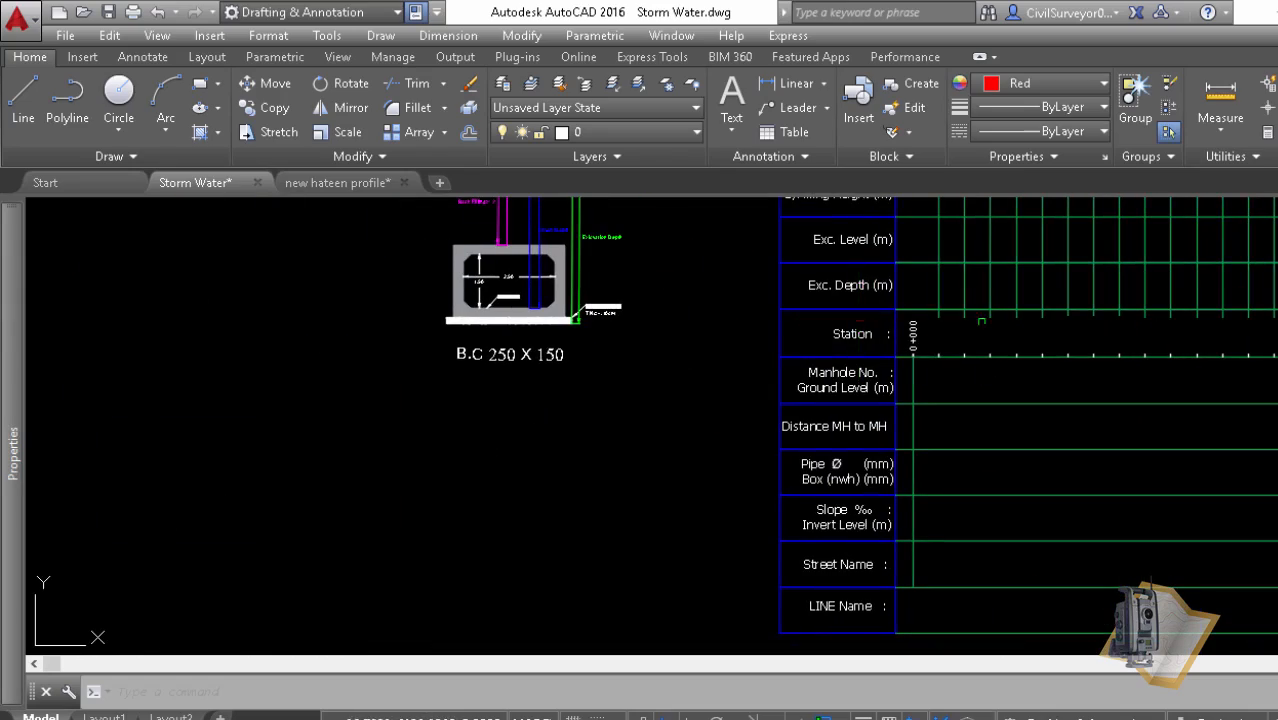
scroll(815, 340, "up", 4)
scroll(962, 350, "down", 6)
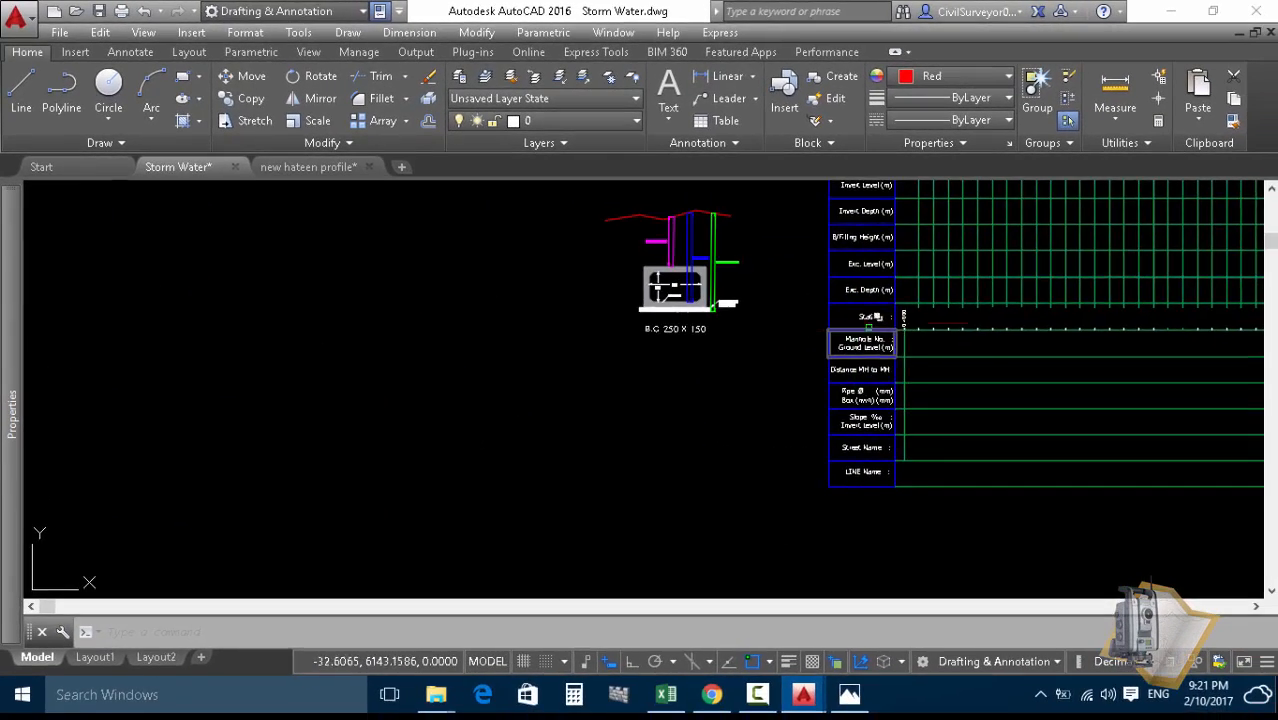
middle_click_drag(1076, 351, 943, 367)
middle_click_drag(862, 335, 785, 347)
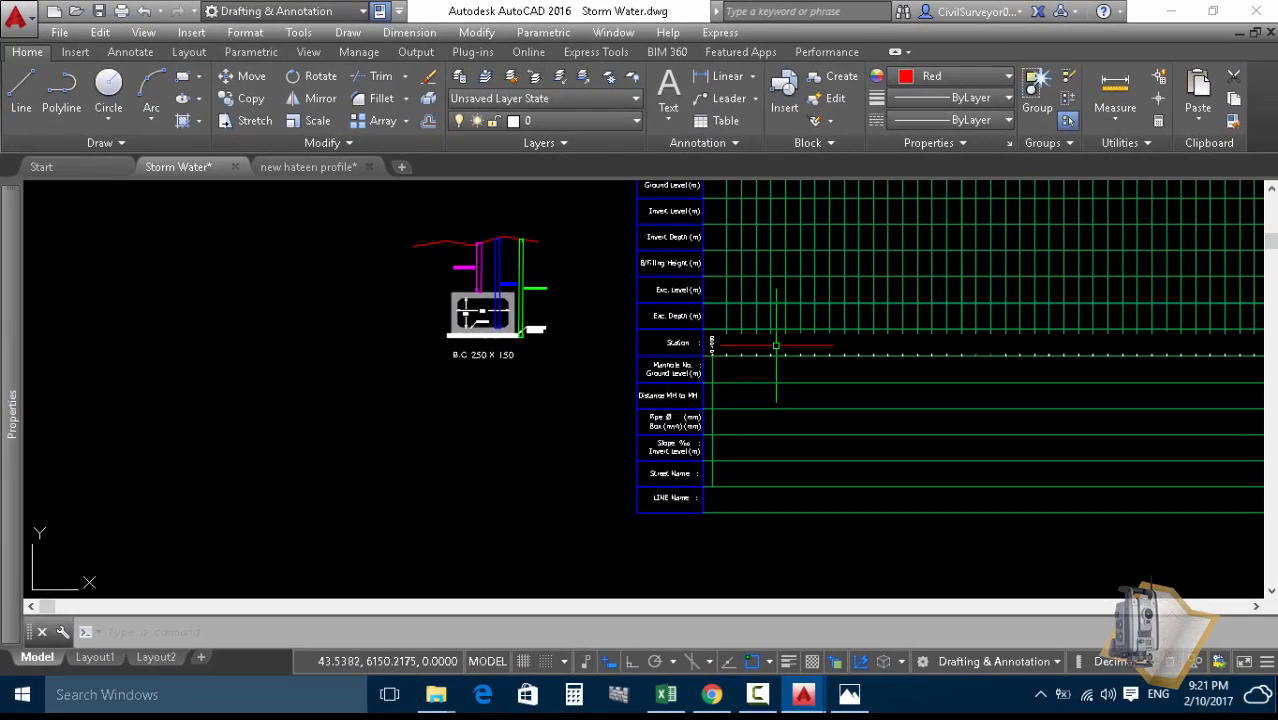
scroll(776, 345, "up", 6)
scroll(650, 330, "down", 3)
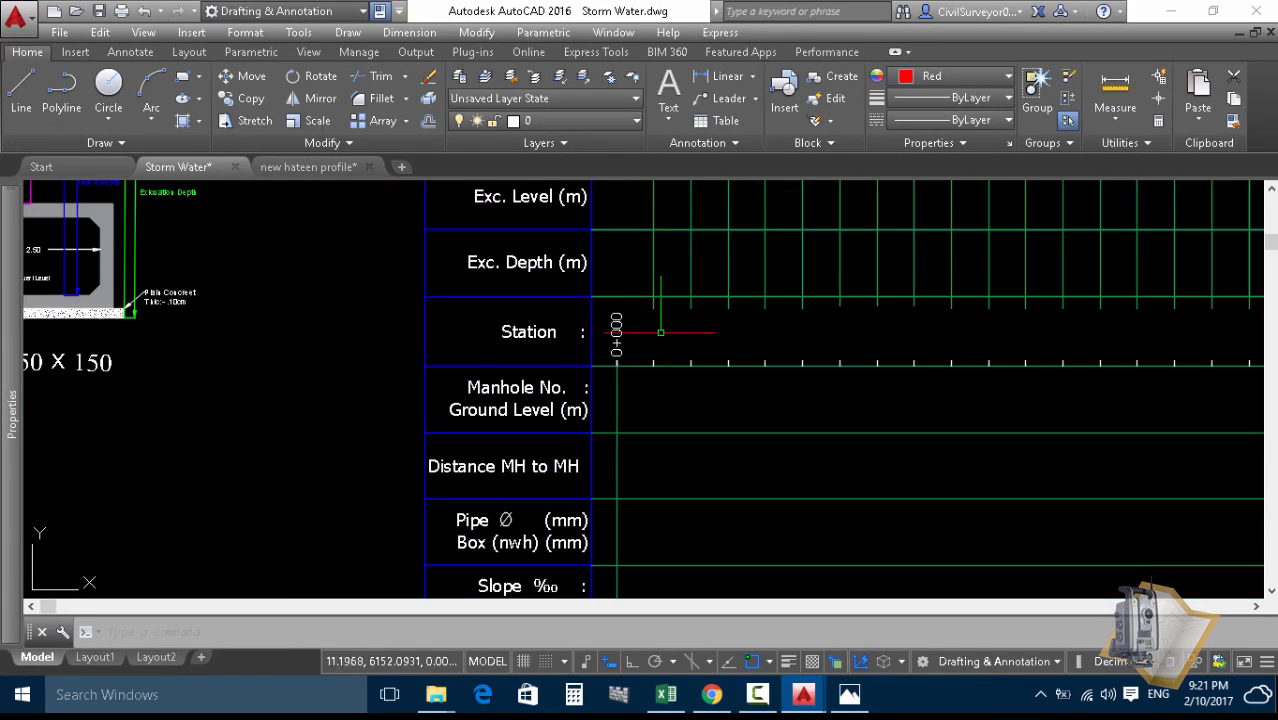
scroll(810, 343, "down", 2)
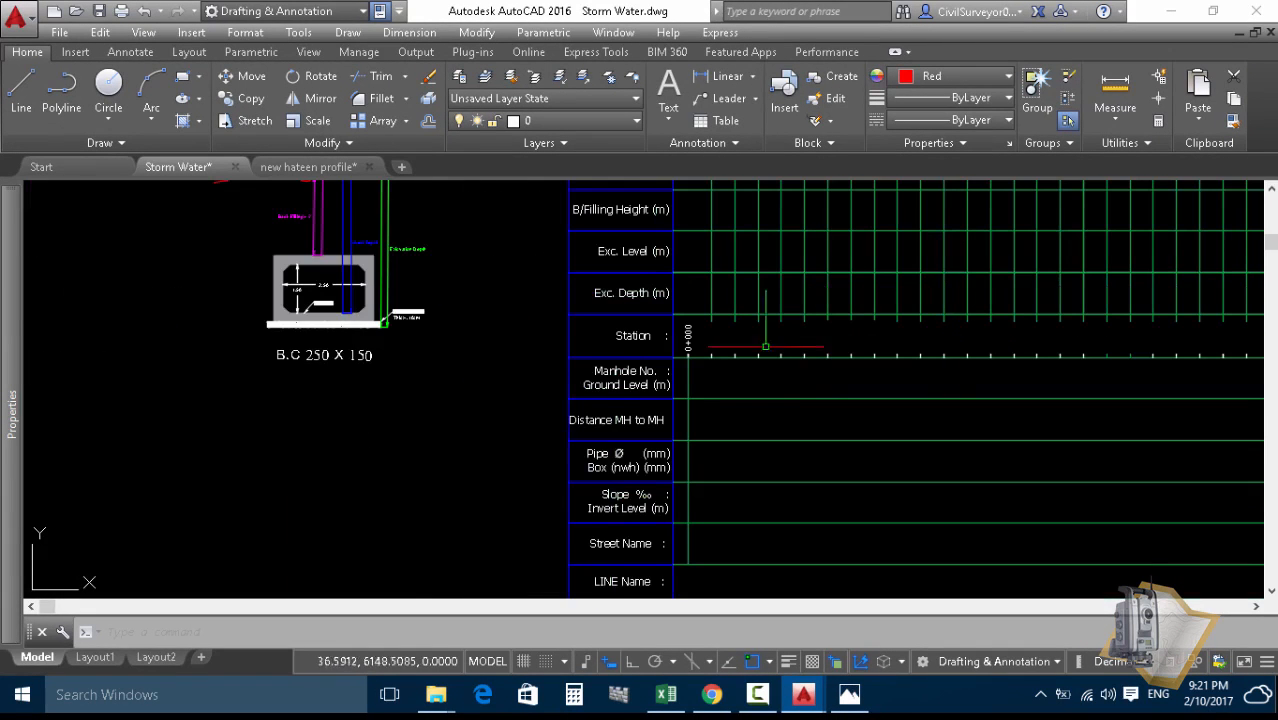
- Review the table's Manhole No. / Ground Level and Distance MH to MH rows, including their extent along the profile
scroll(622, 387, "up", 2)
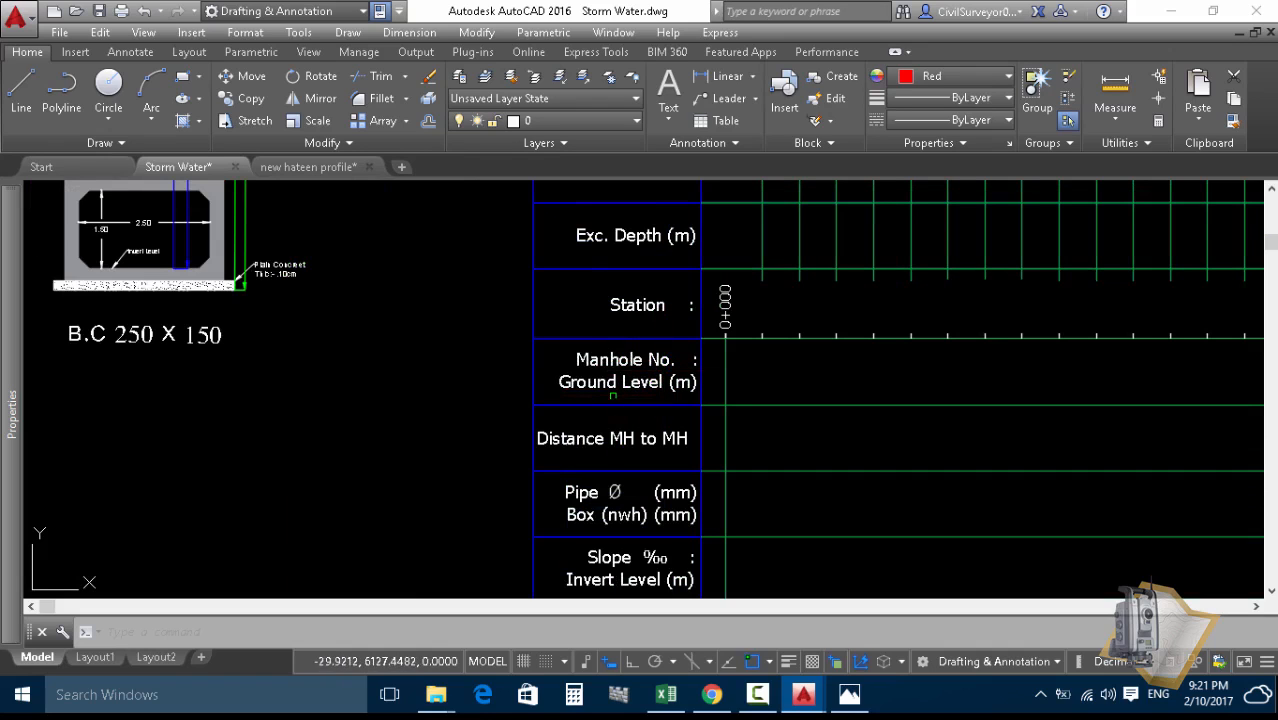
scroll(617, 393, "down", 5)
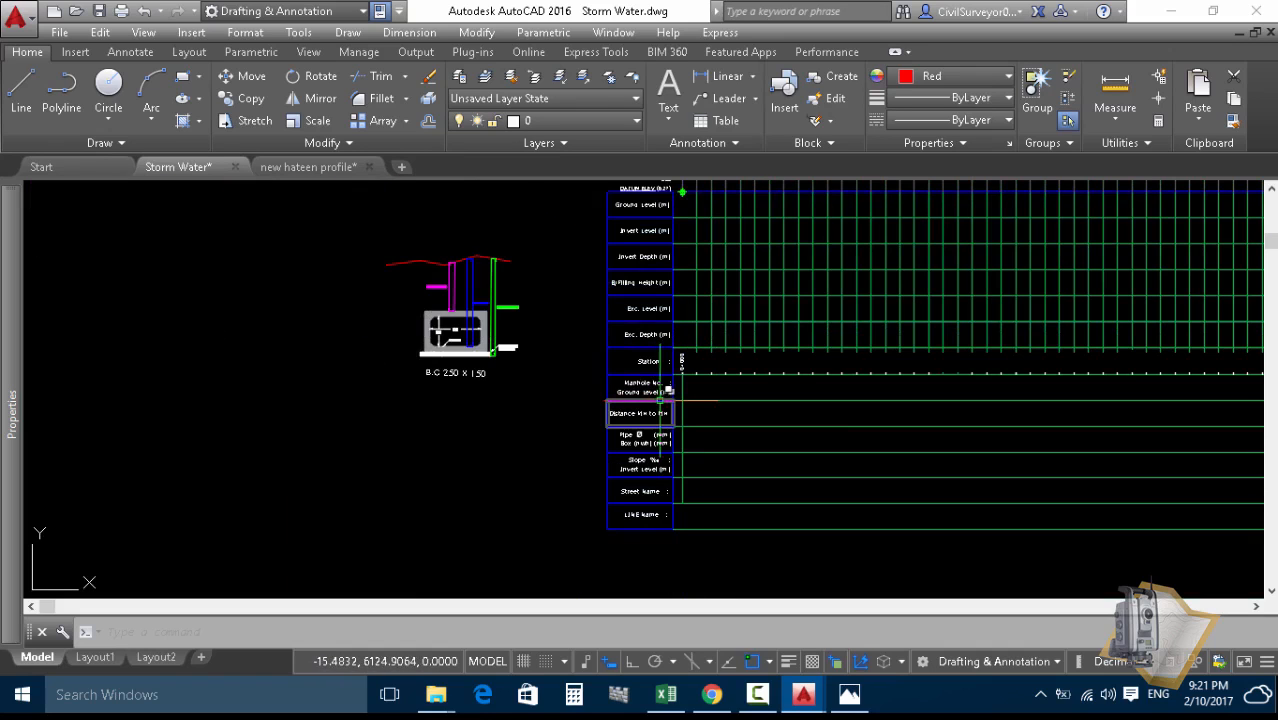
scroll(697, 398, "down", 4)
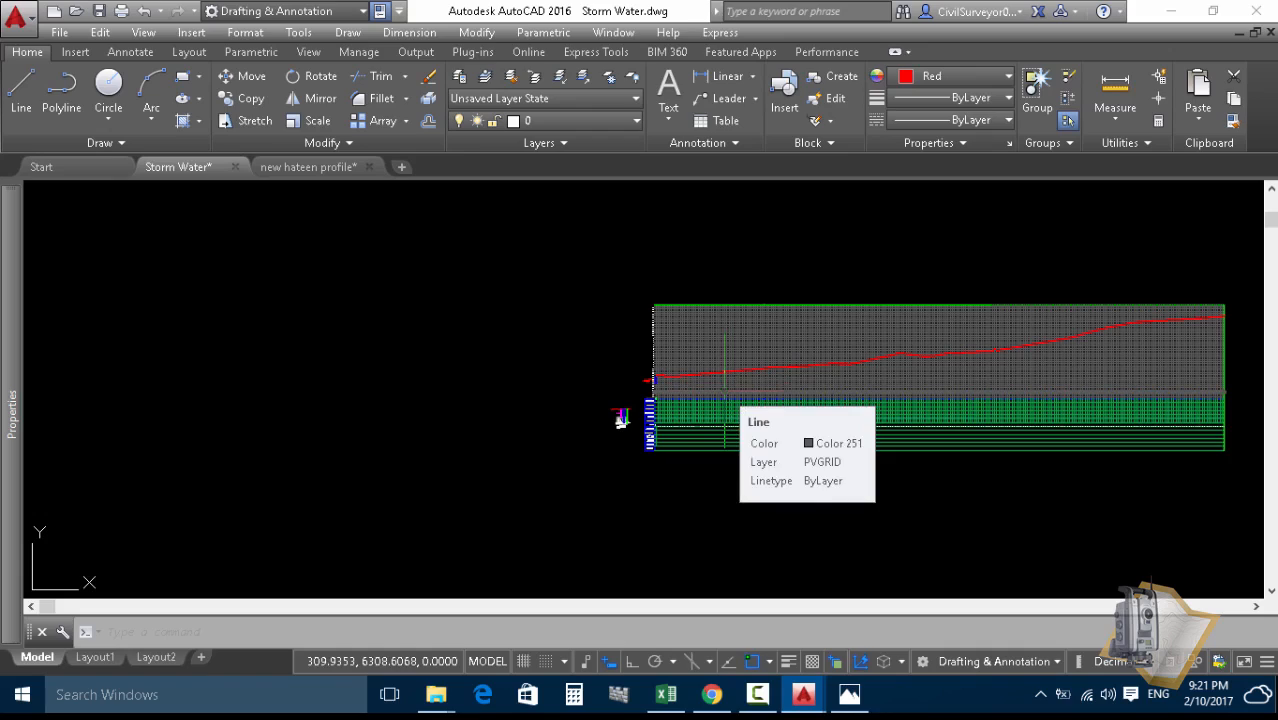
- Switch to the new hateen profile drawing and examine the MH 01 label's station, ground level and invert level
mouse_move(810, 700)
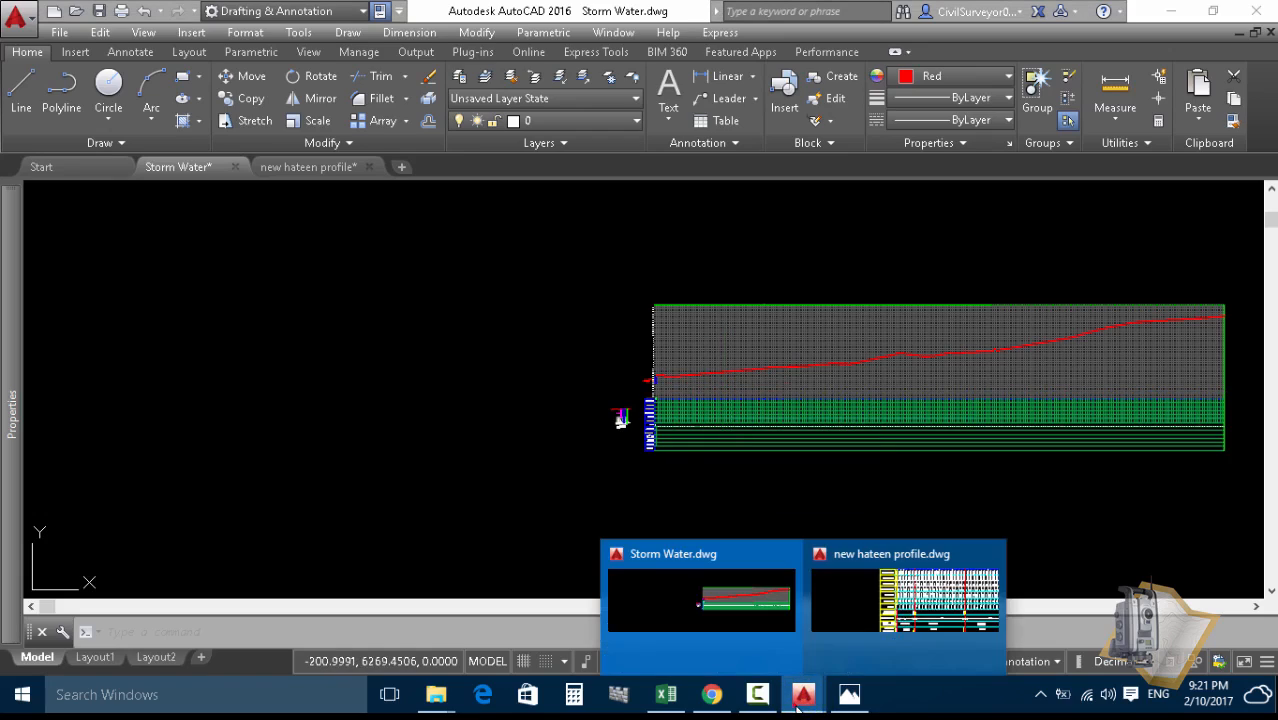
left_click(895, 630)
scroll(497, 497, "down", 5)
scroll(519, 336, "up", 3)
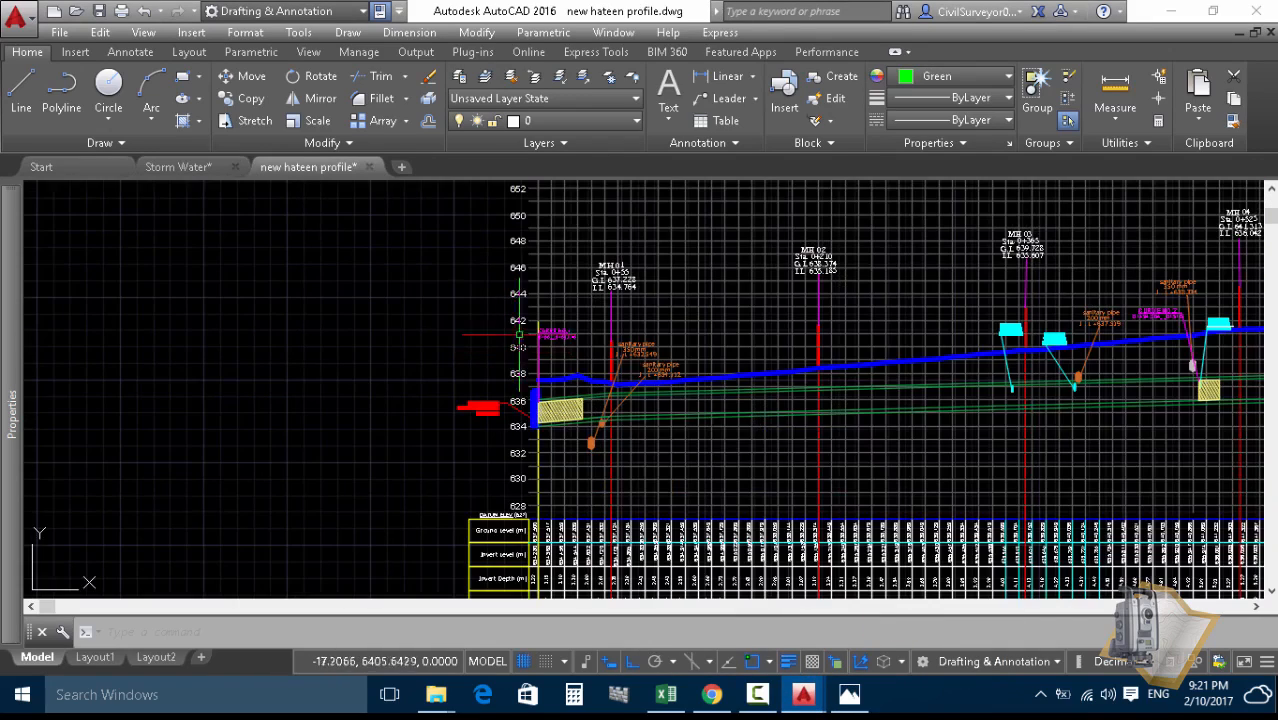
scroll(617, 271, "up", 6)
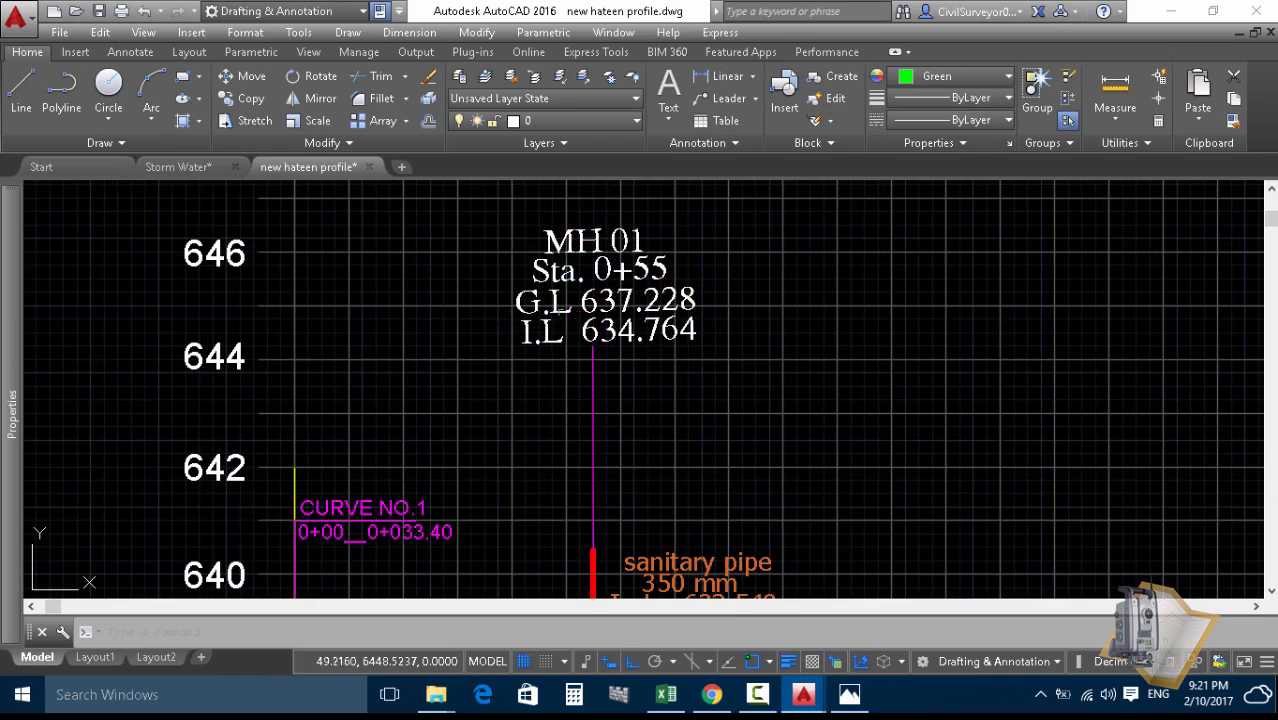
- Examine the full length of the new hateen profile, including its manhole labels and completed data table
scroll(593, 408, "down", 8)
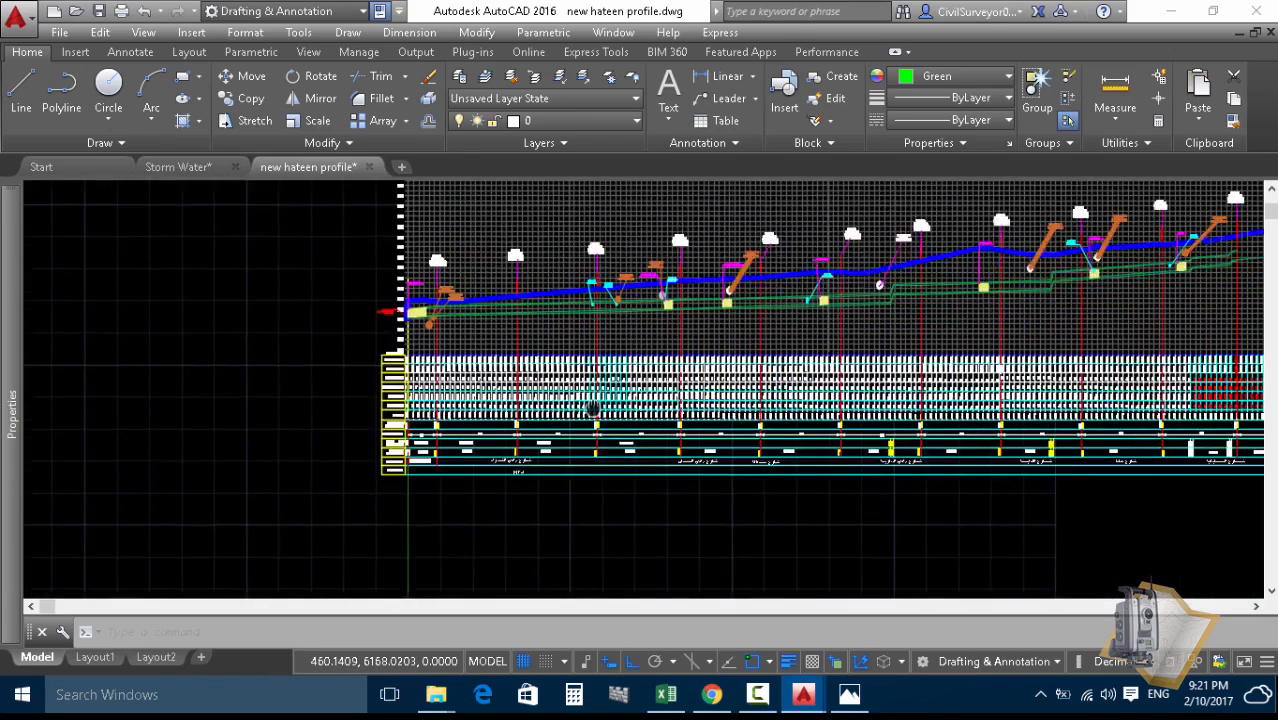
middle_click_drag(593, 408, 425, 400)
scroll(425, 400, "down", 2)
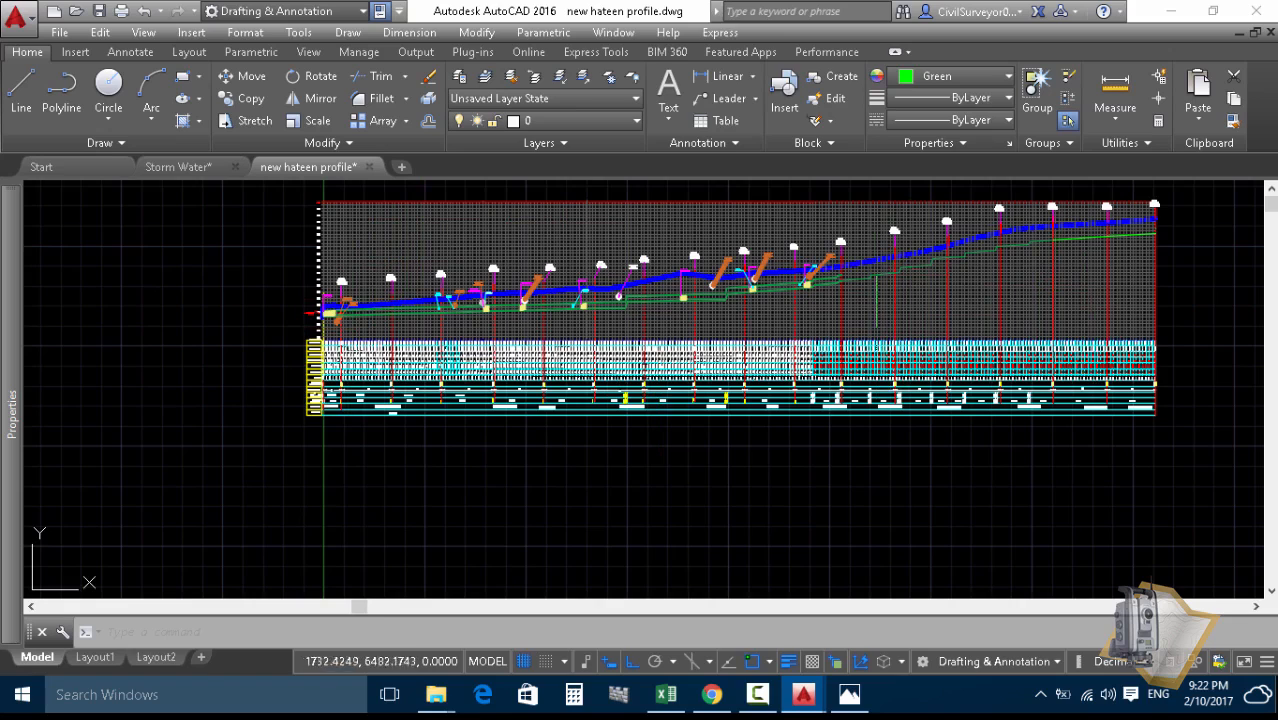
middle_click_drag(323, 313, 363, 373)
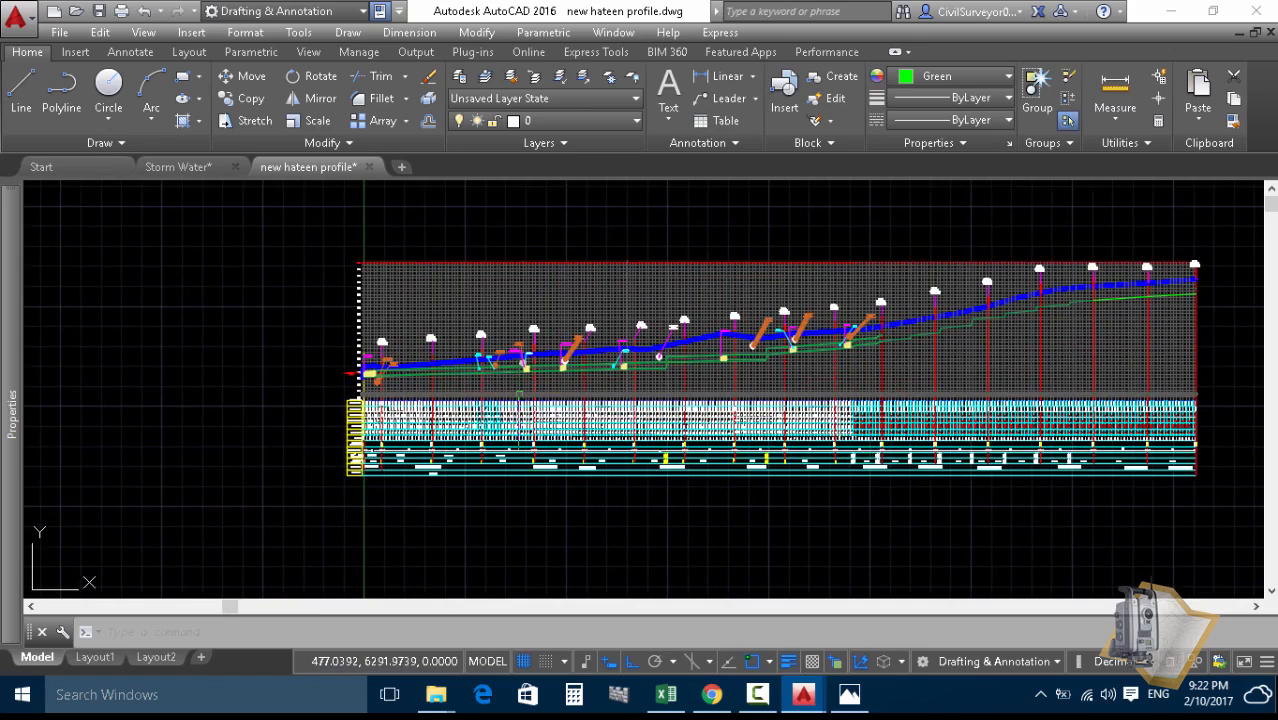
- Switch back to the Storm Water drawing and examine the data table's row labels below Station
mouse_move(805, 688)
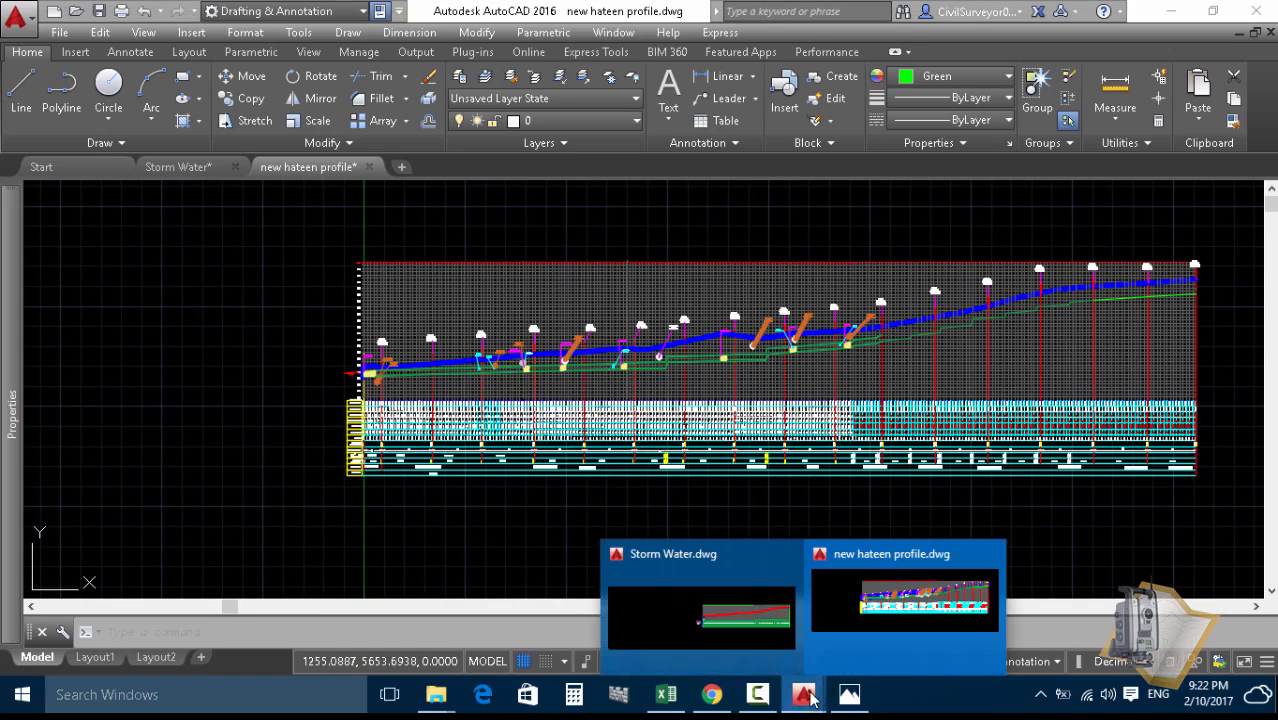
left_click(749, 625)
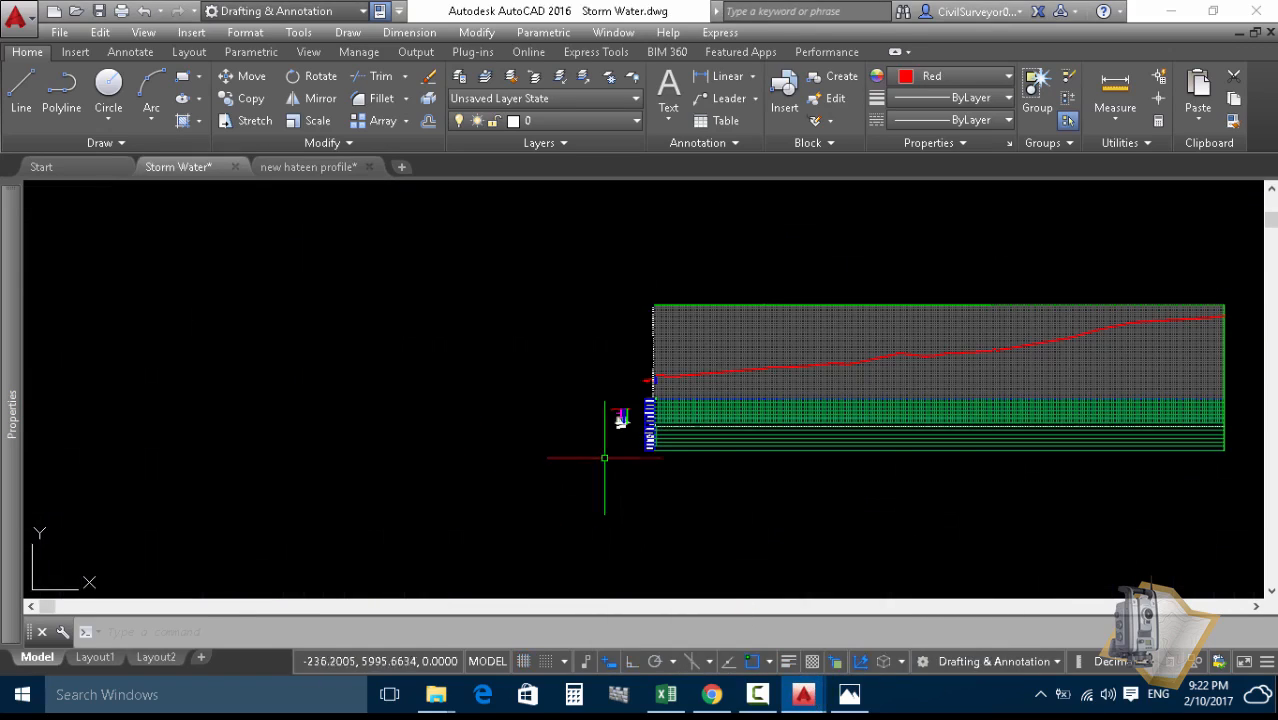
scroll(600, 400, "up", 5)
scroll(810, 368, "up", 6)
middle_click_drag(682, 430, 660, 366)
middle_click_drag(667, 287, 633, 322)
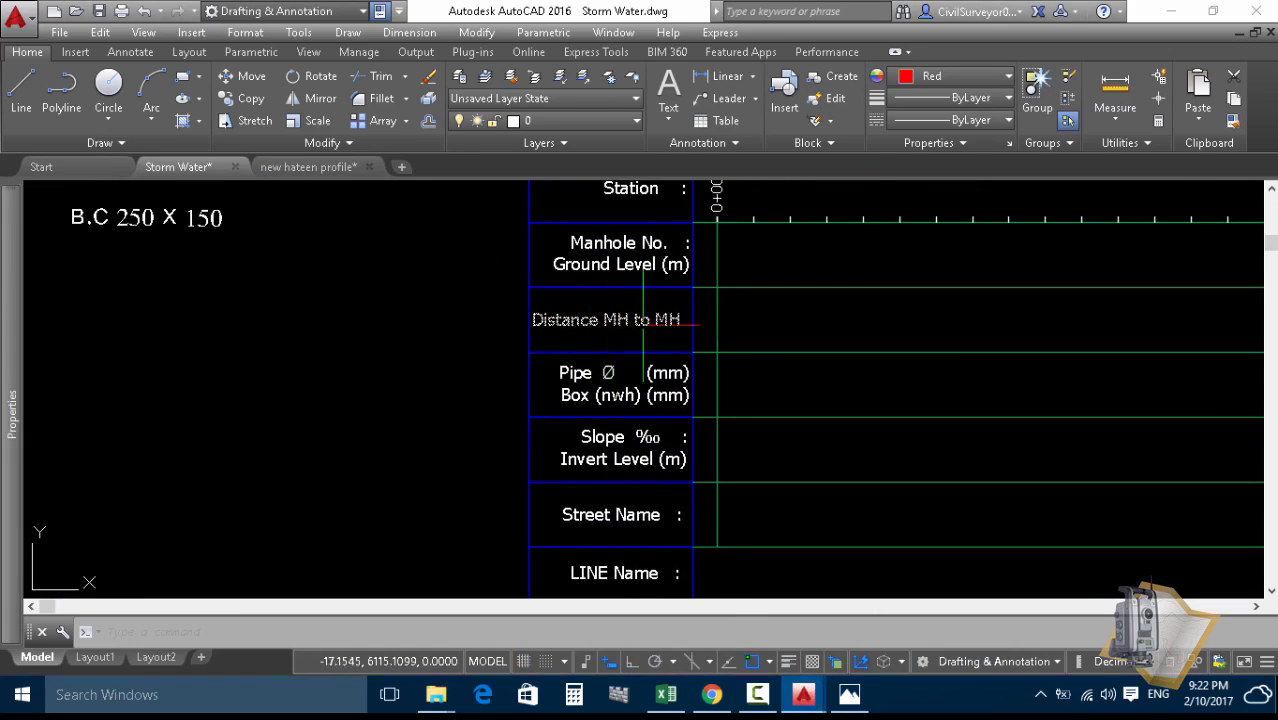
- Review the Distance MH to MH row label and the empty row beside it along the profile
scroll(713, 328, "down", 4)
middle_click_drag(804, 320, 599, 360)
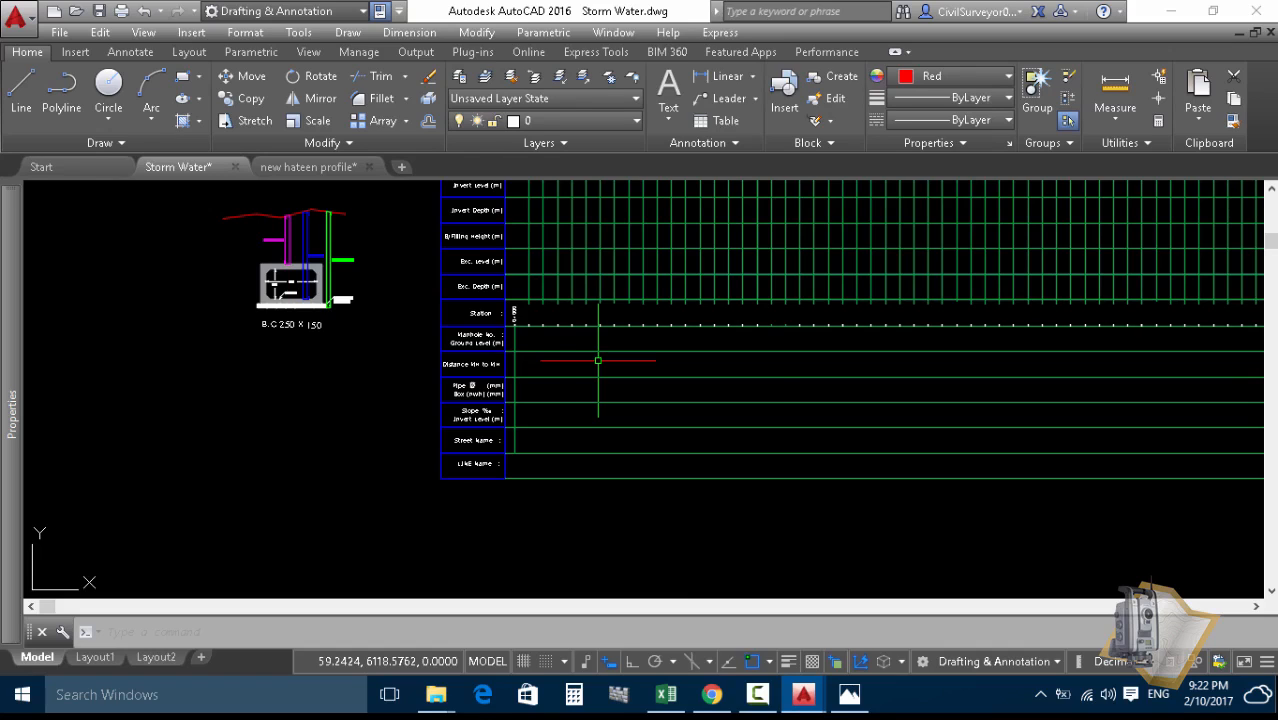
scroll(598, 360, "down", 4)
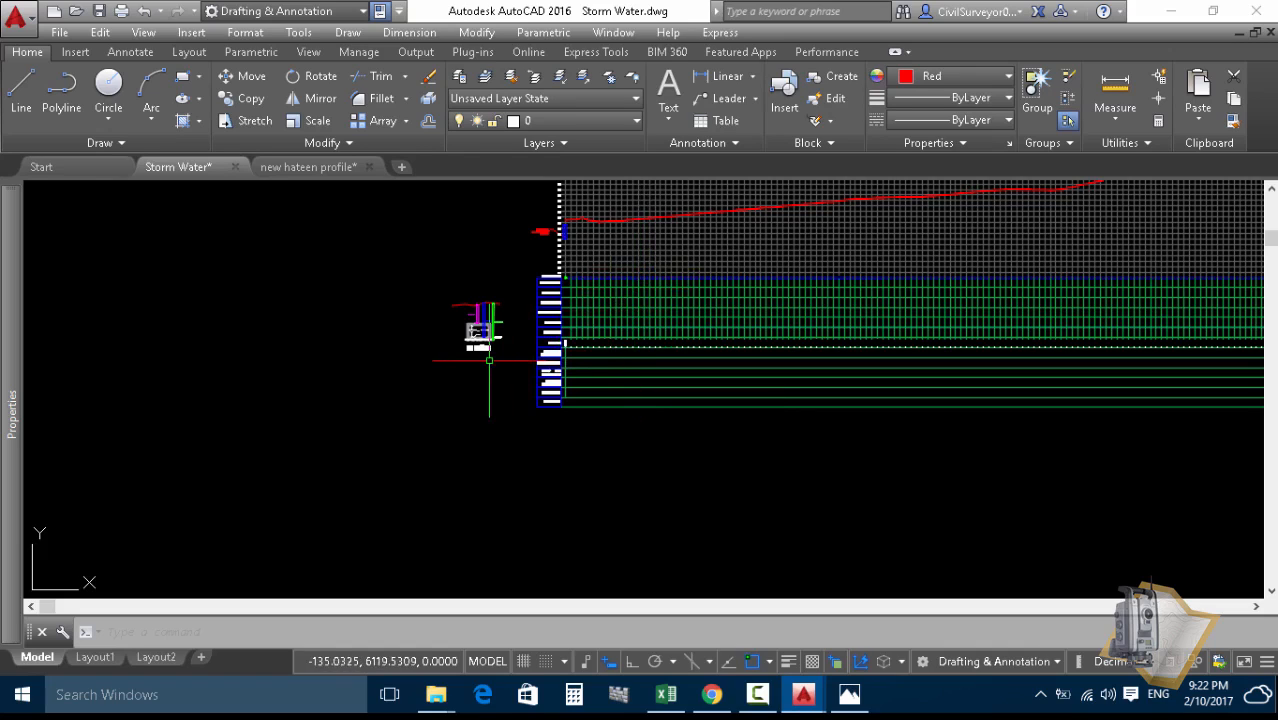
scroll(444, 363, "up", 6)
middle_click_drag(928, 428, 714, 414)
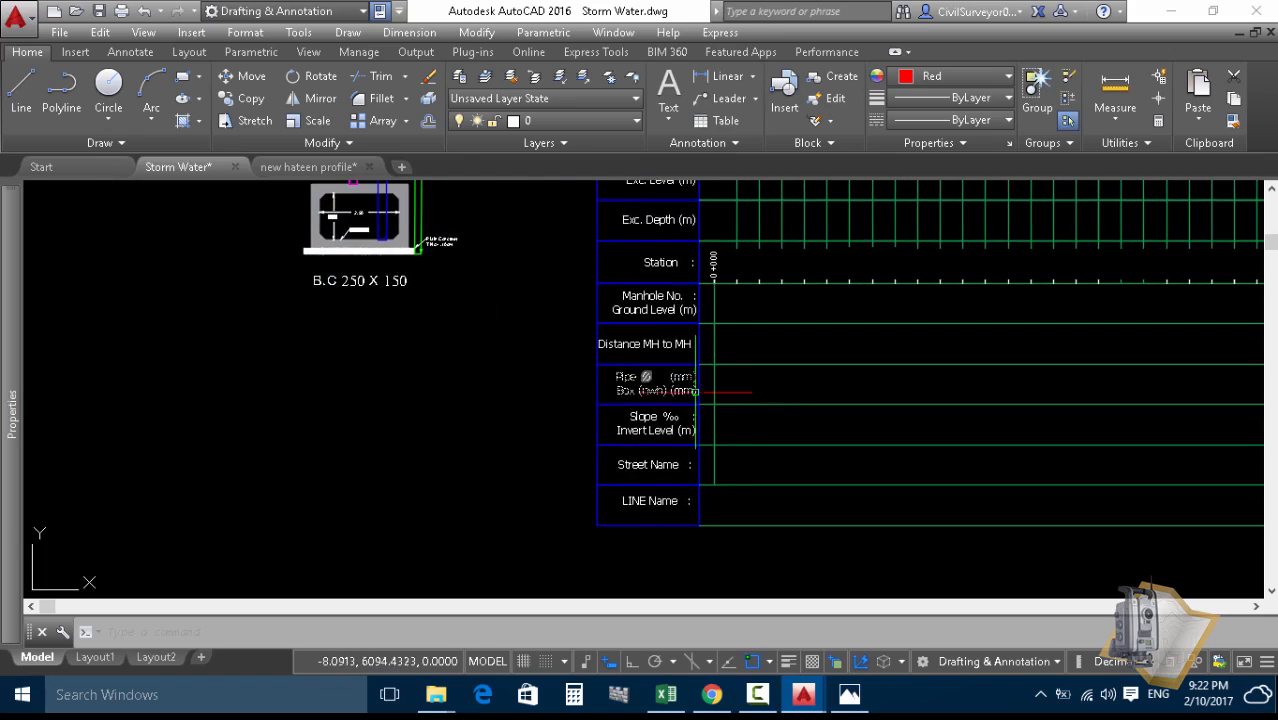
scroll(646, 333, "up", 4)
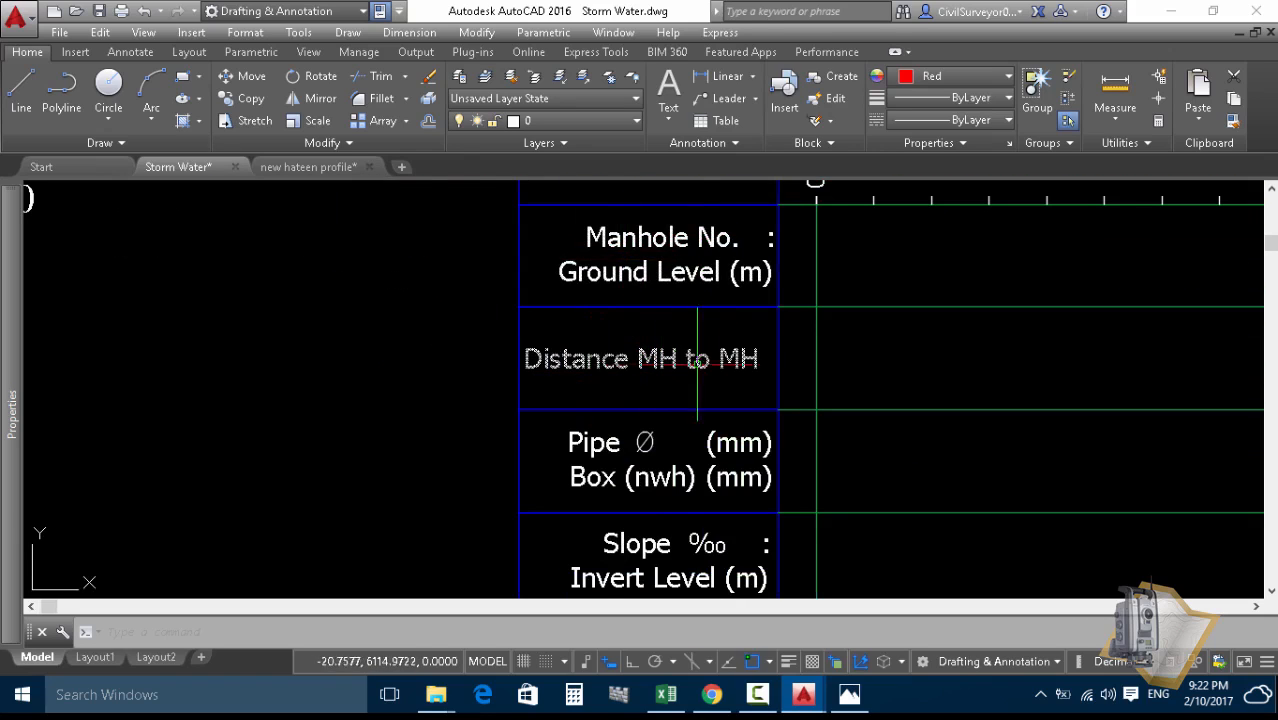
scroll(766, 363, "down", 5)
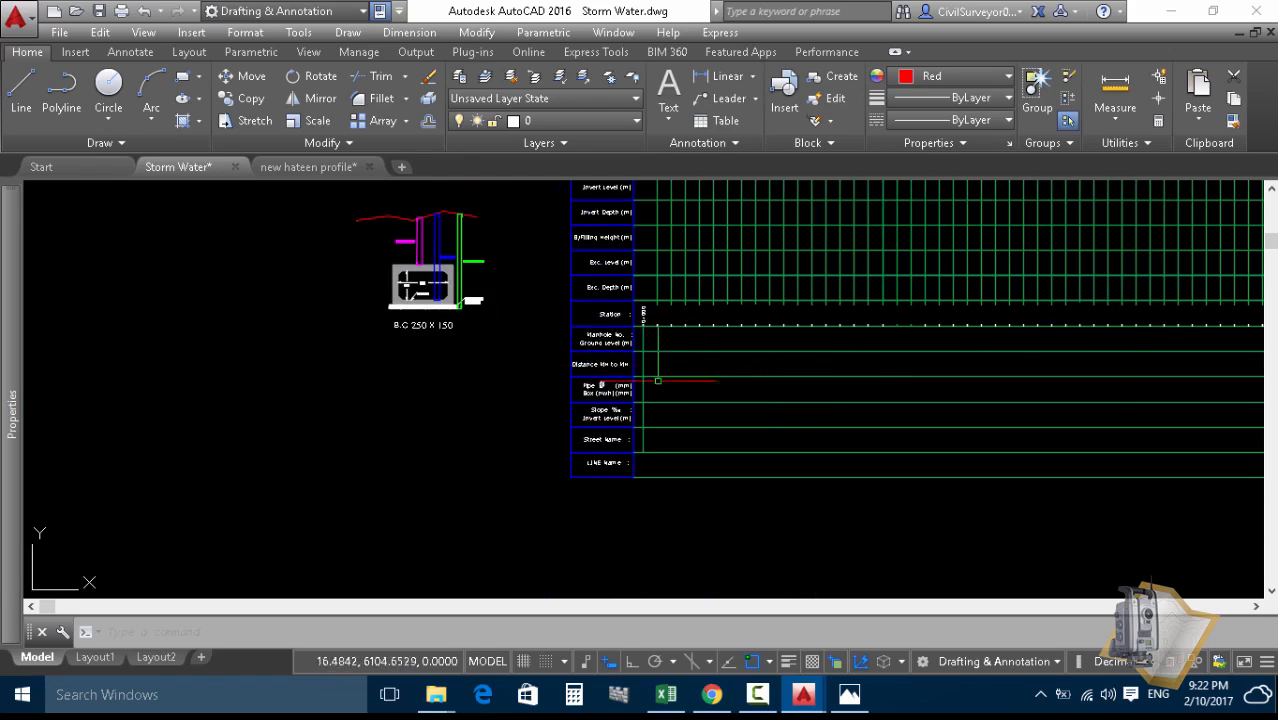
- Examine the Pipe Ø / Box (nwh) row label and its units, and relate it to the row along the profile
scroll(608, 375, "up", 3)
middle_click_drag(581, 429, 495, 387)
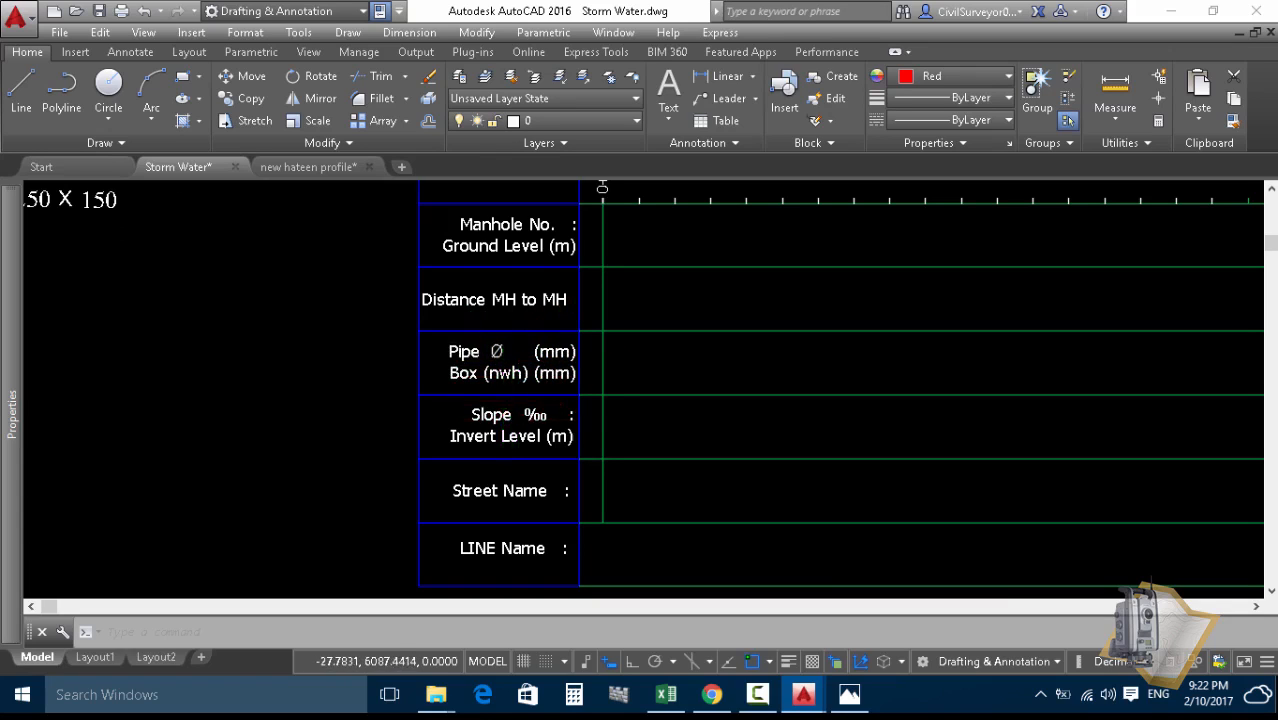
scroll(507, 392, "up", 4)
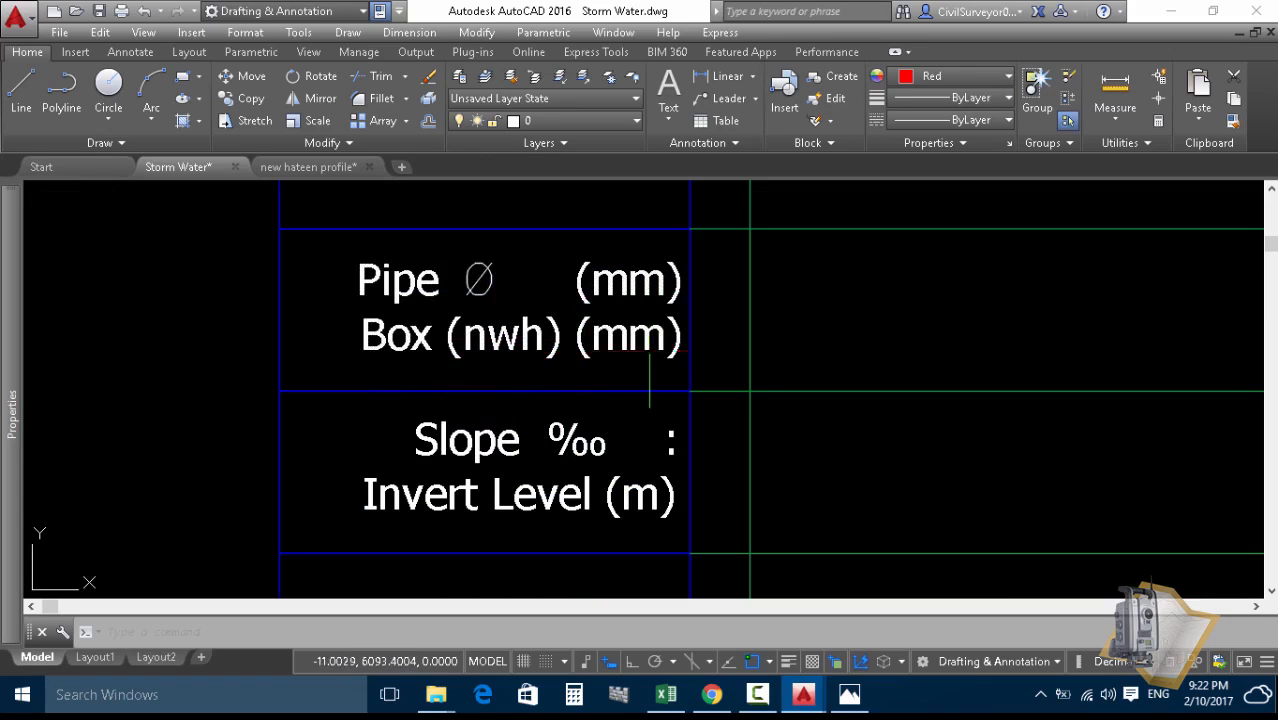
scroll(472, 395, "down", 6)
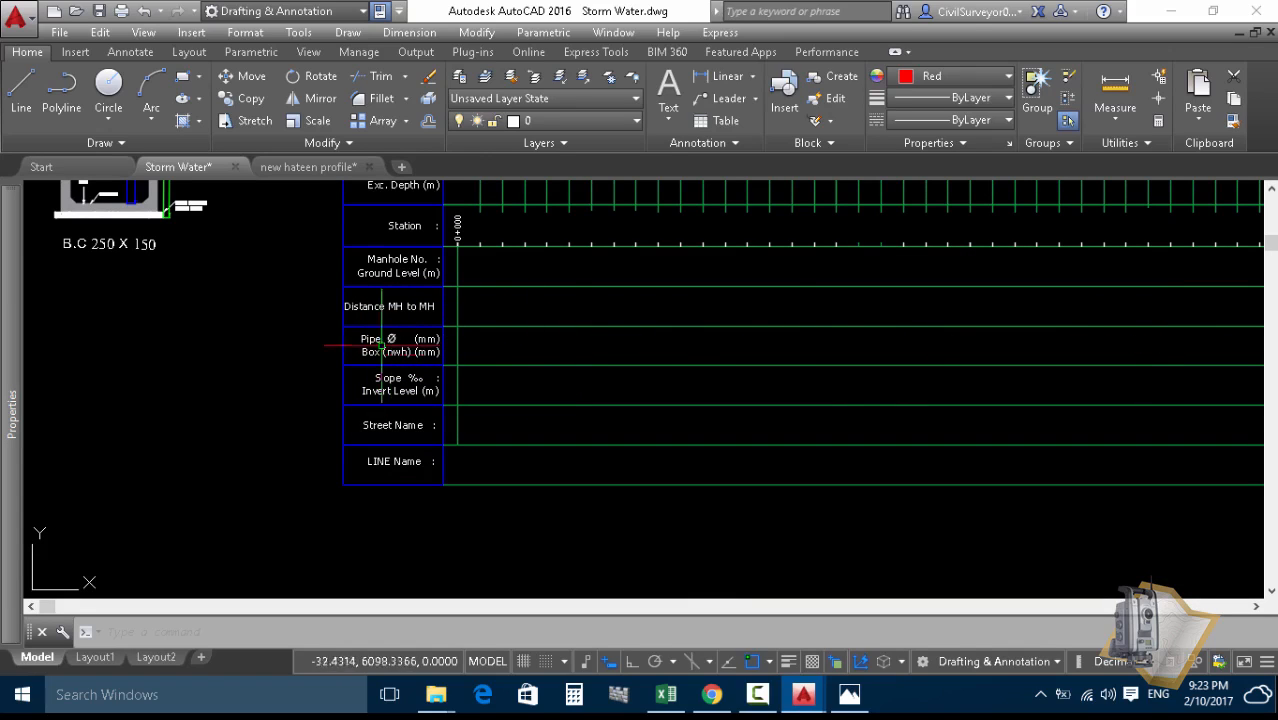
scroll(380, 338, "up", 4)
scroll(362, 352, "down", 4)
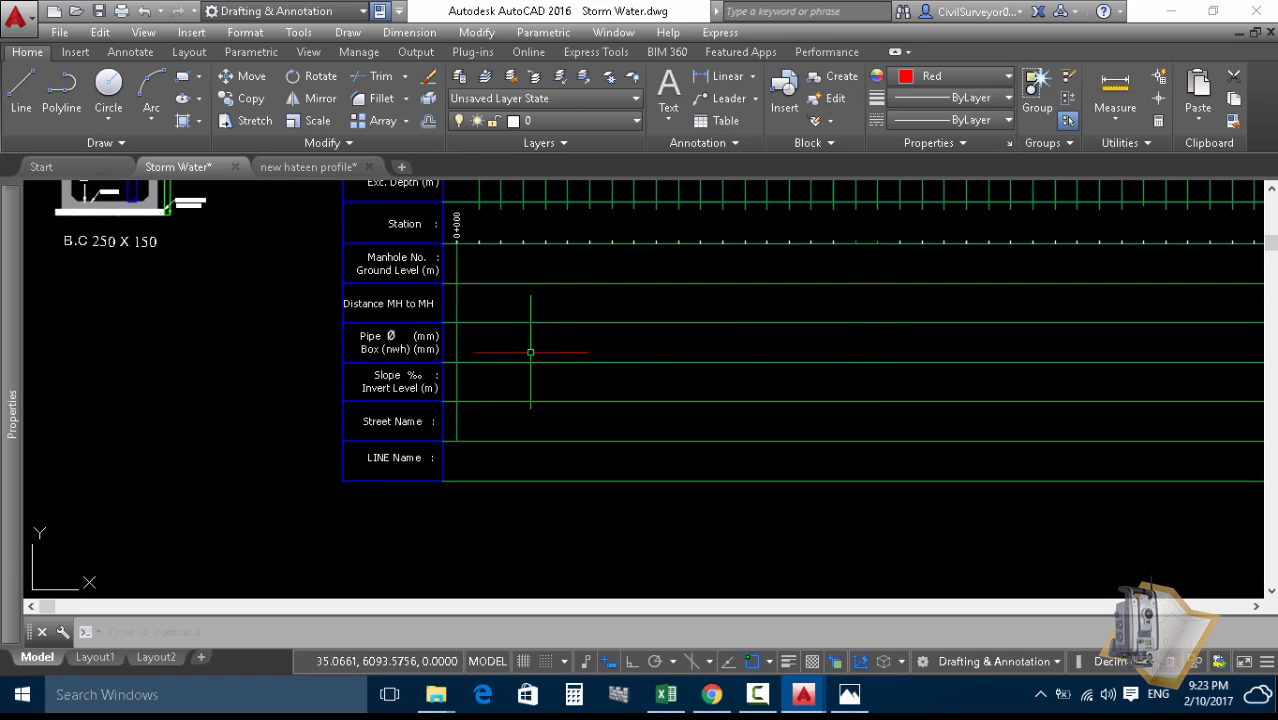
scroll(400, 351, "up", 4)
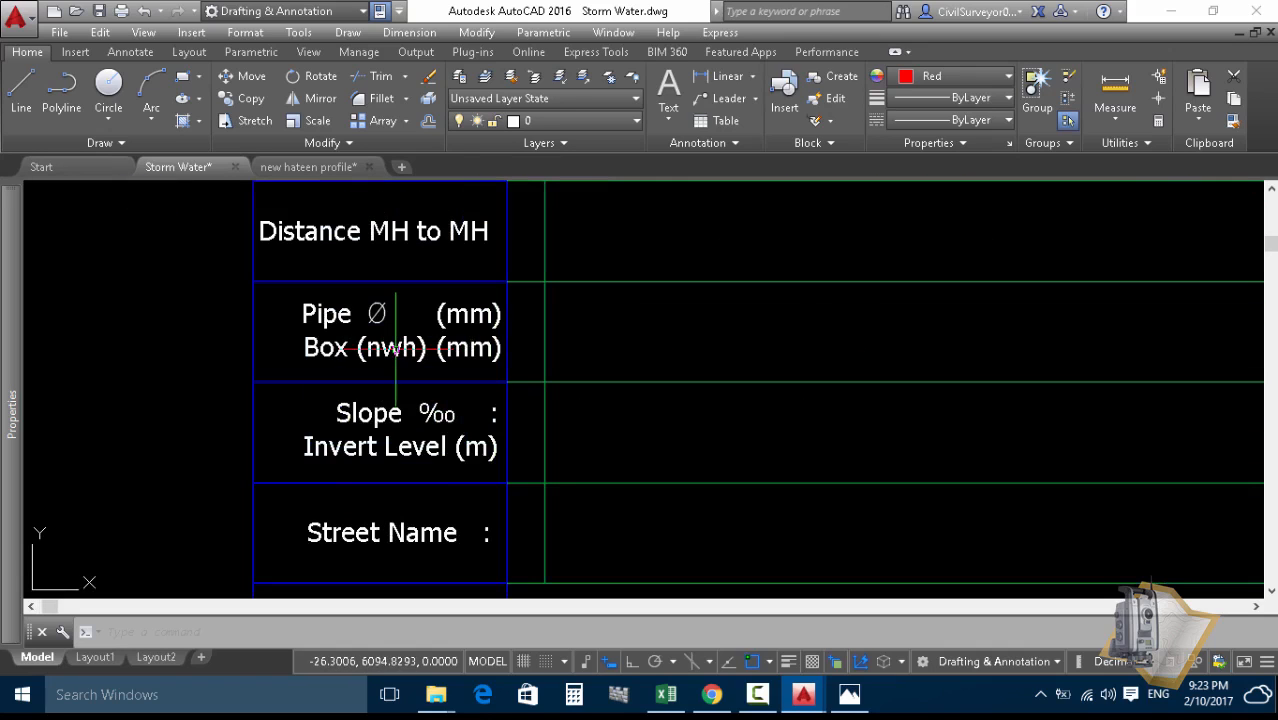
scroll(554, 320, "down", 6)
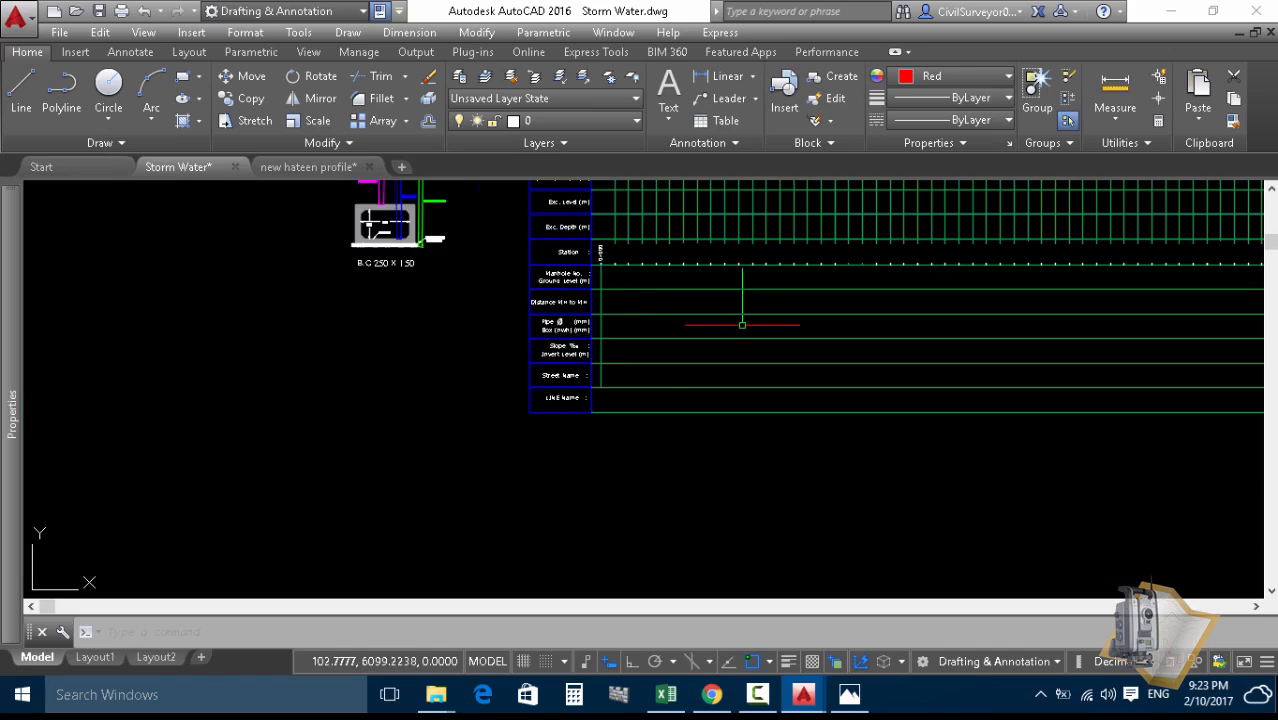
- Examine the Slope ‰ / Invert Level (m) row and relate it to the rest of the data table
scroll(528, 377, "up", 6)
middle_click_drag(662, 258, 494, 330)
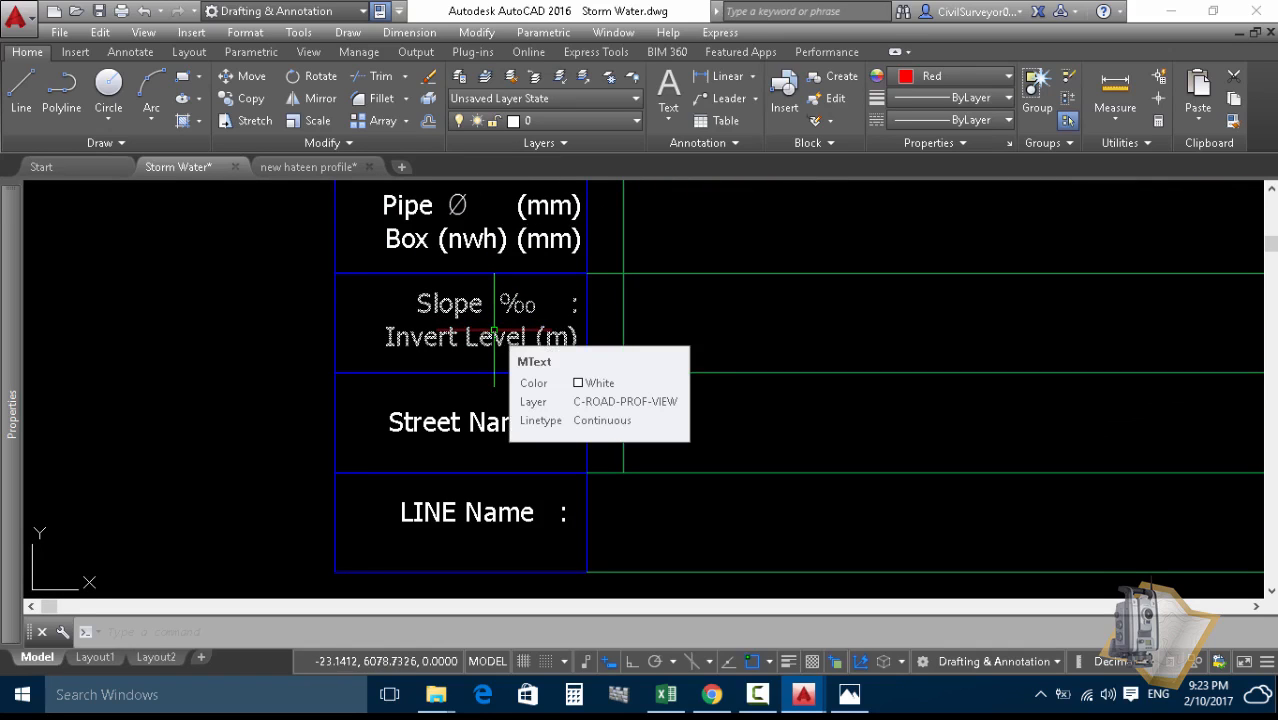
scroll(494, 330, "down", 4)
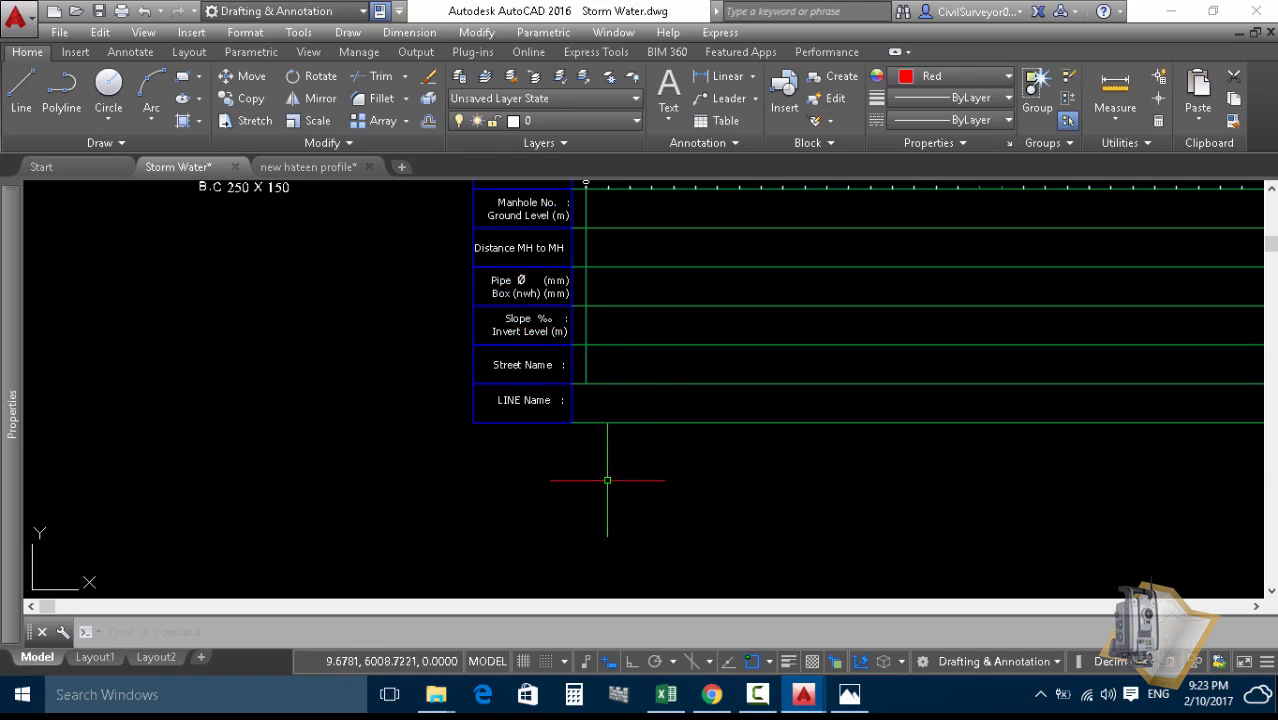
scroll(607, 483, "down", 3)
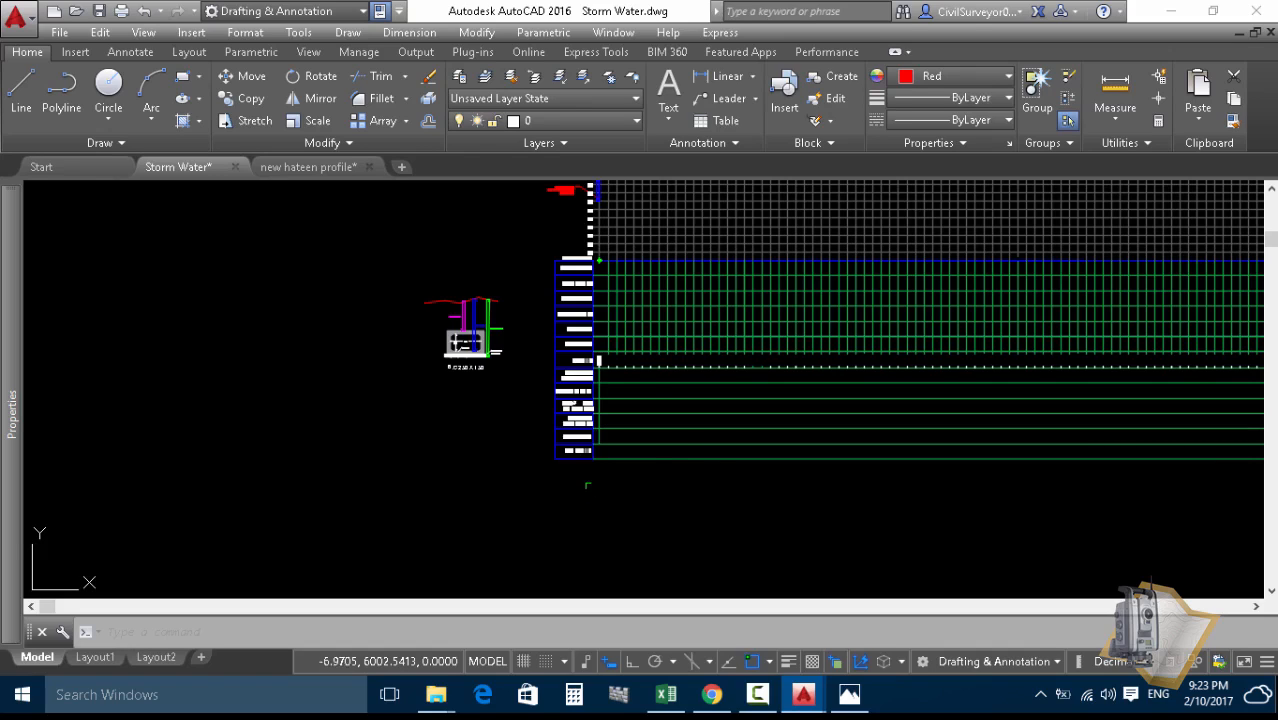
middle_click_drag(515, 281, 503, 318)
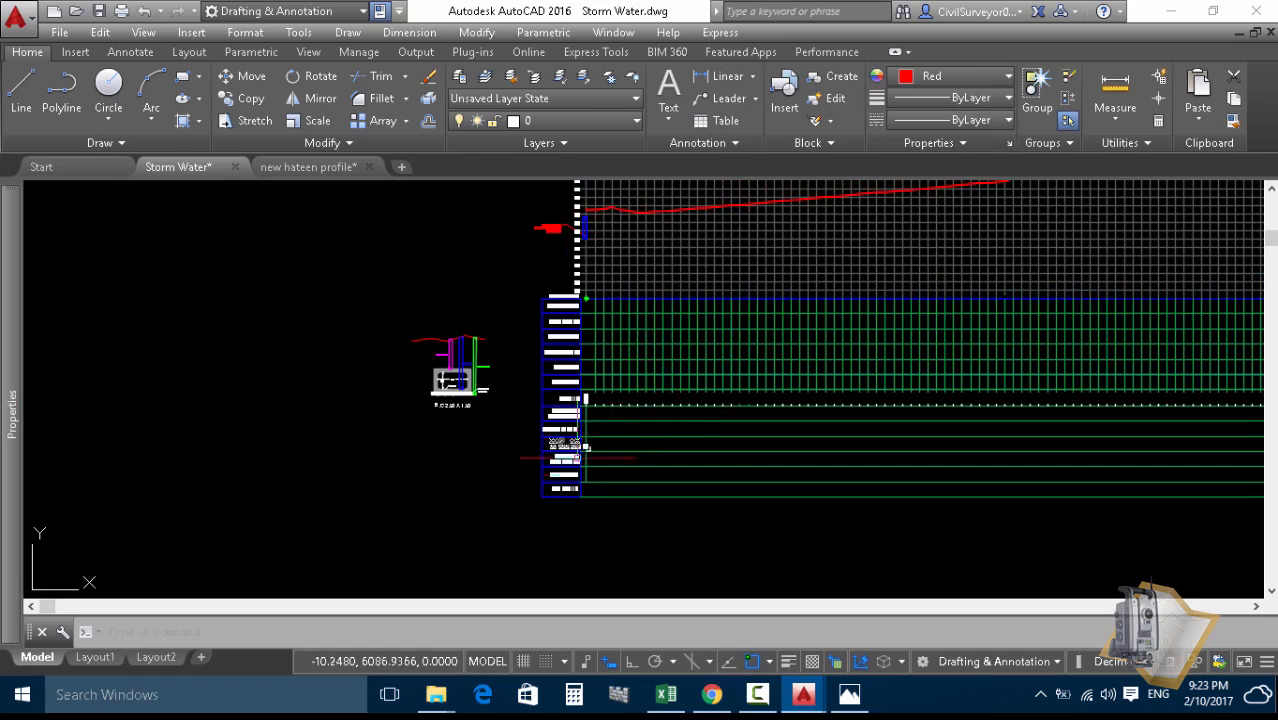
- Review the Street Name and LINE Name rows and follow them along the profile
scroll(576, 440, "up", 4)
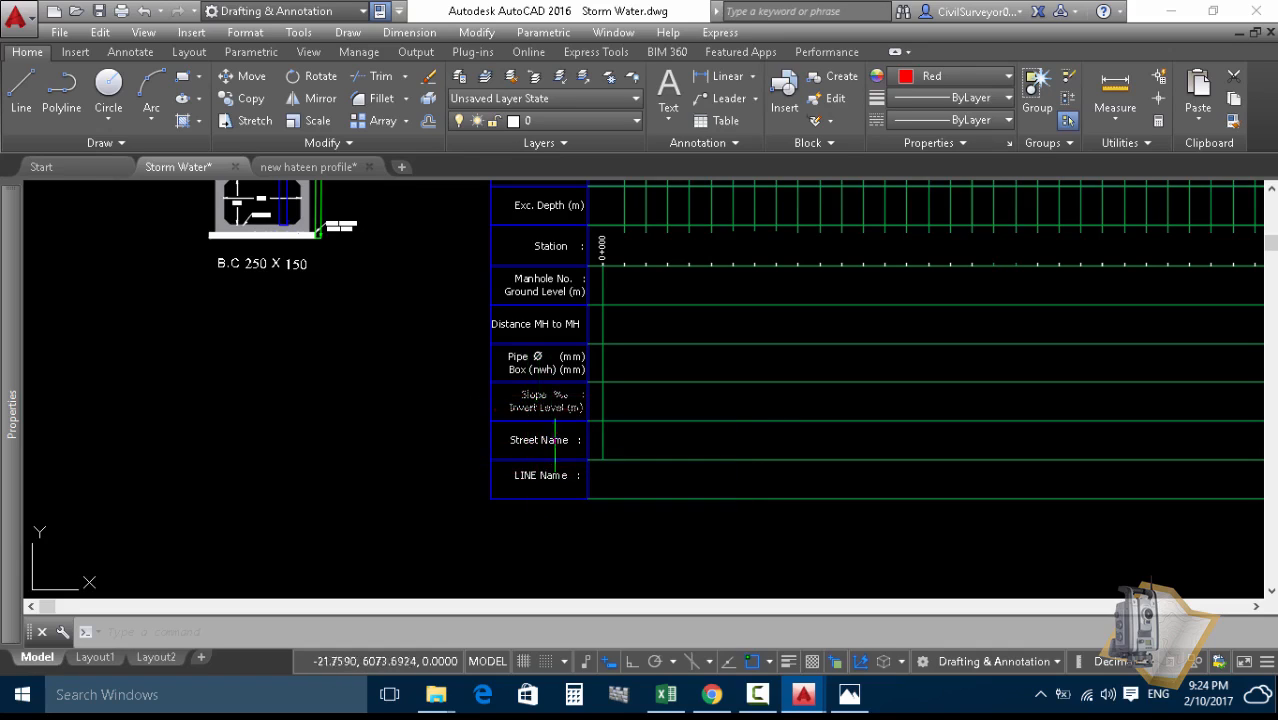
scroll(553, 440, "up", 6)
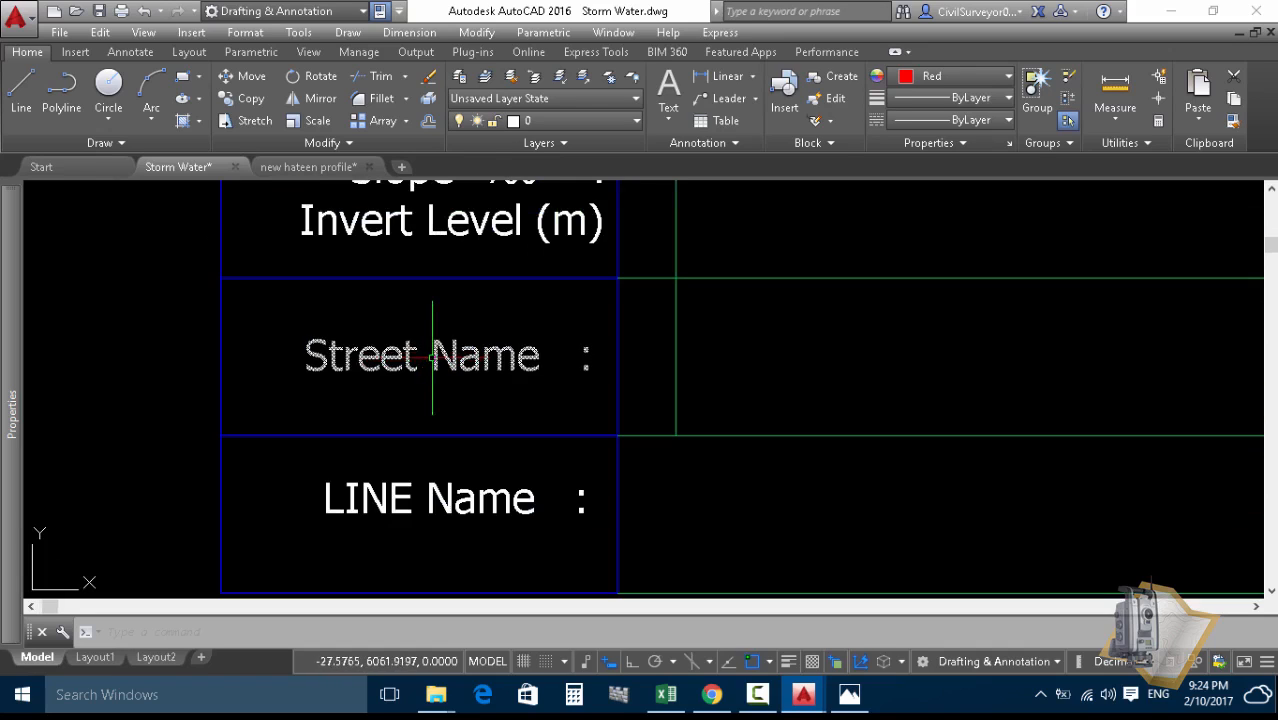
scroll(432, 357, "down", 6)
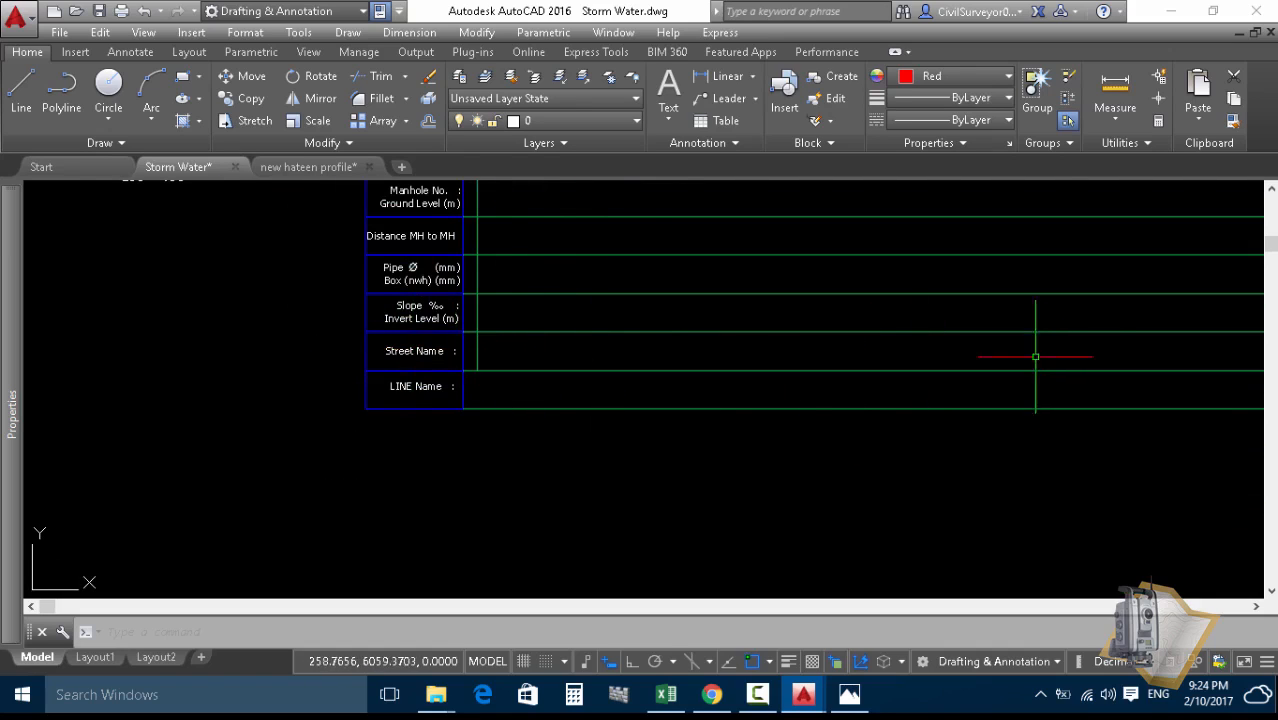
scroll(414, 408, "up", 4)
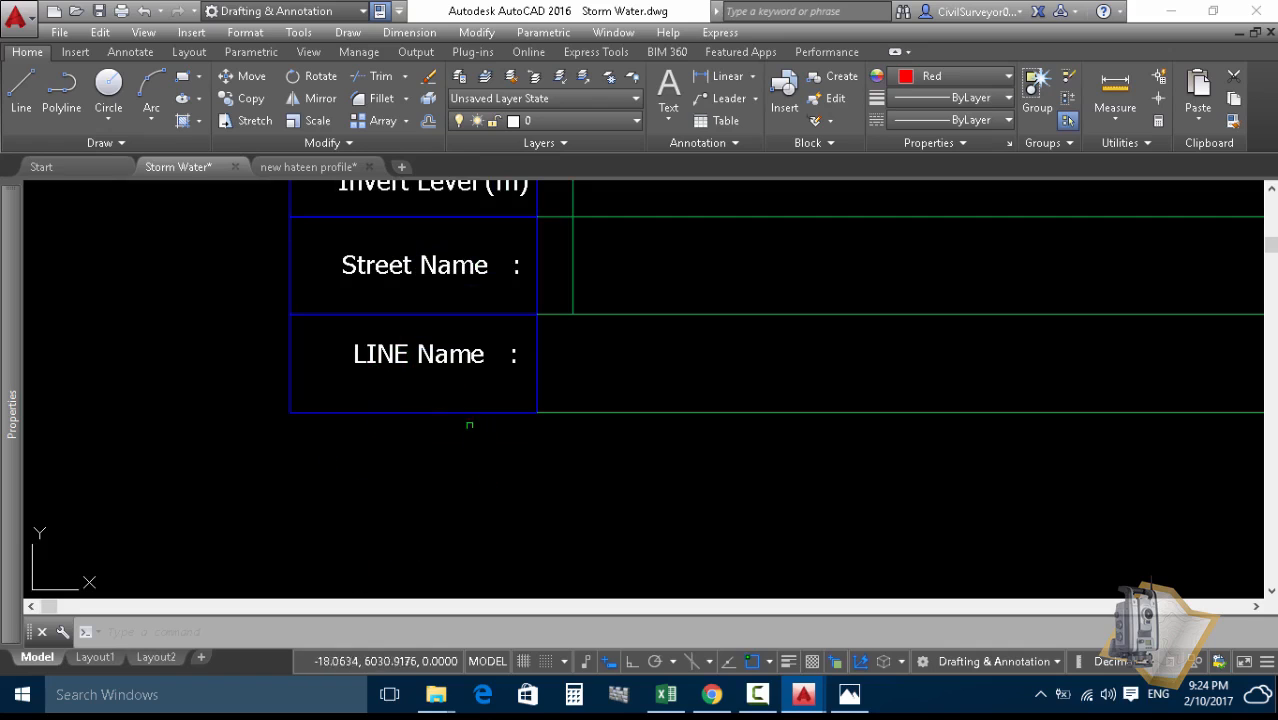
scroll(240, 414, "down", 6)
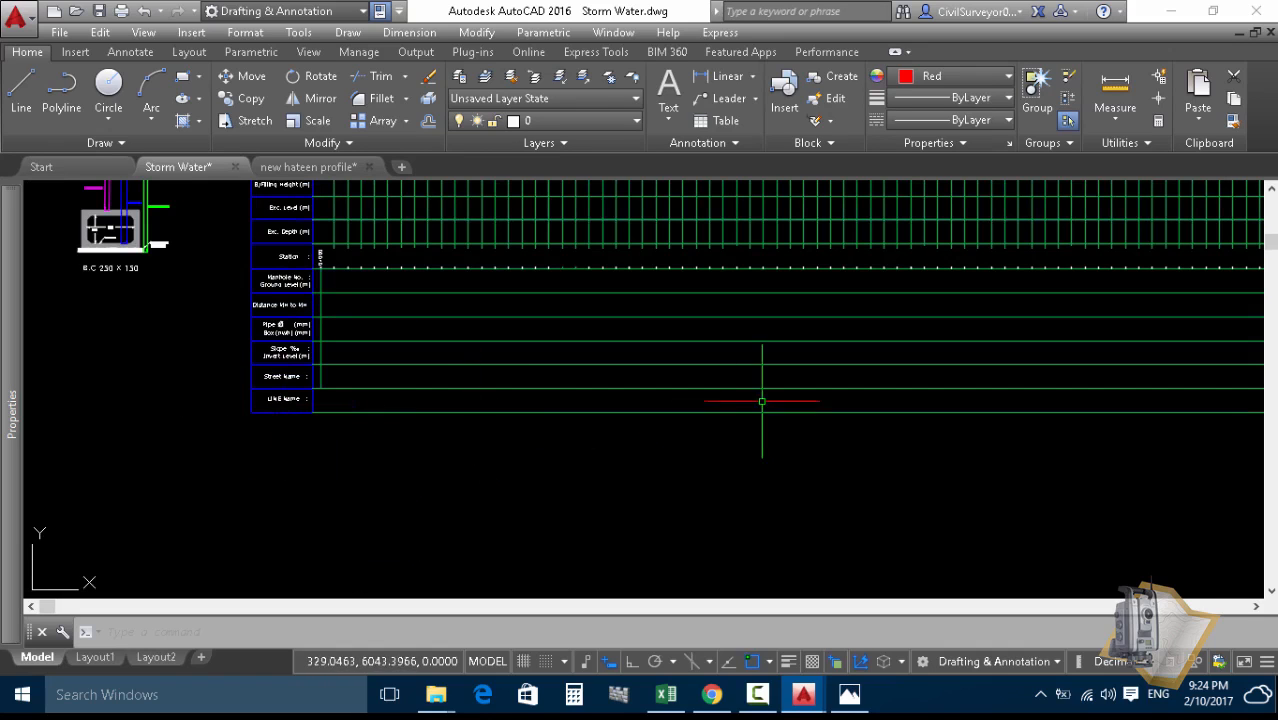
scroll(503, 405, "down", 4)
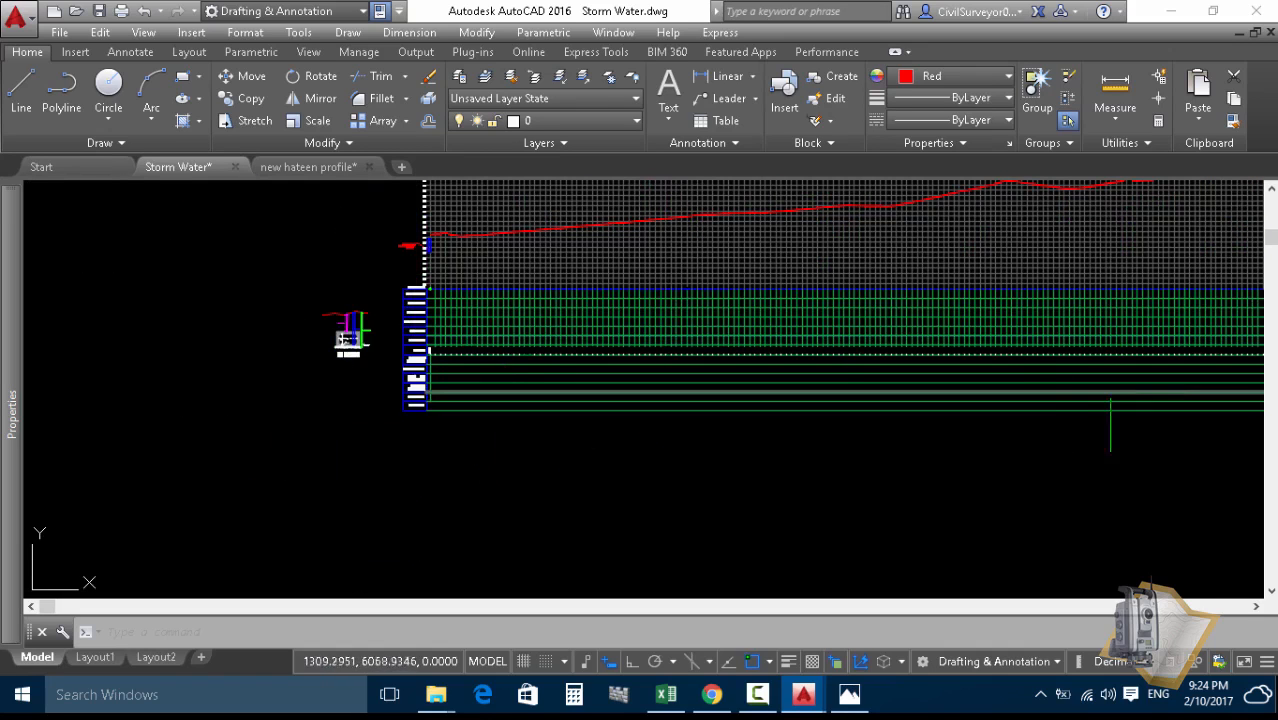
- Survey the network plan beside the profile and inspect its manhole and pipe line labels up close
mouse_move(1047, 471)
middle_mouse_down()
mouse_move(656, 510)
mouse_move(667, 513)
middle_mouse_up()
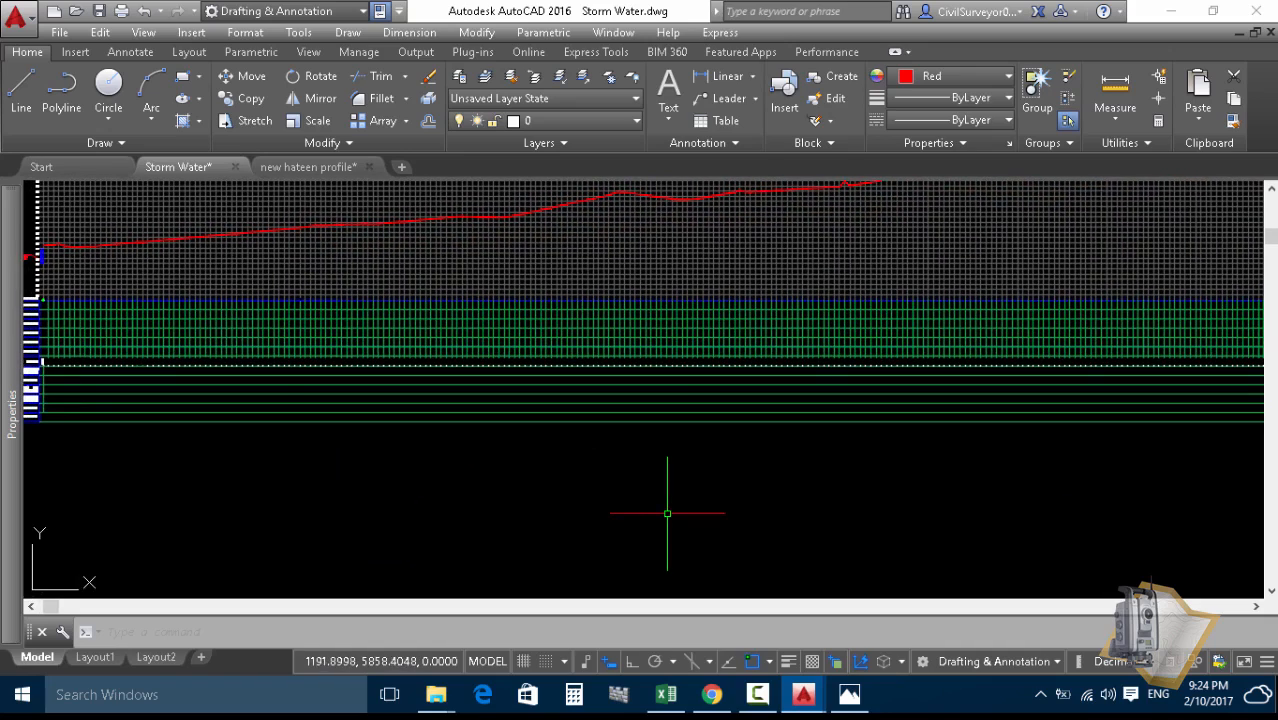
scroll(667, 503, "down", 6)
middle_click_drag(954, 408, 776, 448)
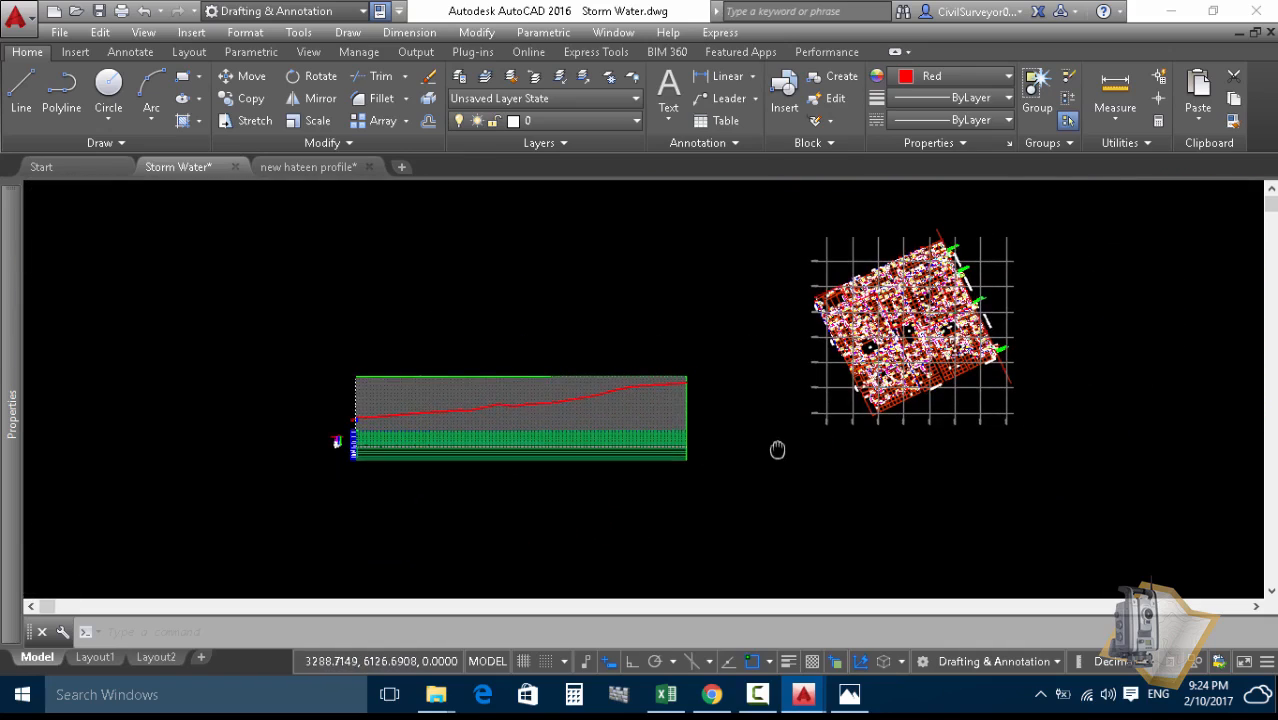
scroll(980, 283, "up", 2)
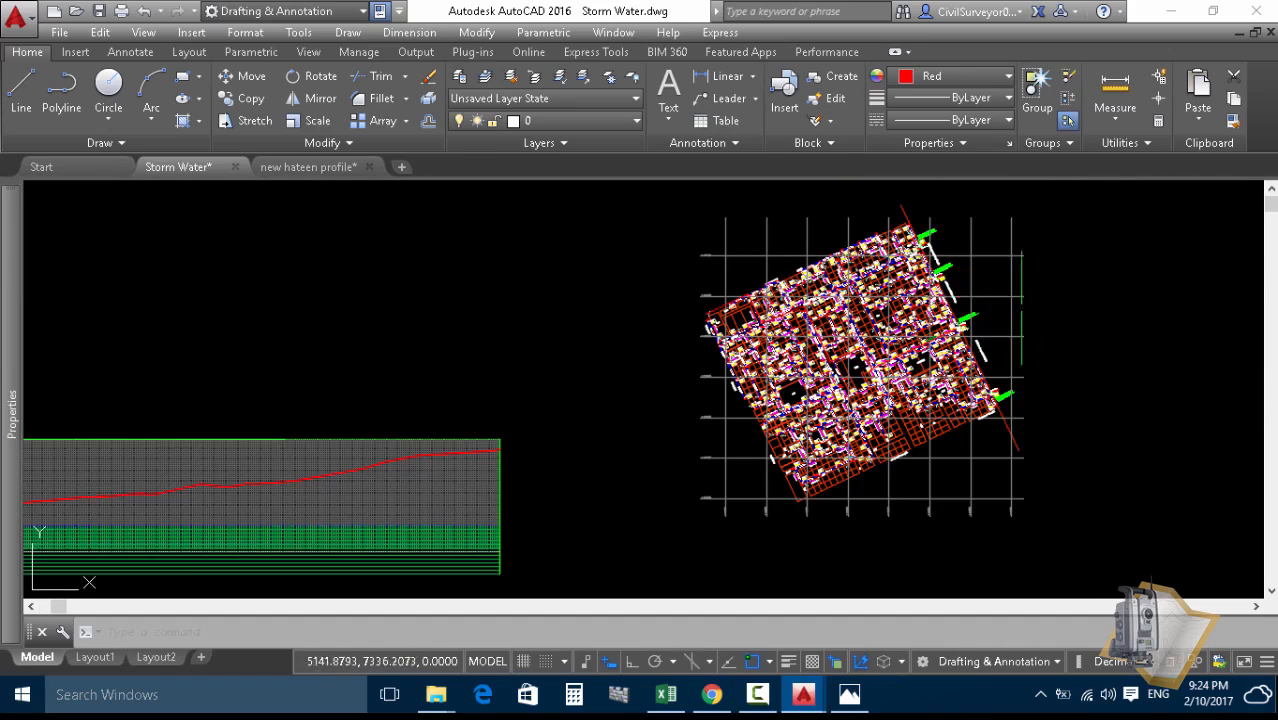
scroll(768, 290, "up", 8)
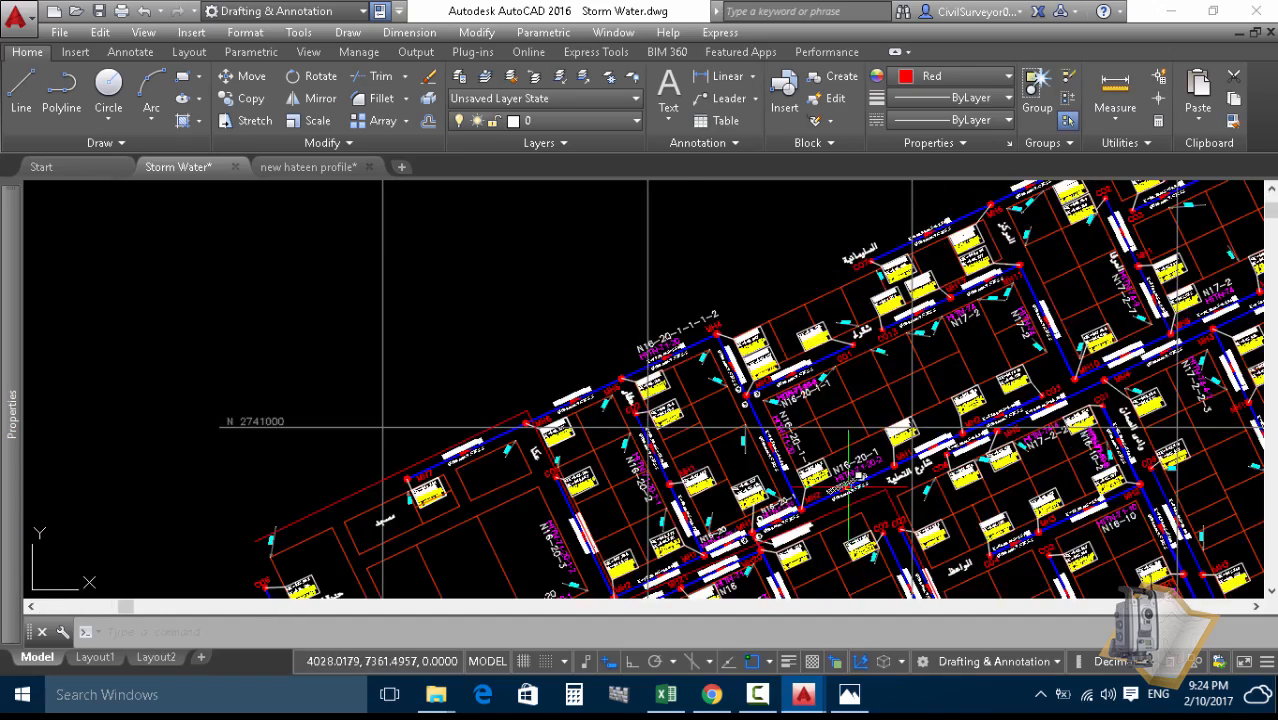
scroll(776, 289, "down", 10)
scroll(820, 342, "up", 6)
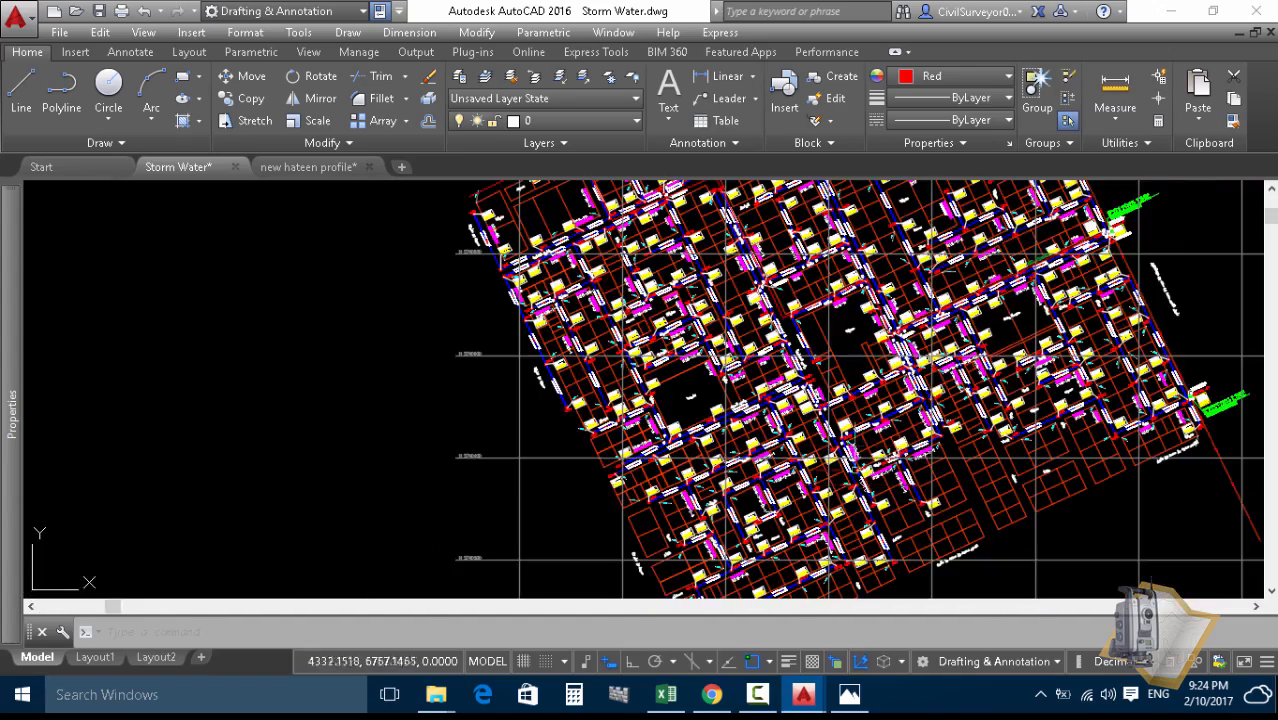
scroll(820, 342, "up", 4)
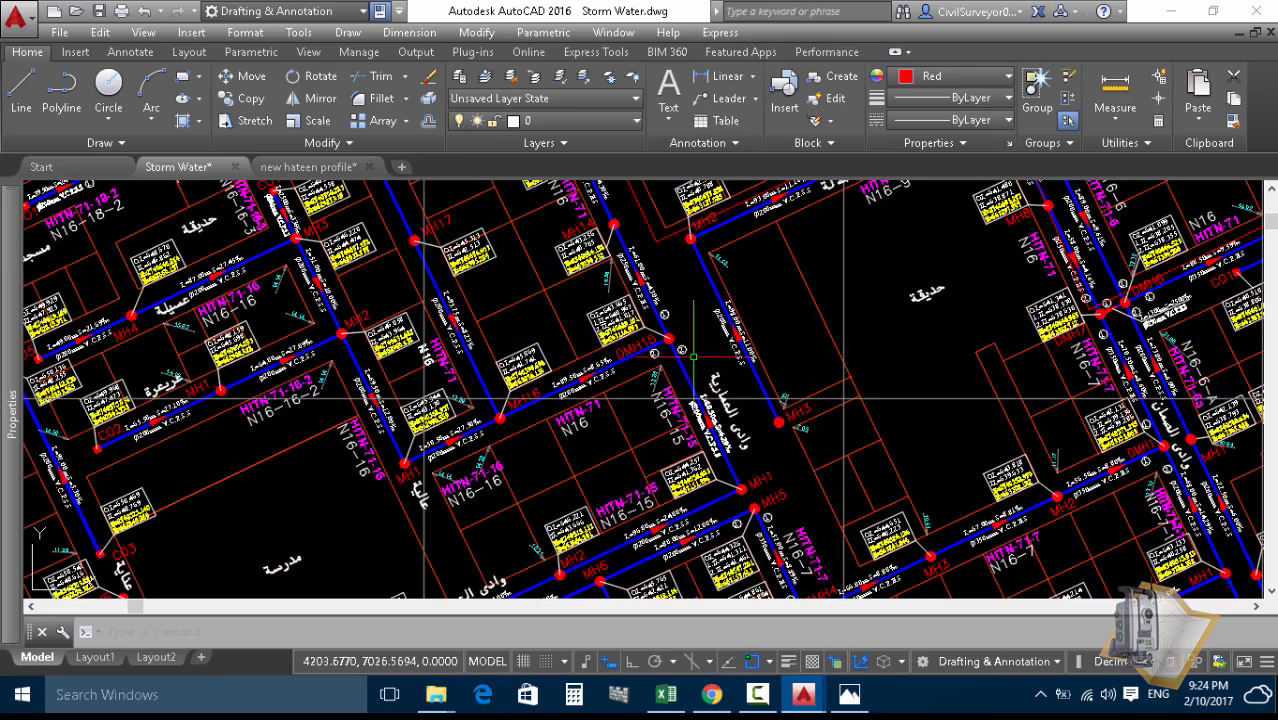
scroll(670, 372, "down", 12)
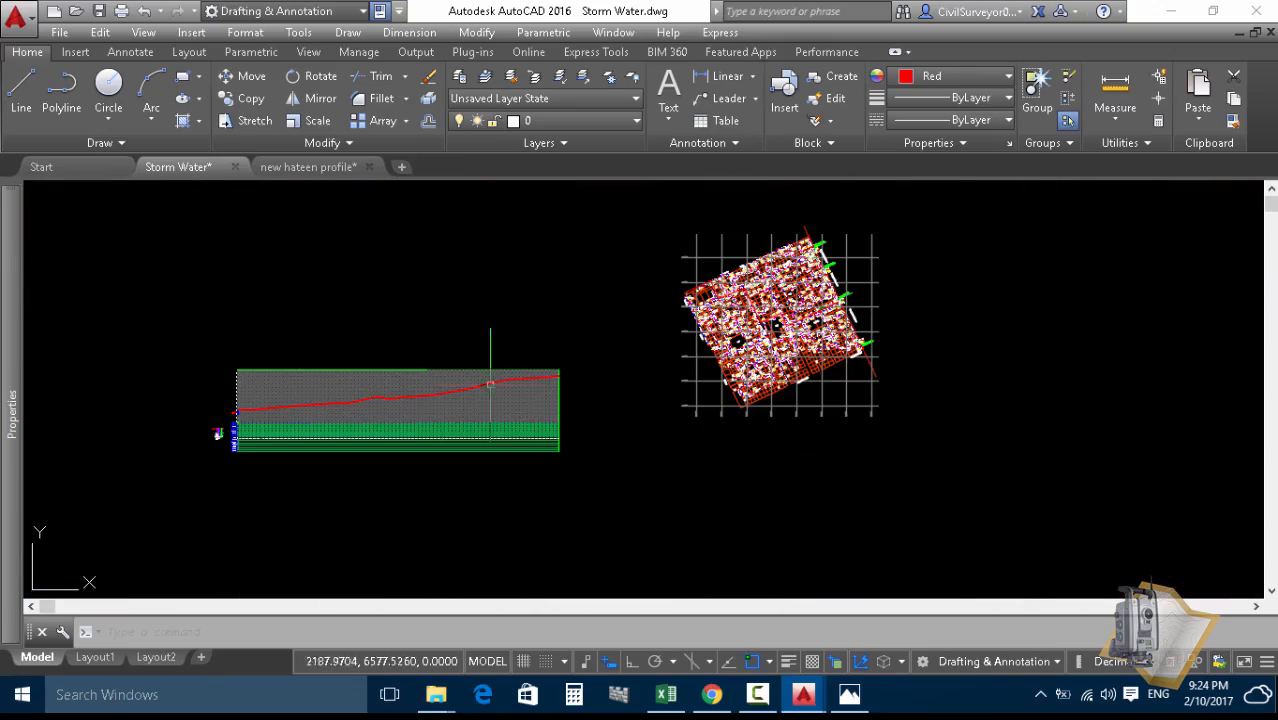
- Examine the manholes and pipe runs around the HITN-71 line near DMH15 and MH3 in the network plan
scroll(780, 290, "up", 7)
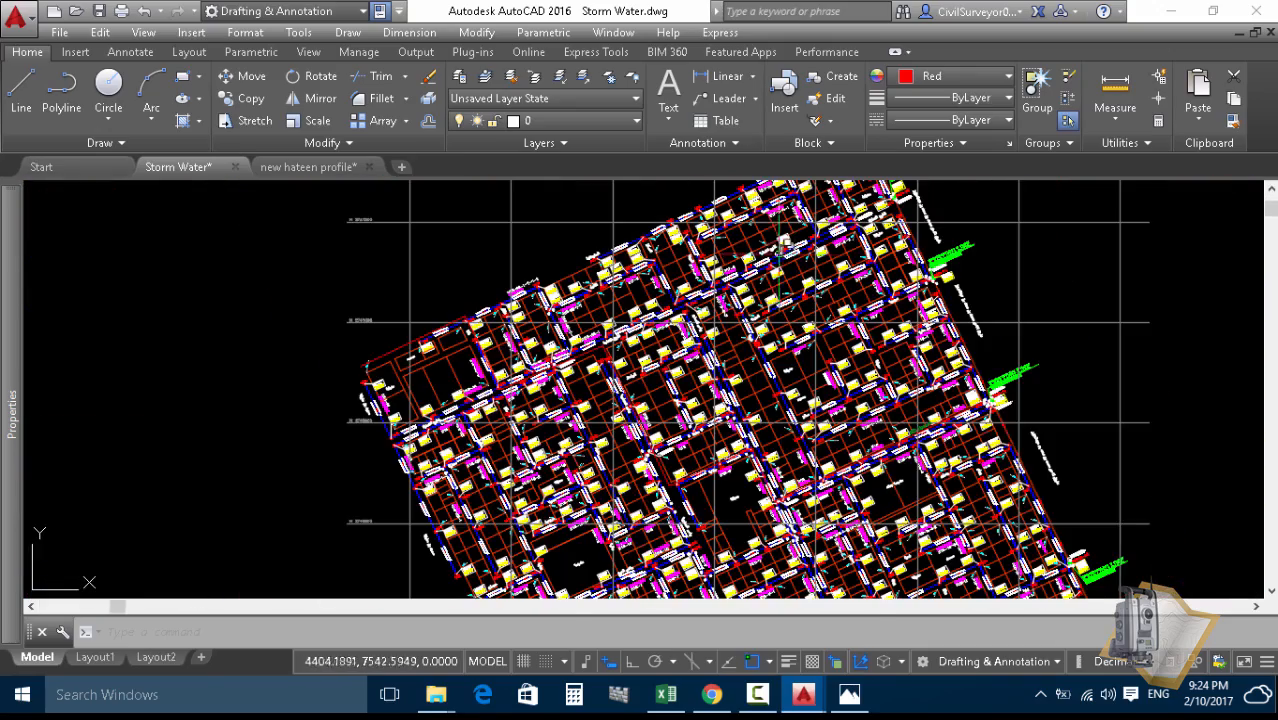
scroll(715, 480, "up", 5)
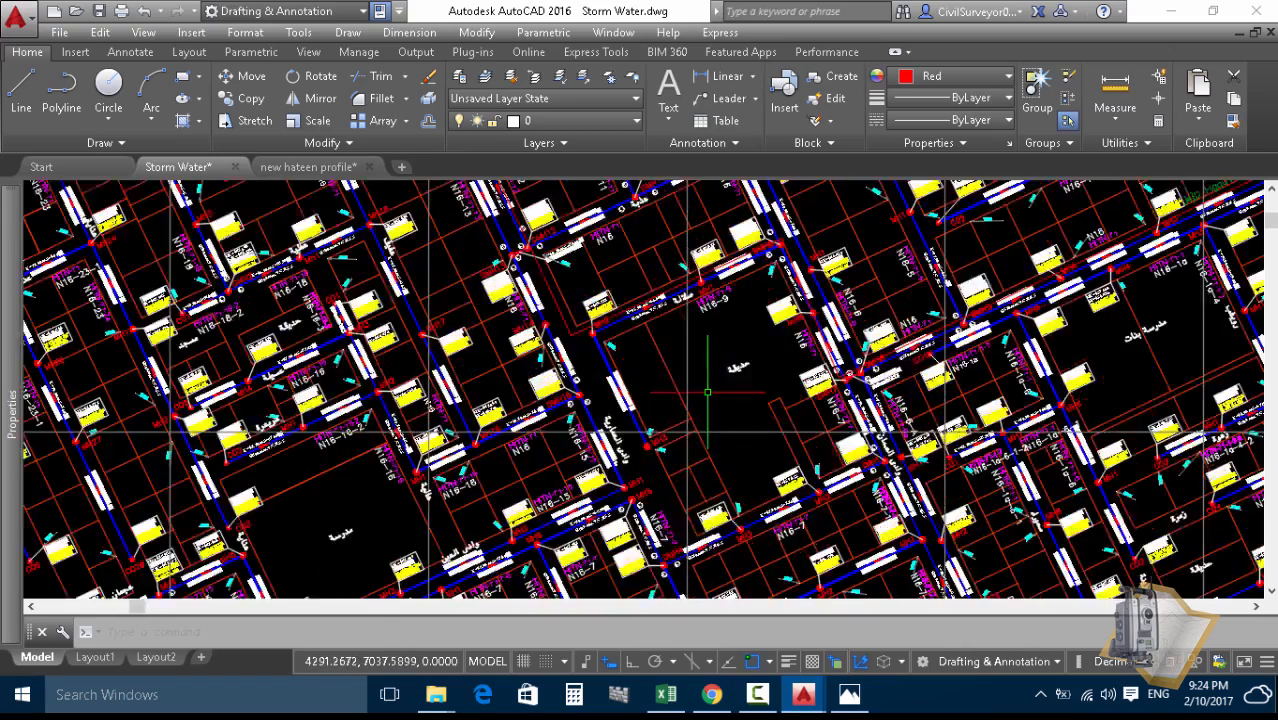
scroll(707, 393, "up", 2)
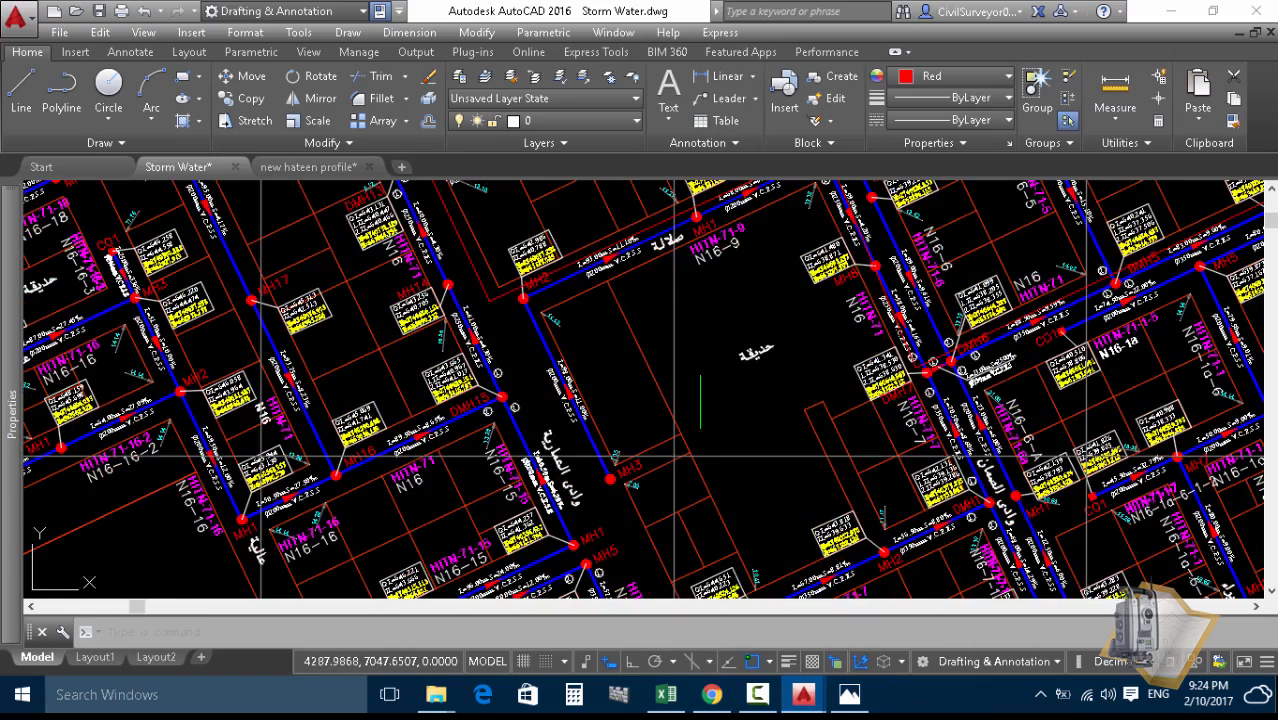
scroll(700, 400, "down", 6)
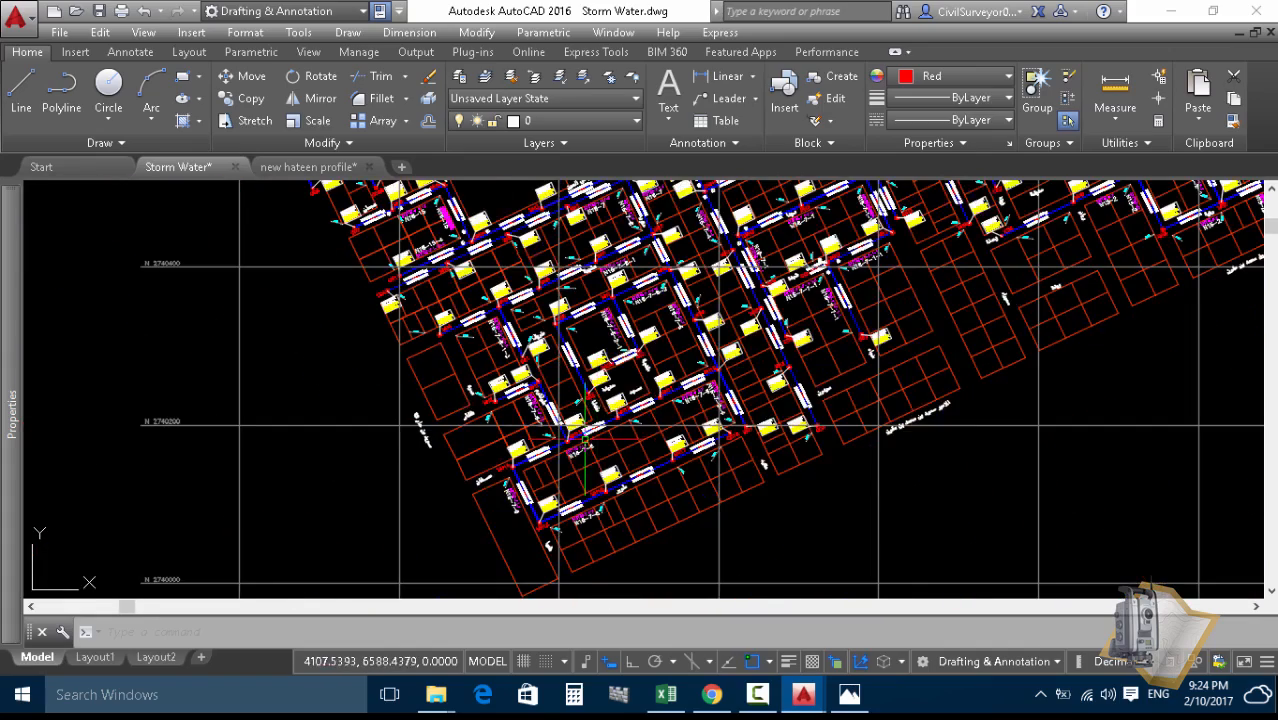
- Examine the MH12 label's ground level, invert level and coordinates, and compare it with the neighbouring MH11 and MH13 labels
scroll(565, 350, "up", 6)
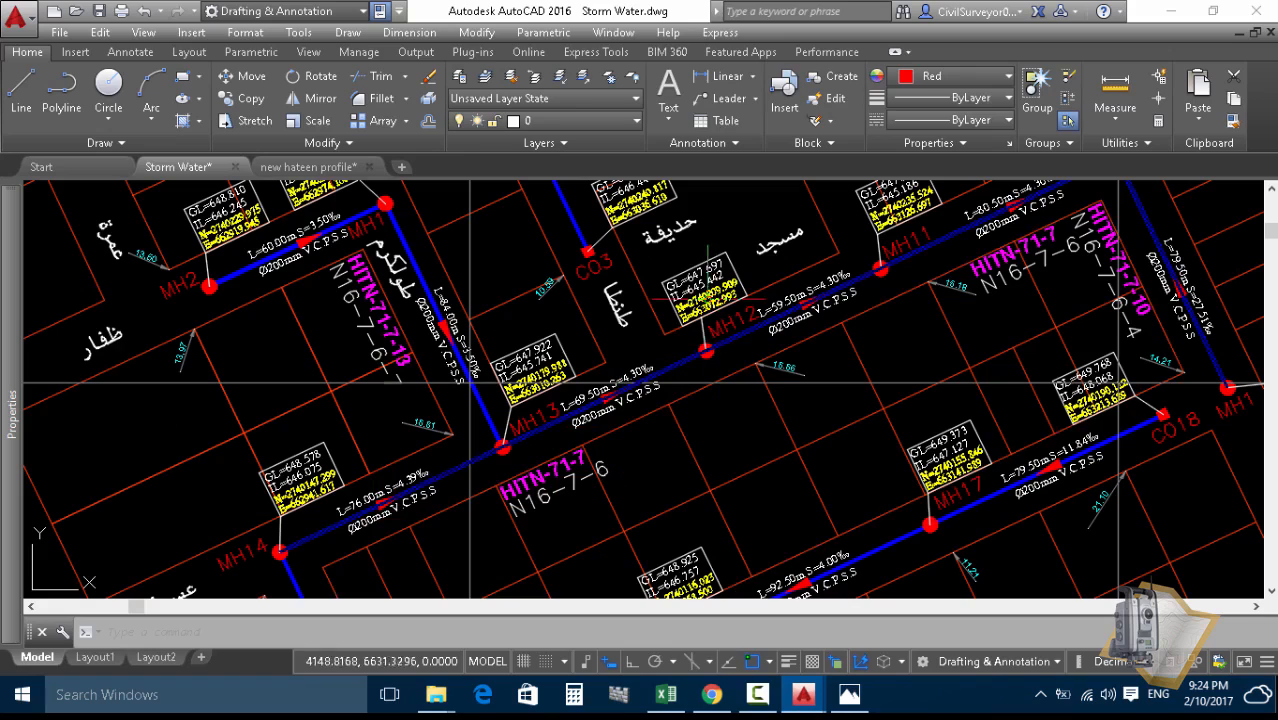
scroll(690, 285, "up", 6)
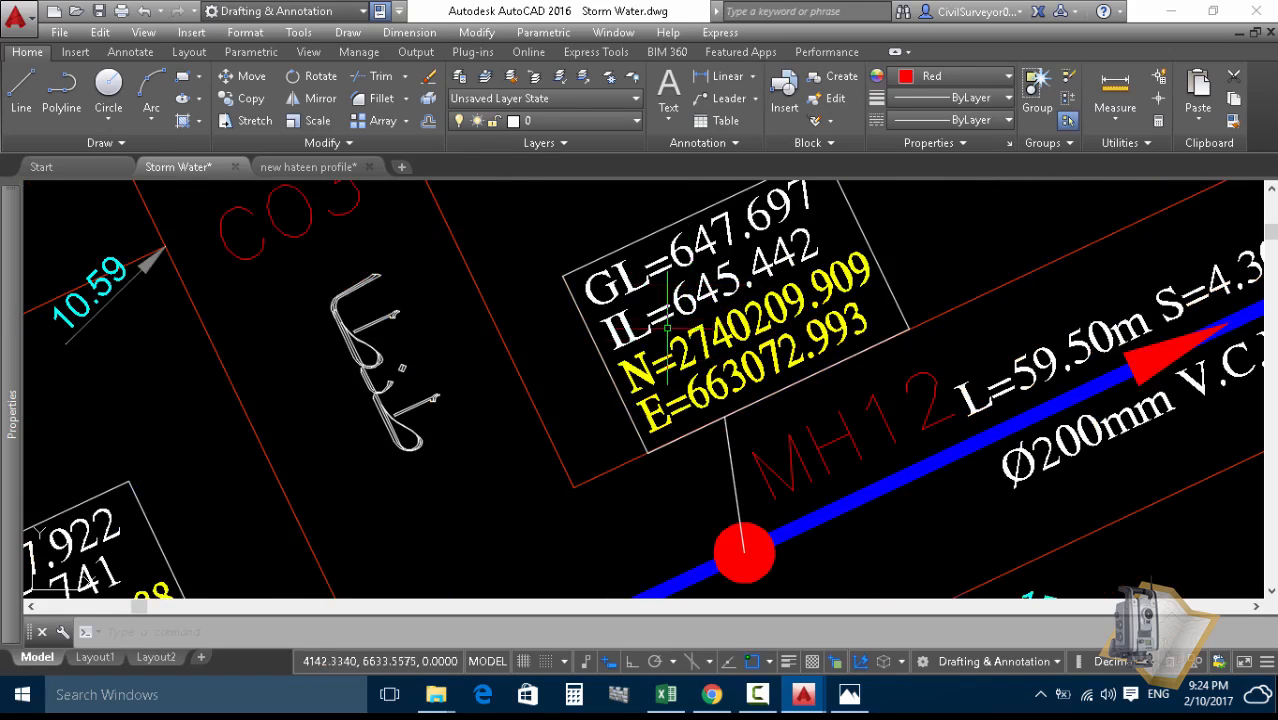
mouse_move(661, 362)
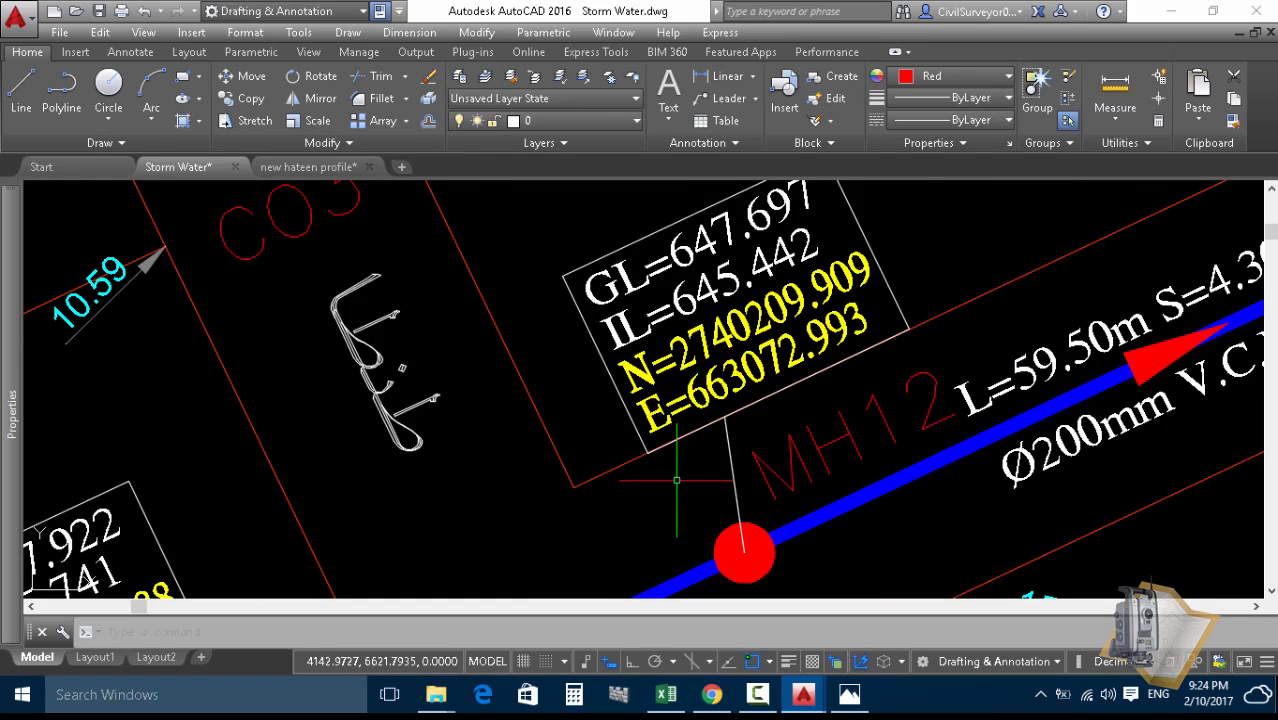
scroll(677, 481, "down", 5)
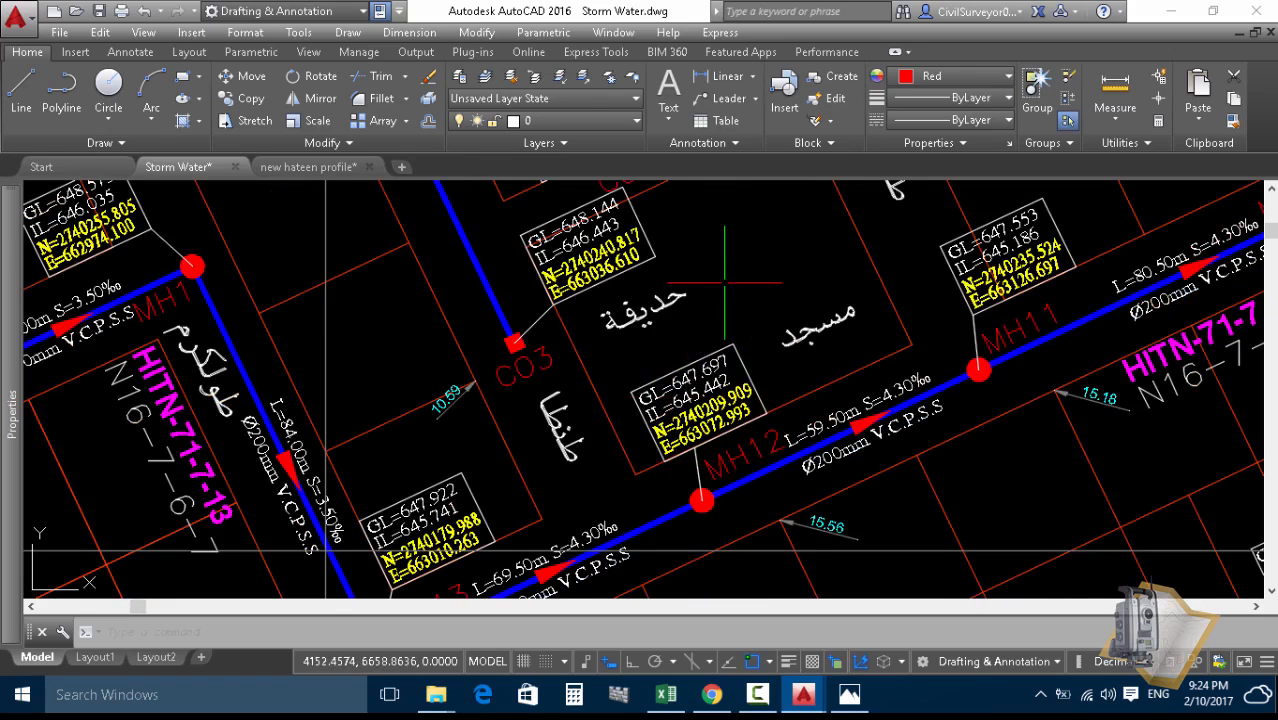
middle_click_drag(707, 464, 683, 418)
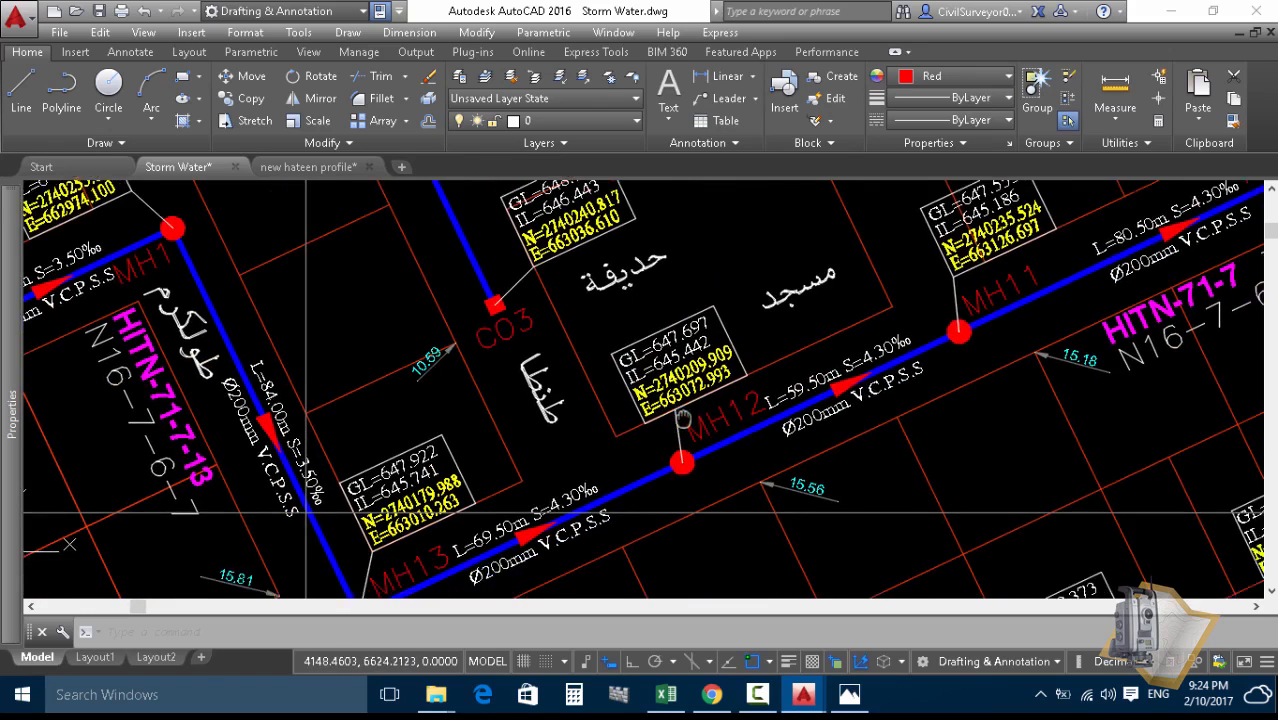
scroll(668, 395, "up", 4)
scroll(655, 292, "down", 2)
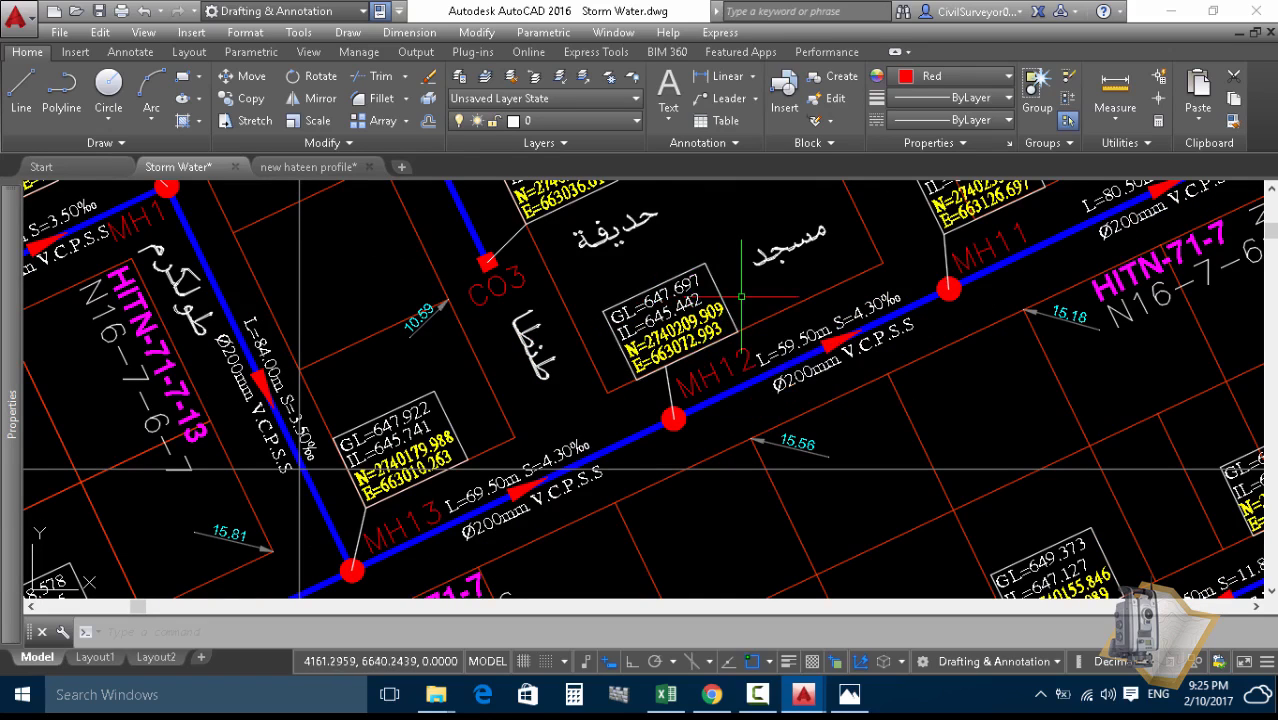
- Study MH12's invert level text together with the length, slope and diameter labels on the pipe towards MH11
scroll(741, 310, "up", 5)
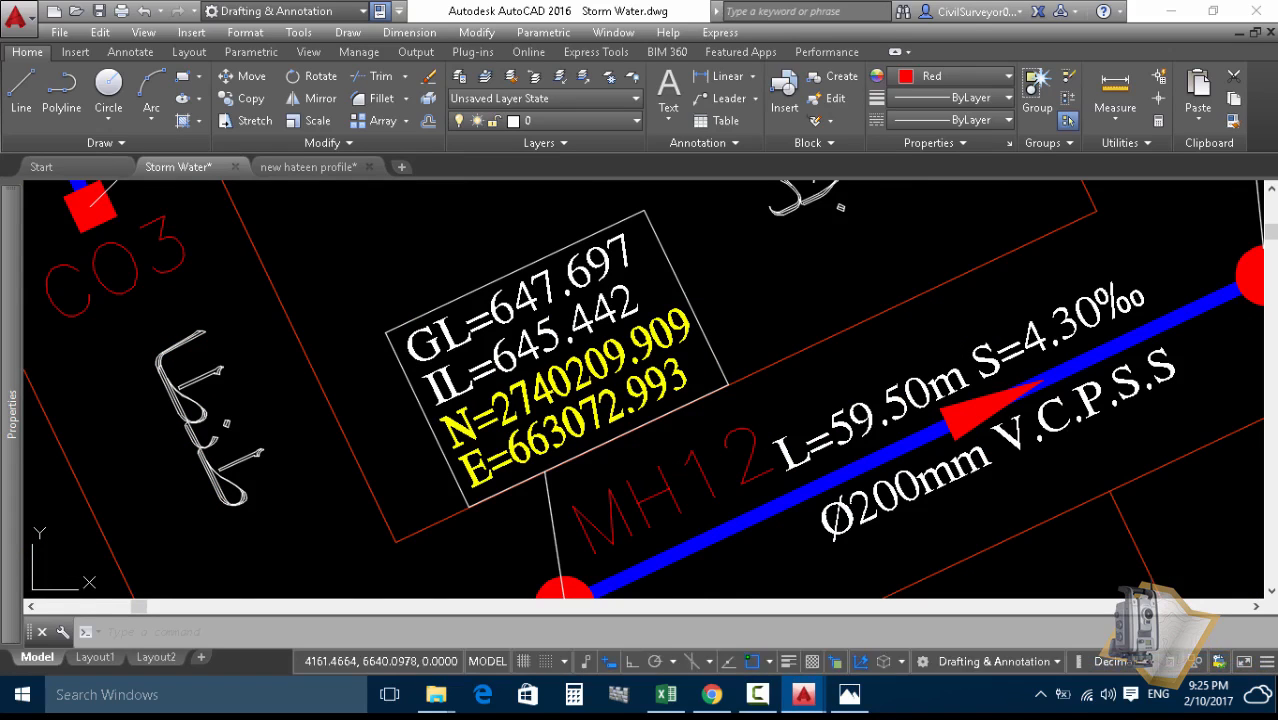
scroll(430, 465, "down", 2)
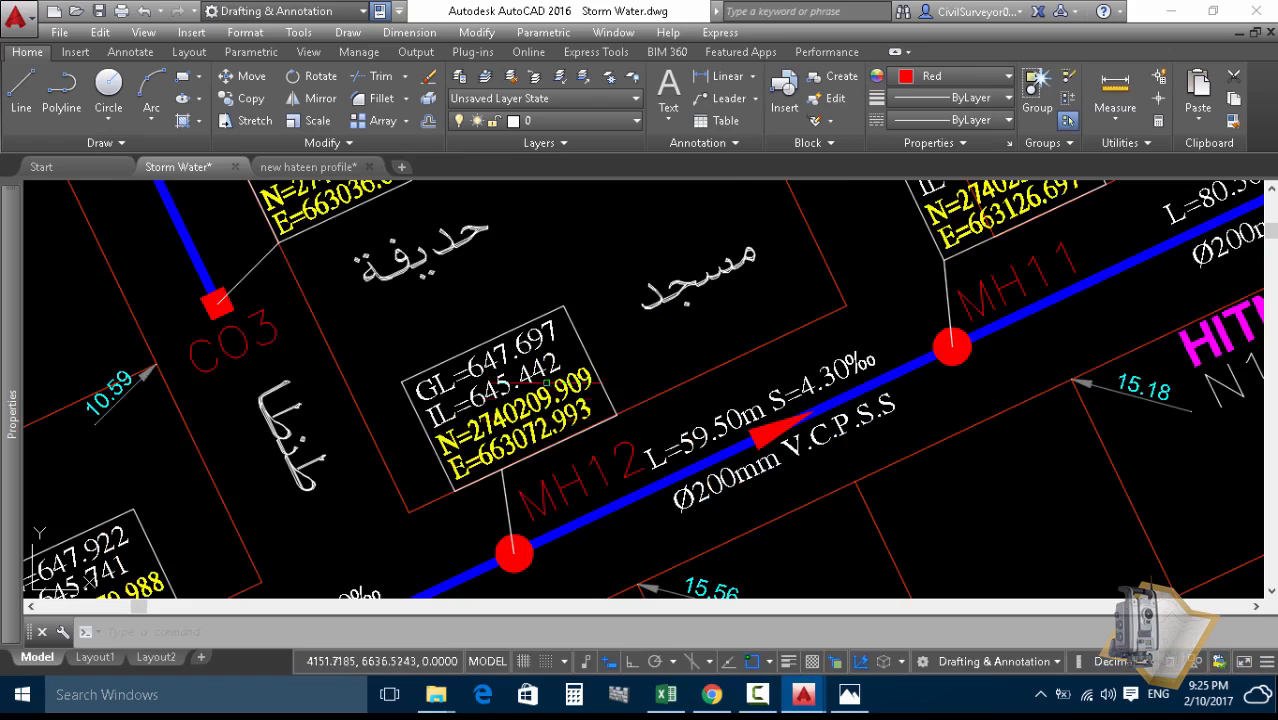
scroll(560, 355, "down", 4)
scroll(600, 355, "down", 2)
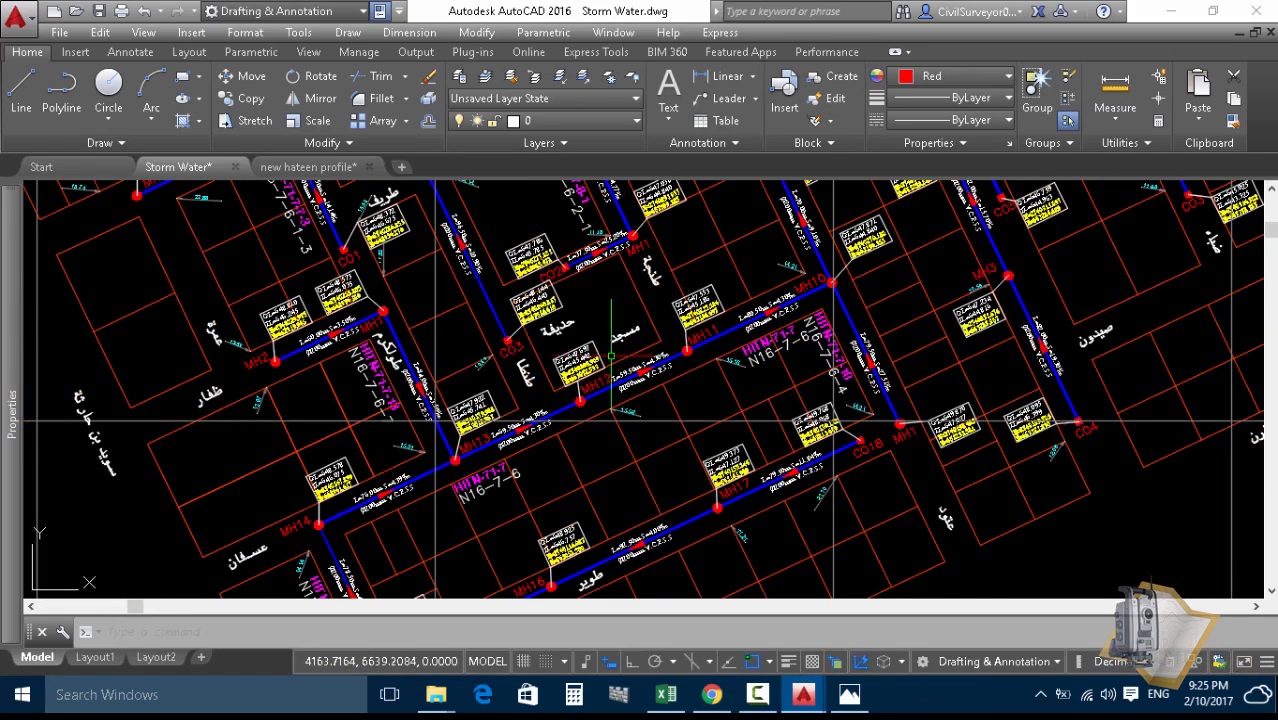
scroll(605, 355, "up", 5)
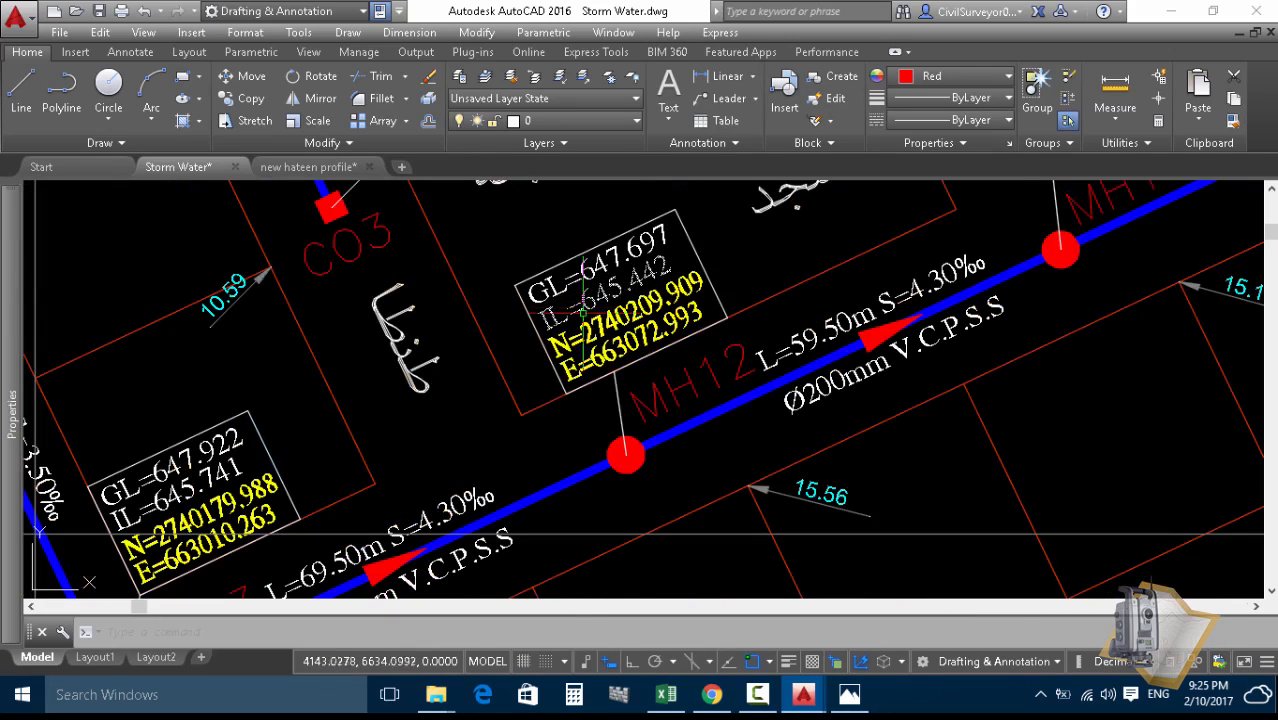
scroll(590, 258, "up", 3)
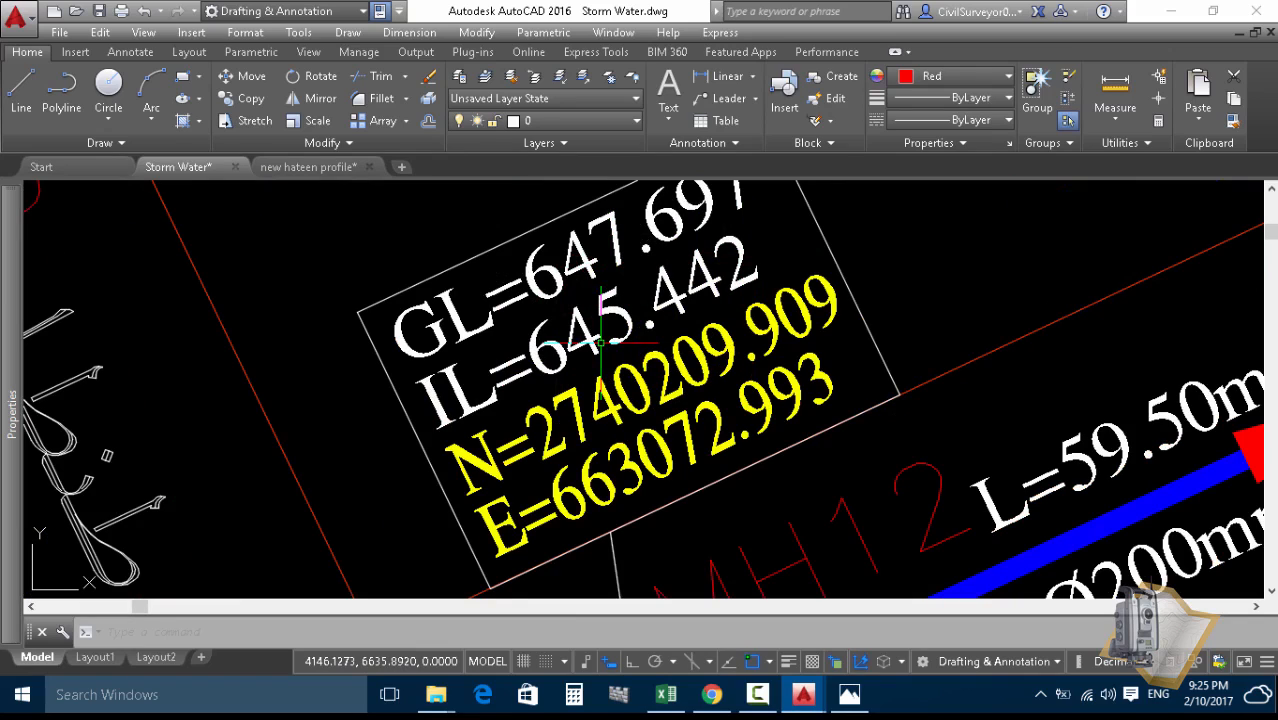
scroll(600, 342, "down", 4)
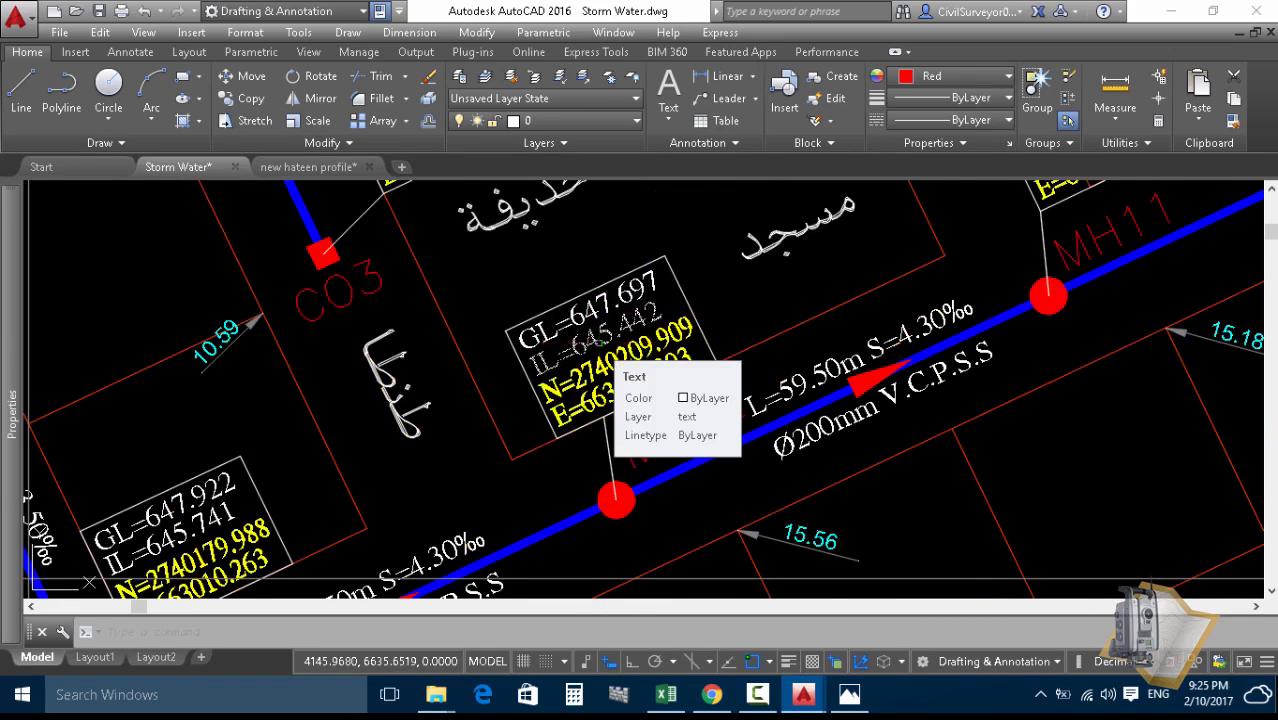
- Return from the network plan to the profile and review its ground line, typical section and data table rows
scroll(605, 345, "down", 6)
mouse_move(705, 267)
middle_mouse_down()
mouse_move(682, 442)
mouse_move(672, 327)
mouse_move(714, 385)
middle_mouse_up()
scroll(661, 440, "down", 2)
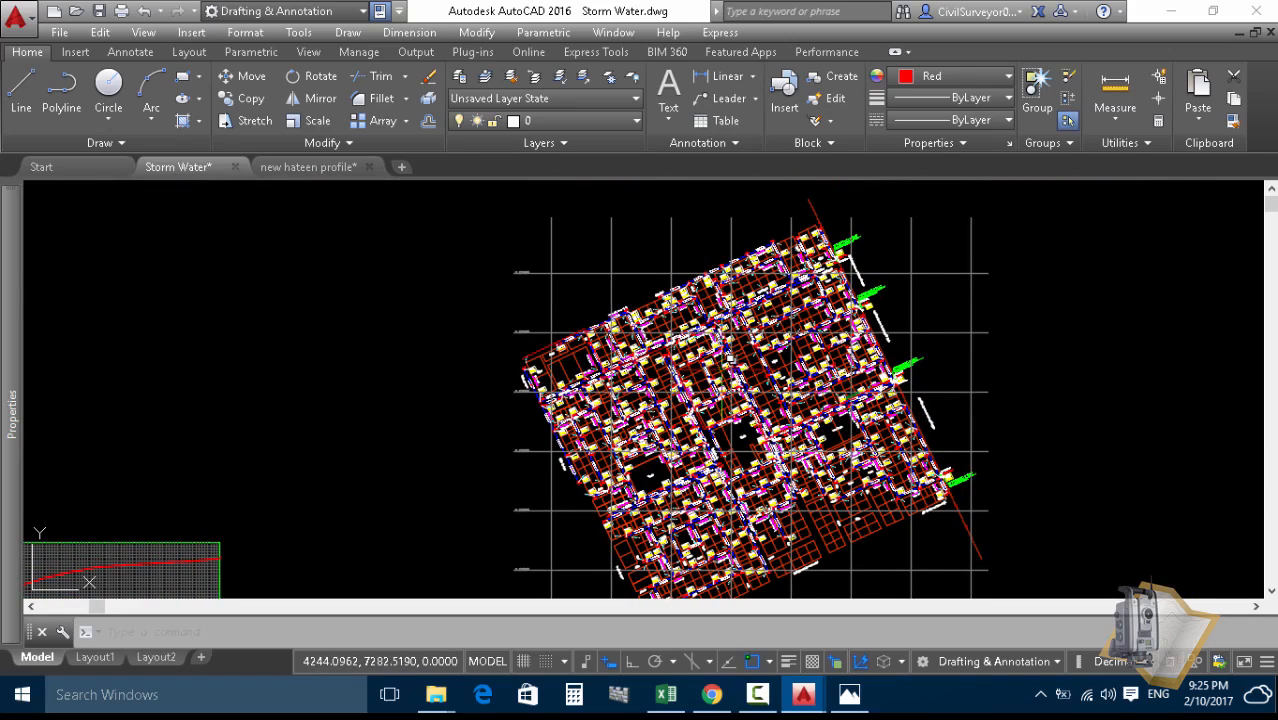
middle_click_drag(510, 450, 740, 317)
middle_click_drag(634, 379, 748, 345)
scroll(746, 345, "down", 3)
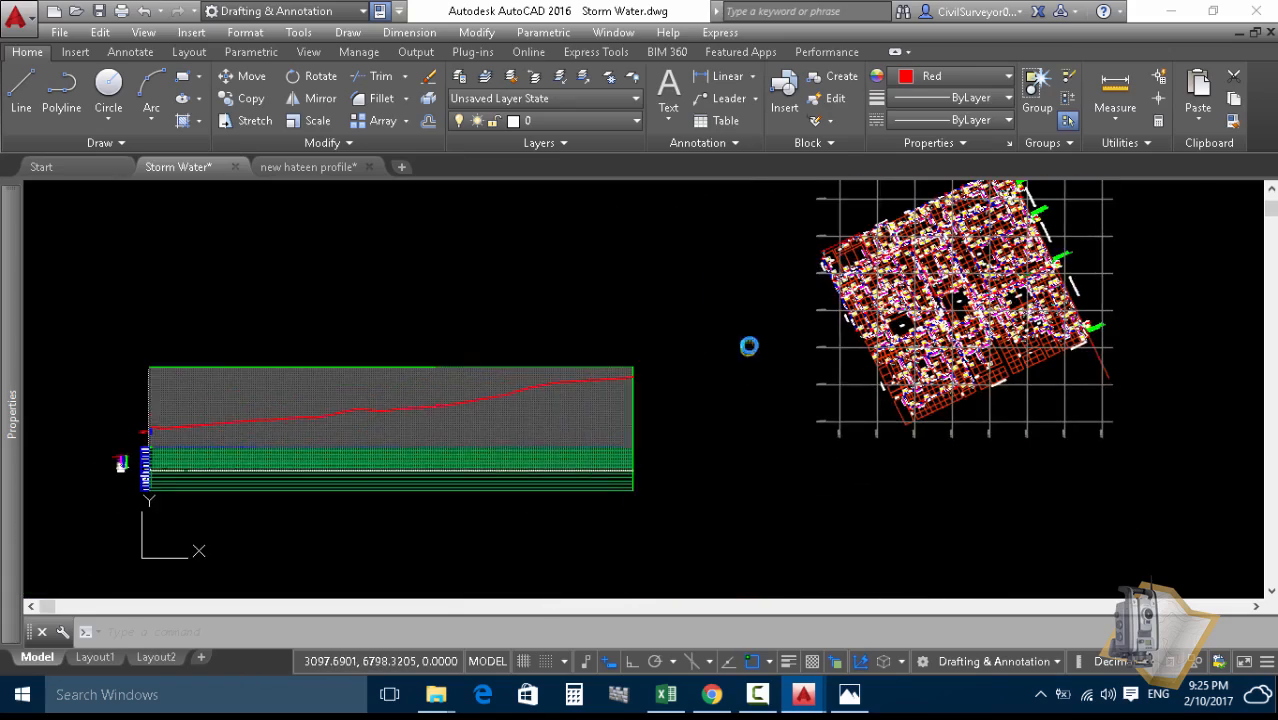
scroll(585, 390, "up", 5)
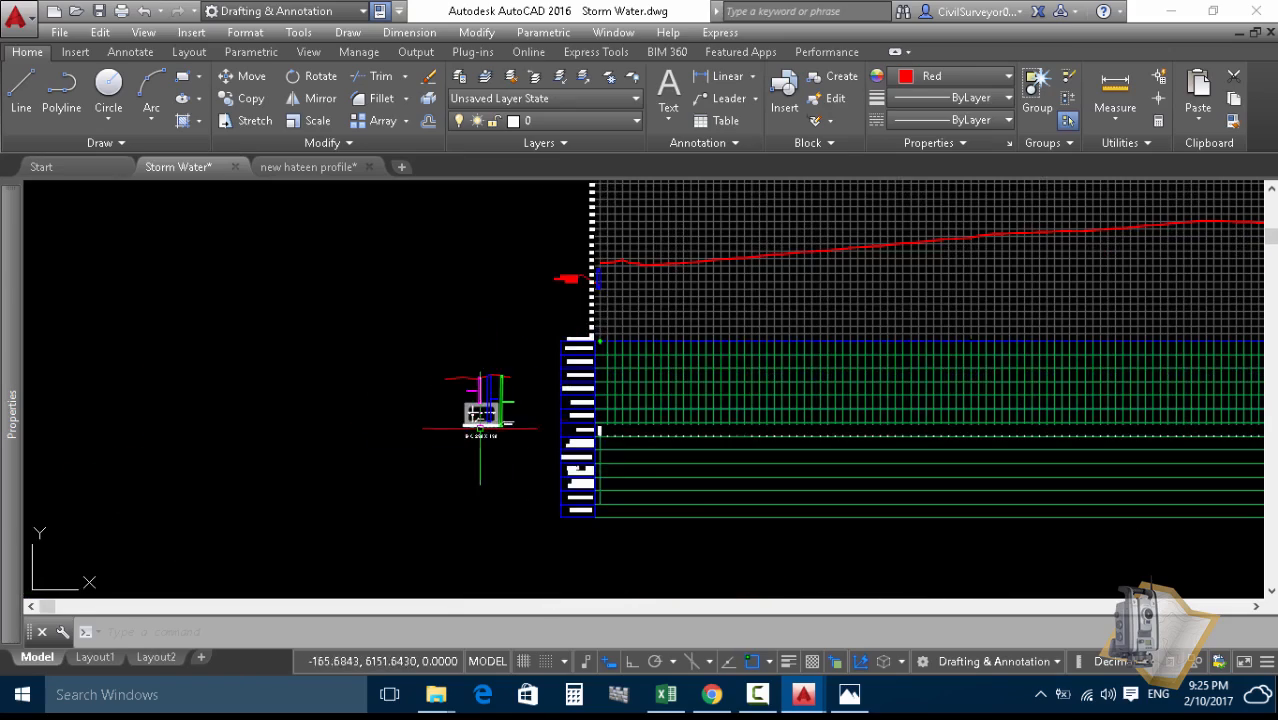
middle_click_drag(580, 398, 380, 392)
scroll(385, 385, "down", 4)
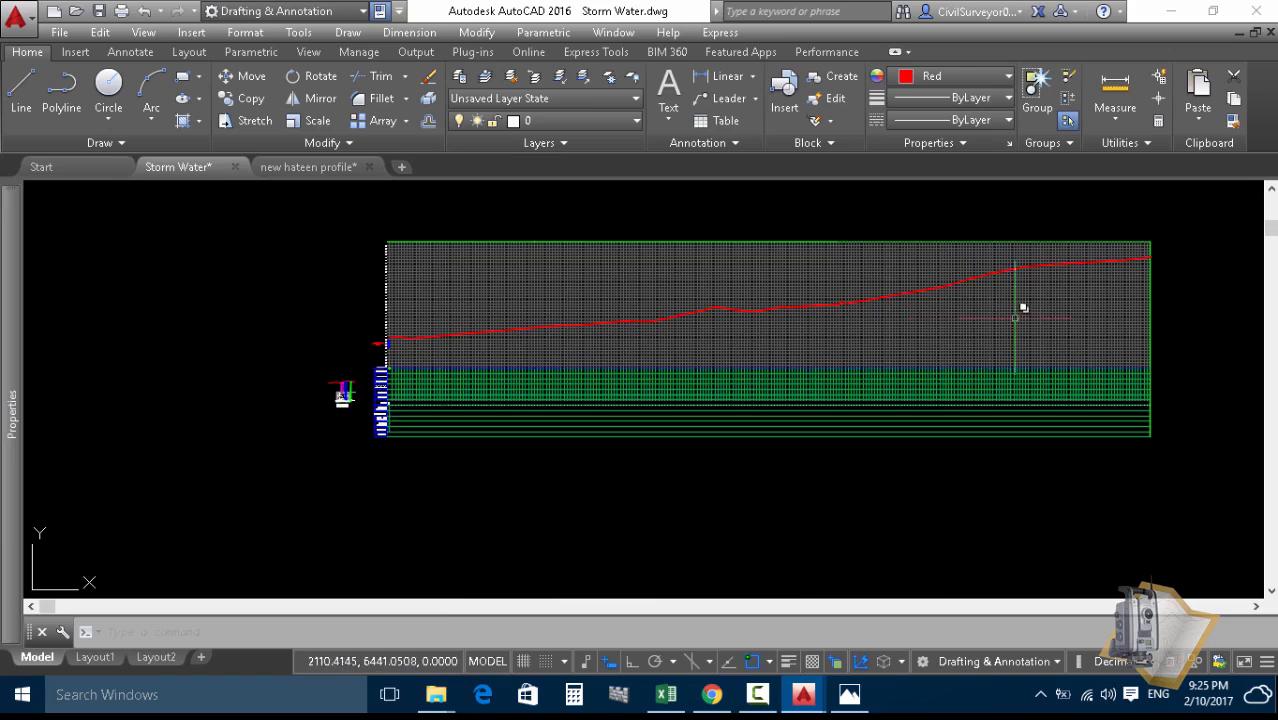
middle_click_drag(1018, 317, 851, 317)
scroll(142, 401, "up", 2)
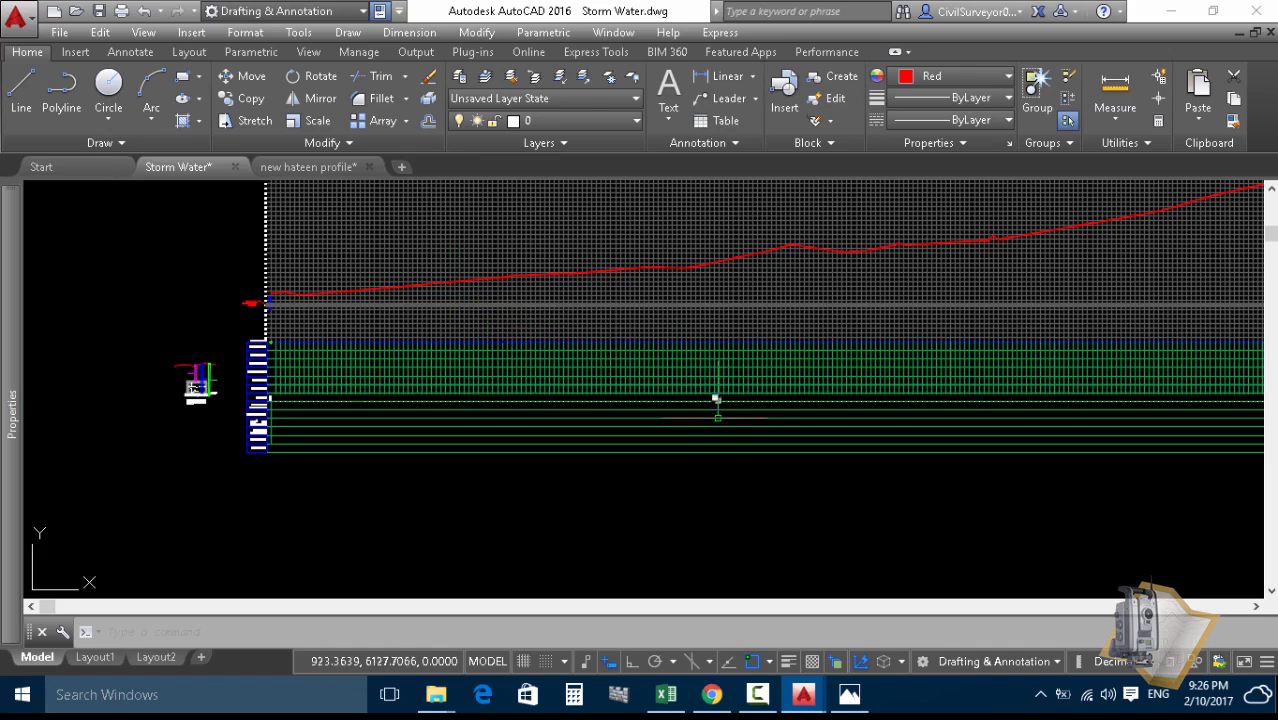
left_click(760, 695)
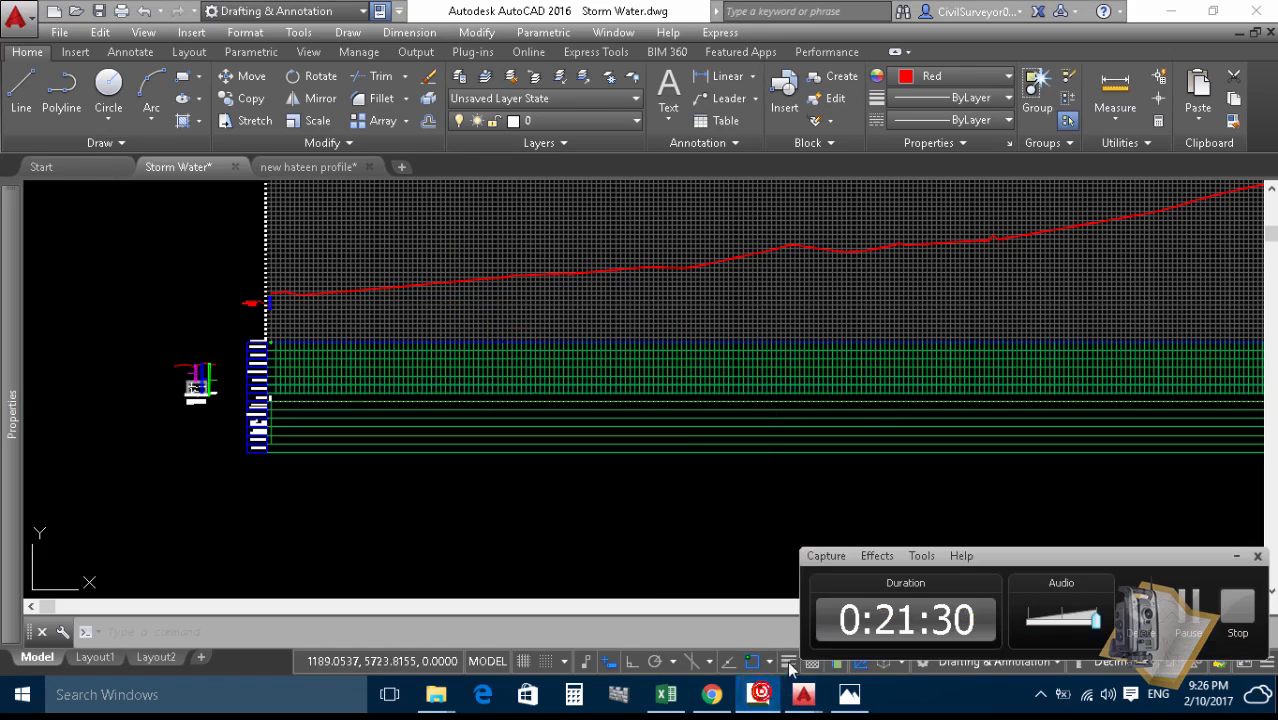